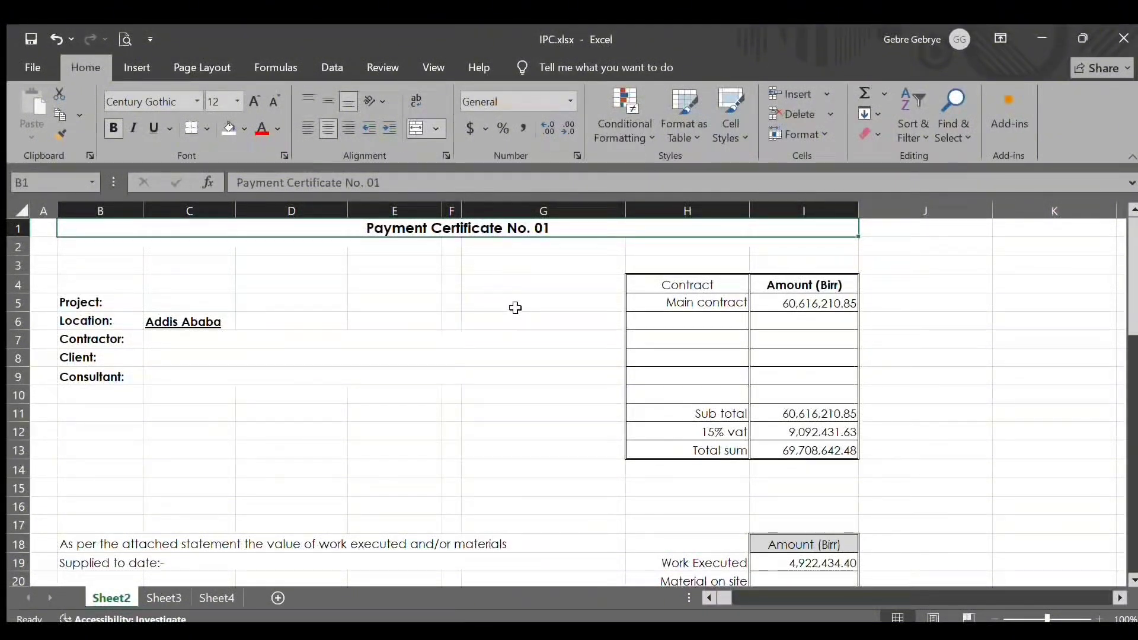
- Review the contract summary's main contract amount and the formulas for the 15% VAT and total sum
scroll(436, 249, "down", 9)
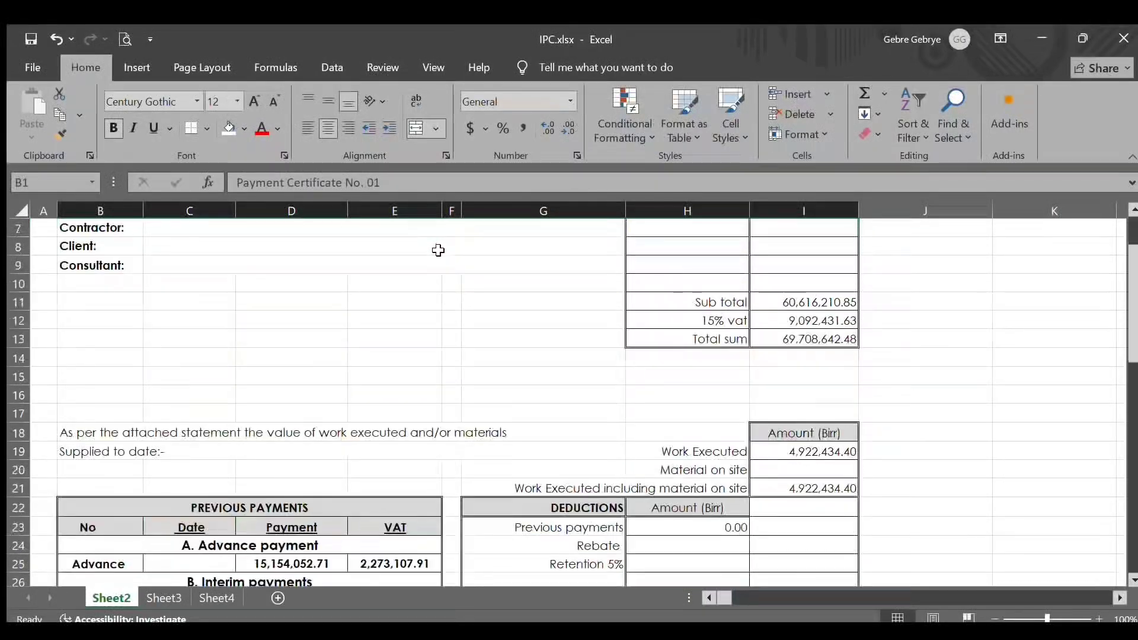
scroll(487, 416, "up", 9)
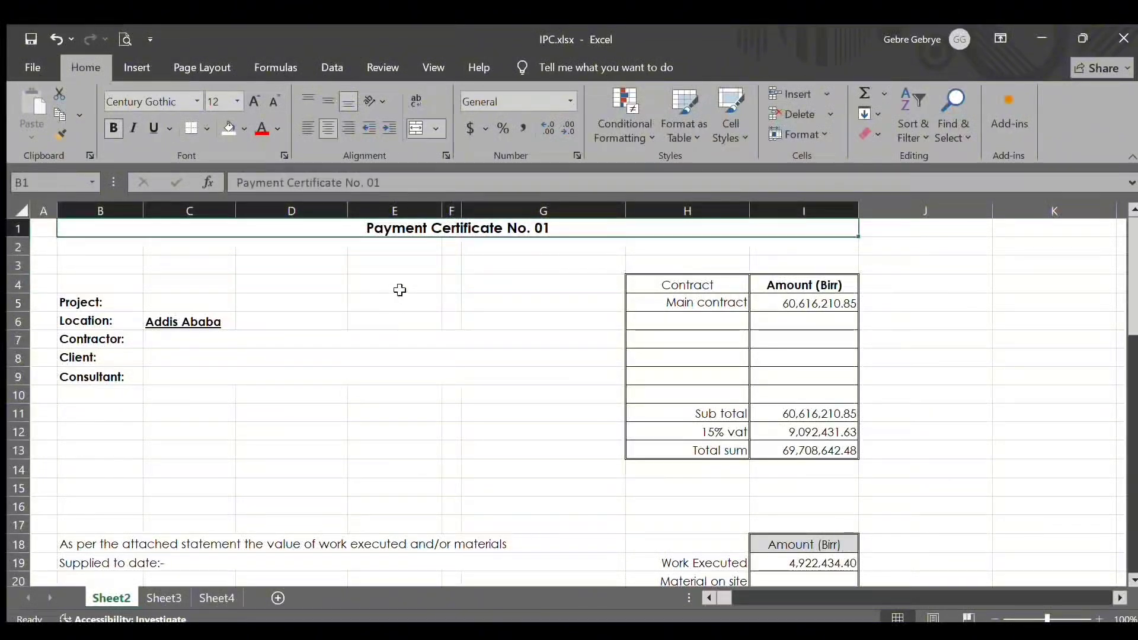
double_click(416, 267)
left_click(510, 264)
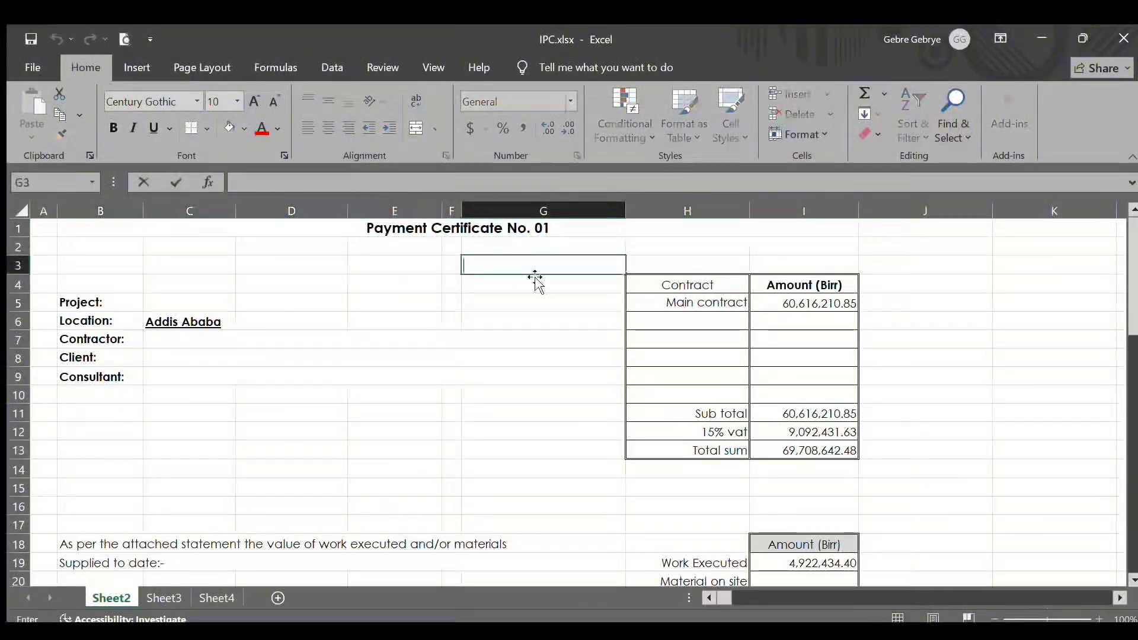
scroll(777, 325, "down", 2)
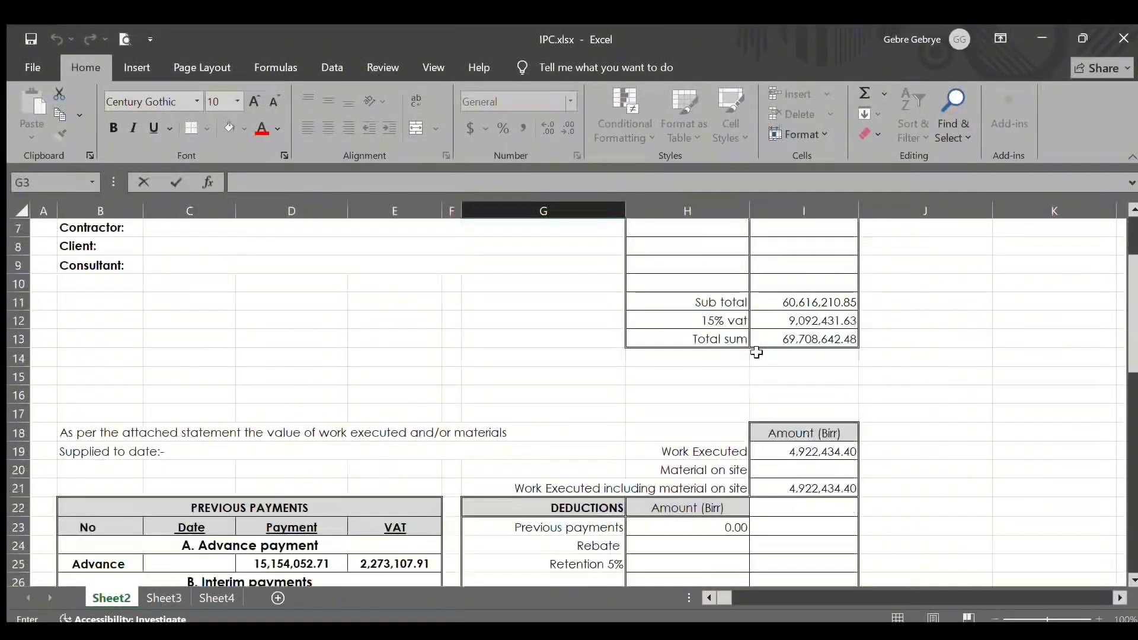
scroll(695, 401, "down", 2)
key("Right")
key("Right")
key("Down")
key("Down")
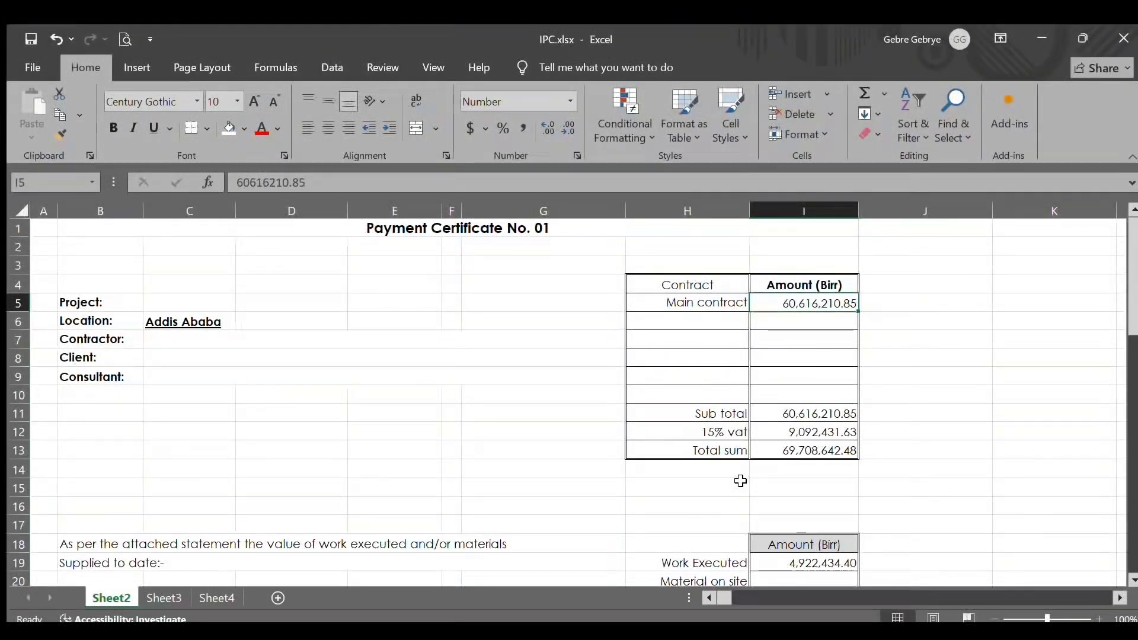
scroll(740, 477, "down", 2)
left_click(791, 320)
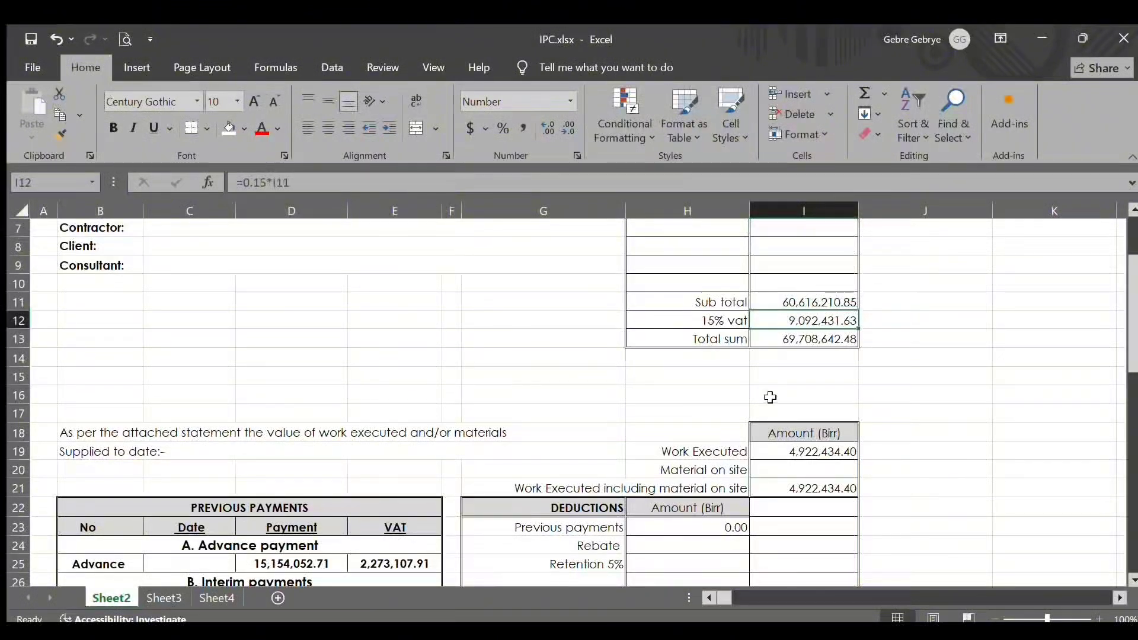
left_click(827, 333)
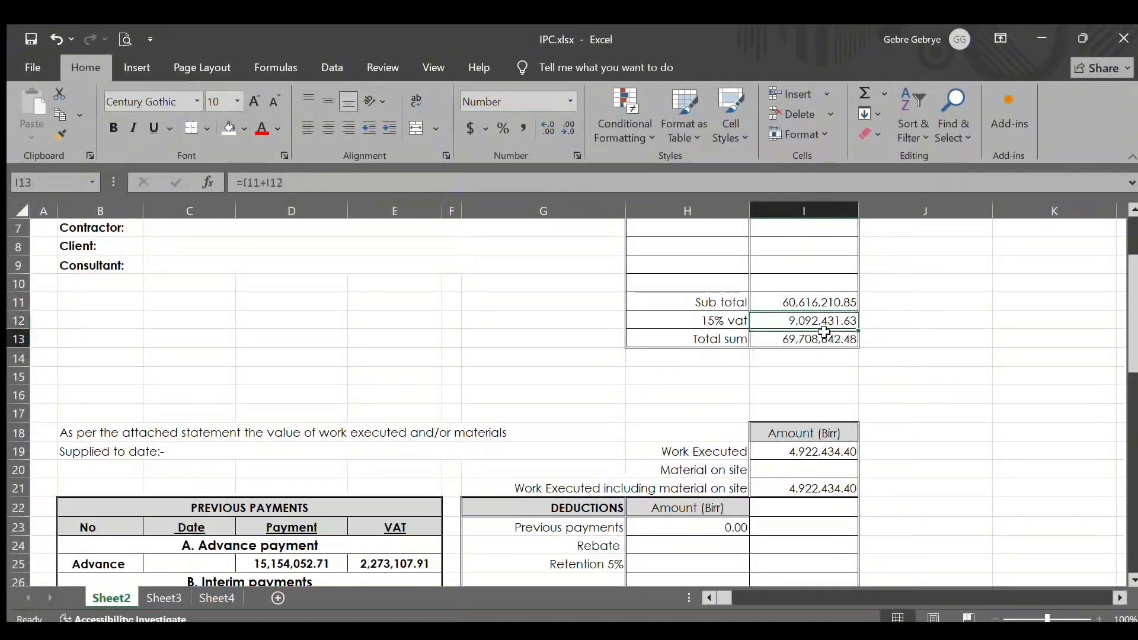
scroll(814, 366, "up", 2)
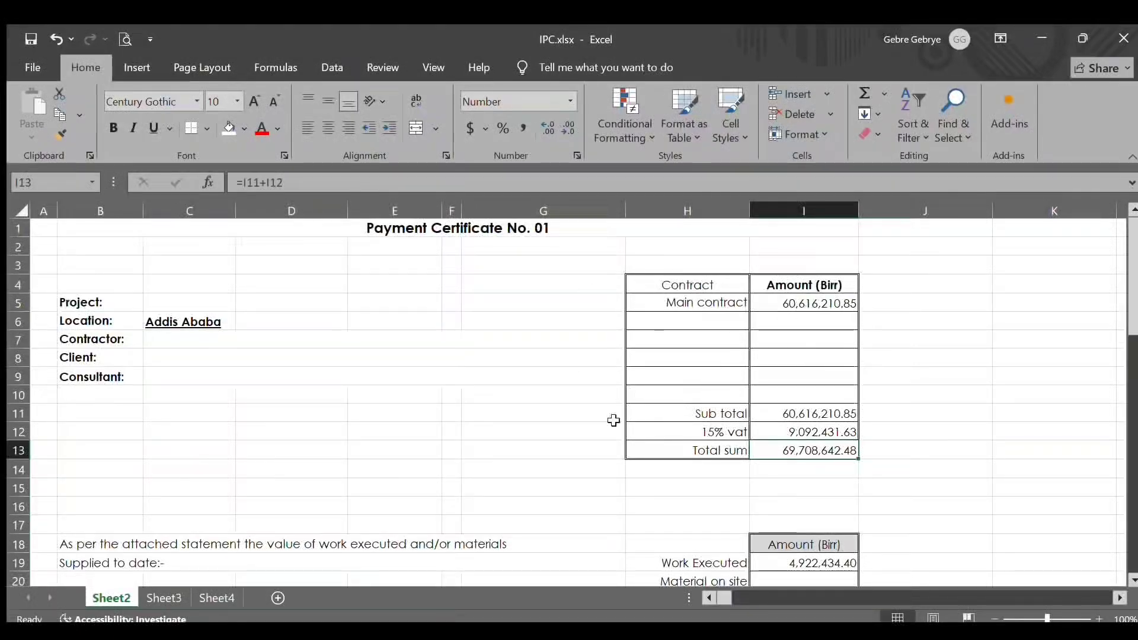
- Inspect the work executed, material on site and combined amount cells, then the previous payments and rebate deductions
scroll(782, 410, "down", 3)
scroll(782, 413, "down", 1)
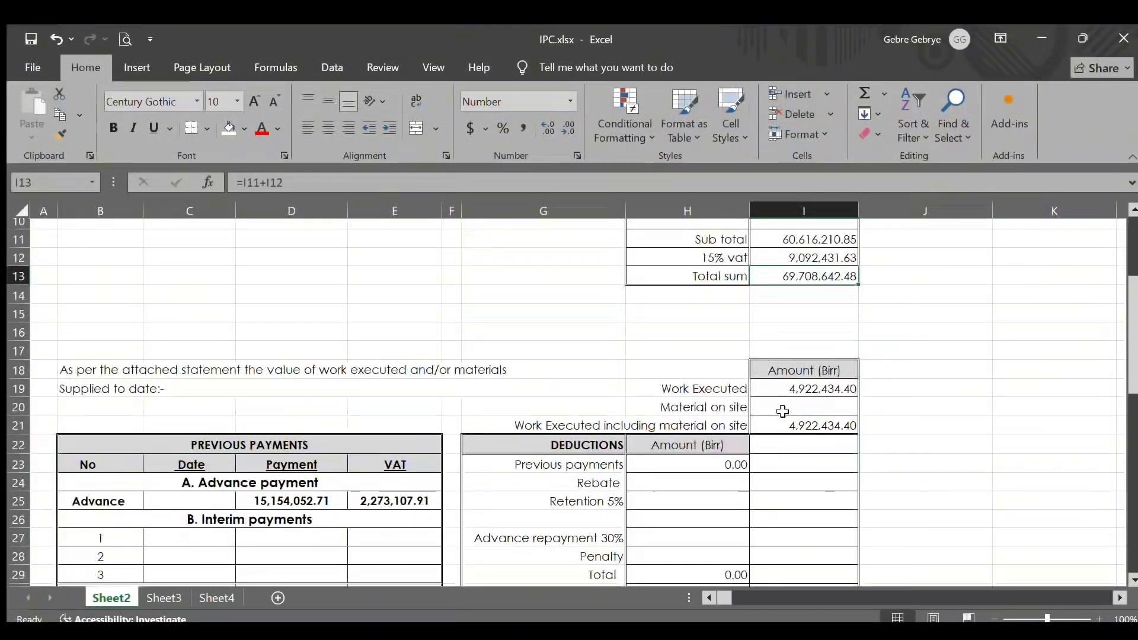
left_click(787, 340)
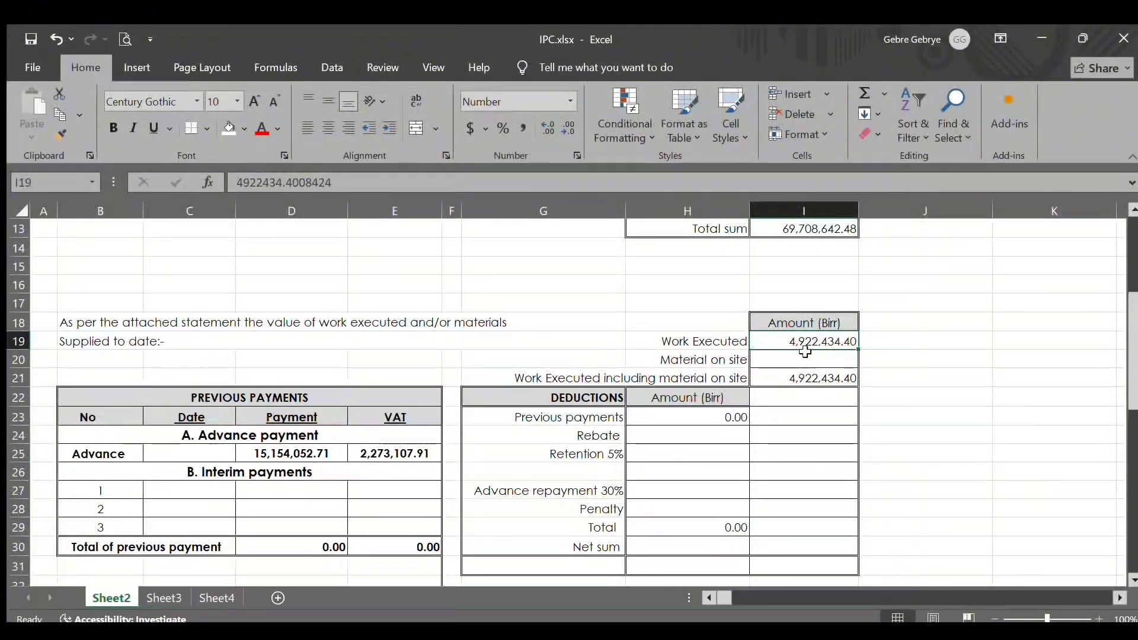
scroll(807, 359, "down", 1)
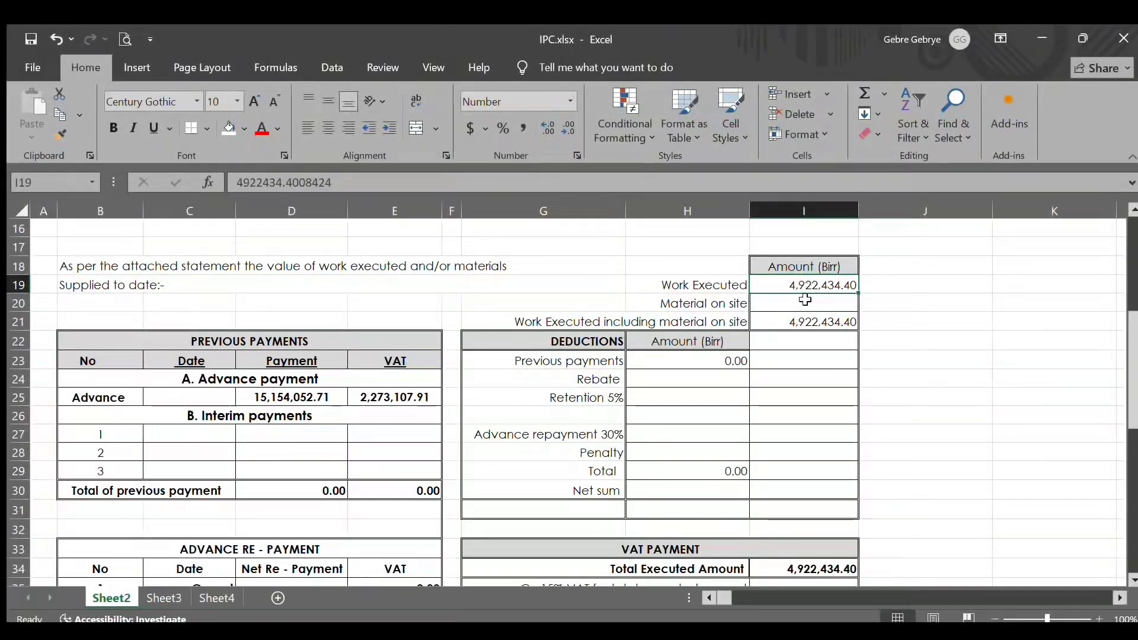
left_click(797, 302)
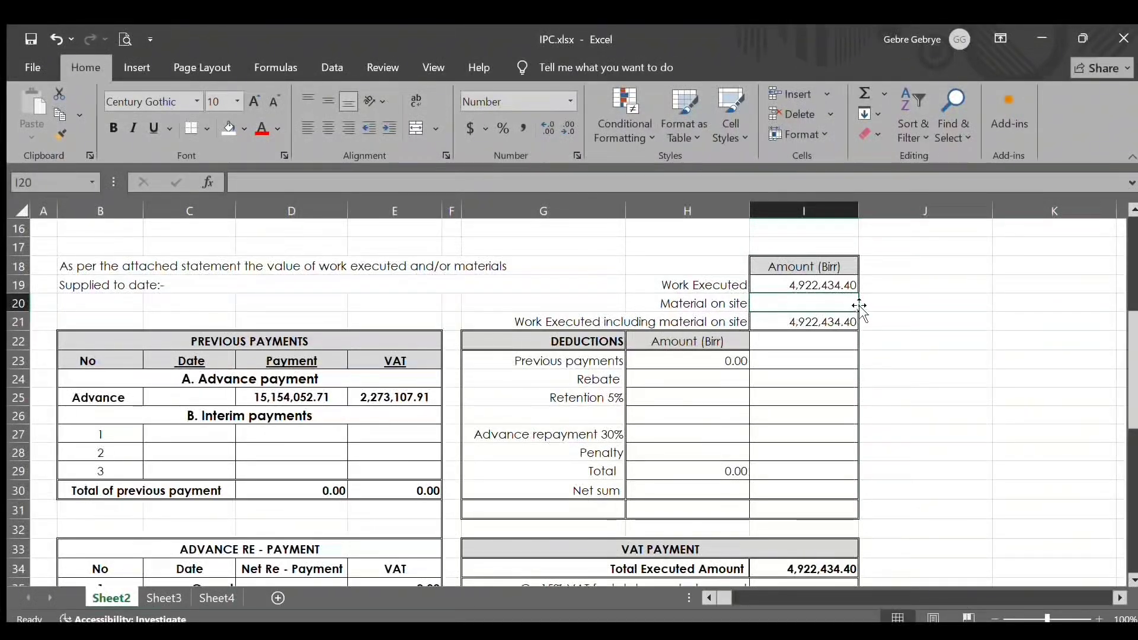
left_click(826, 318)
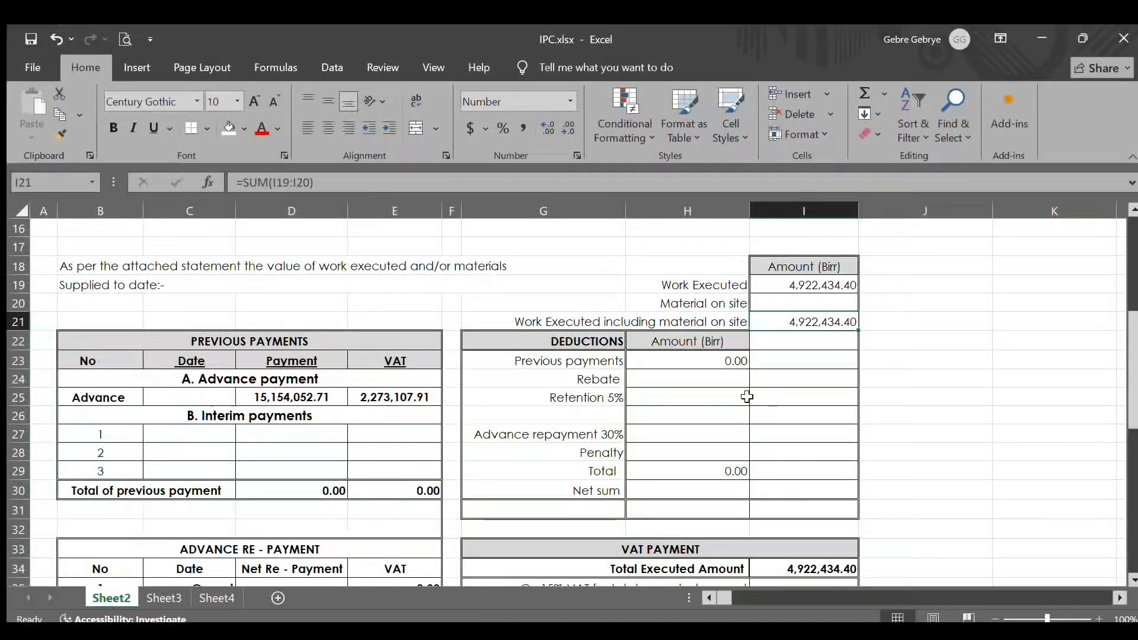
scroll(754, 409, "down", 1)
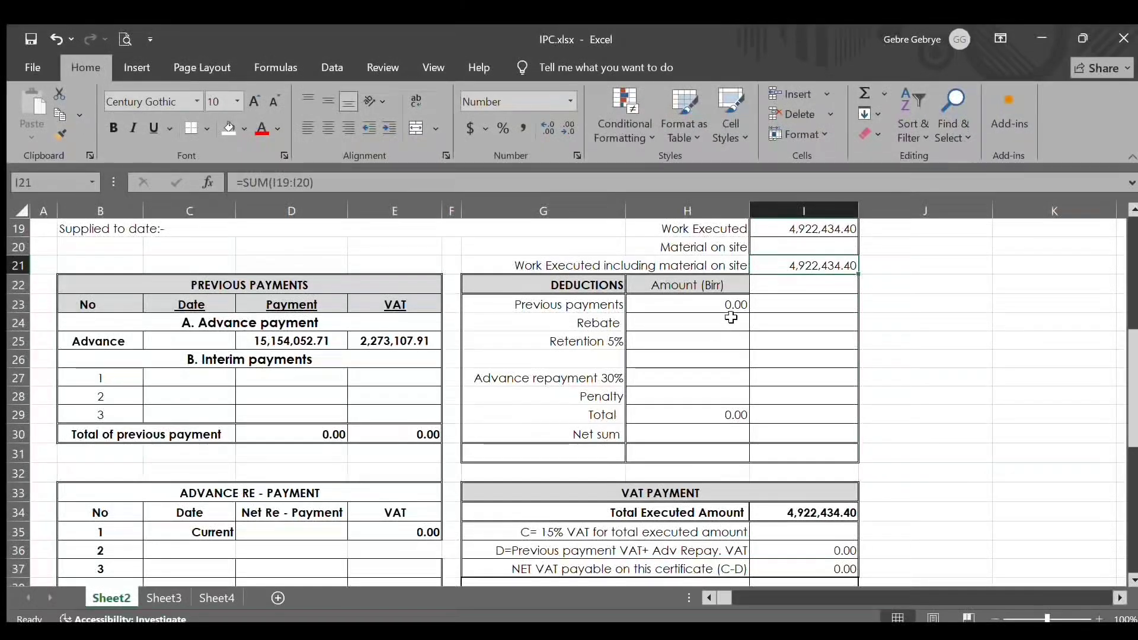
left_click(597, 301)
left_click(734, 305)
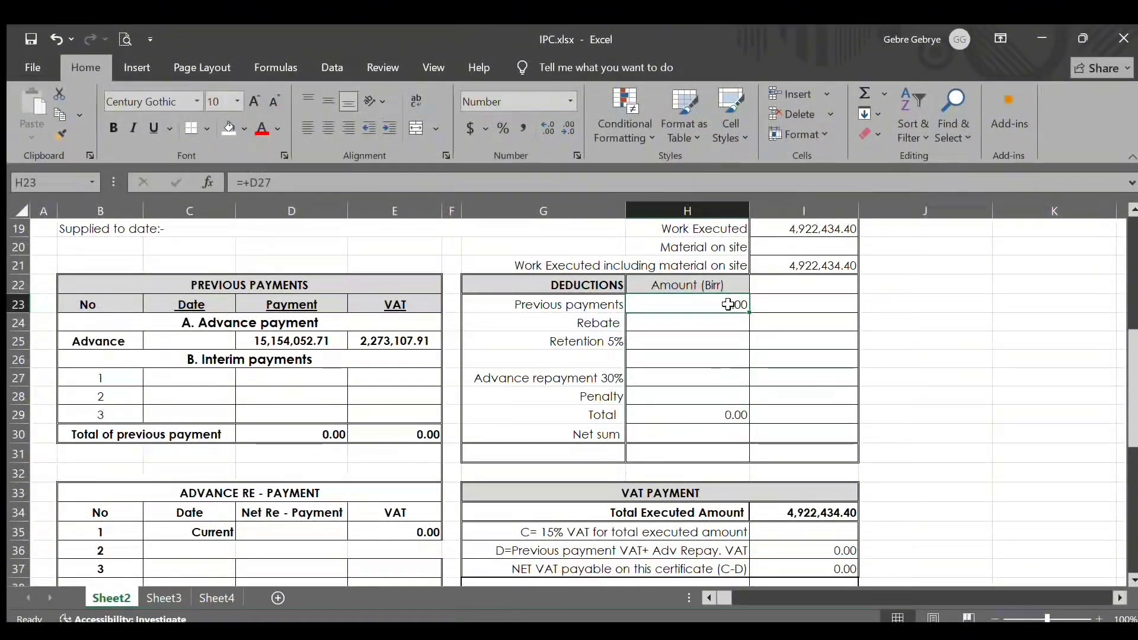
left_click(703, 320)
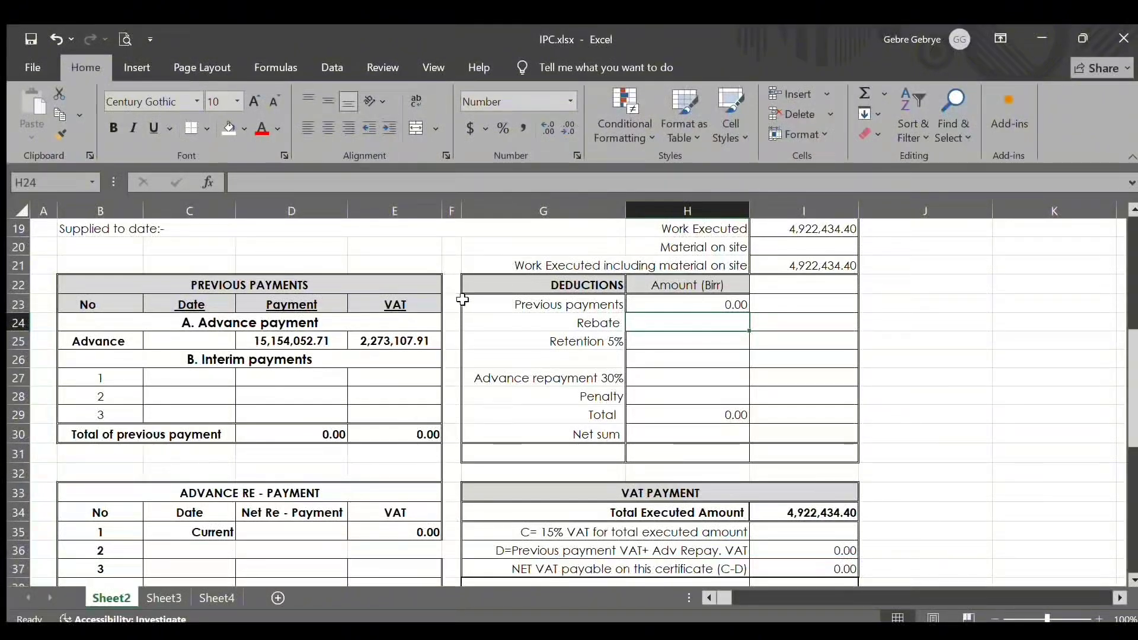
- Calculate the 5% retention in H25 as 0.05 times the work executed including material on site (I21)
left_click(595, 344)
left_click(668, 339)
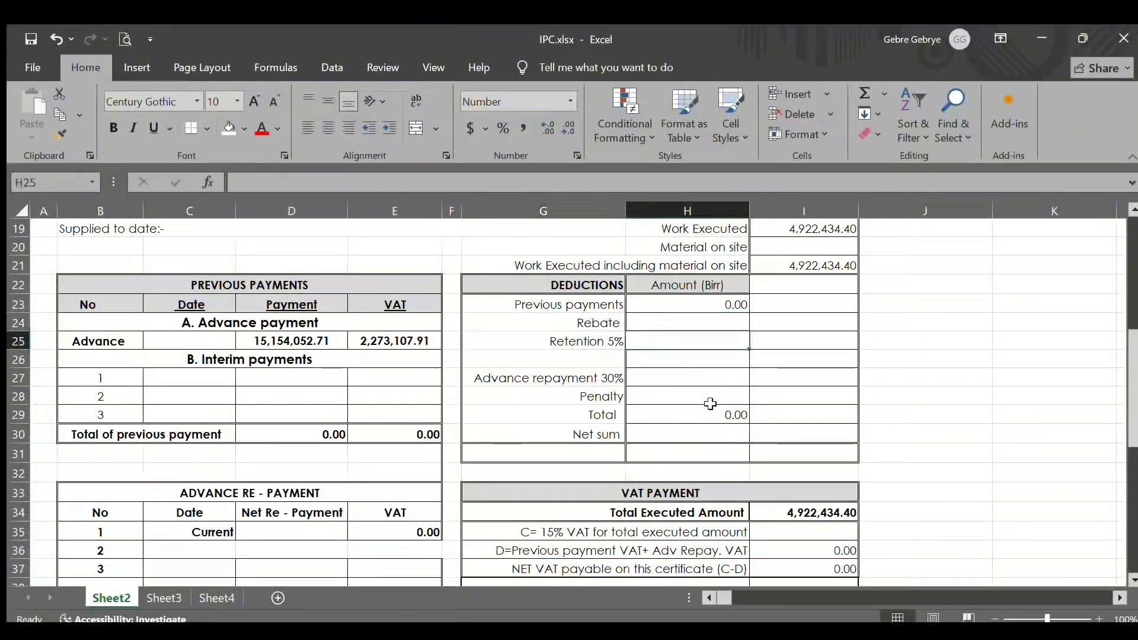
scroll(714, 409, "up", 1)
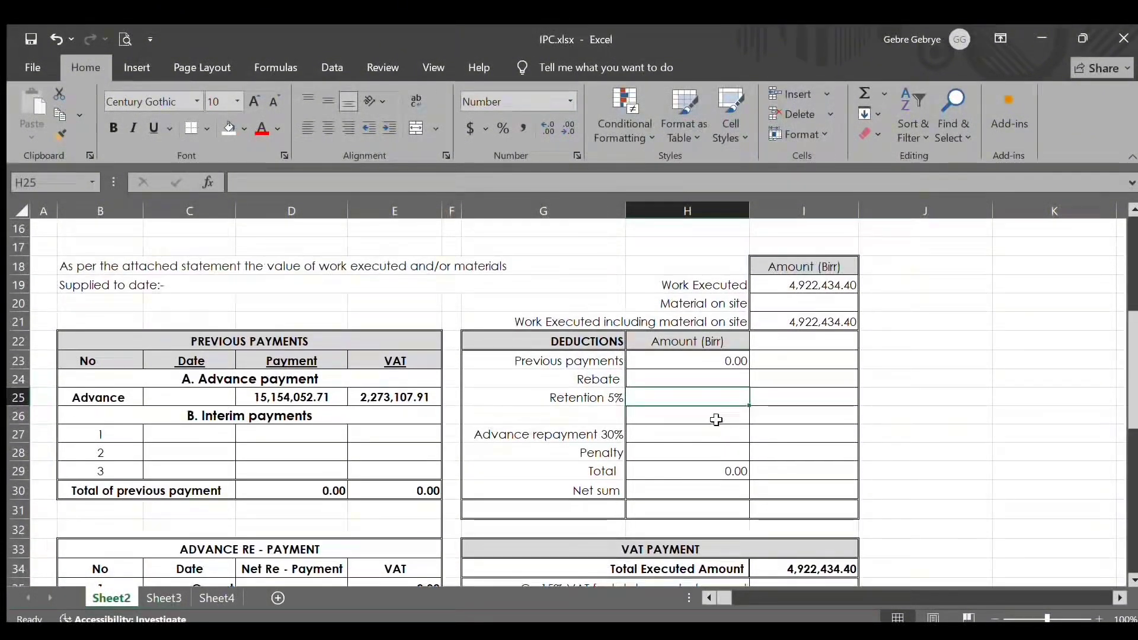
type("=0.05*")
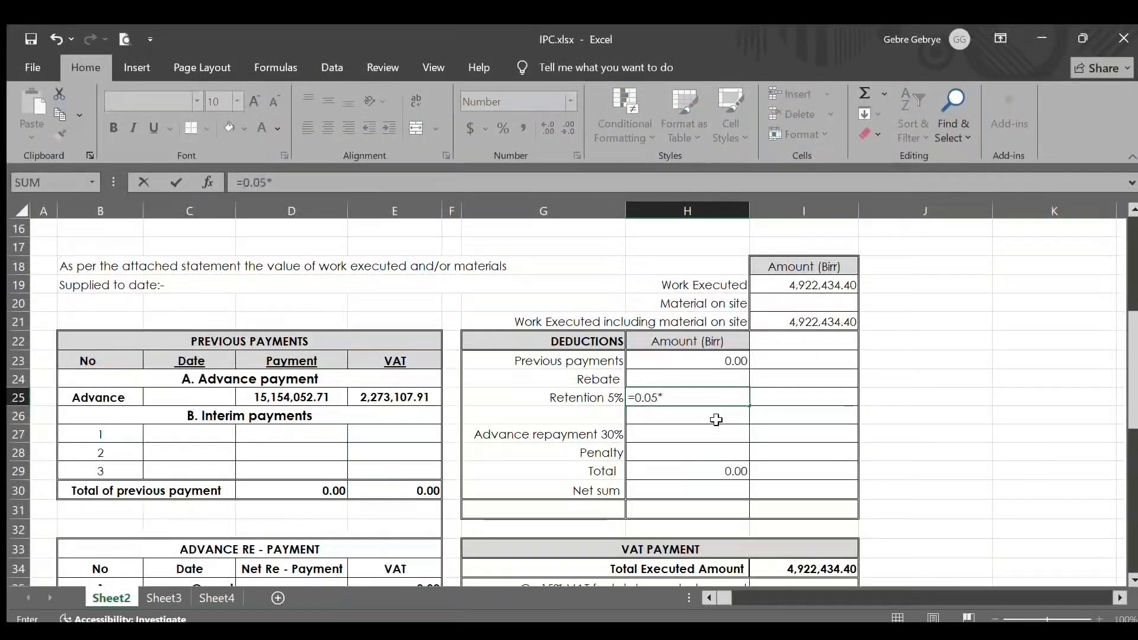
left_click(803, 323)
key("Return")
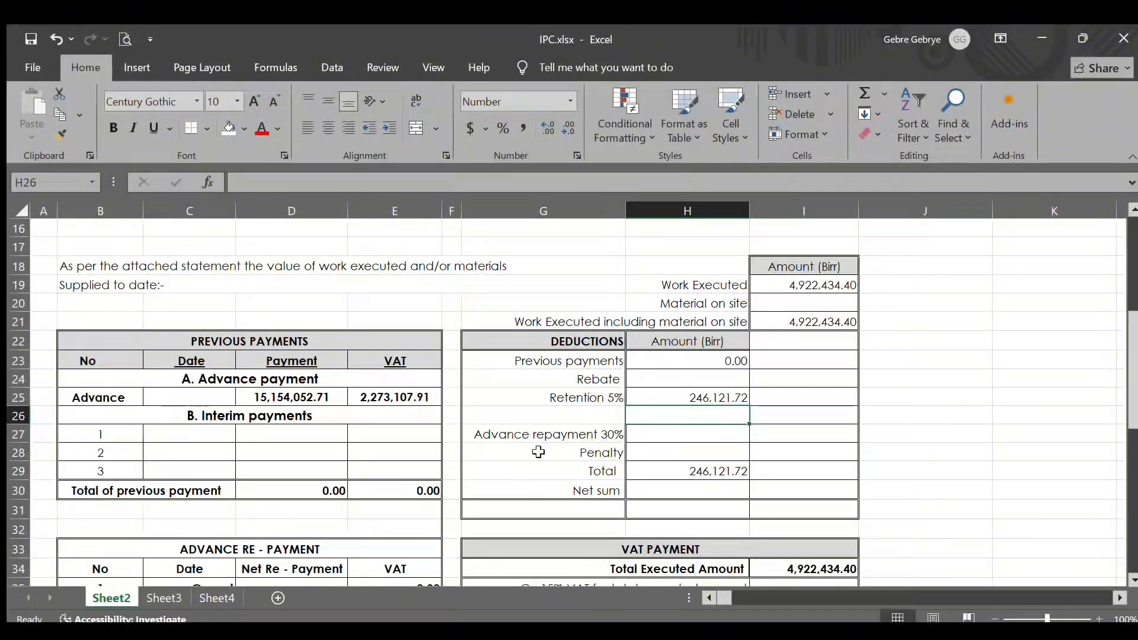
- Calculate the 30% advance repayment in H27 as 0.3 times the work executed including material on site (I21)
left_click(733, 431)
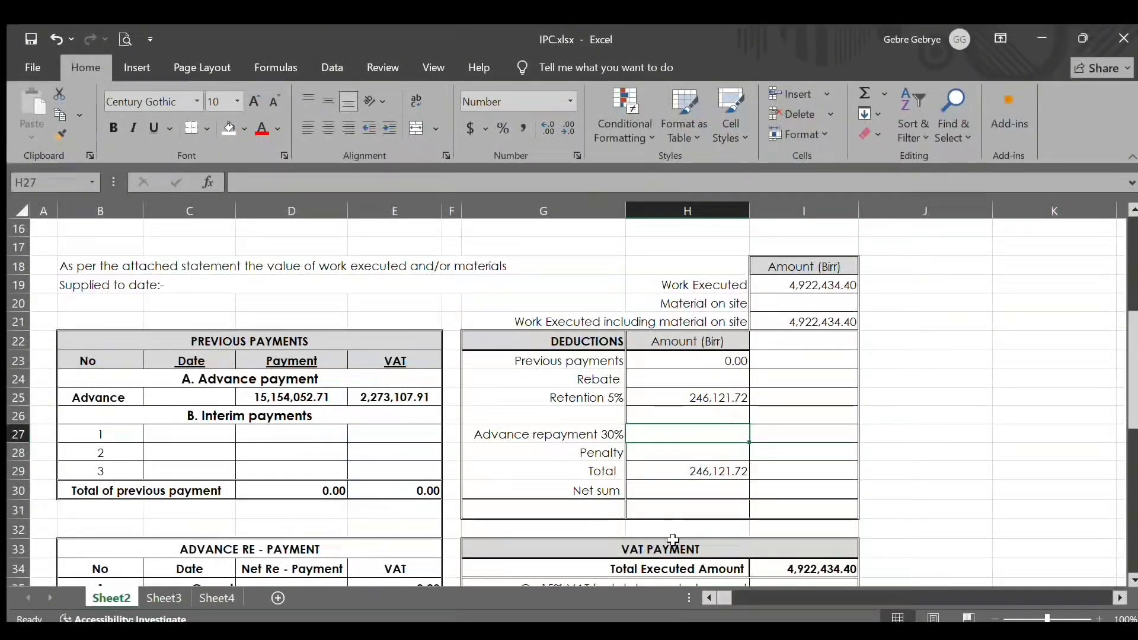
type("=")
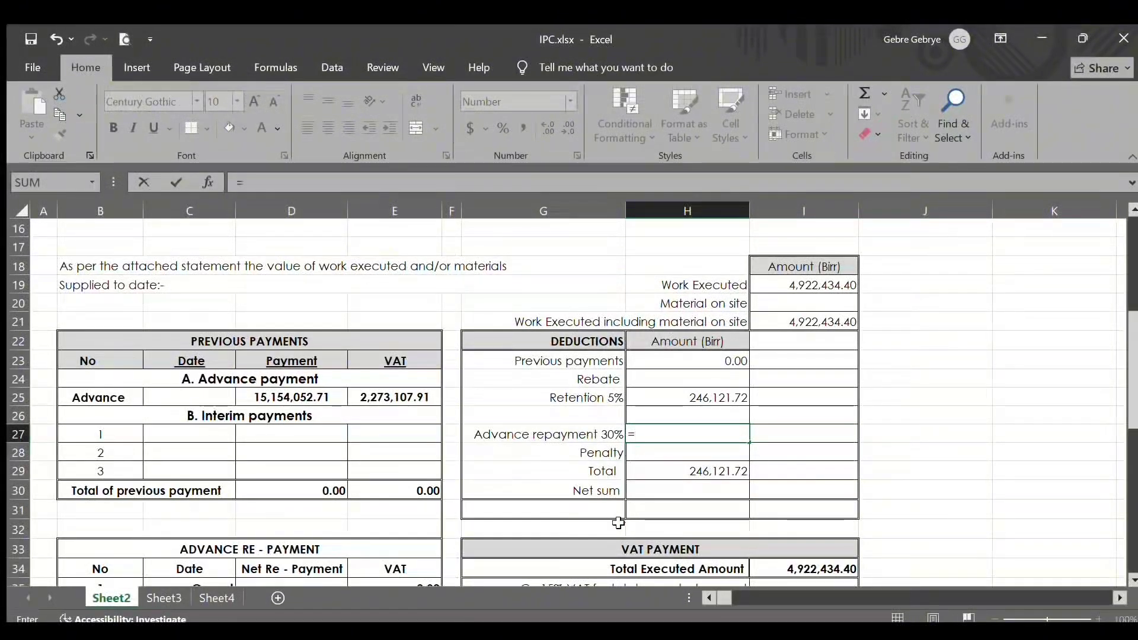
type("0.")
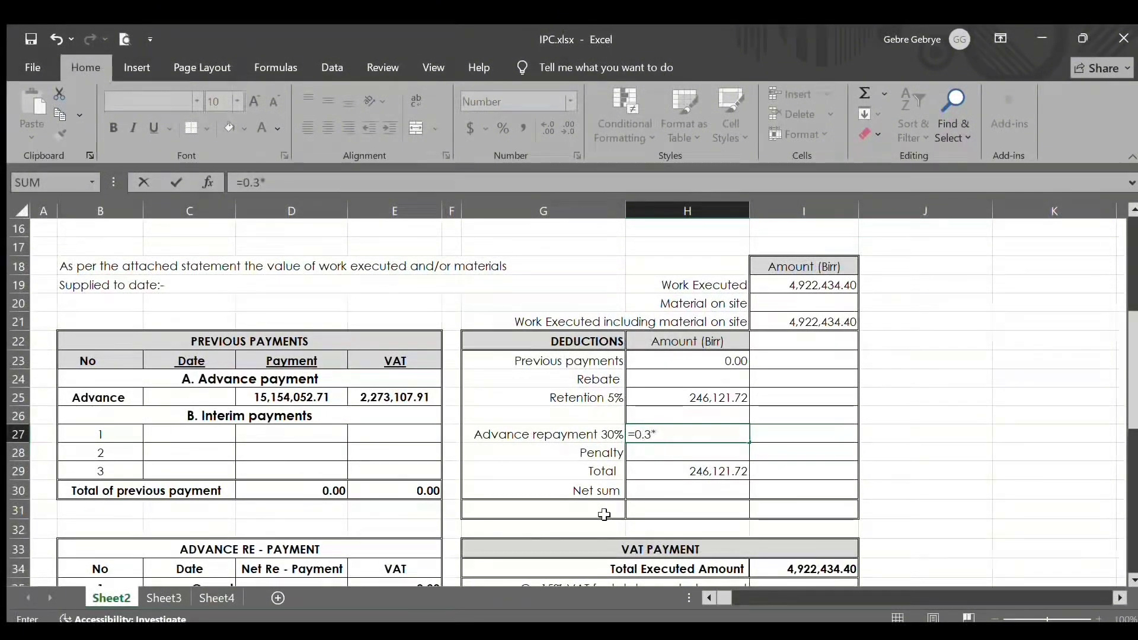
type("3*")
left_click(830, 320)
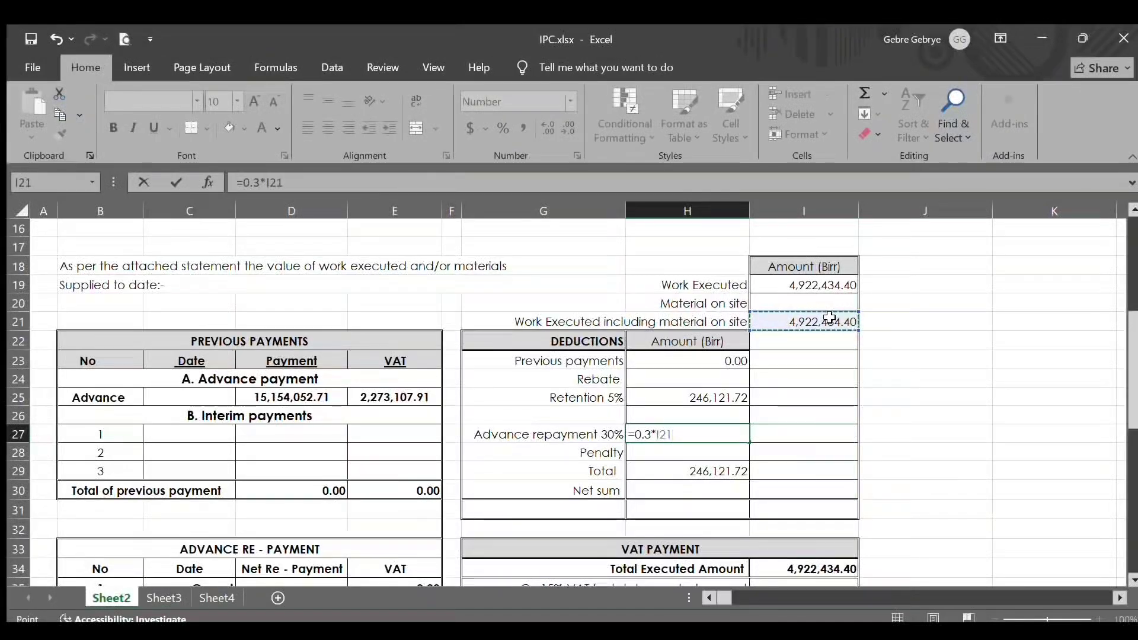
key("Return")
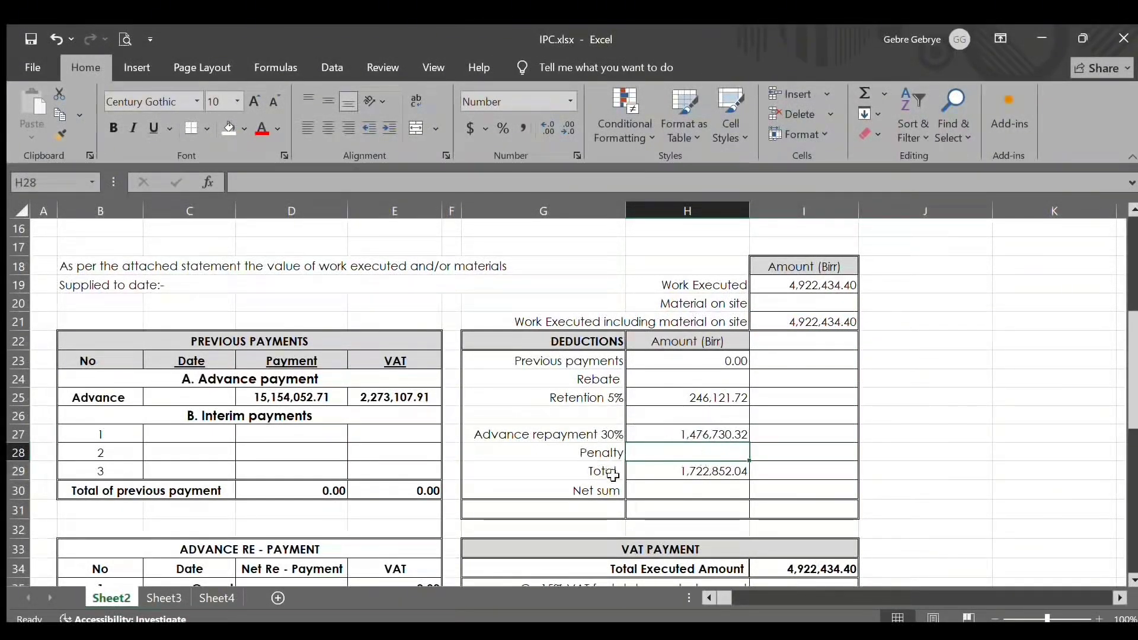
- Check which cells the deductions total formula in H29 adds up, leaving the formula as it is
left_click(691, 471)
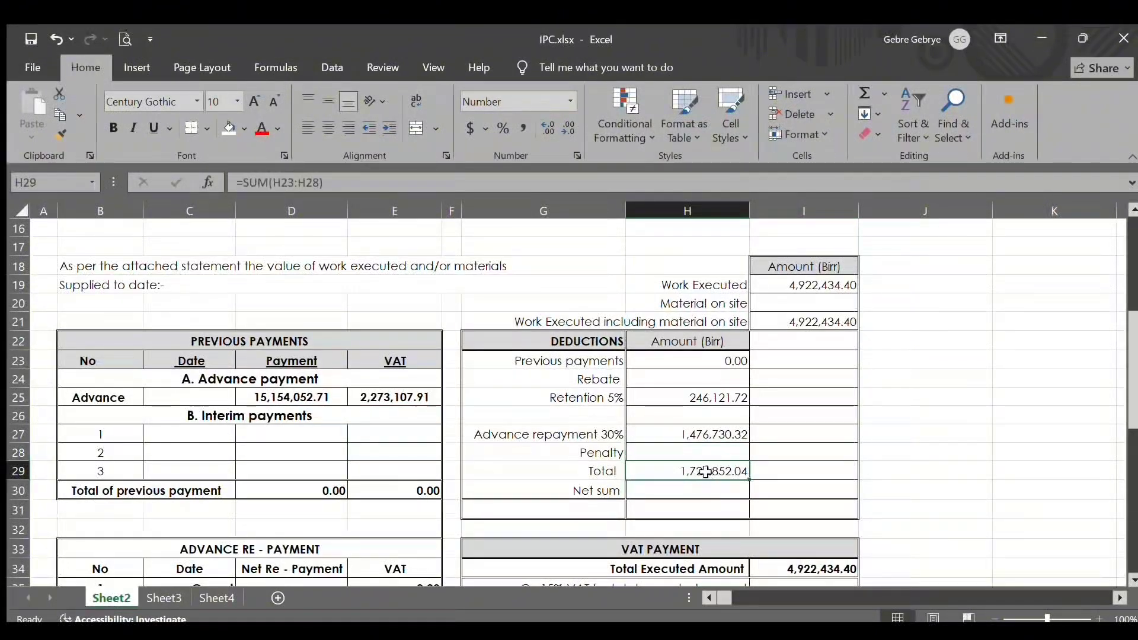
double_click(705, 472)
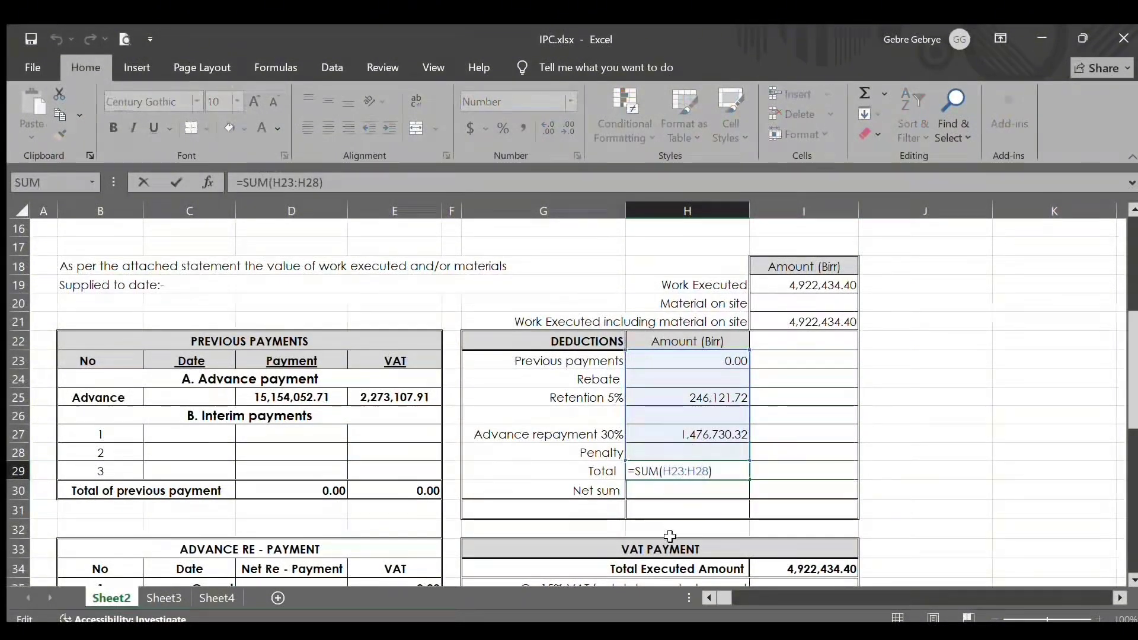
key("Return")
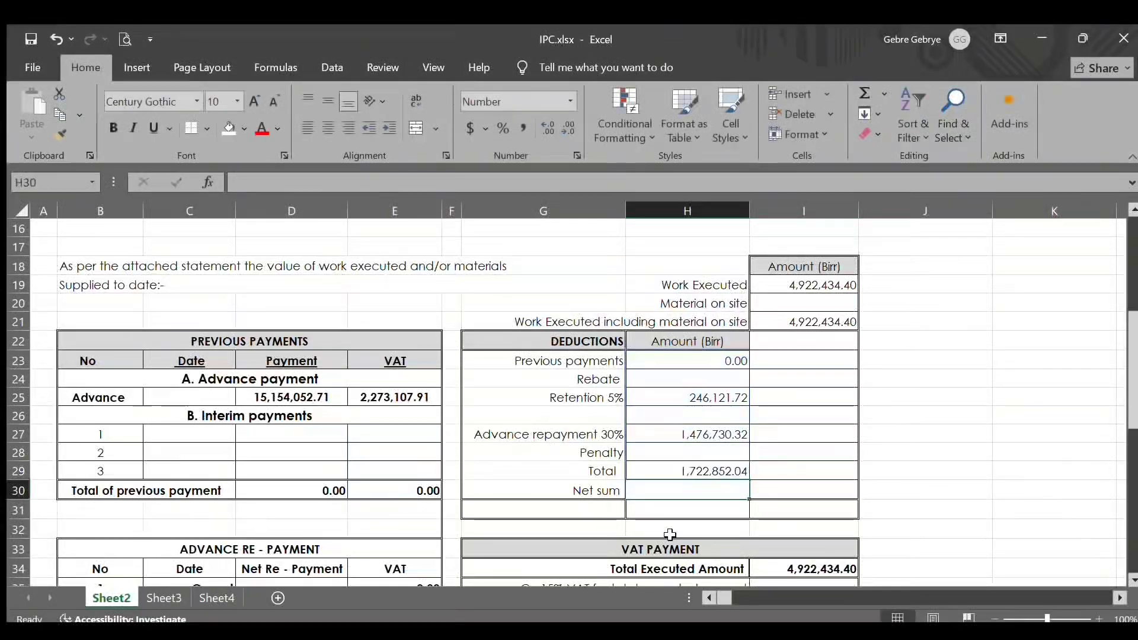
left_click(722, 471)
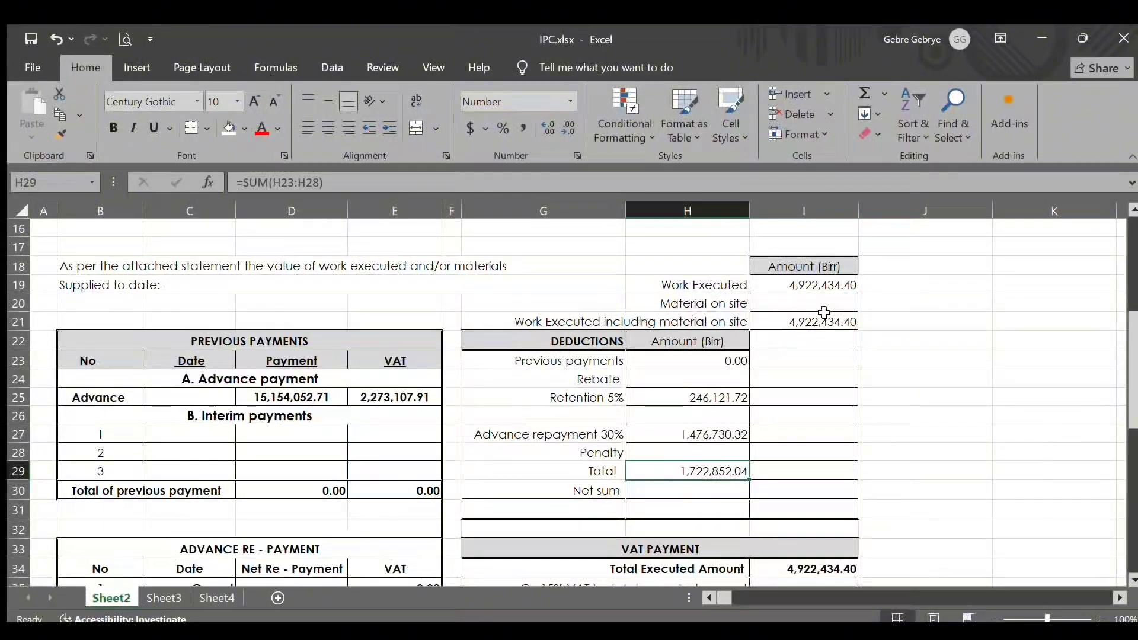
- Calculate the net sum in I30 by subtracting the deductions total (H29) from the work executed including material on site (I21)
left_click(806, 492)
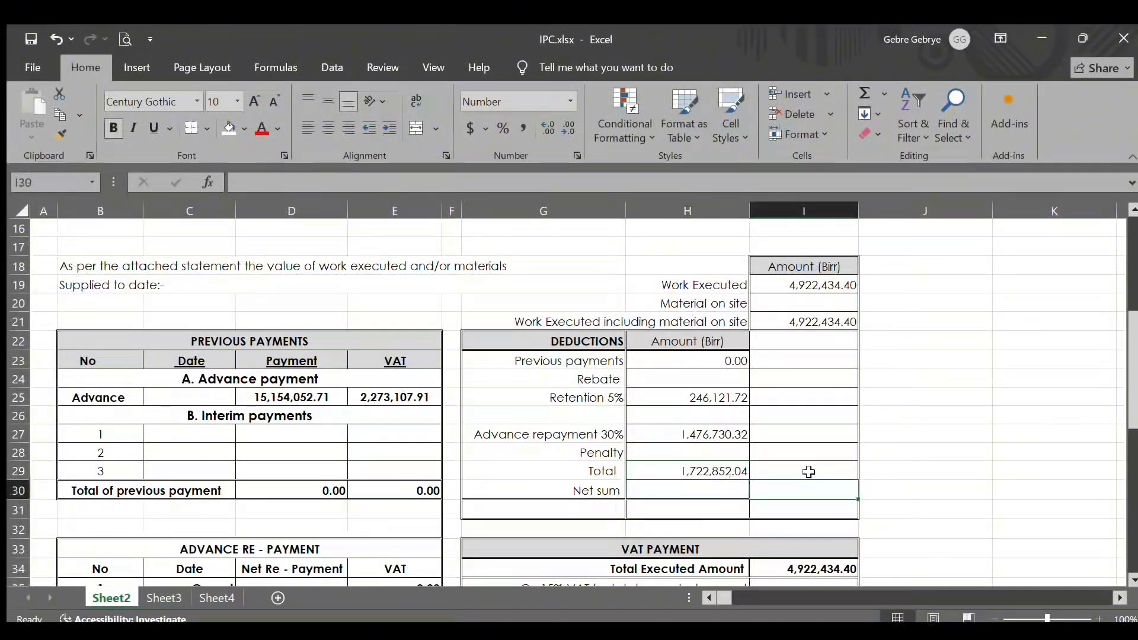
scroll(806, 474, "down", 1)
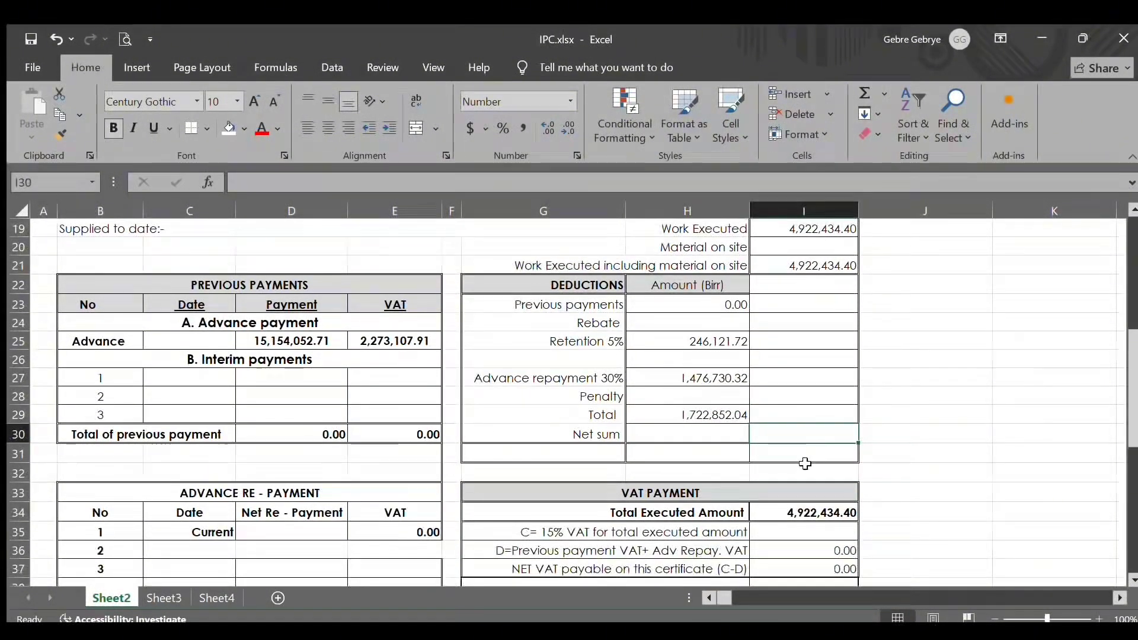
type("=")
left_click(821, 265)
type("-")
left_click(705, 414)
key("Return")
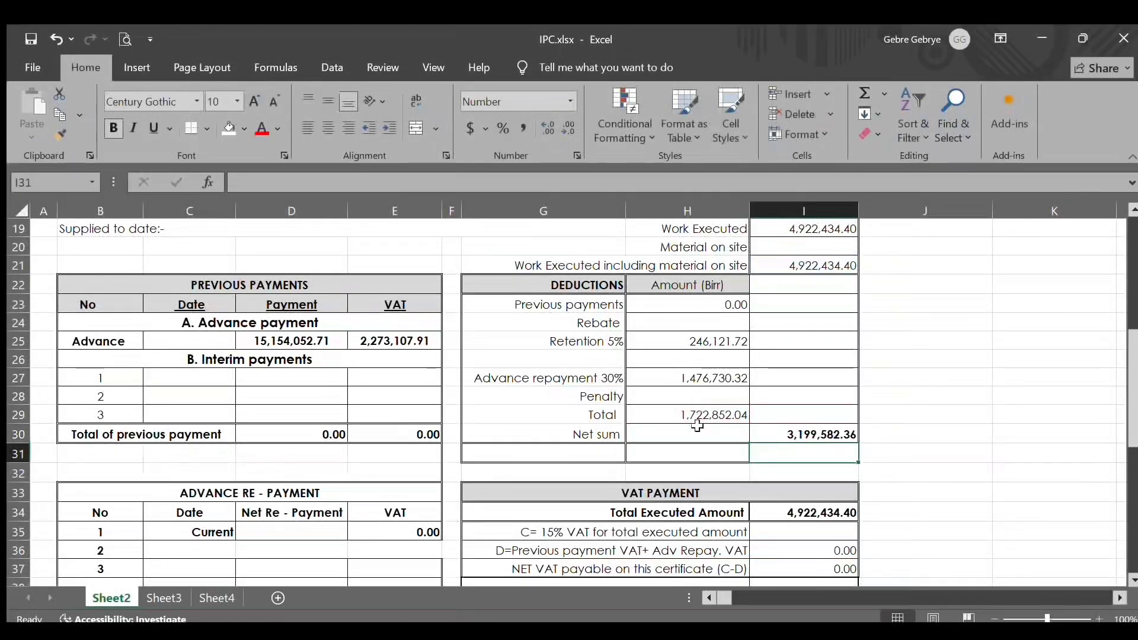
- Carry the net sum into the cell directly beneath it by entering =I30 in I31
left_click(815, 436)
left_click(814, 449)
type("=")
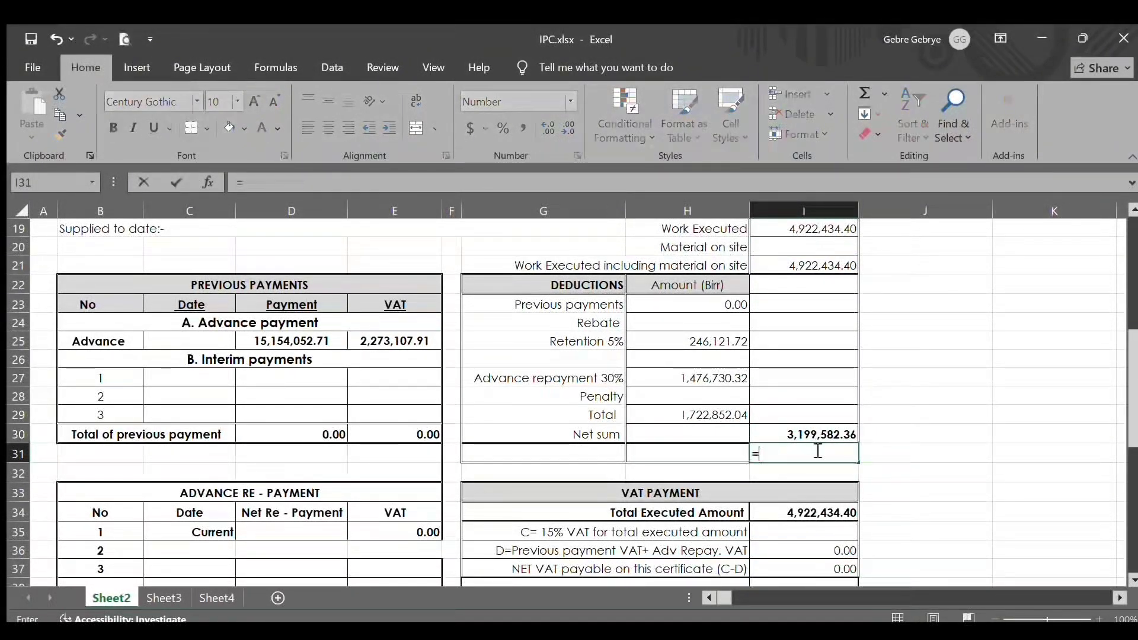
left_click(816, 437)
key("Return")
left_click(815, 458)
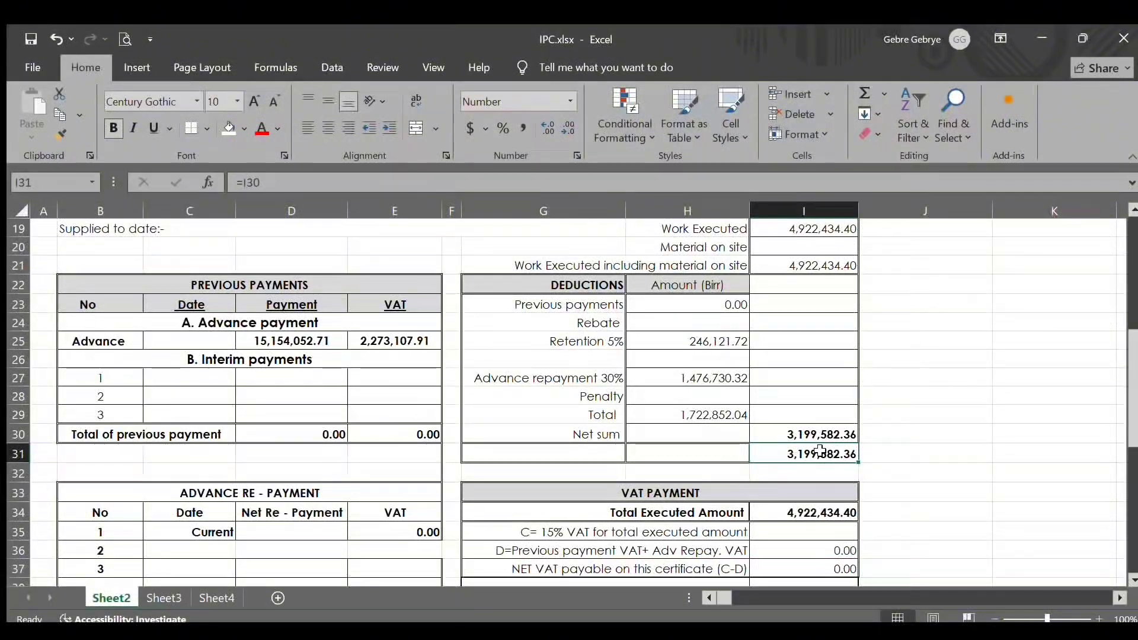
scroll(816, 450, "down", 1)
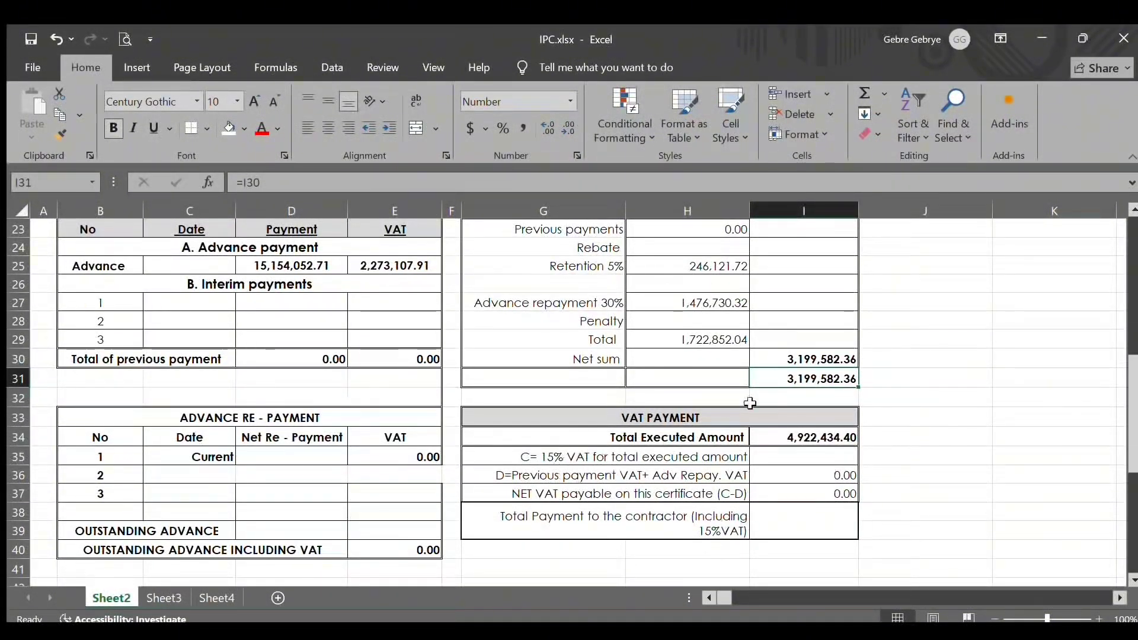
- Check which cell the Total Executed Amount formula in I34 references against the work executed amounts, leaving the formula as it is
double_click(818, 439)
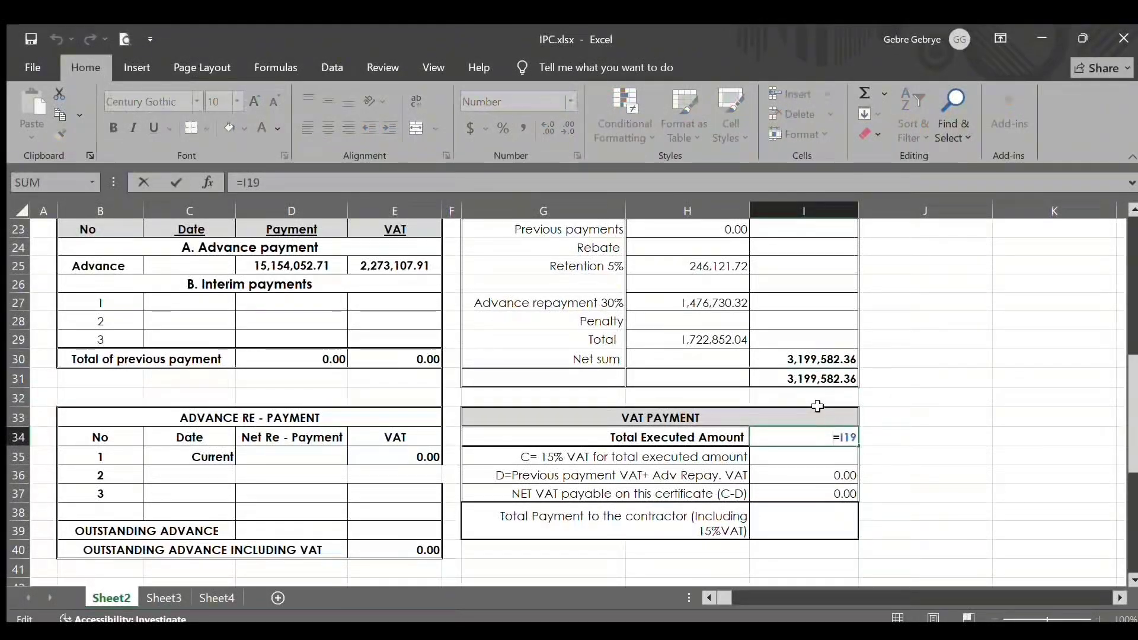
key("Return")
scroll(816, 380, "up", 3)
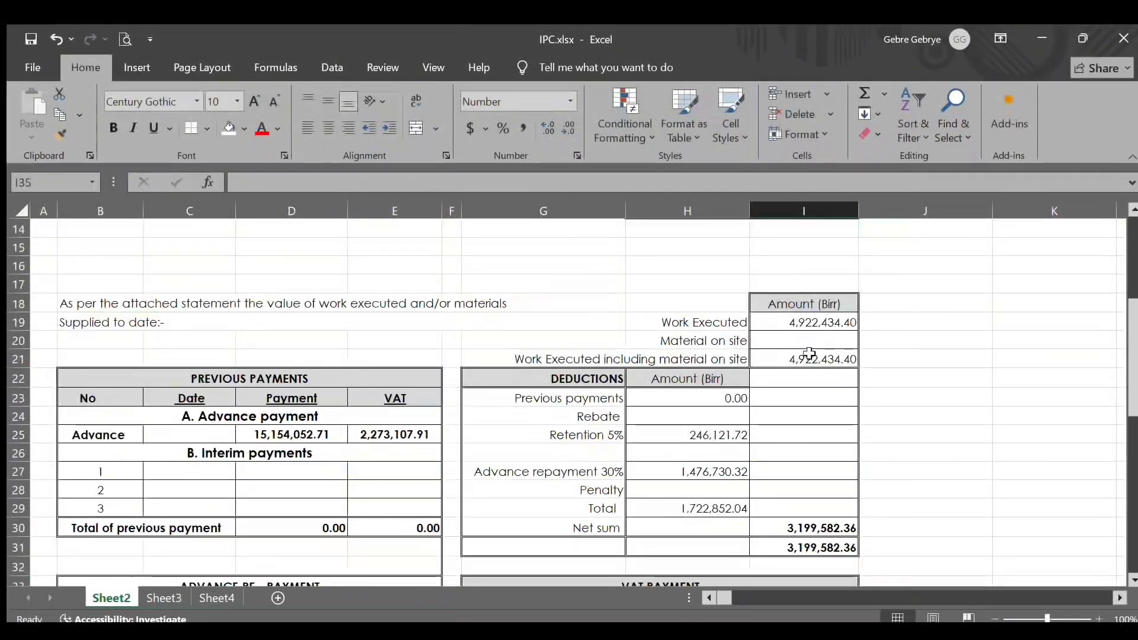
left_click(808, 358)
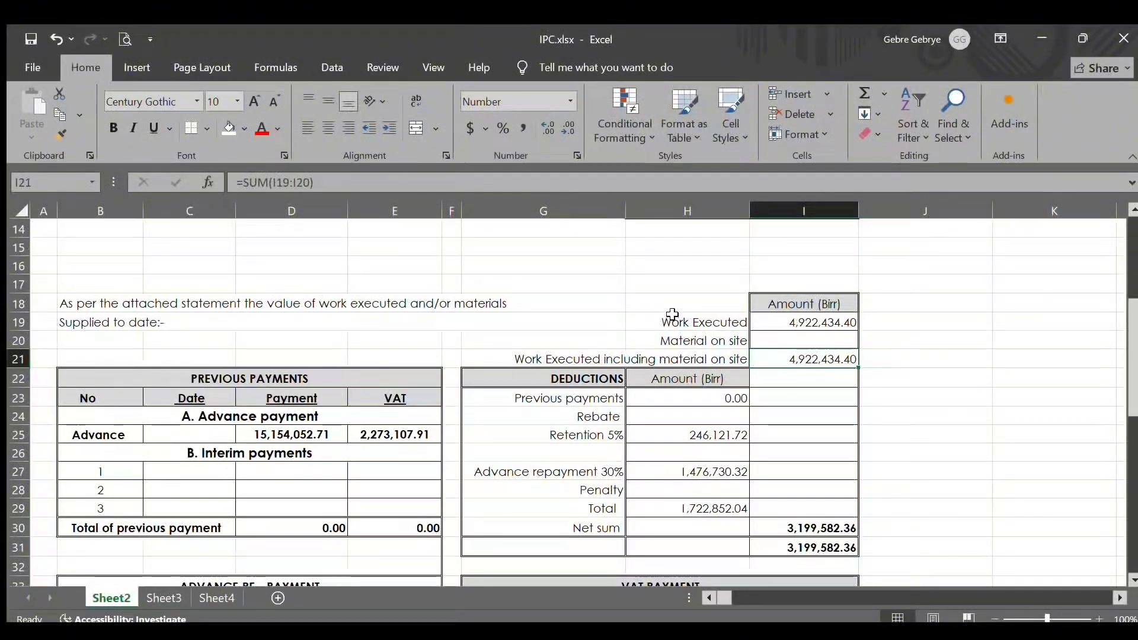
scroll(767, 359, "down", 3)
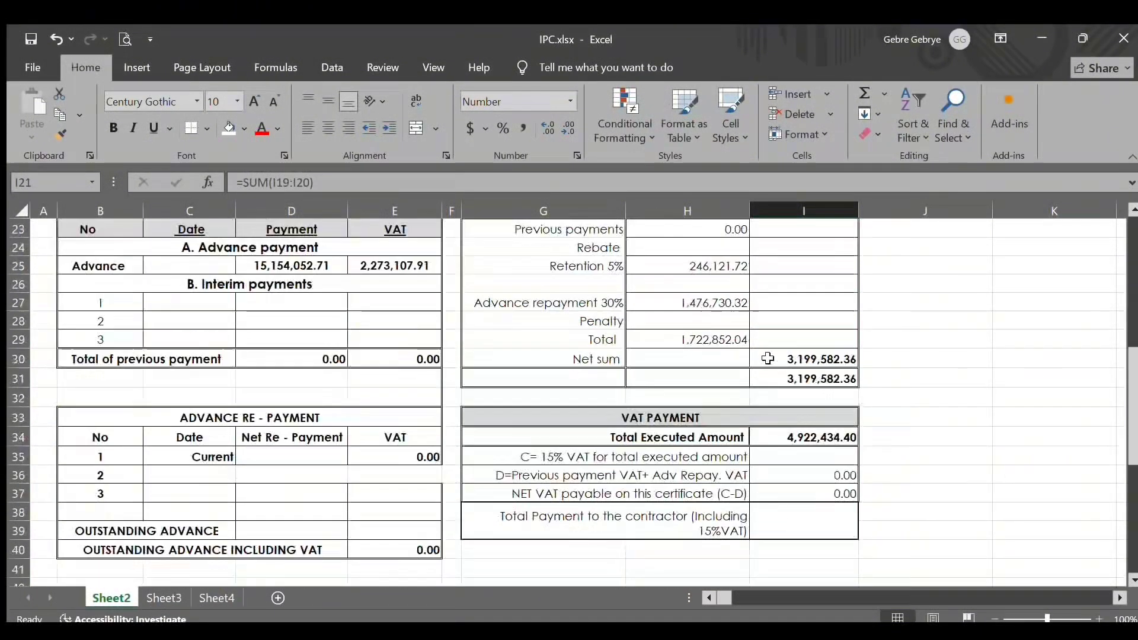
left_click(842, 436)
- Calculate the 15% VAT for the total executed amount in I35 with the formula =I34*0.15
scroll(821, 445, "down", 2)
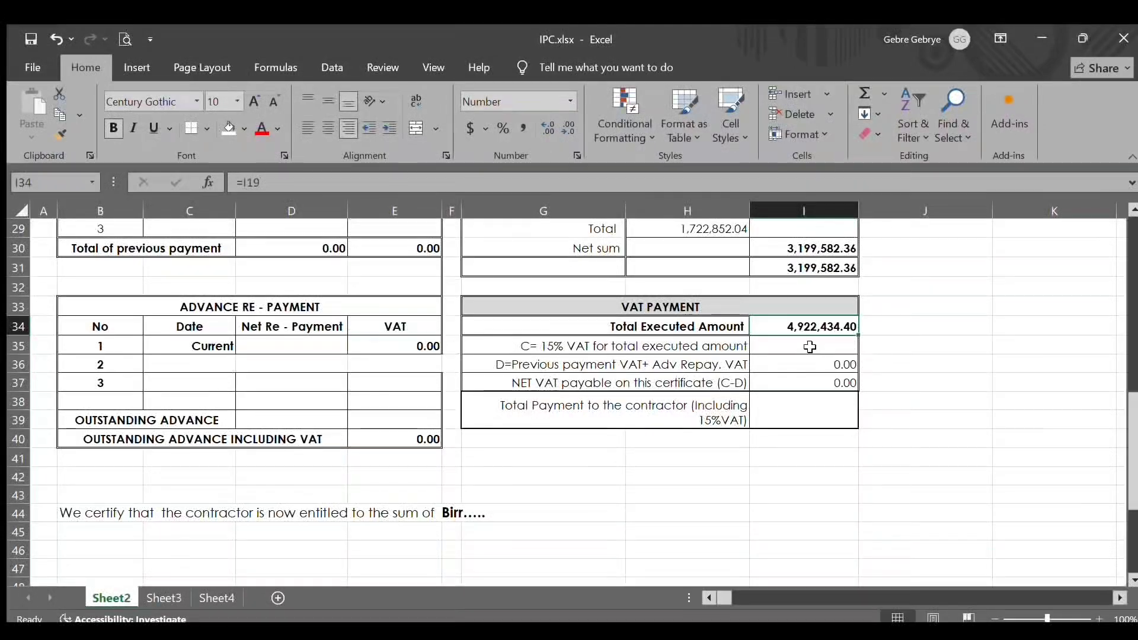
left_click(808, 348)
type("=I34*15%")
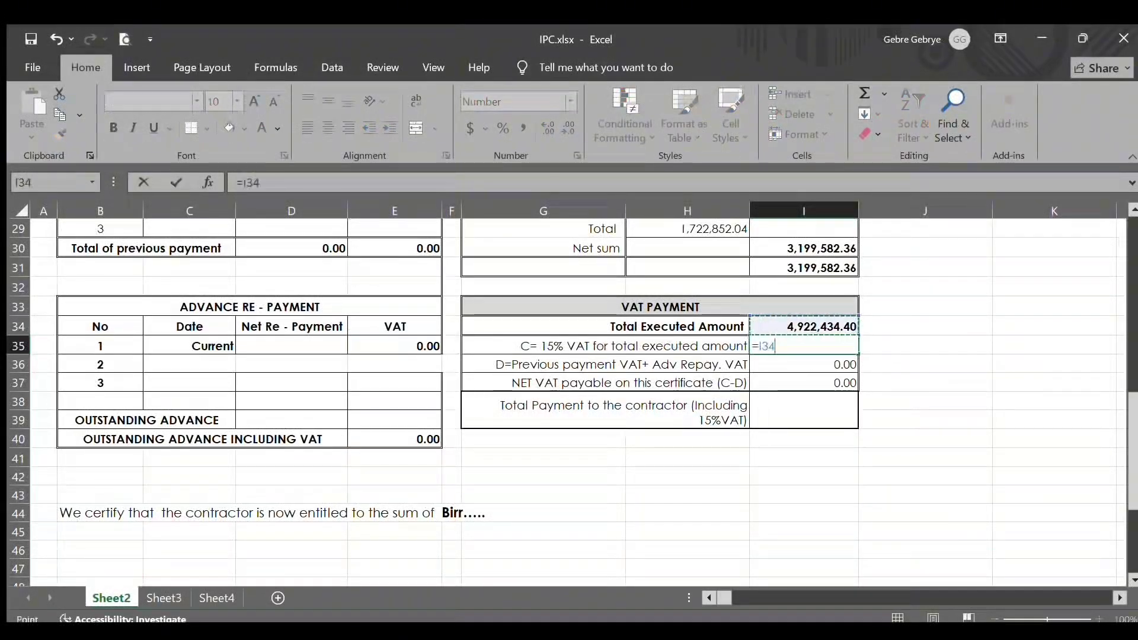
key("Return")
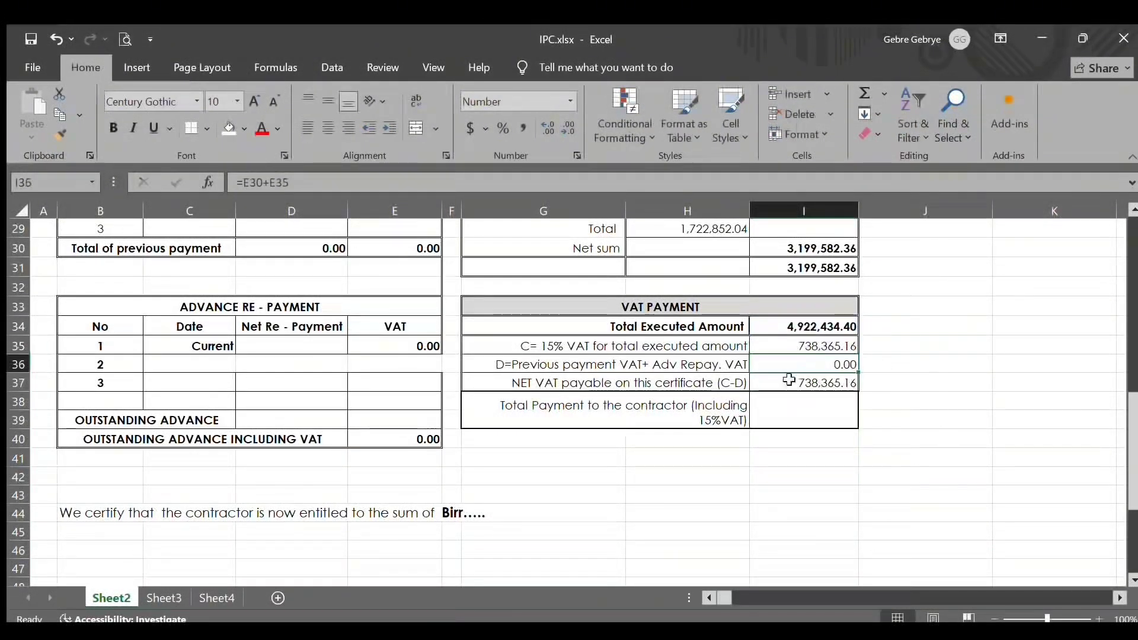
left_click(811, 347)
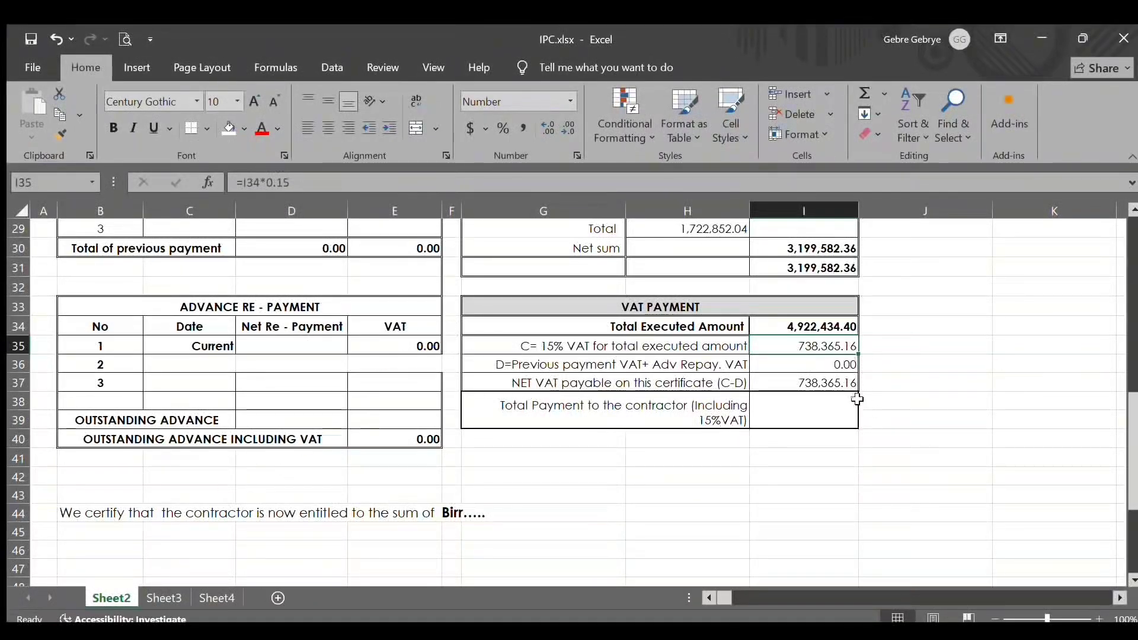
- Check the formulas behind the previous payment and advance repayment VAT (I36) and the 30% advance repayment (H27)
left_click(827, 364)
scroll(821, 451, "up", 1)
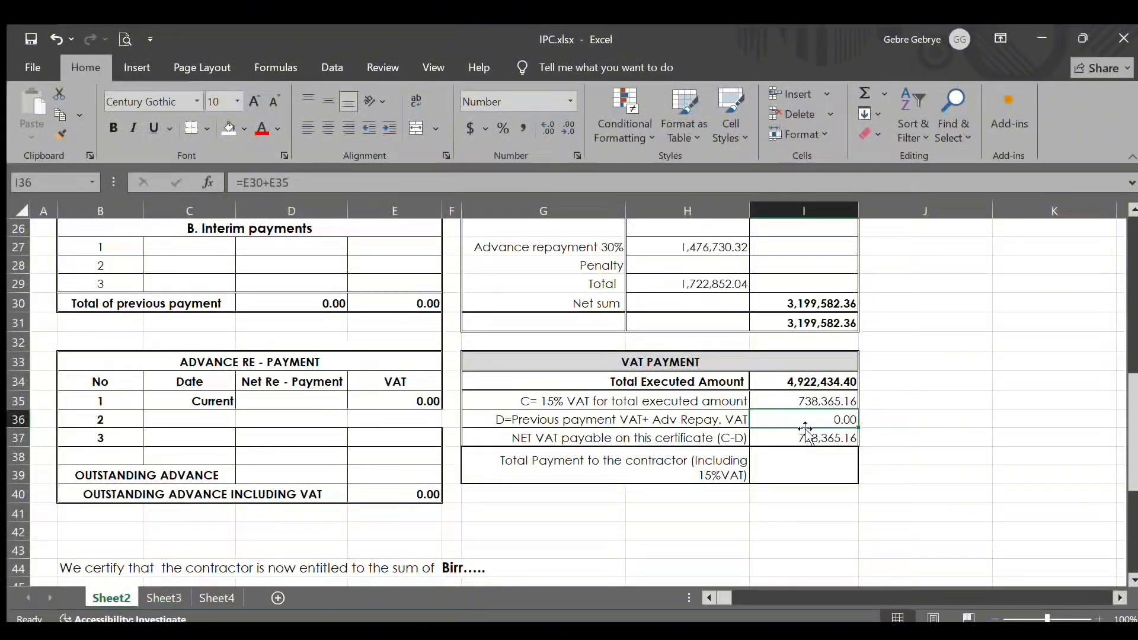
scroll(798, 428, "up", 1)
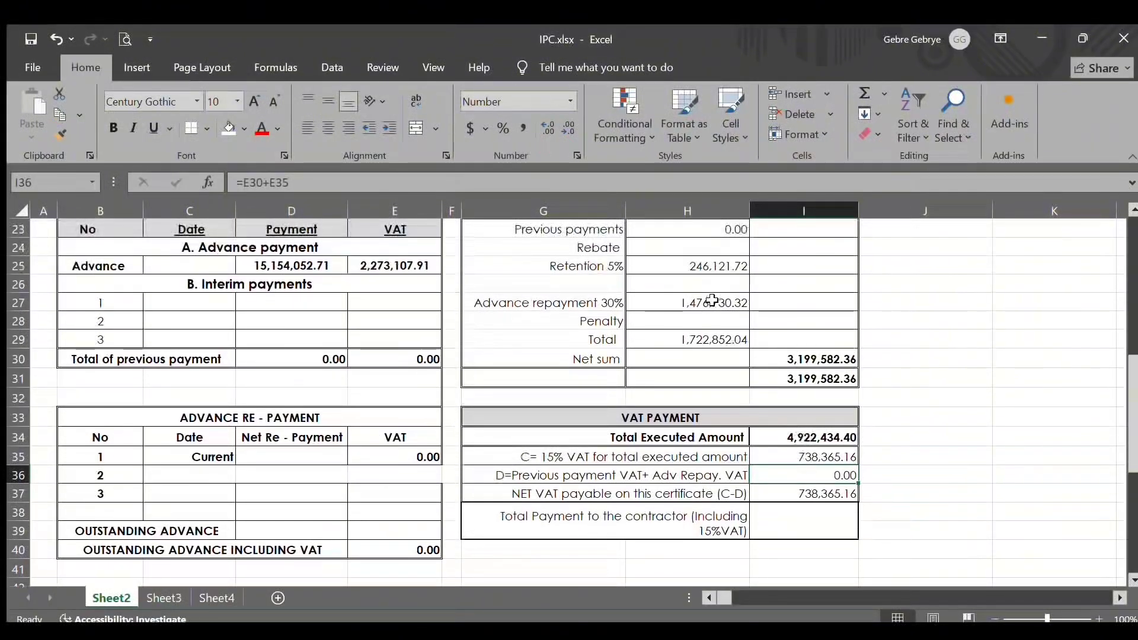
double_click(712, 302)
key("Return")
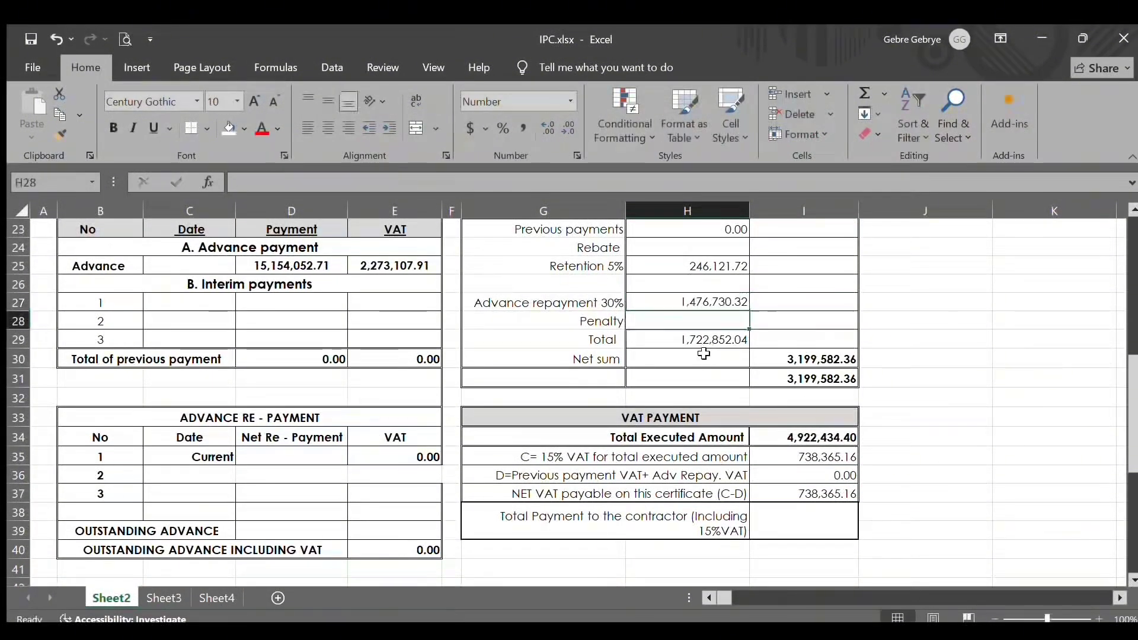
double_click(695, 302)
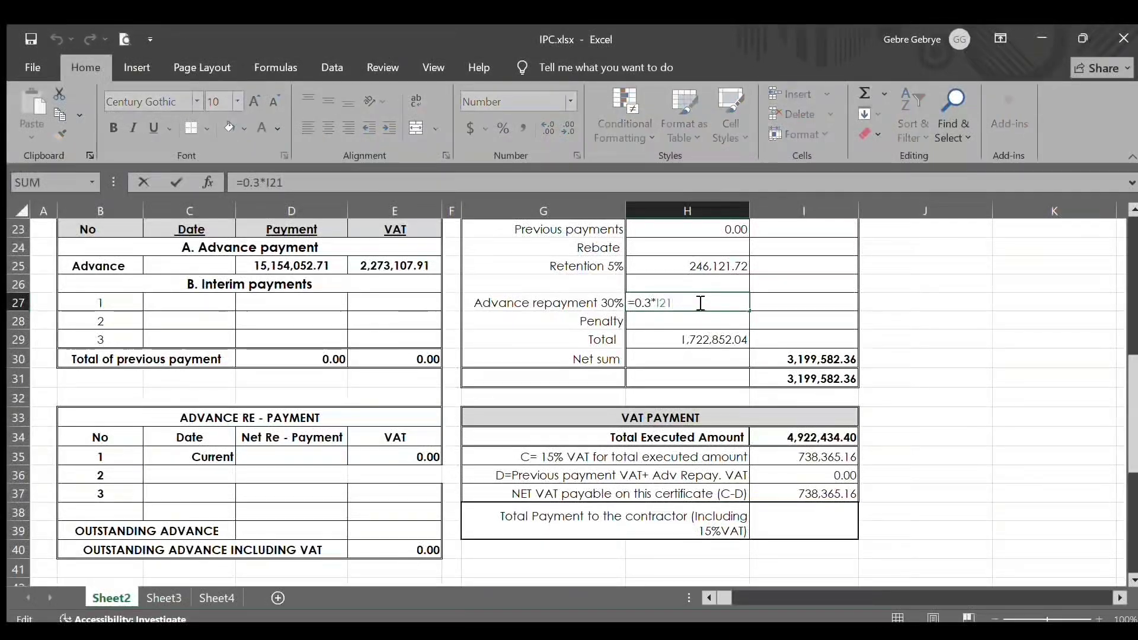
key("Return")
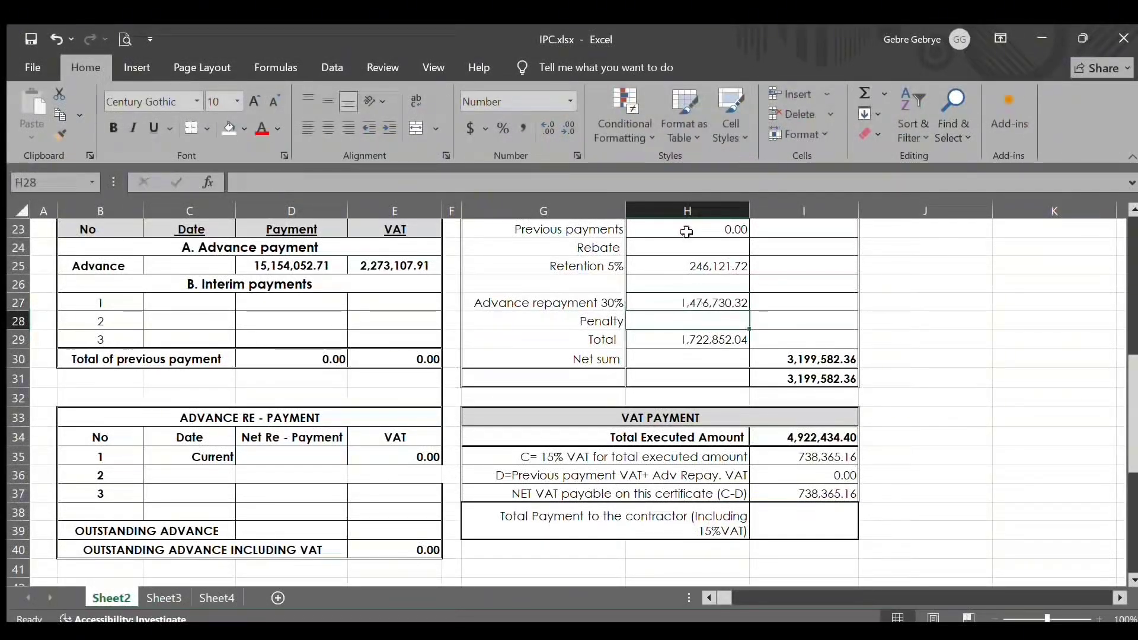
- Replace the formula in I36 with =H27*0.15 to calculate the VAT on the advance repayment
left_click(824, 480)
type("=")
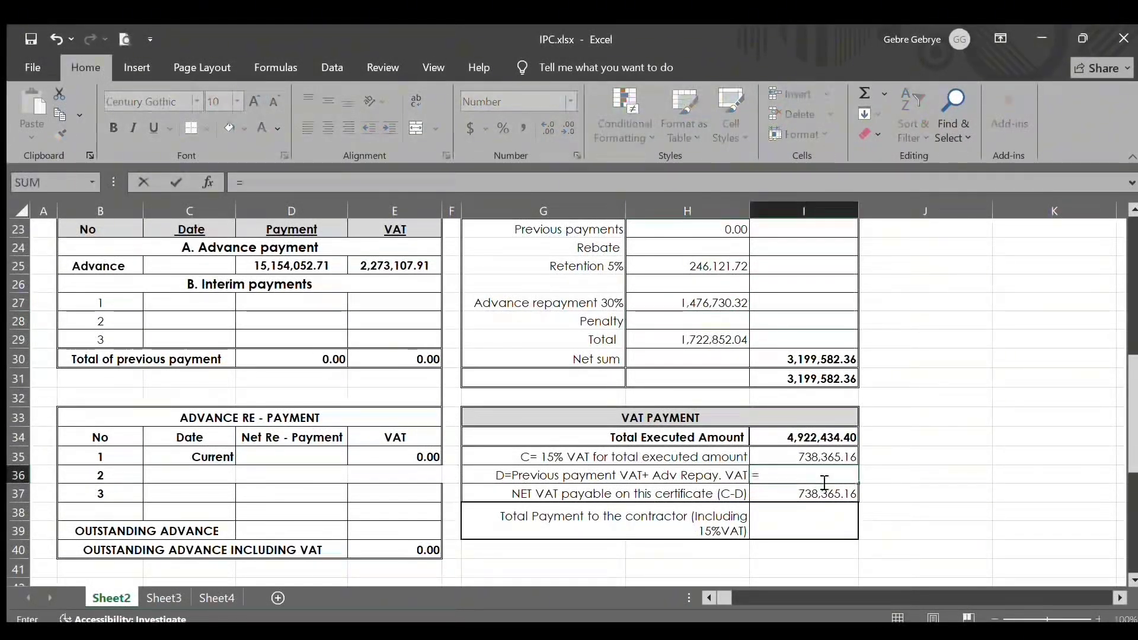
left_click(667, 303)
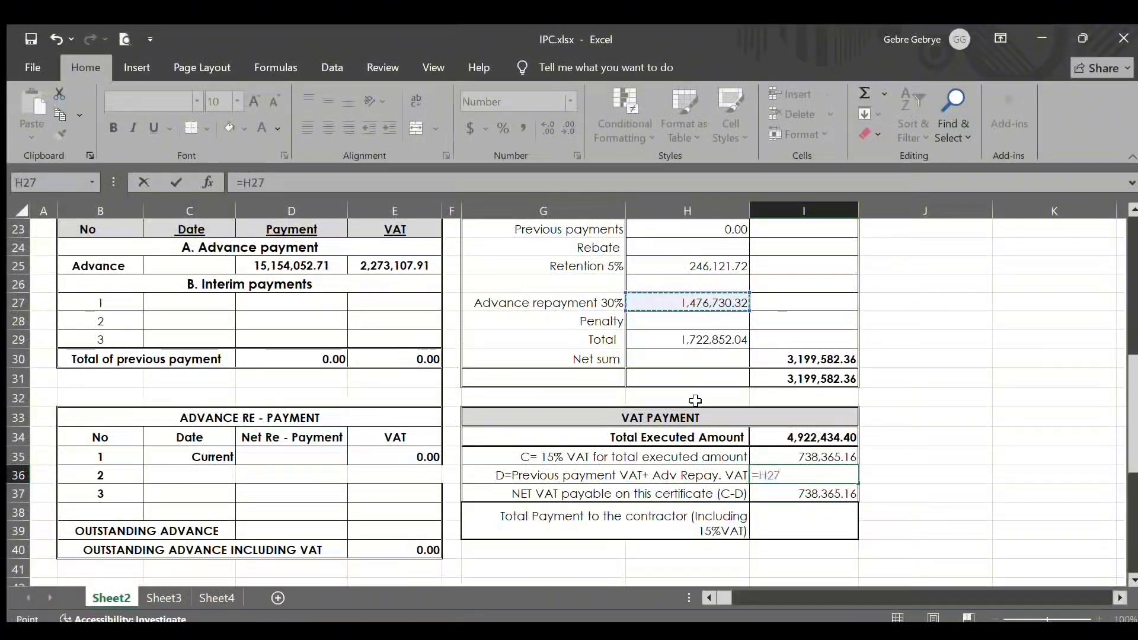
type("*0.15")
key("ctrl+Return")
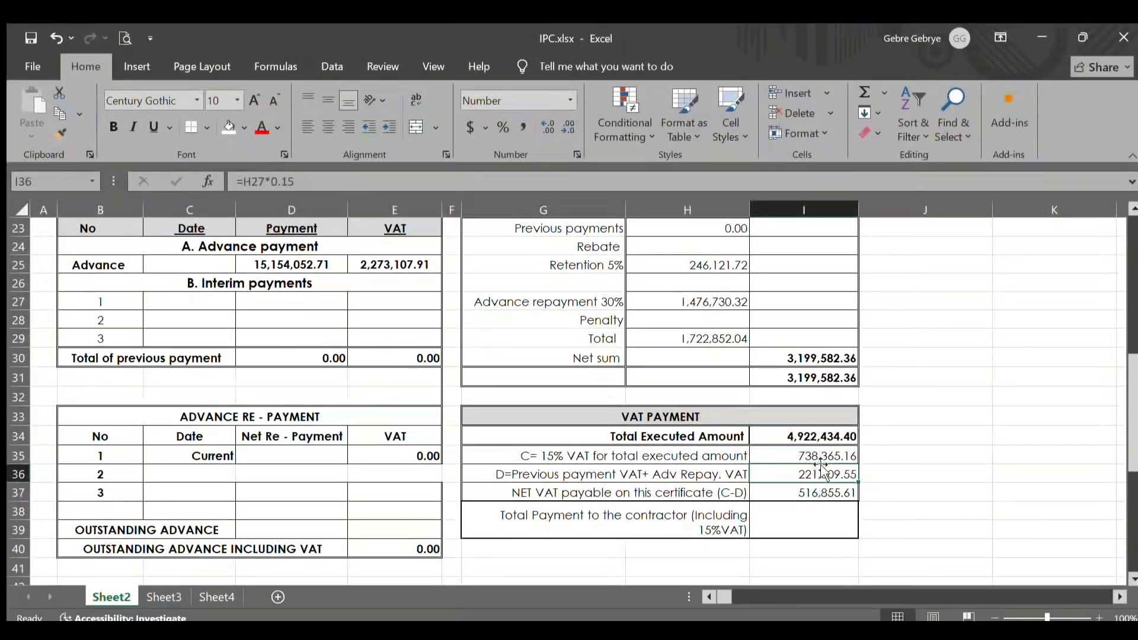
- Review the formulas for the total executed amount (I34), its 15% VAT (I35) and the net VAT payable (I37)
left_click(805, 437)
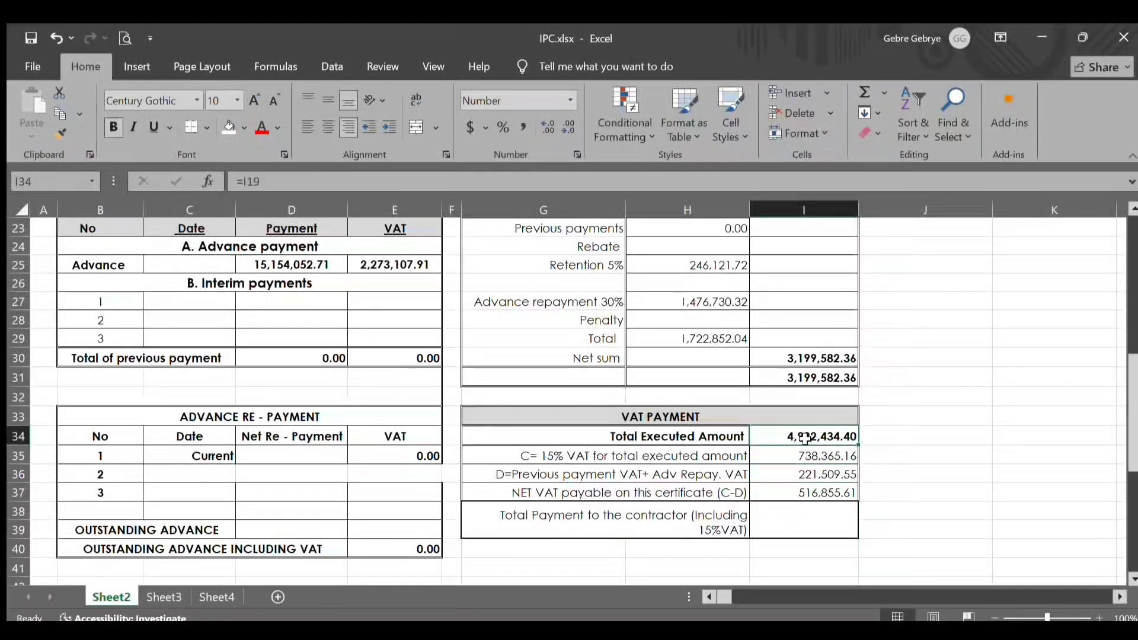
left_click(806, 453)
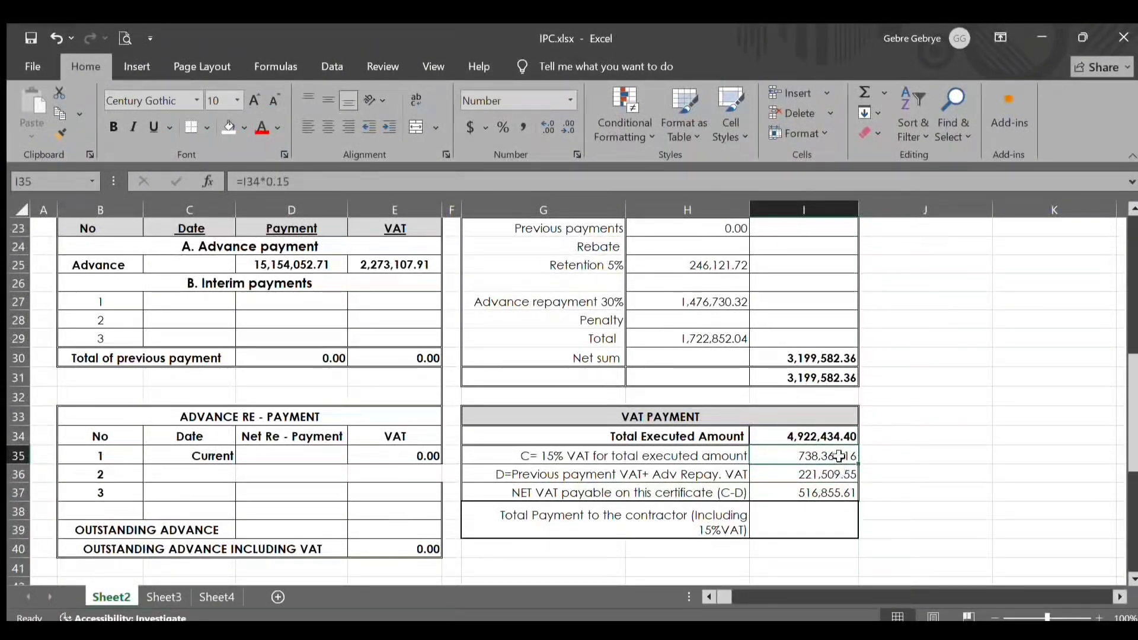
left_click(822, 492)
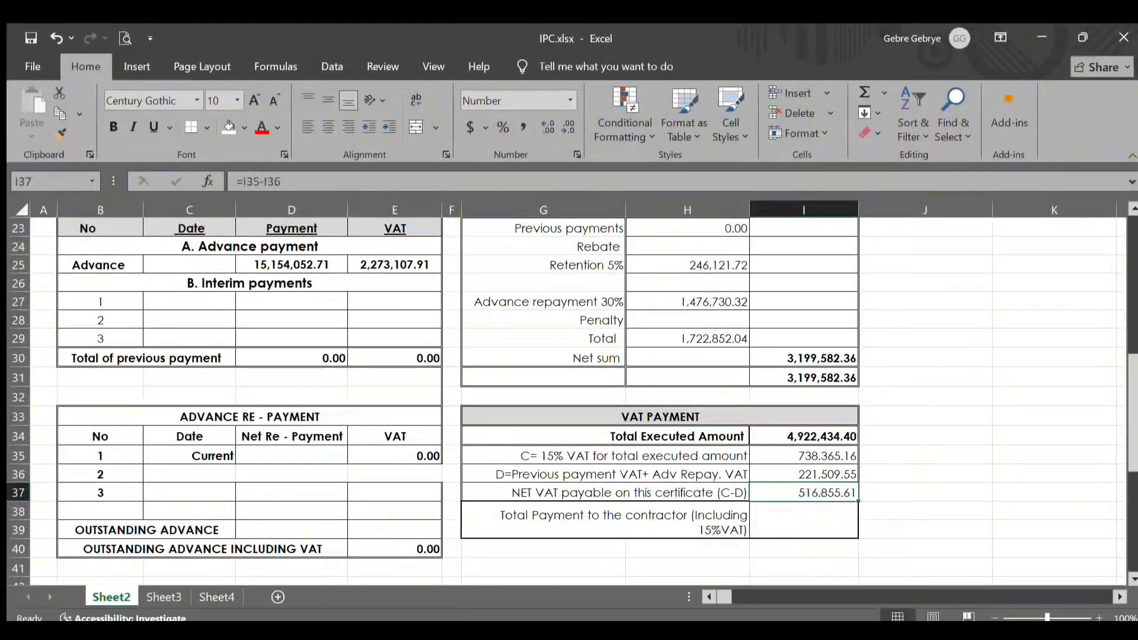
- Calculate the total payment to the contractor including 15% VAT in I38 by adding net VAT payable and net sum, =I37+I31
left_click(808, 513)
type("=I37+")
left_click(797, 377)
key("Return")
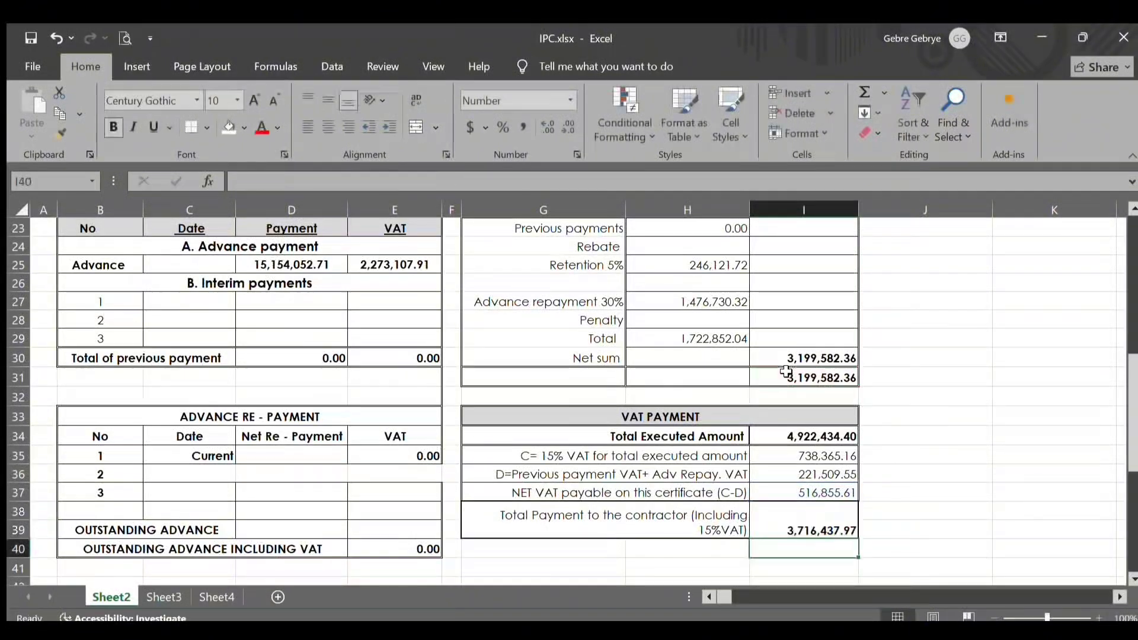
left_click(793, 516)
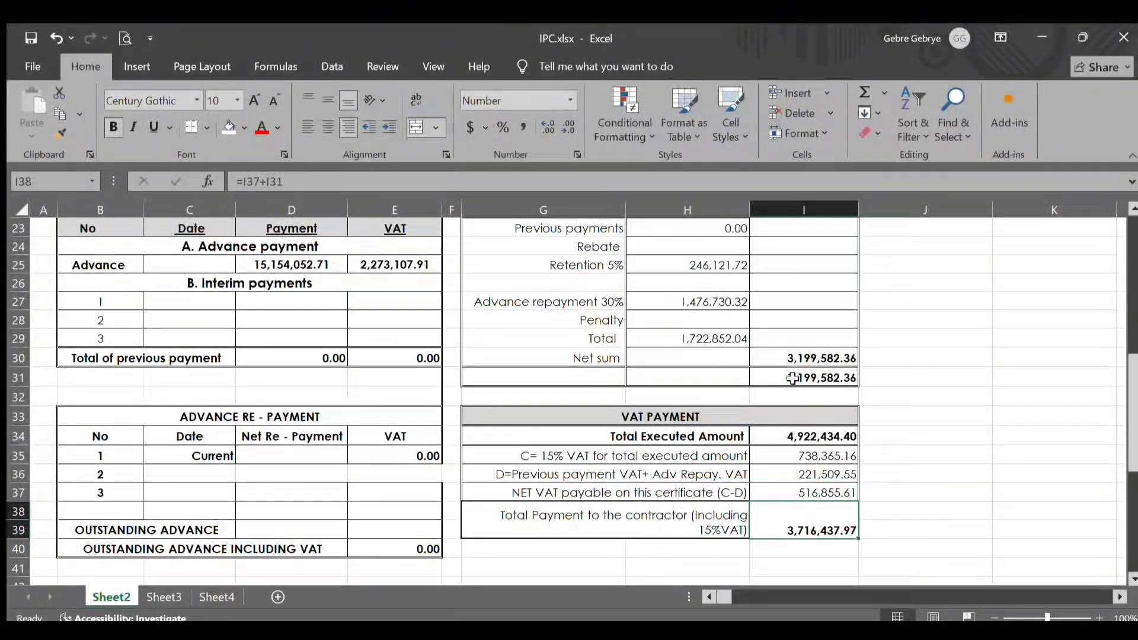
- Check the advance payment amount in D25 and the formula for its VAT in E25 of the previous payments table
scroll(240, 378, "up", 1)
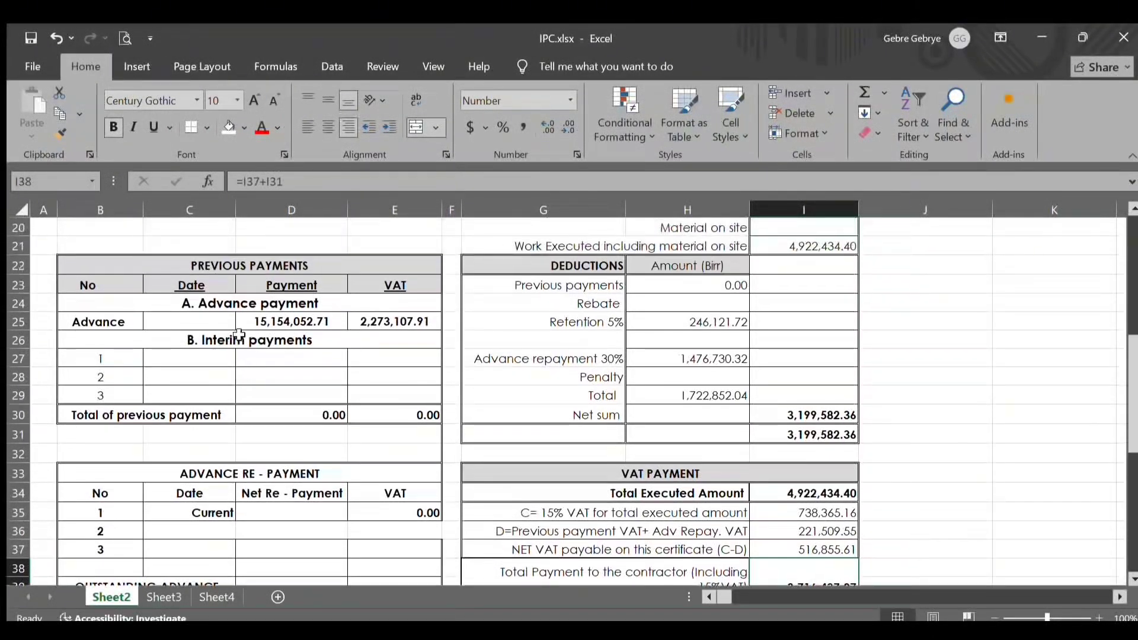
left_click(289, 394)
left_click(290, 326)
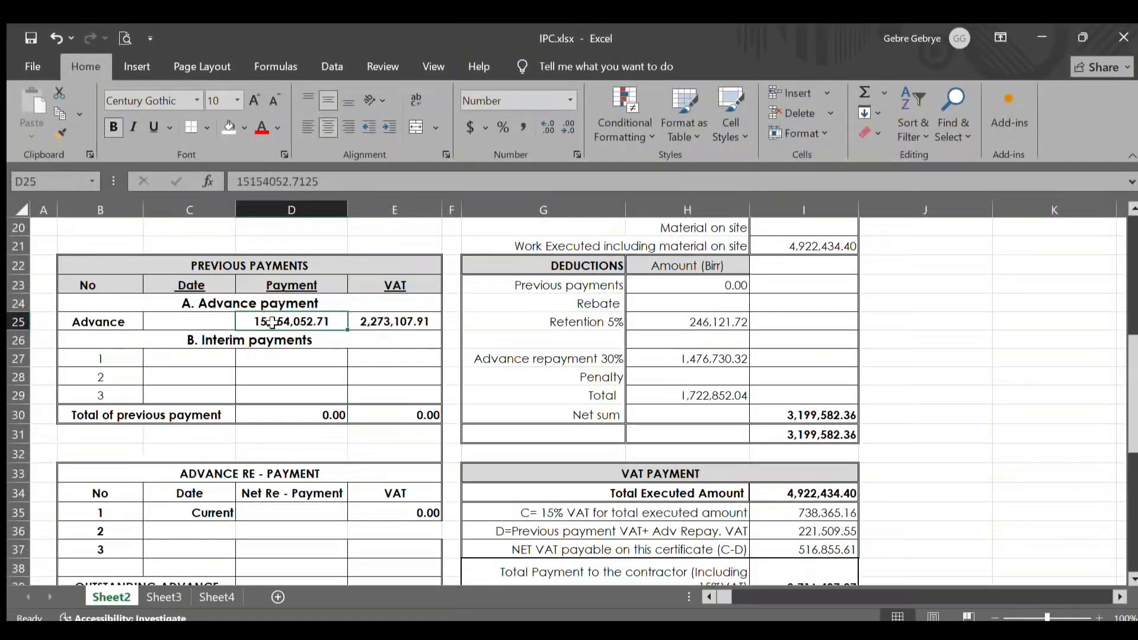
left_click(359, 321)
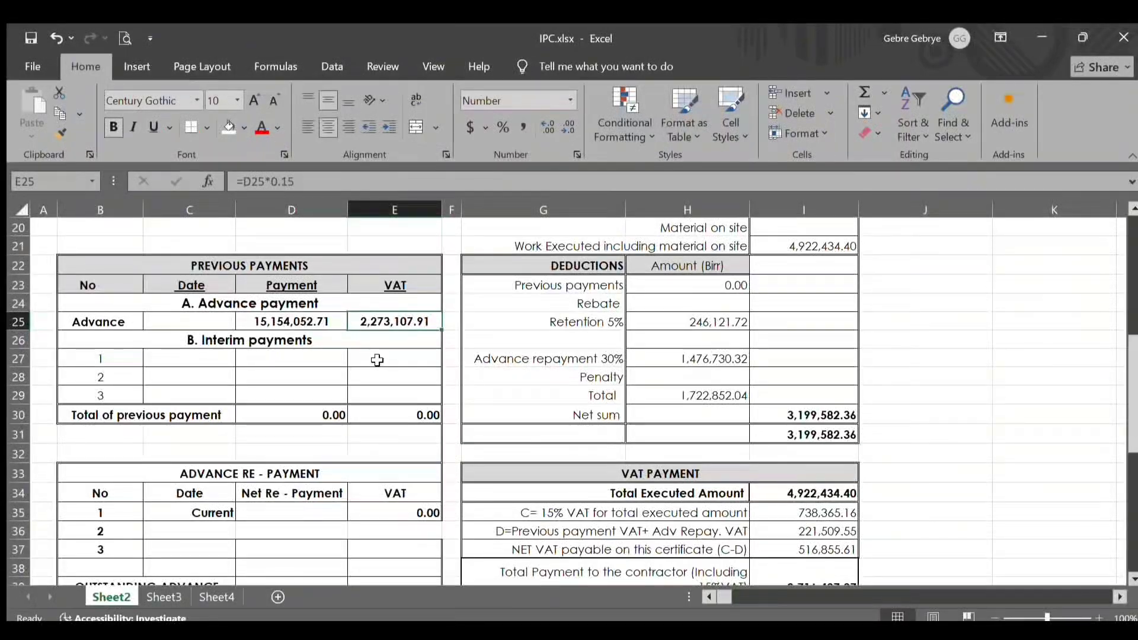
- Fill in the current net re-payment in D35 of the advance re-payment table by linking it to the 30% advance repayment, =H27
scroll(380, 359, "down", 1)
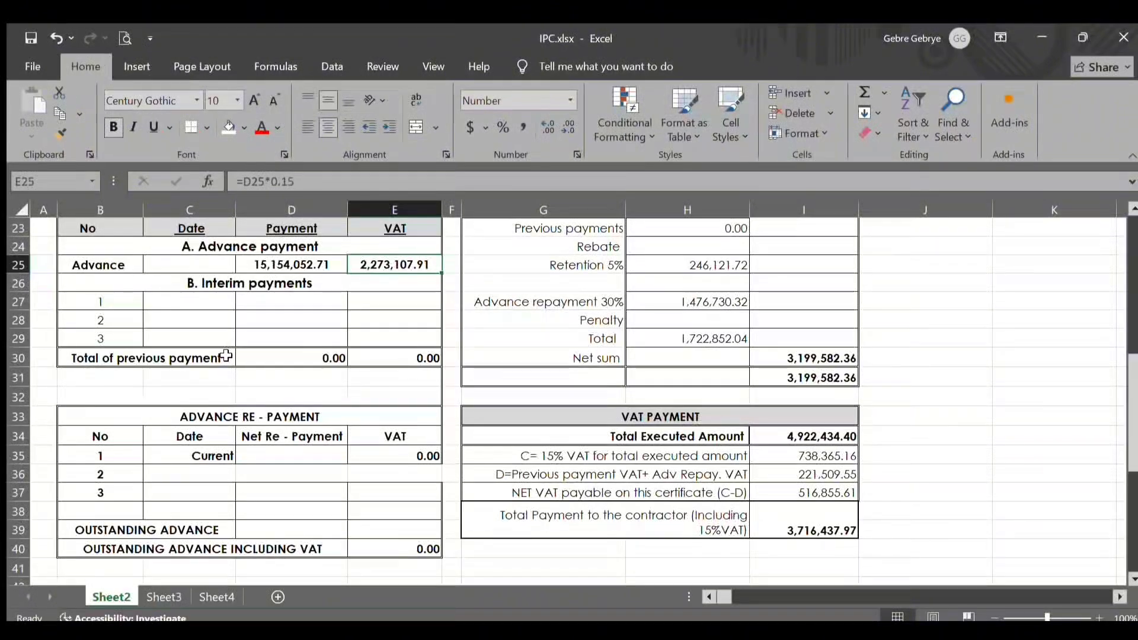
scroll(229, 396, "down", 1)
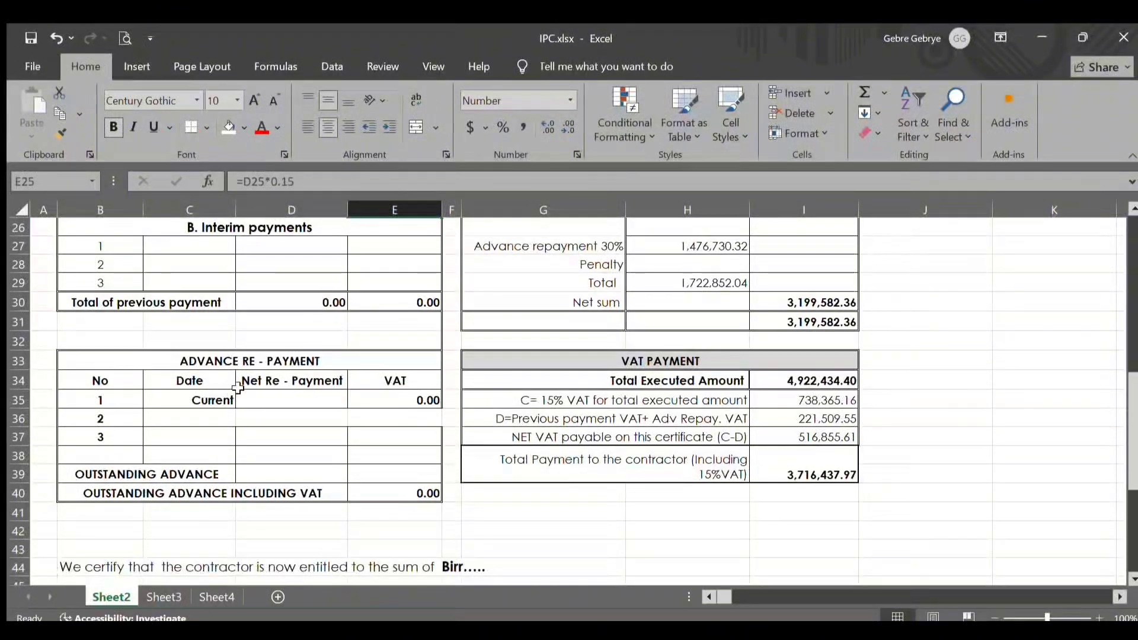
left_click(247, 366)
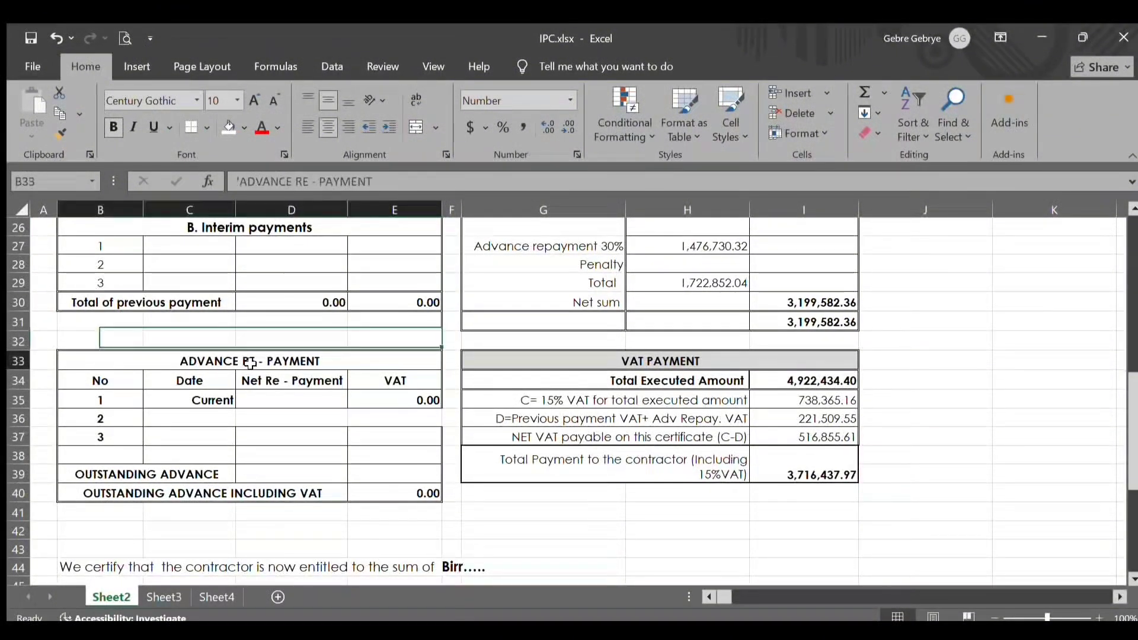
left_click(204, 399)
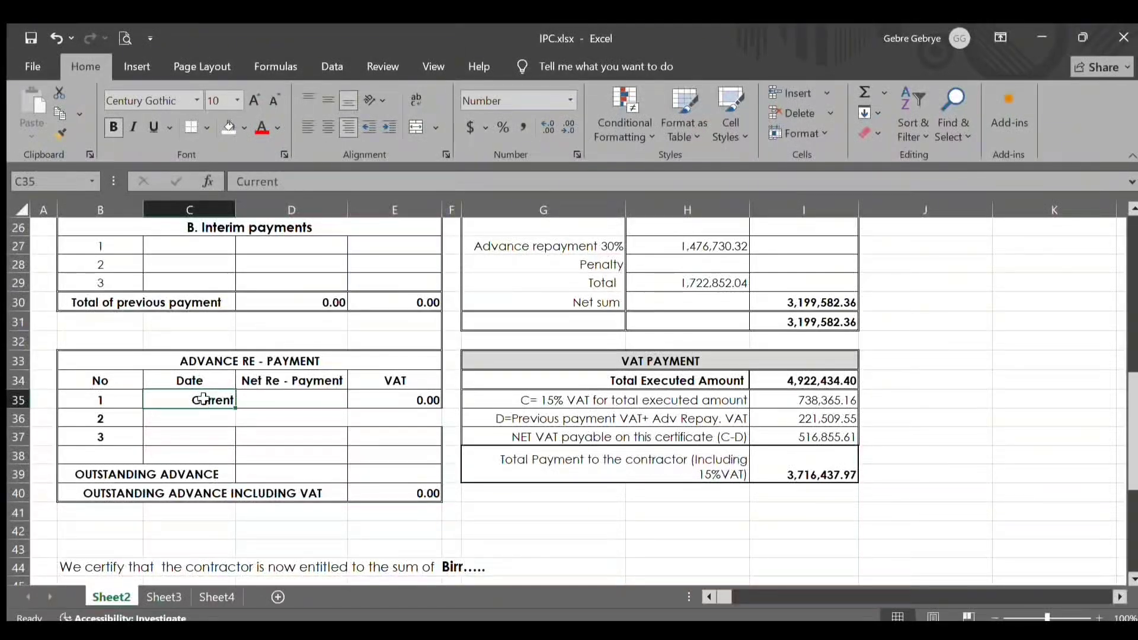
left_click(244, 400)
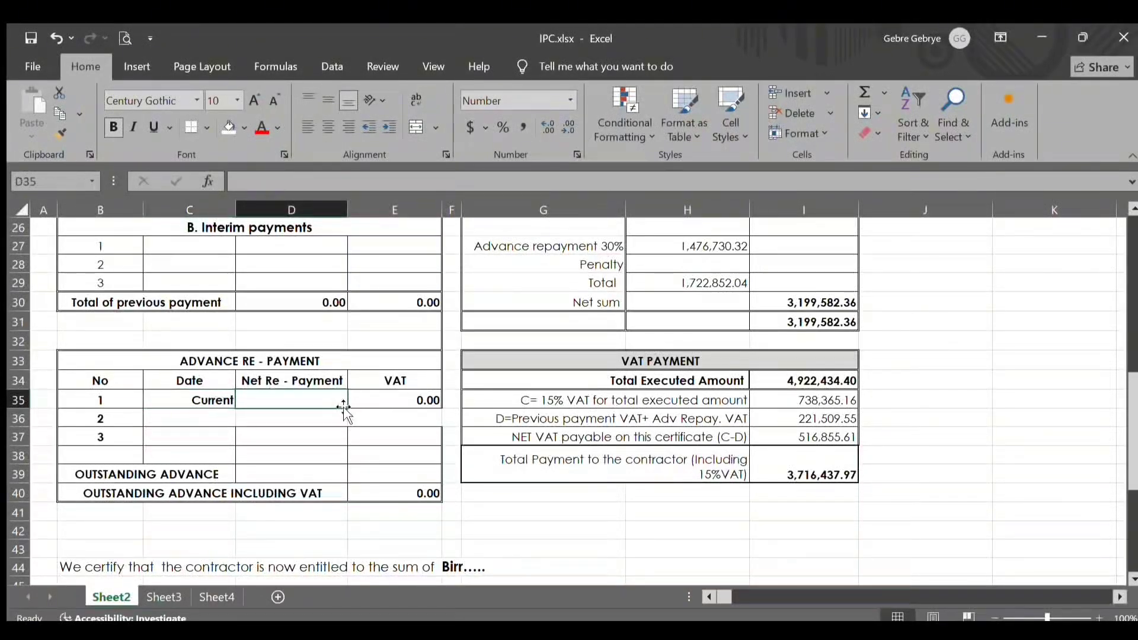
type("=")
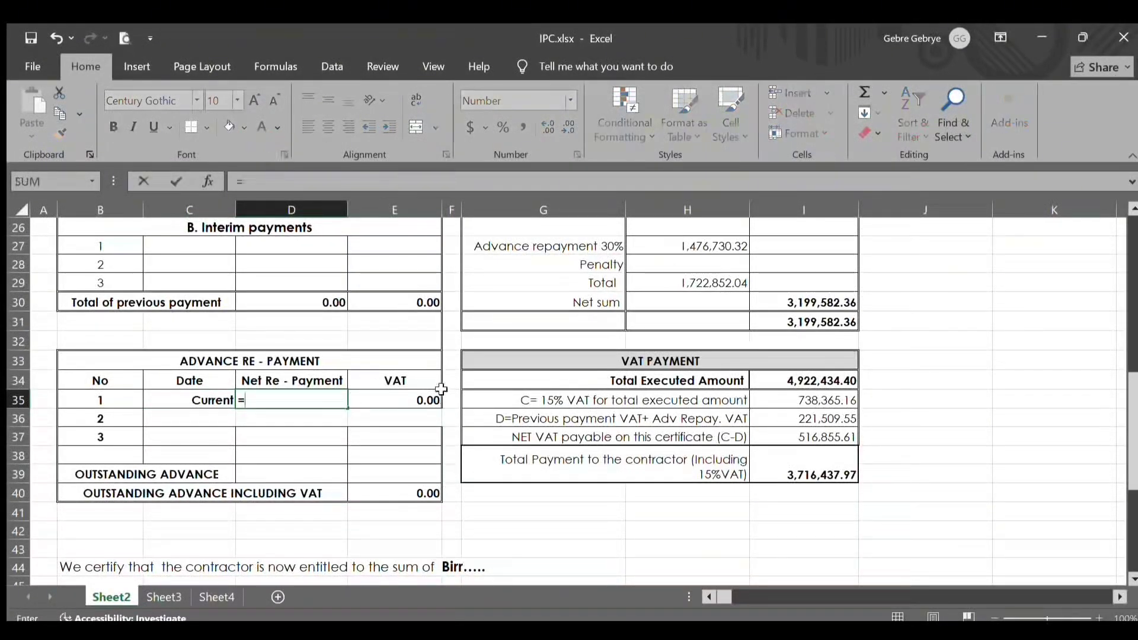
scroll(441, 389, "up", 1)
left_click(707, 300)
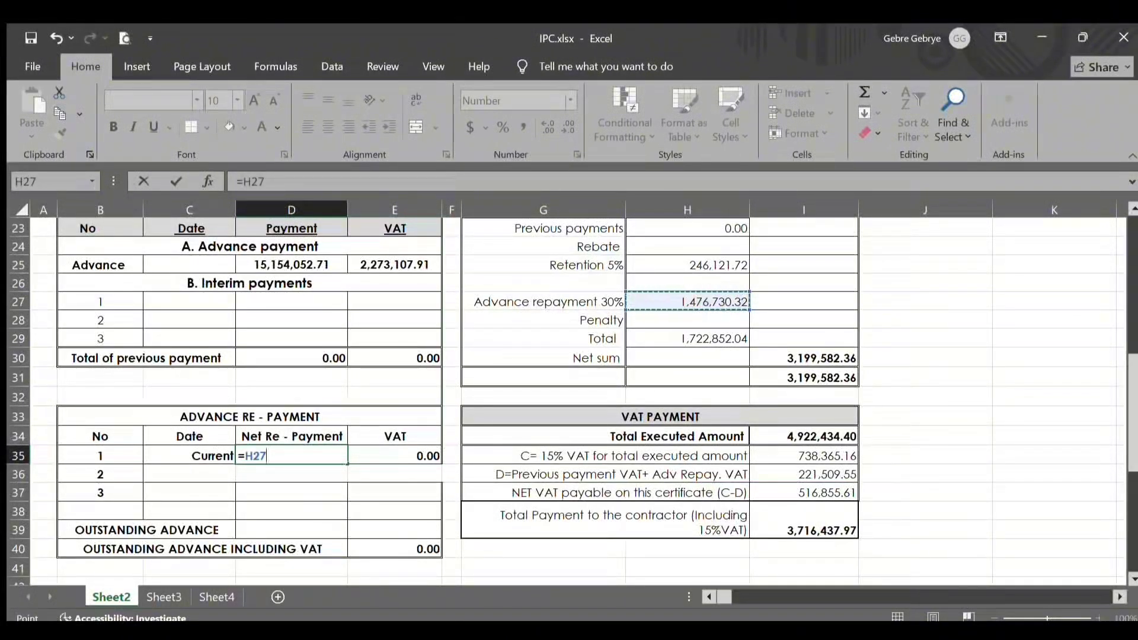
key("Return")
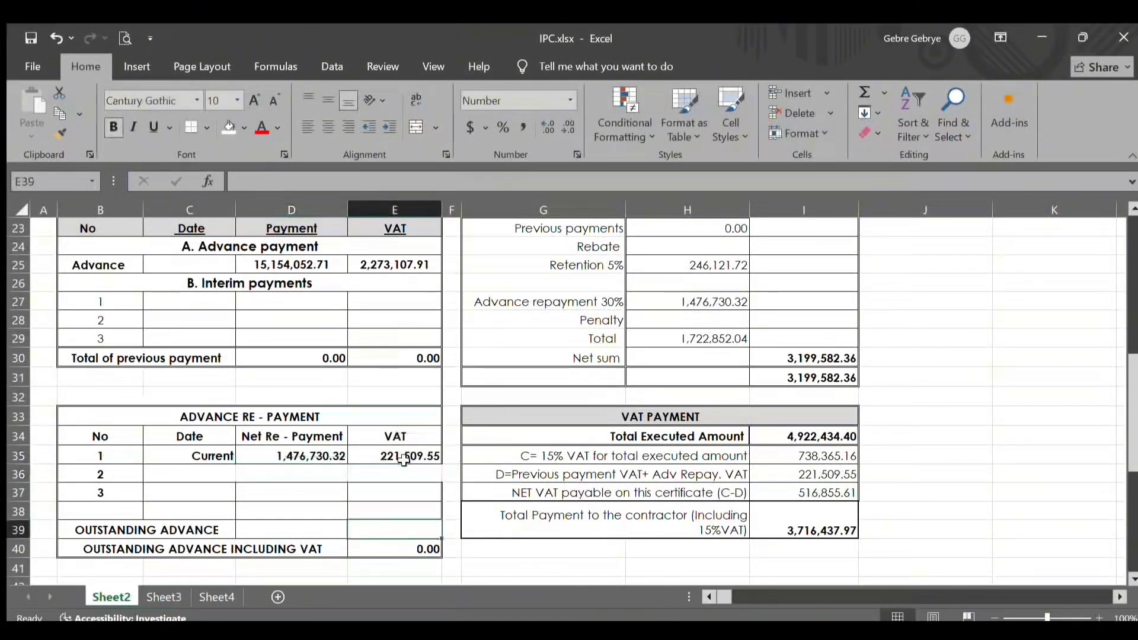
- Compare the current advance re-payment VAT formula in E35 with the VAT formula in I36, leaving both as they are
double_click(404, 461)
key("Return")
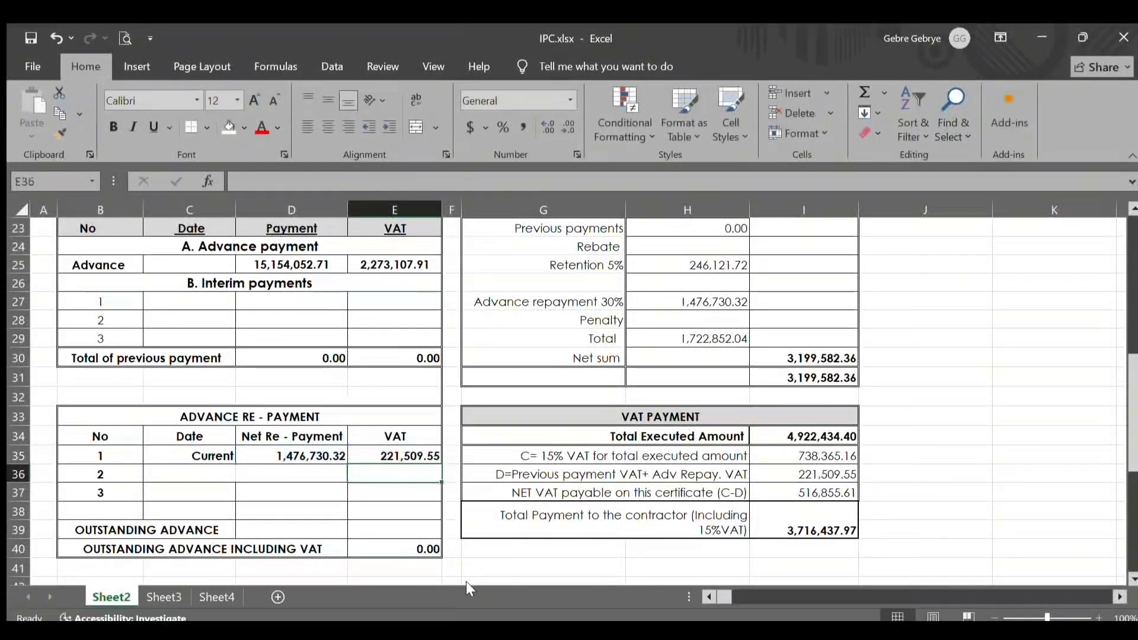
left_click(827, 476)
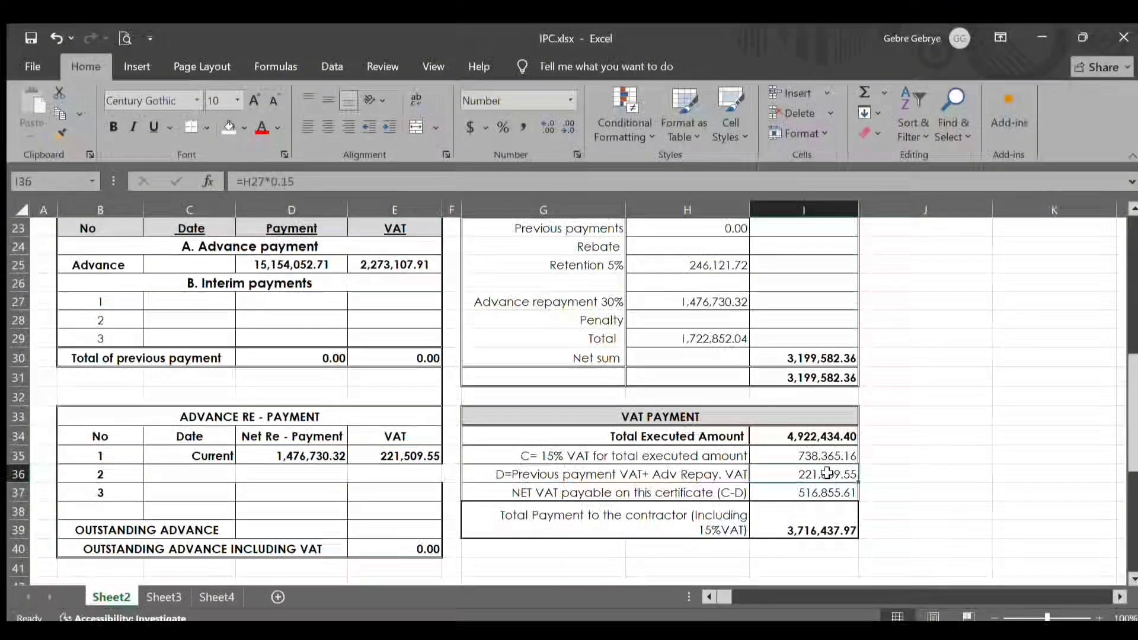
left_click(379, 456)
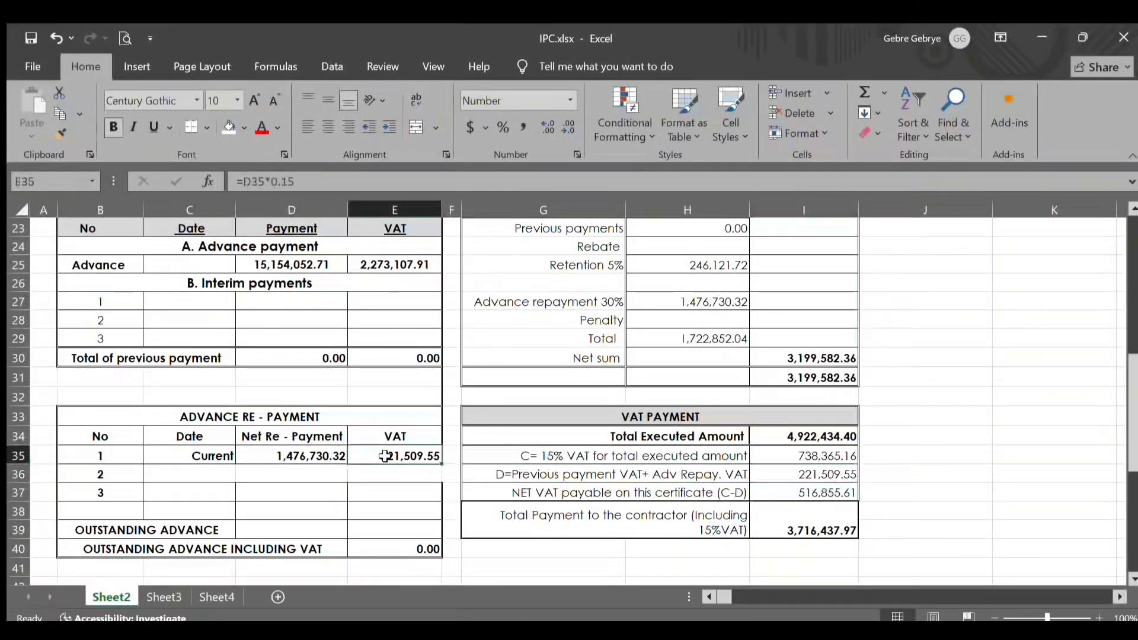
- Calculate the outstanding advance in D39 by subtracting the current net re-payment from the advance payment, =D25-D35
left_click(305, 534)
type("=")
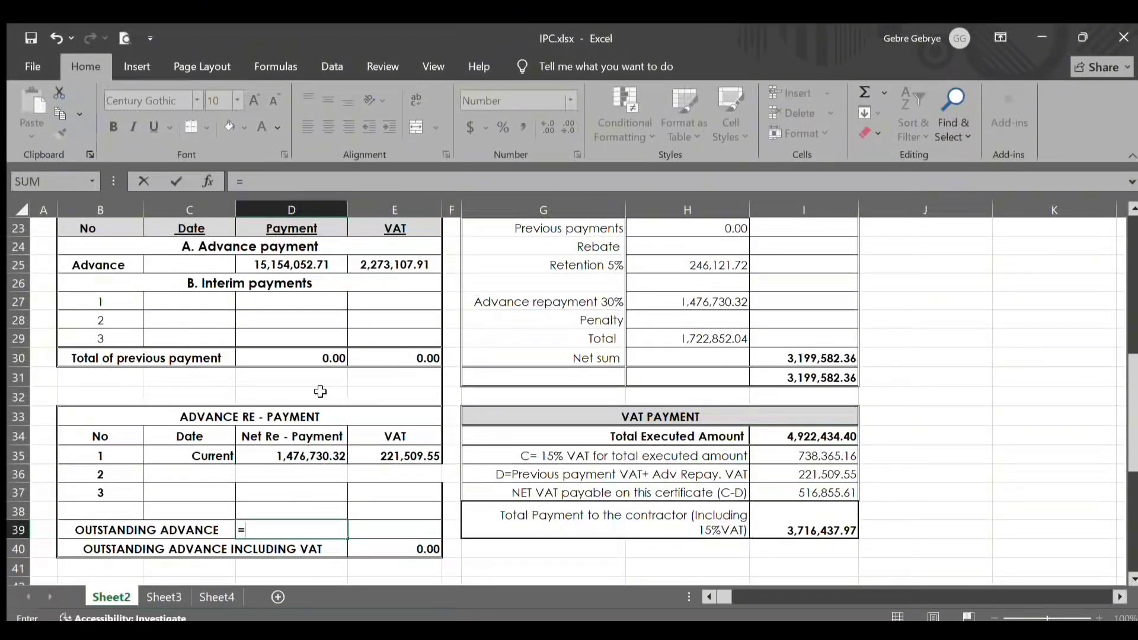
left_click(292, 265)
type("-")
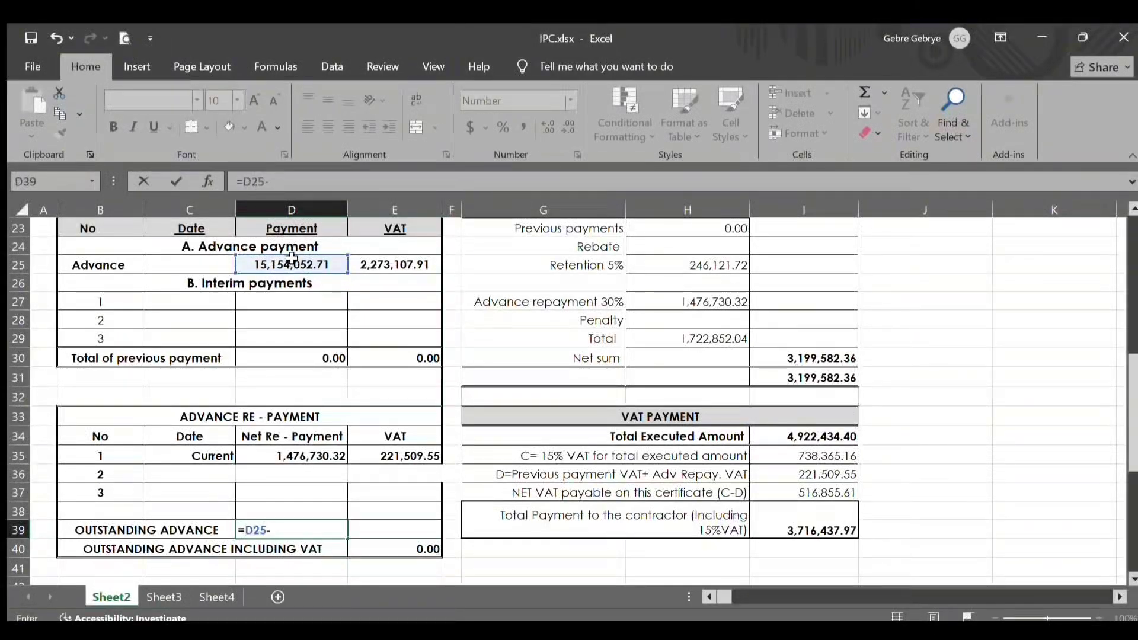
left_click(295, 457)
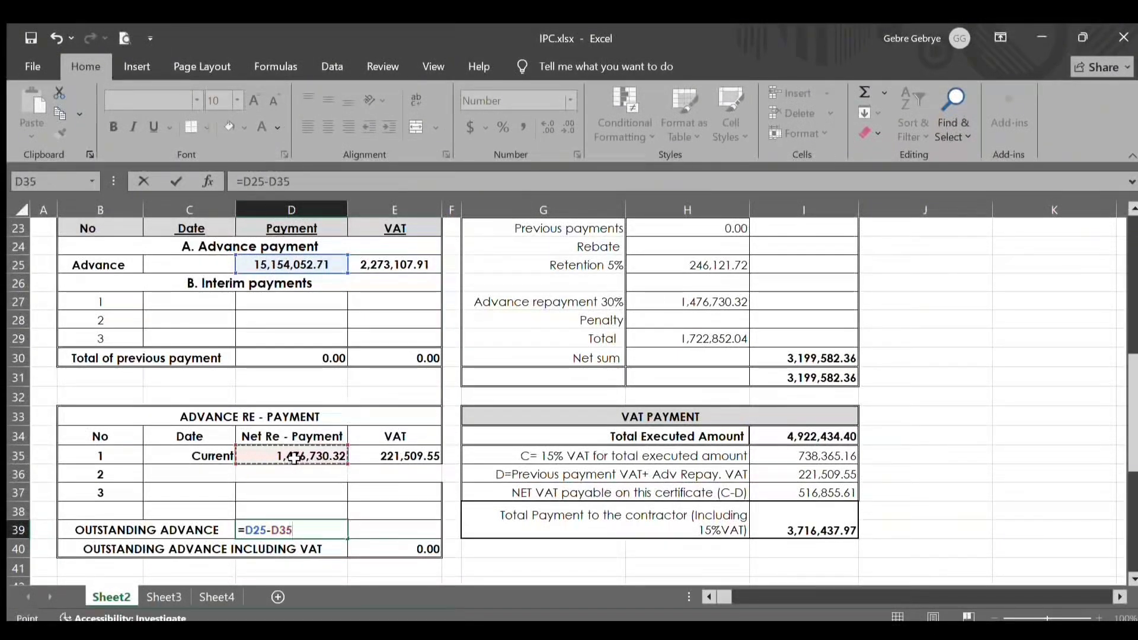
key("Return")
- Calculate the VAT on the outstanding advance in E39 by subtracting the current re-payment VAT from the advance VAT, =E25-E35
left_click(382, 537)
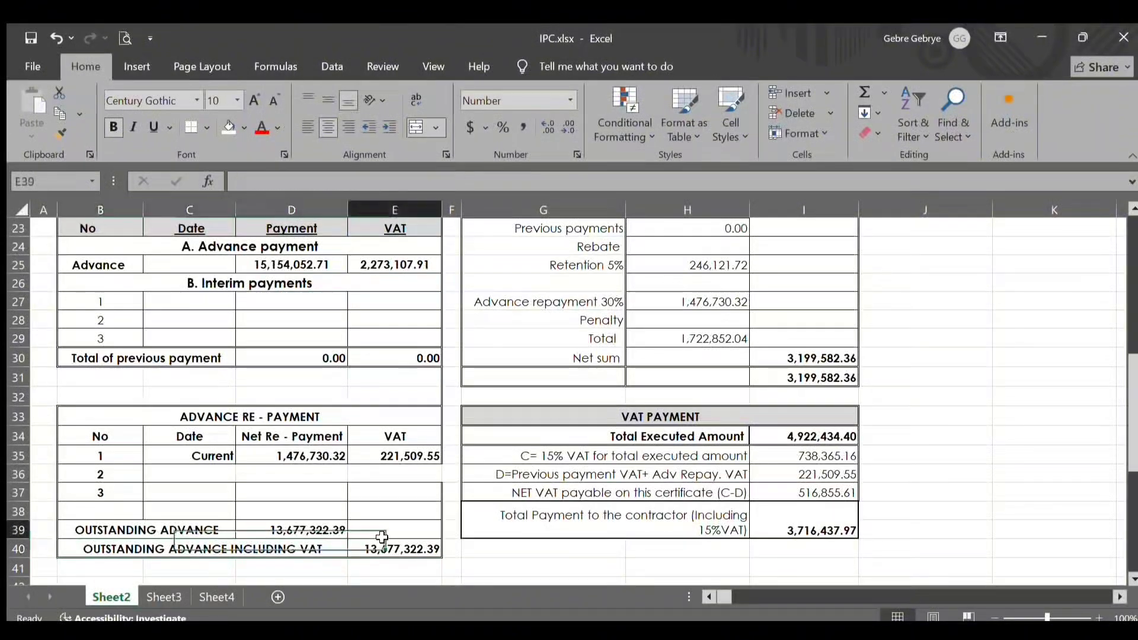
type("=")
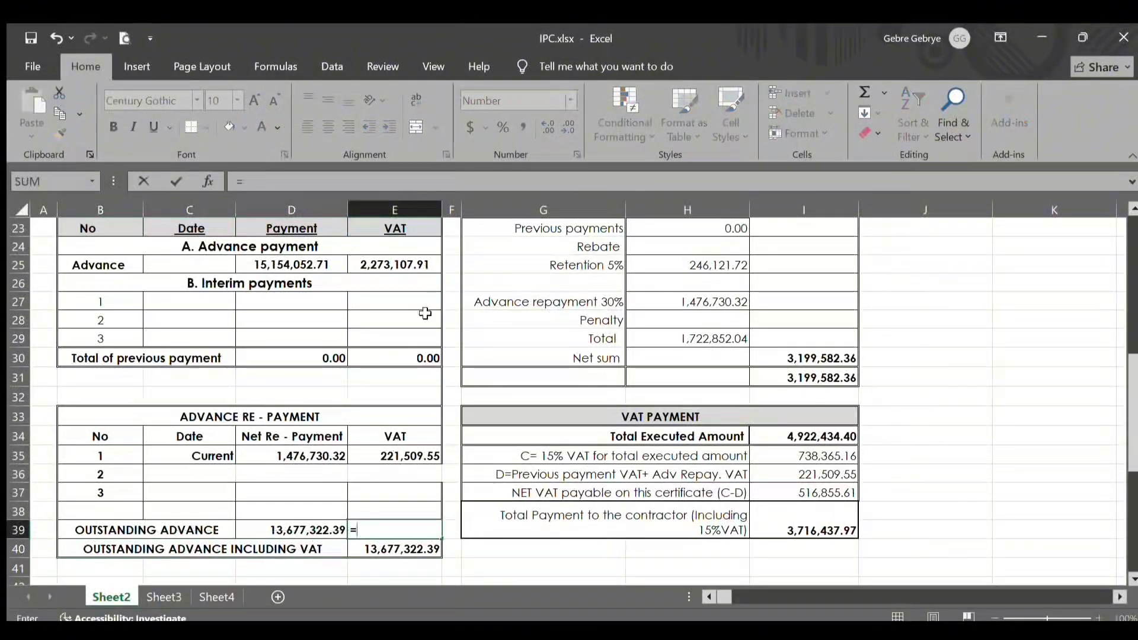
left_click(408, 252)
left_click(402, 265)
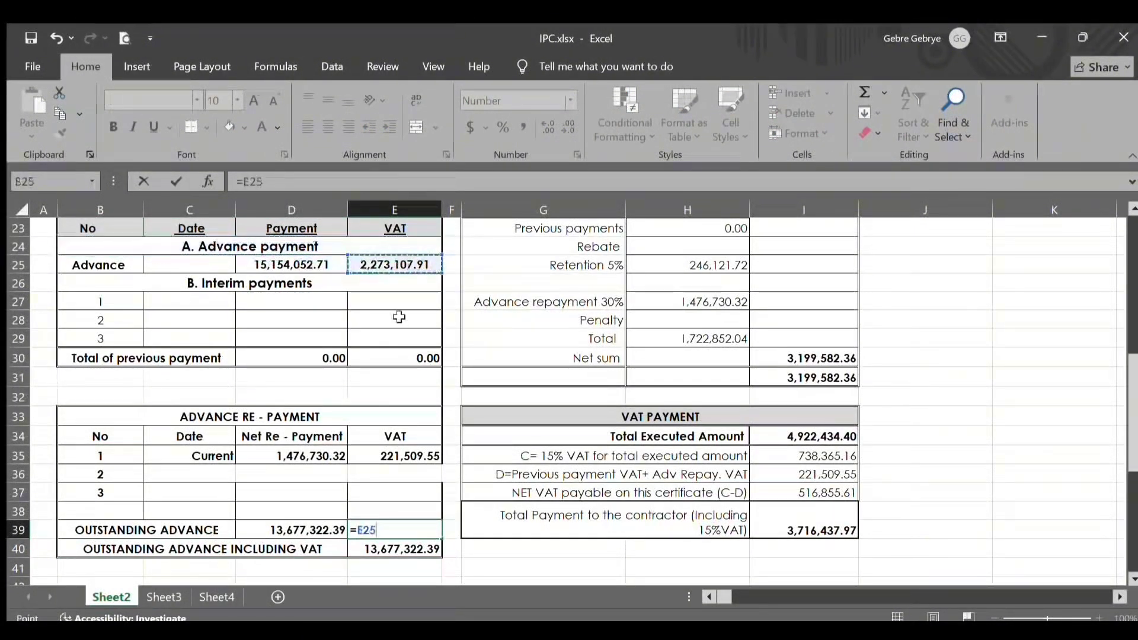
type("-")
left_click(368, 452)
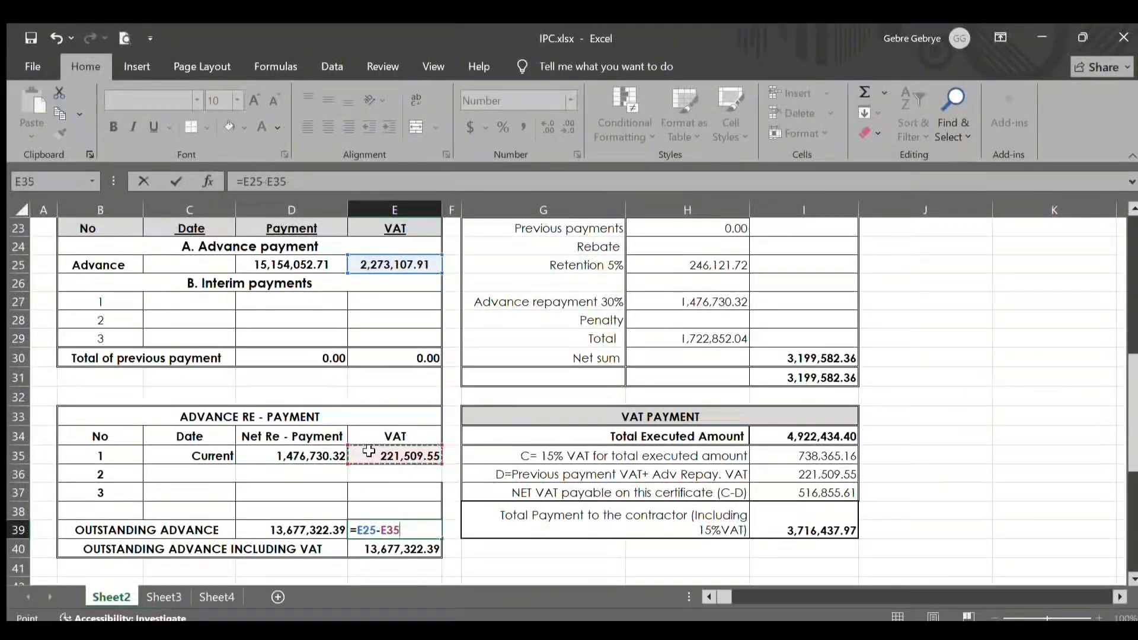
key("Return")
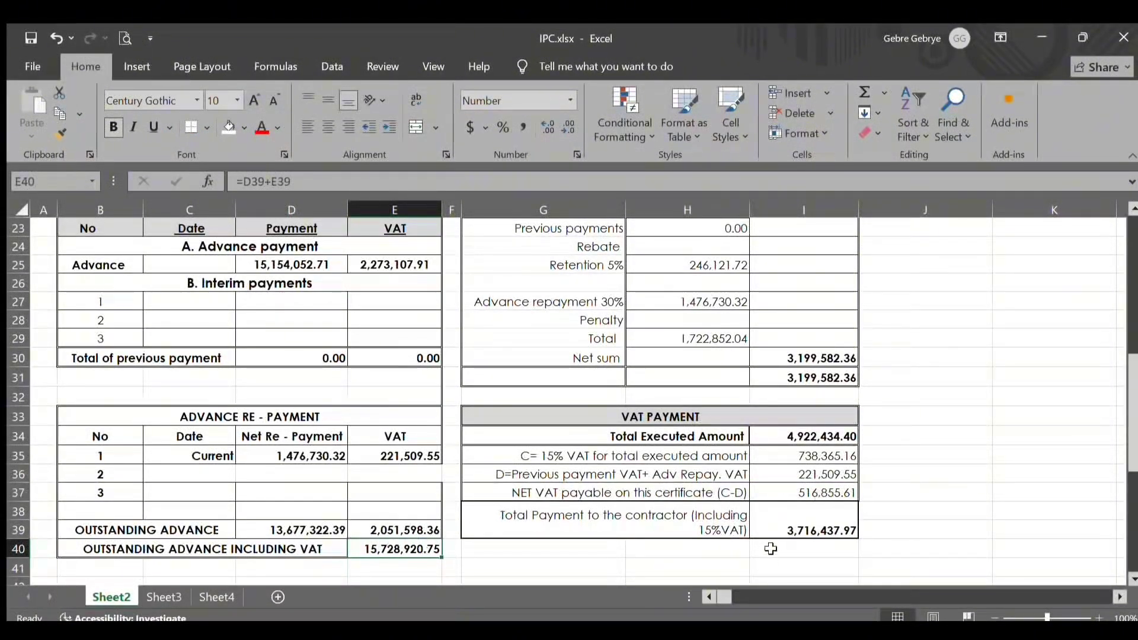
- Review Payment Certificate No. 01 from the contract amounts down to the VAT payment and advance re-payment tables
scroll(771, 542, "down", 4)
scroll(610, 478, "up", 5)
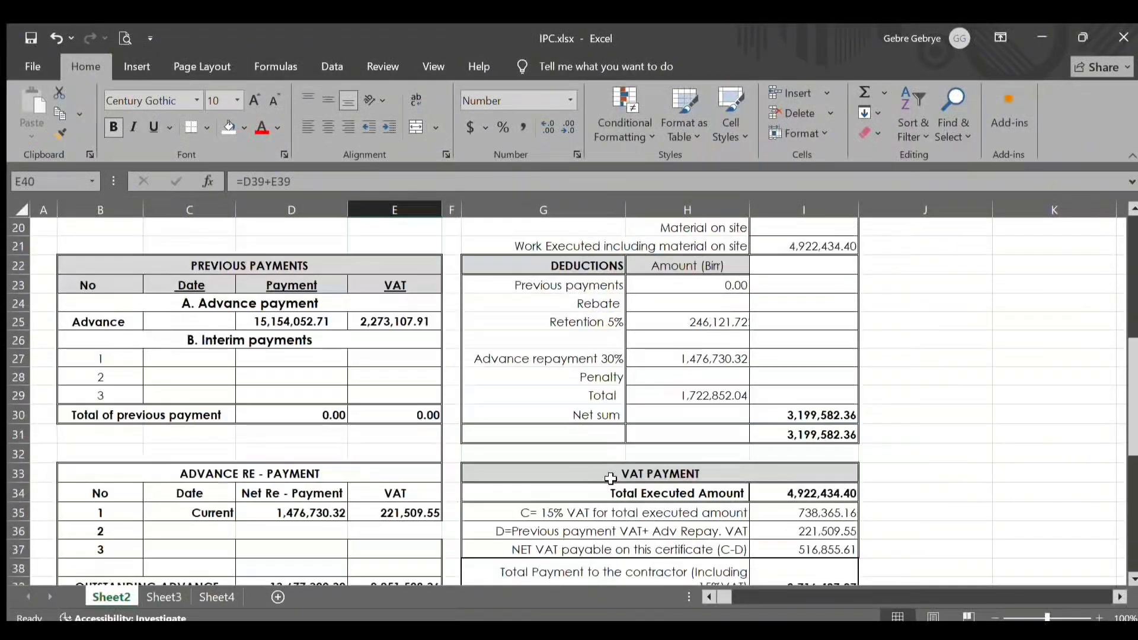
scroll(611, 477, "up", 6)
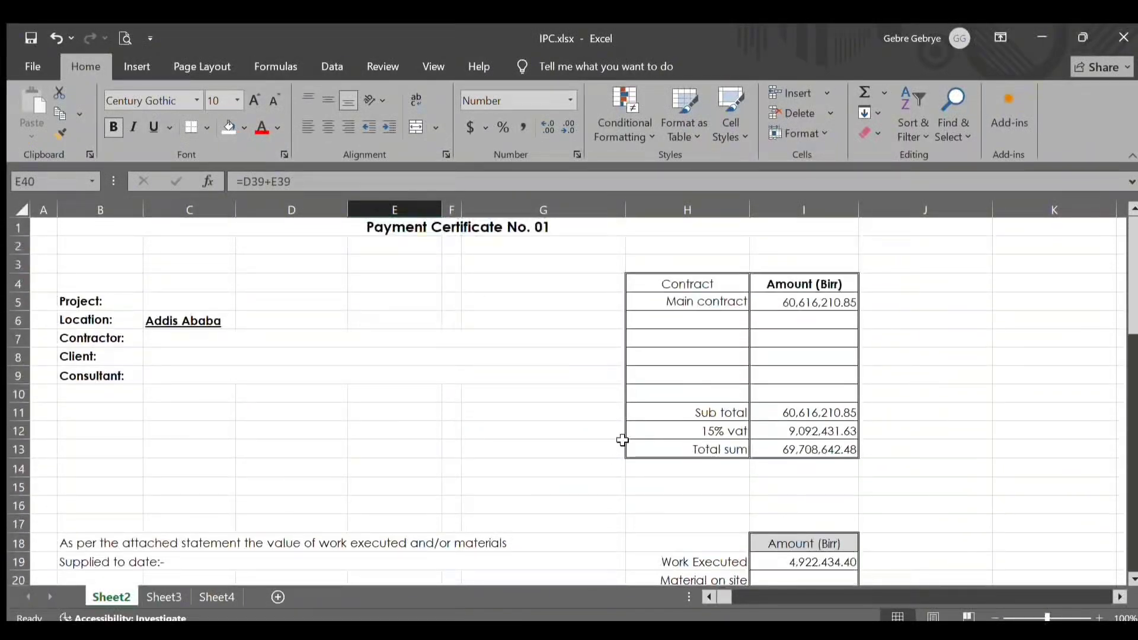
scroll(621, 440, "down", 8)
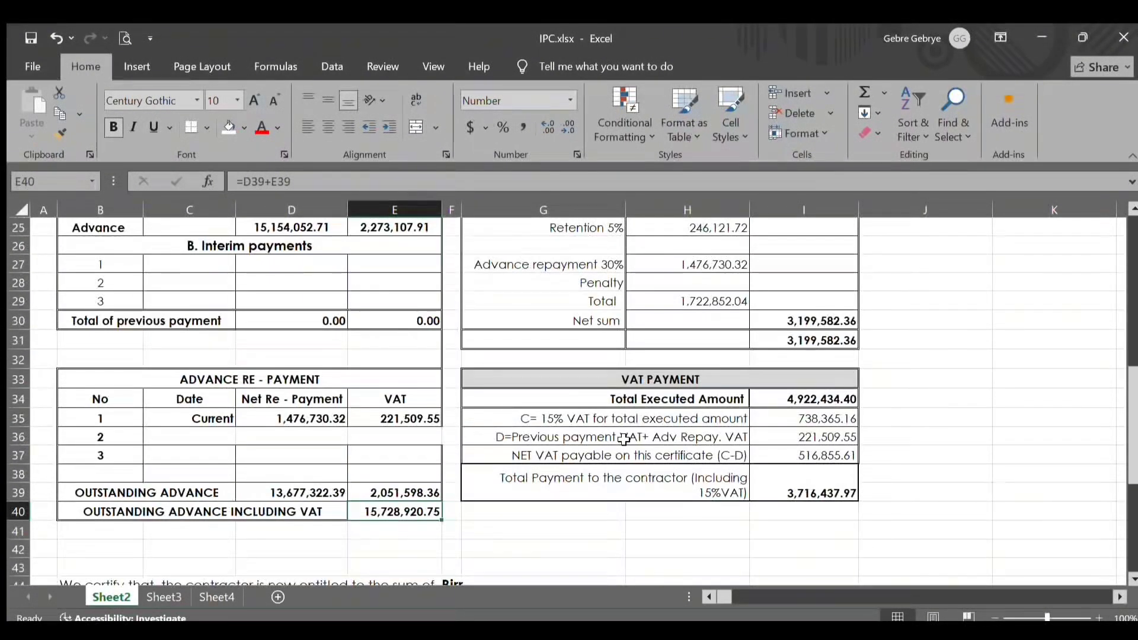
scroll(626, 439, "up", 4)
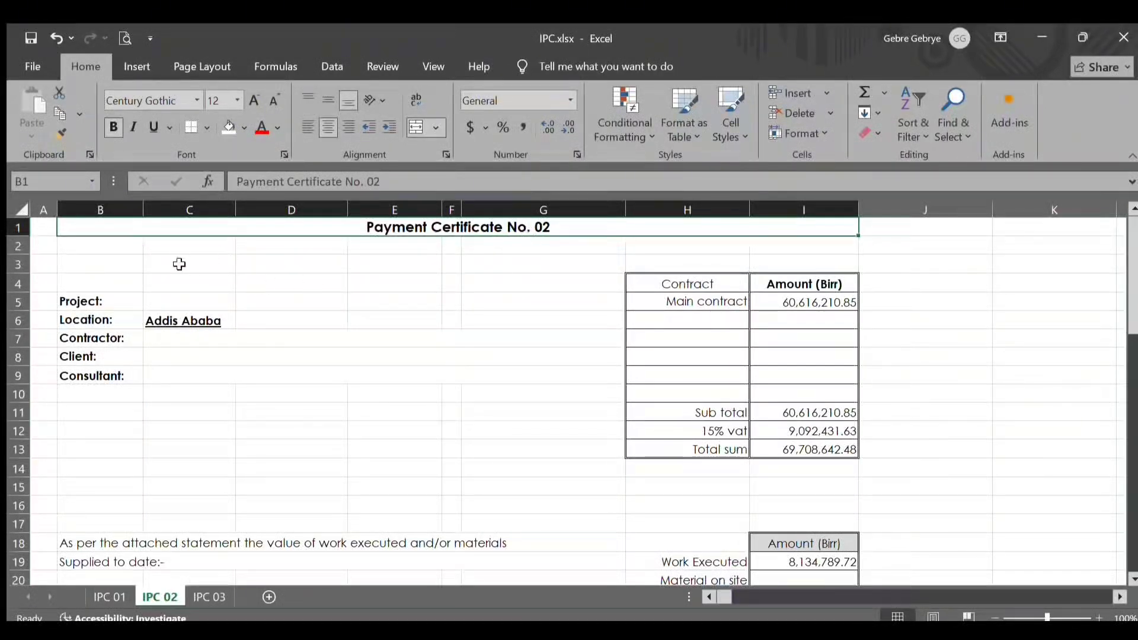
- Compare the work executed amount in I19 of the IPC 02 sheet with the one in I19 of IPC 01
scroll(753, 287, "down", 1)
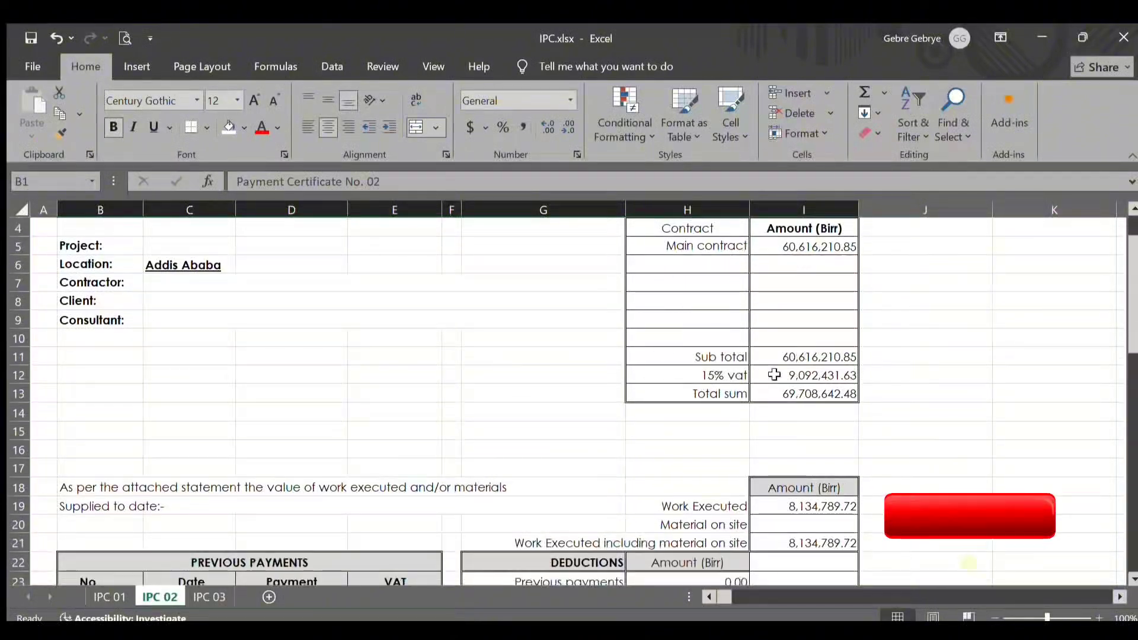
scroll(711, 368, "down", 1)
scroll(407, 319, "down", 3)
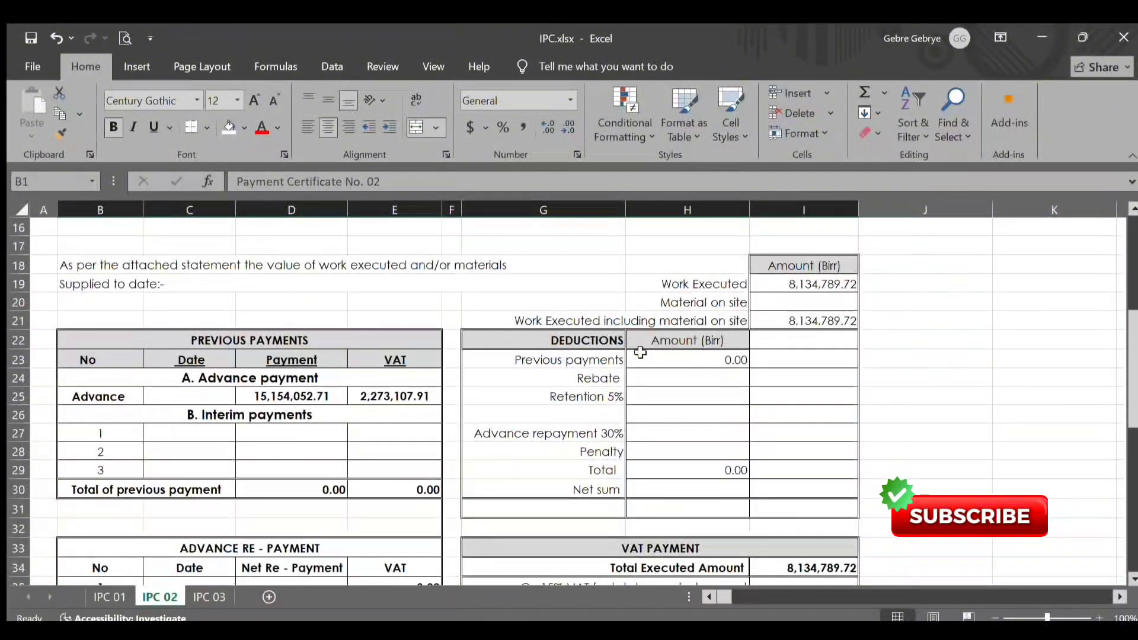
left_click(793, 284)
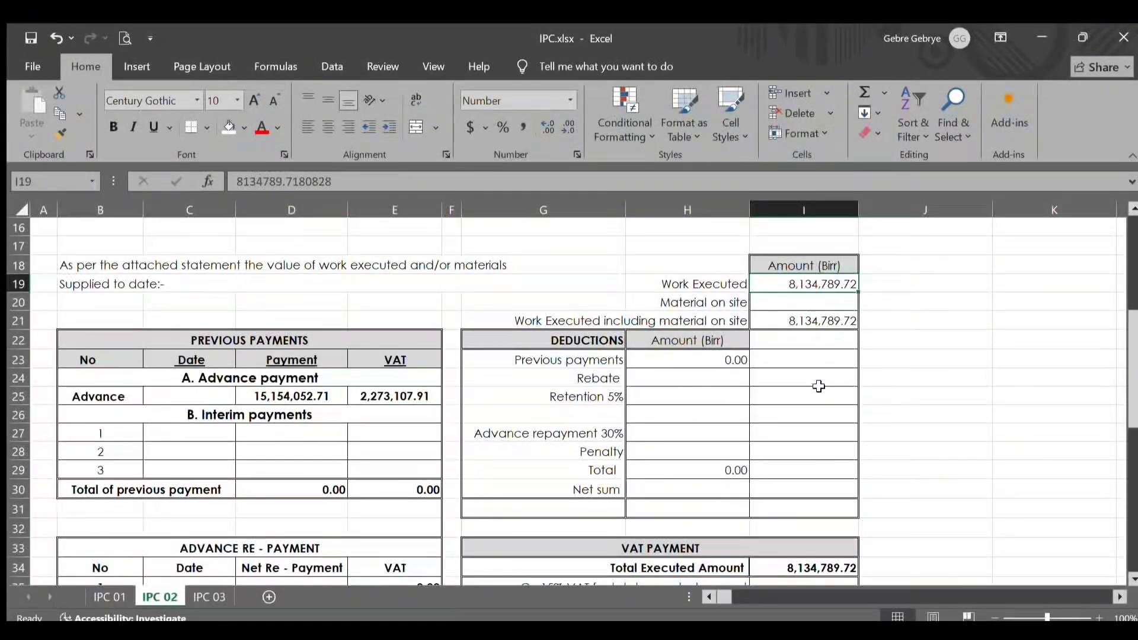
left_click(109, 597)
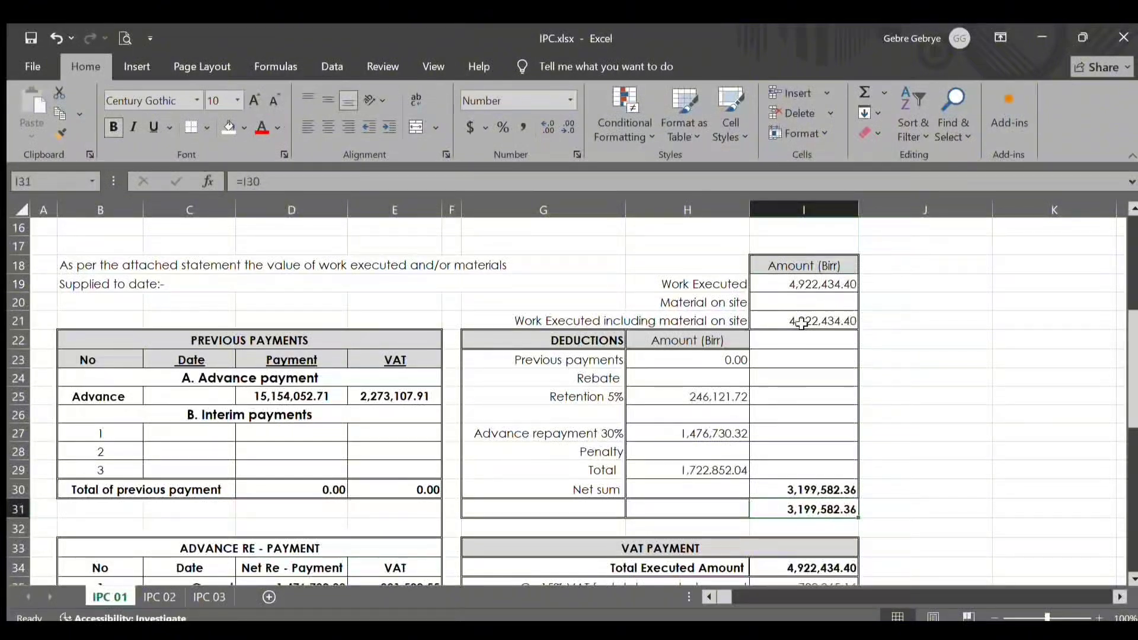
left_click(828, 289)
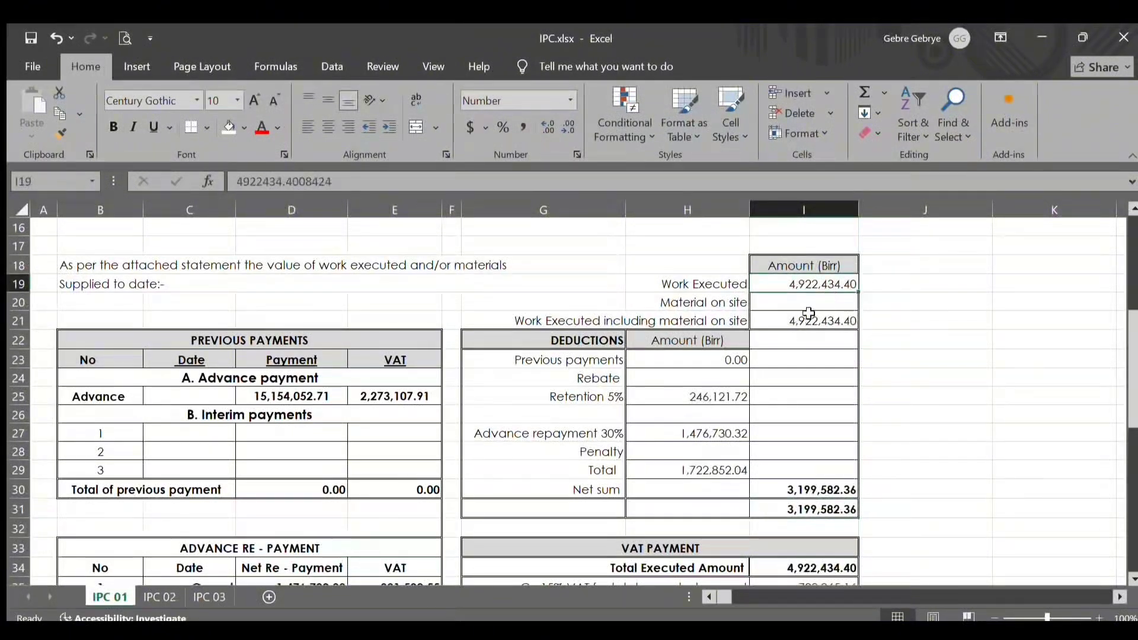
left_click(172, 596)
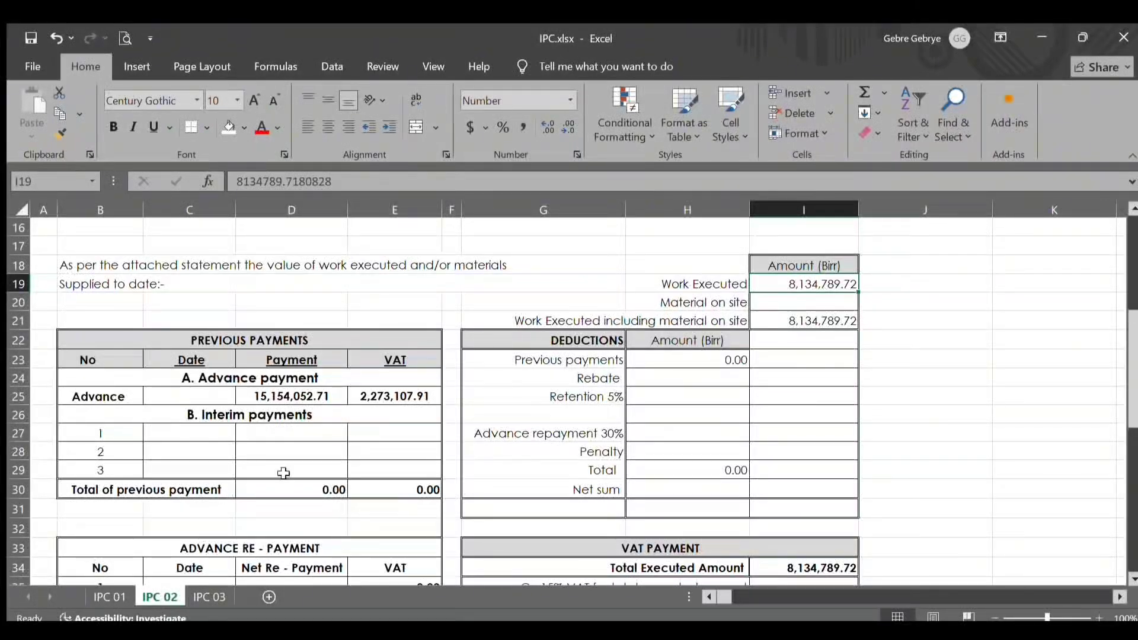
left_click(107, 587)
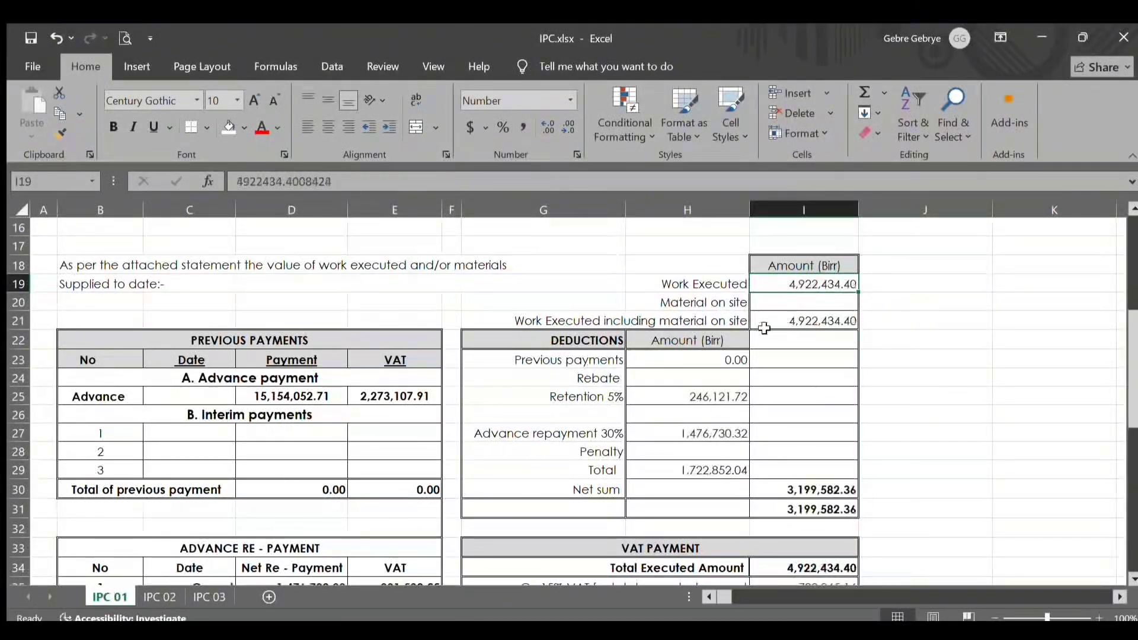
left_click(173, 589)
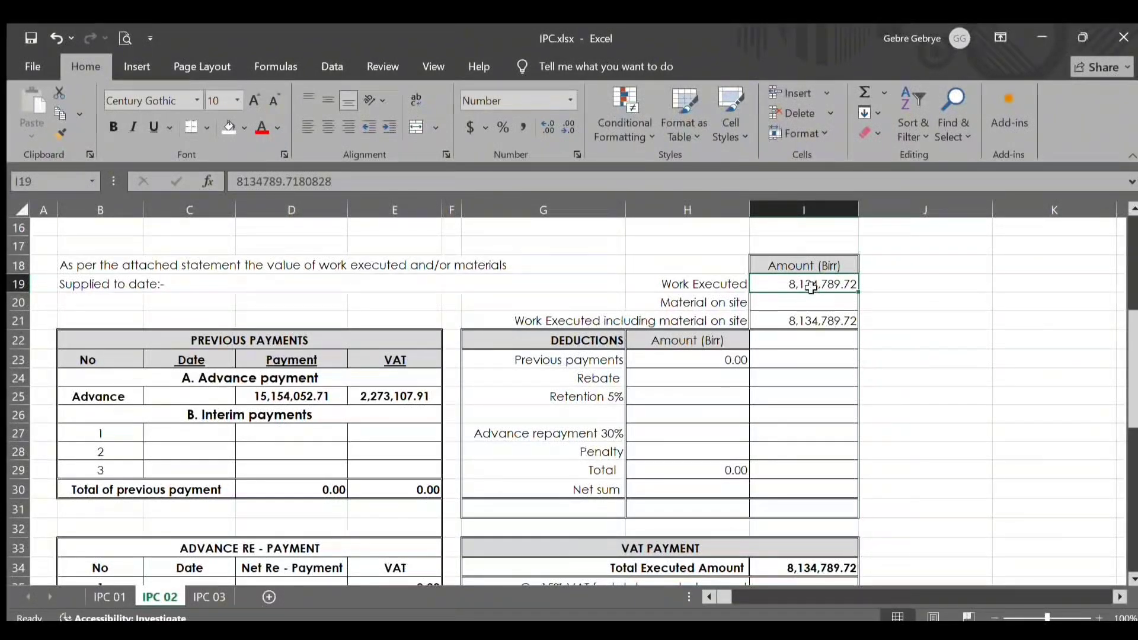
- Check the formula for work executed including material on site in I21 of IPC 02 and look over its payment tables
scroll(809, 287, "down", 1)
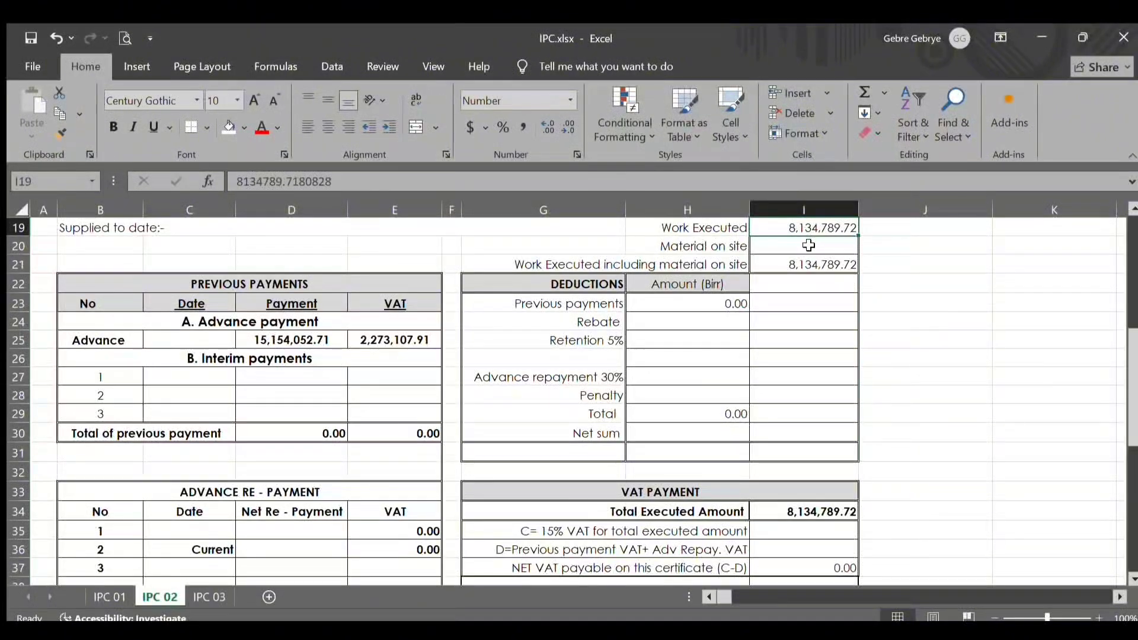
left_click(804, 263)
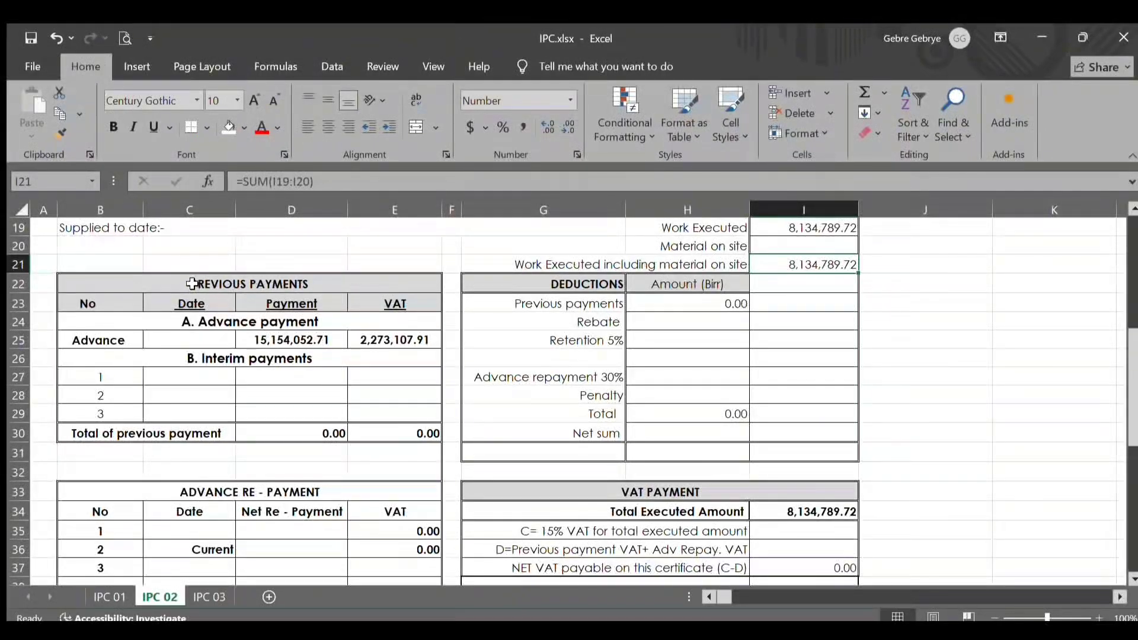
scroll(204, 468, "down", 4)
scroll(207, 469, "up", 2)
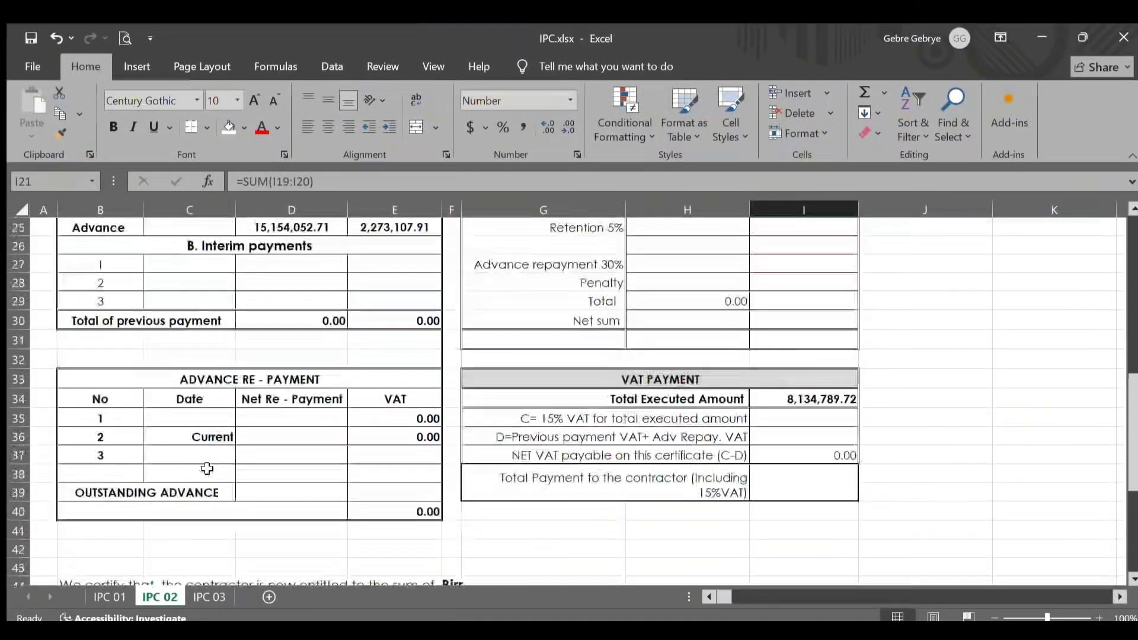
scroll(207, 469, "up", 3)
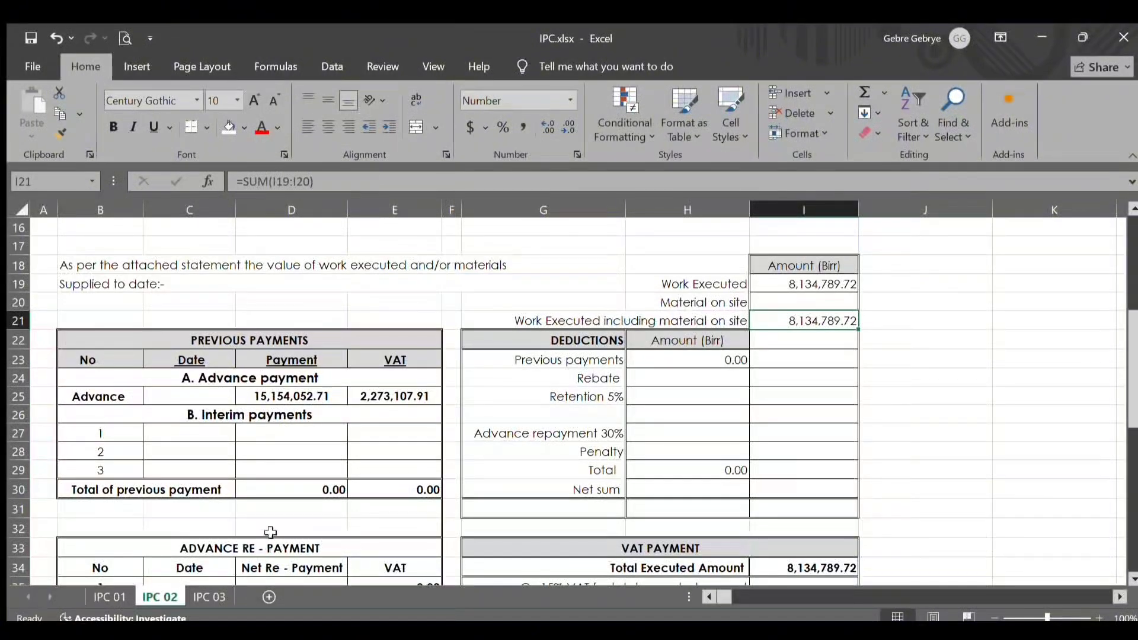
scroll(186, 515, "down", 1)
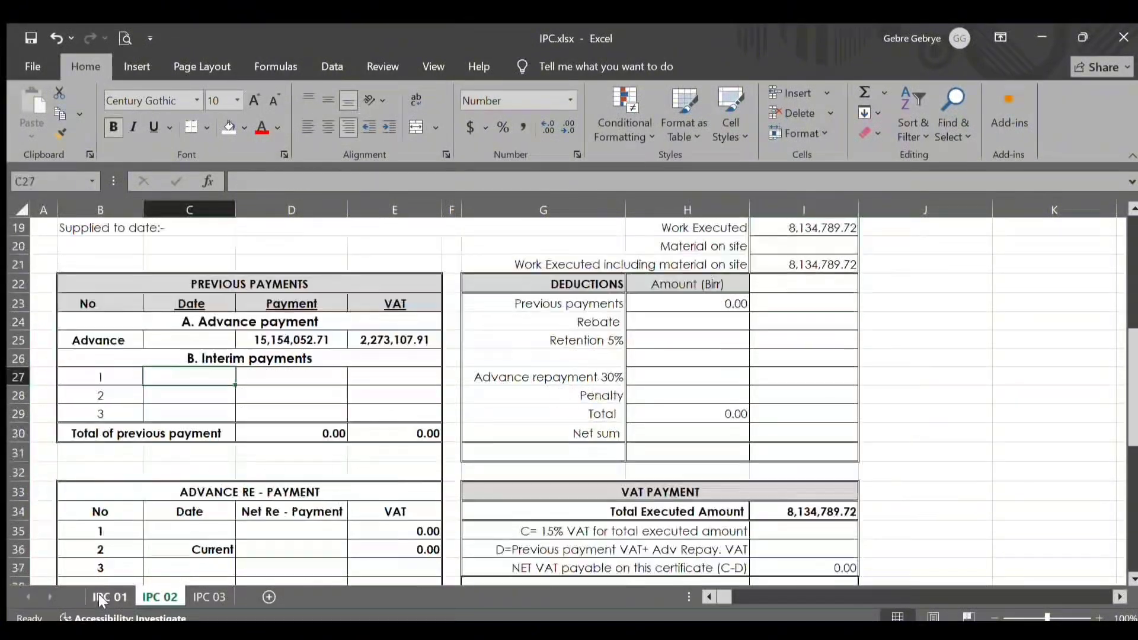
- Copy the net sum from I31 of IPC 01 and paste it as a value into D27, interim payment 1, of IPC 02
key("ctrl+Page_Up")
scroll(326, 454, "down", 3)
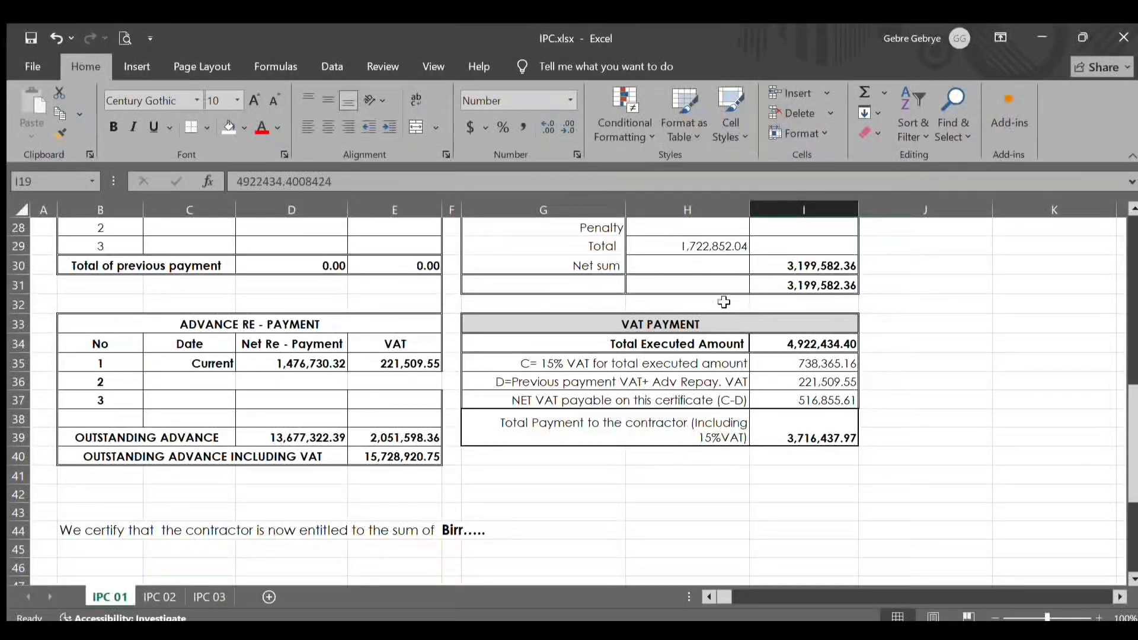
left_click(834, 291)
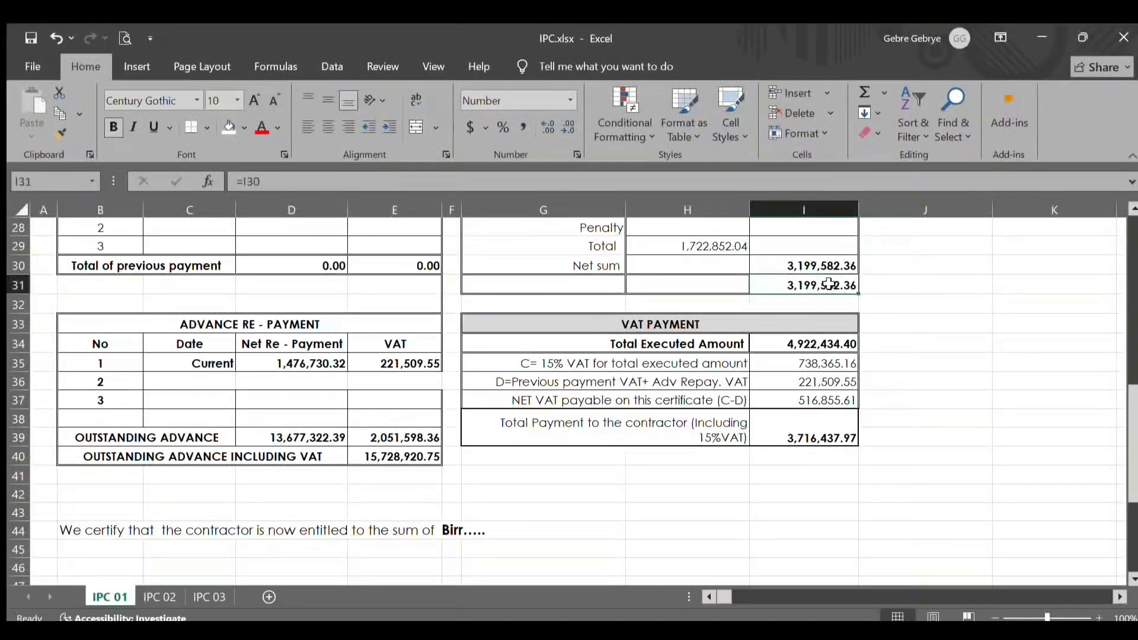
key("ctrl+c")
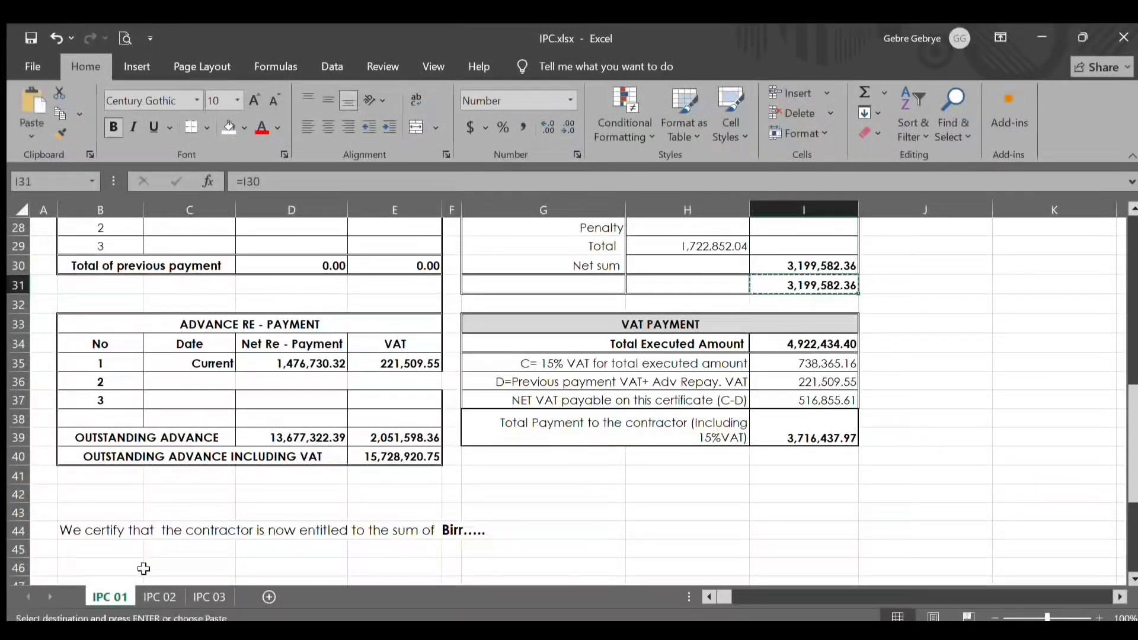
left_click(159, 598)
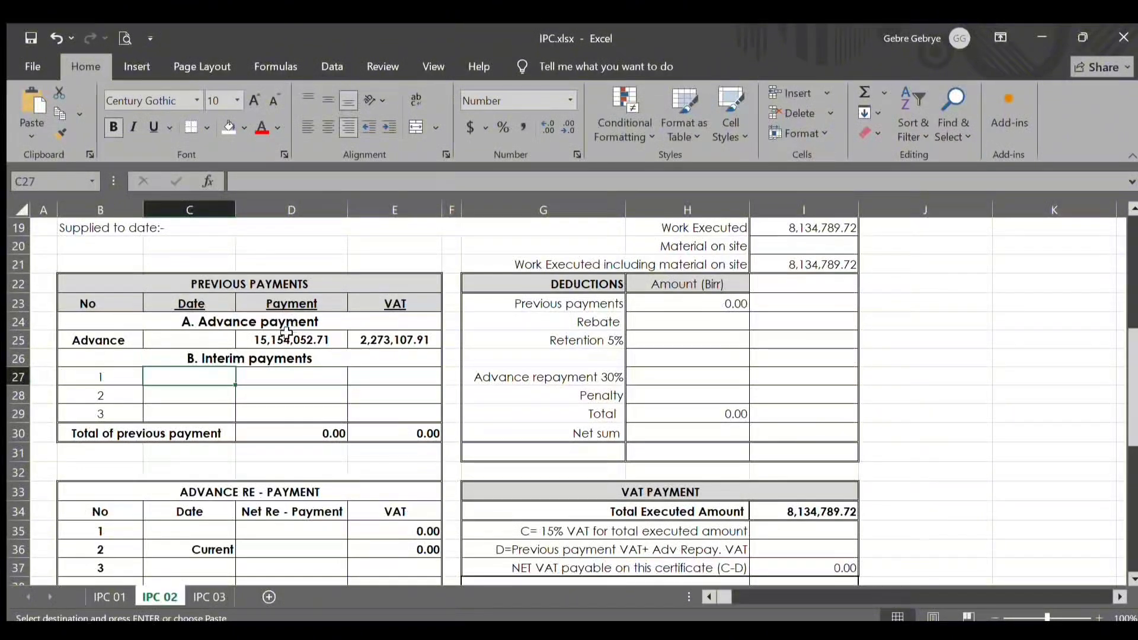
left_click(270, 376)
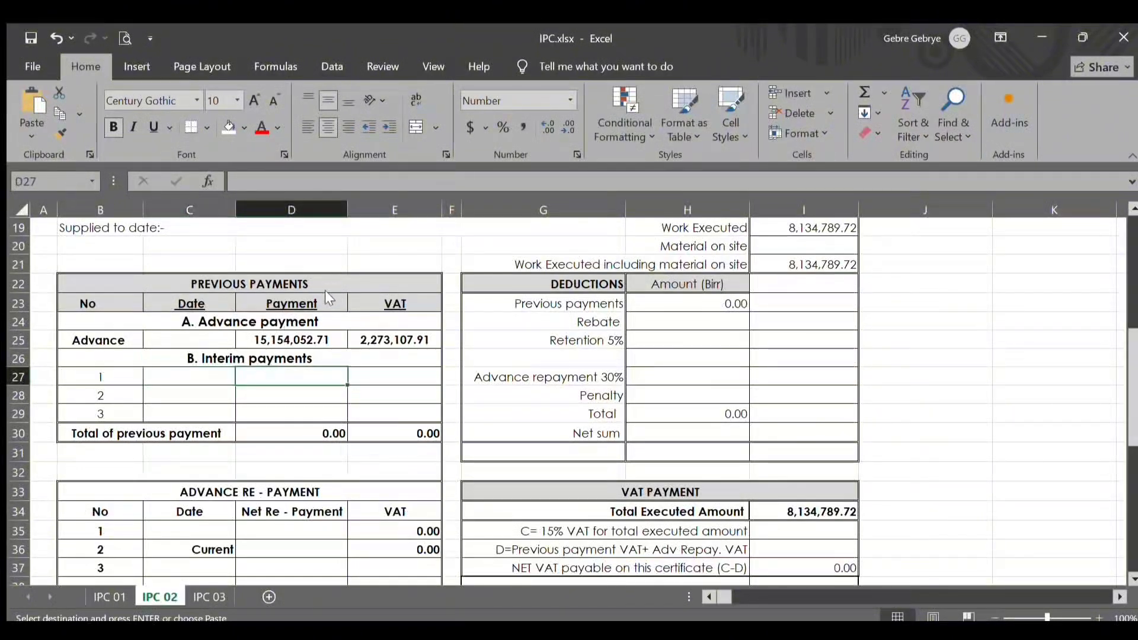
key("ctrl+v")
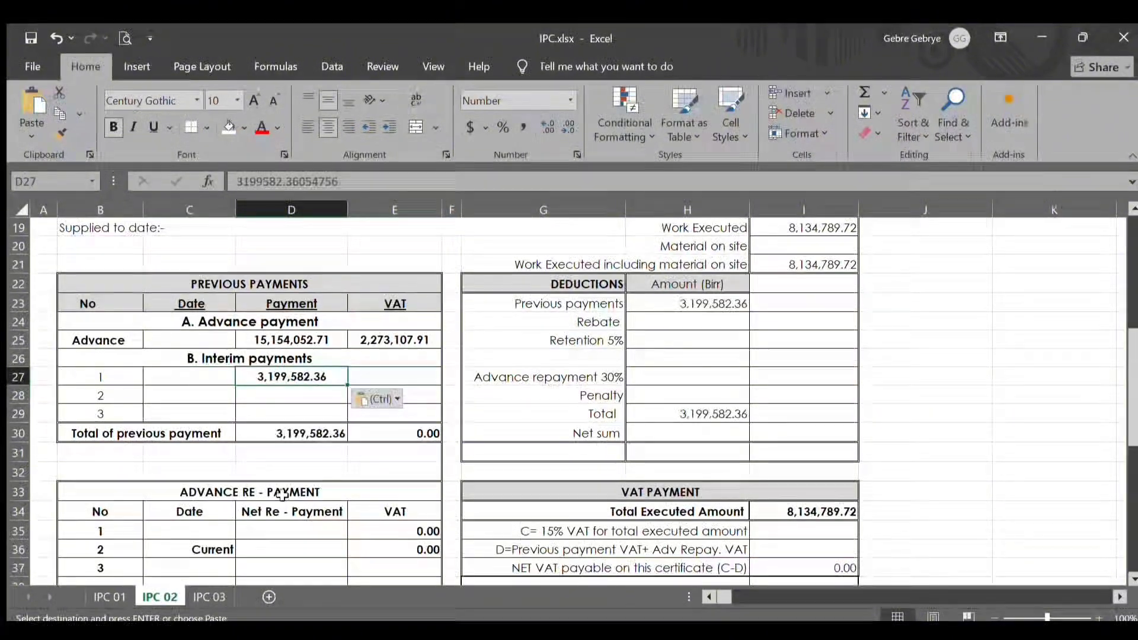
- Copy the net VAT payable from I37 of IPC 01 and paste it as a value into E27, interim payment 1 VAT, of IPC 02
left_click(110, 597)
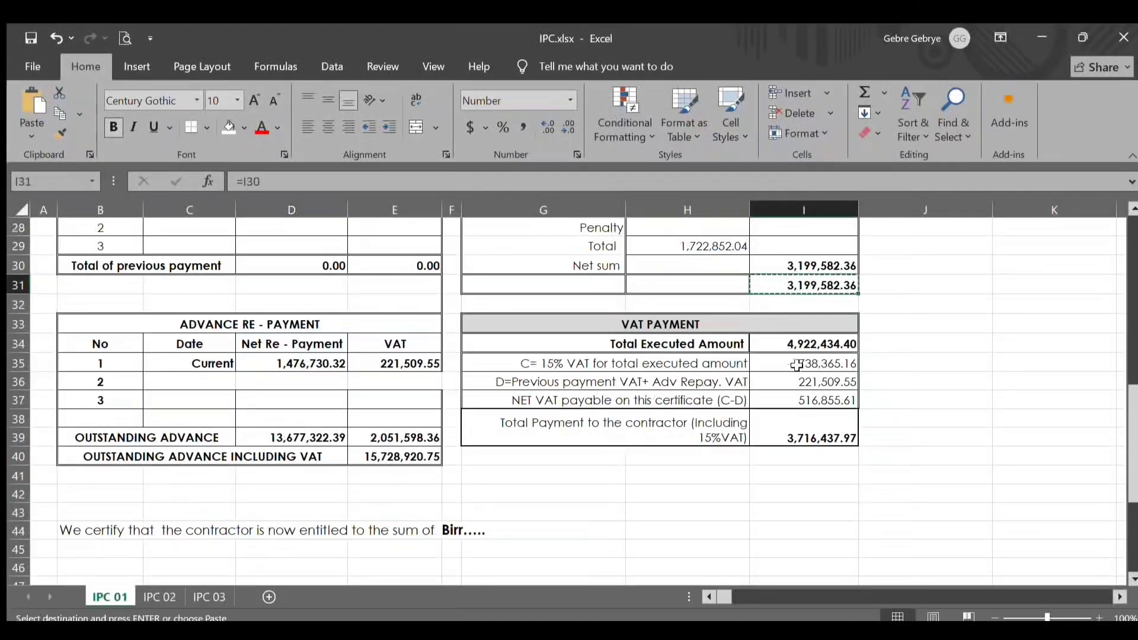
left_click(821, 396)
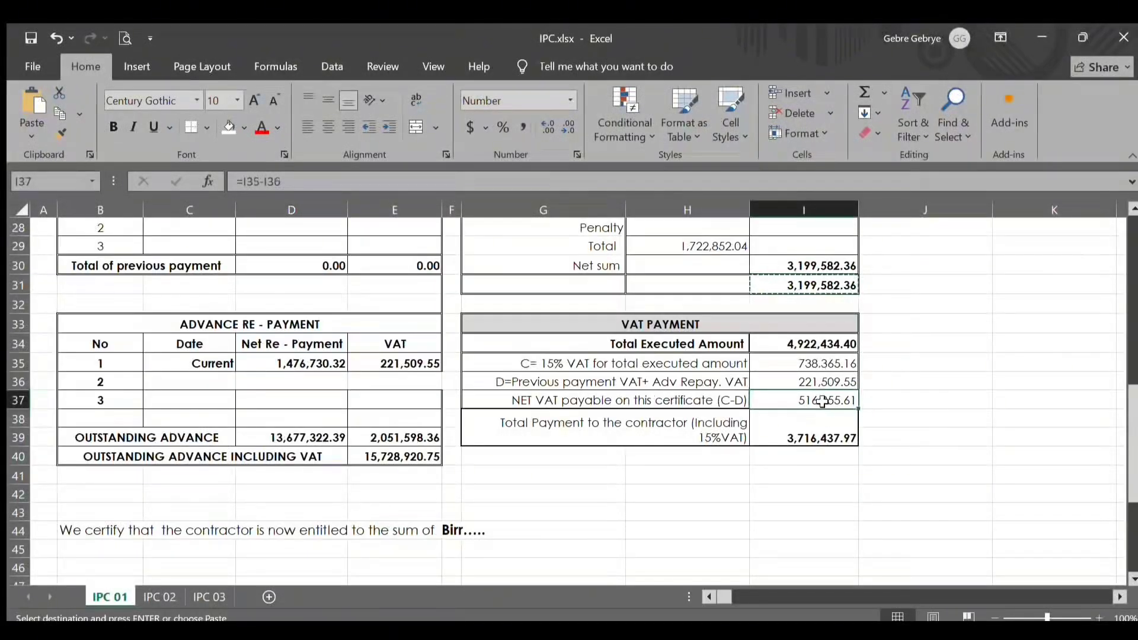
key("Escape")
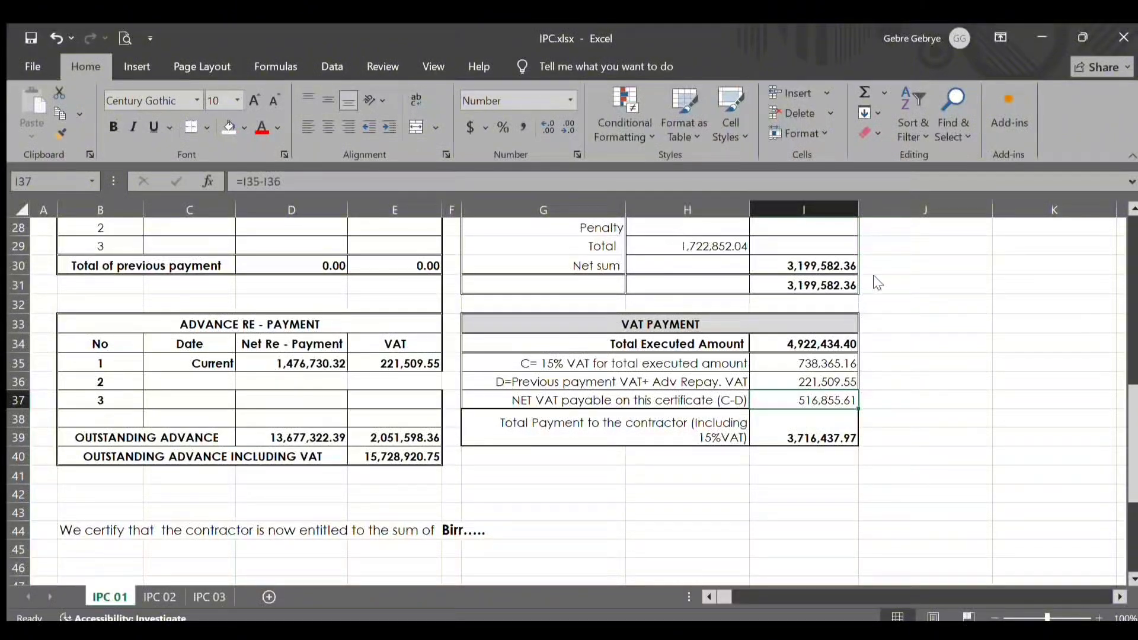
key("ctrl+c")
left_click(158, 597)
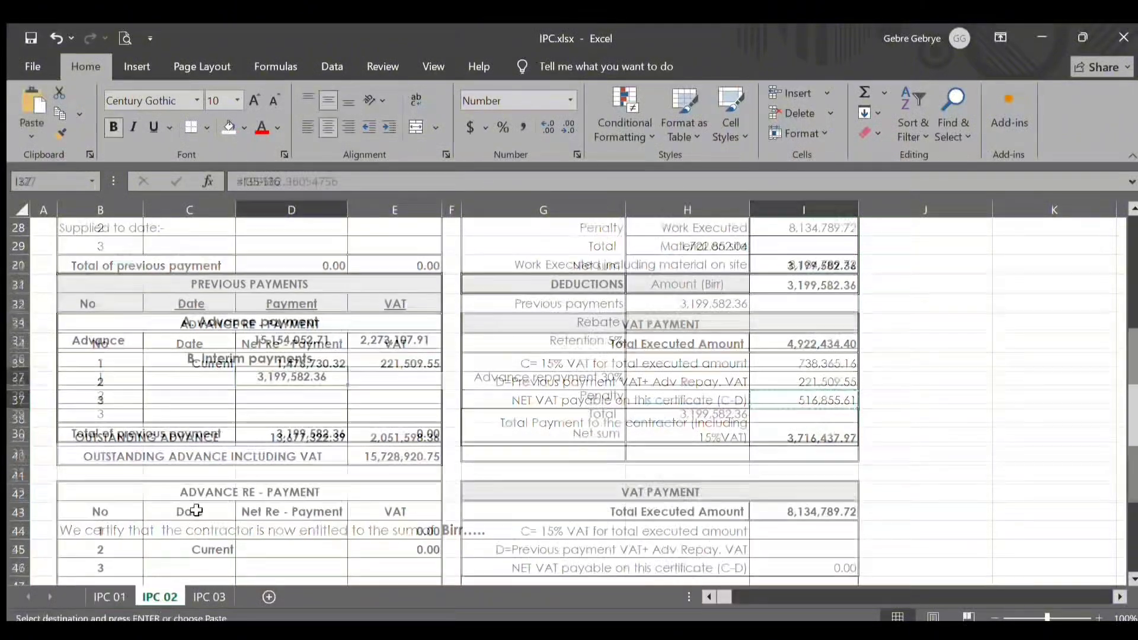
left_click(373, 378)
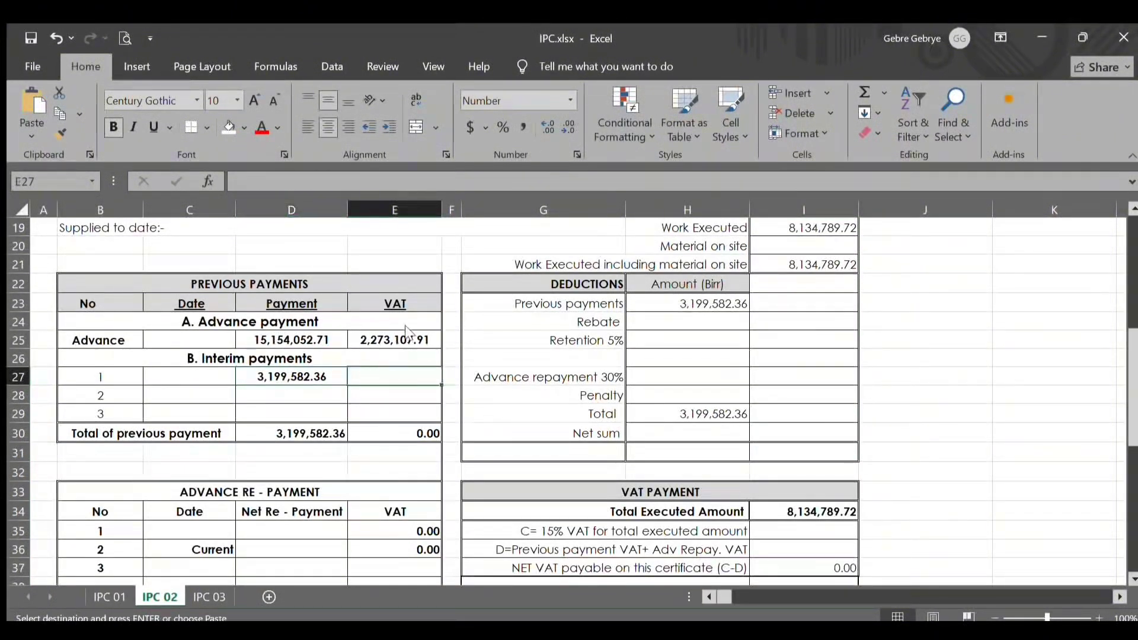
key("ctrl+v")
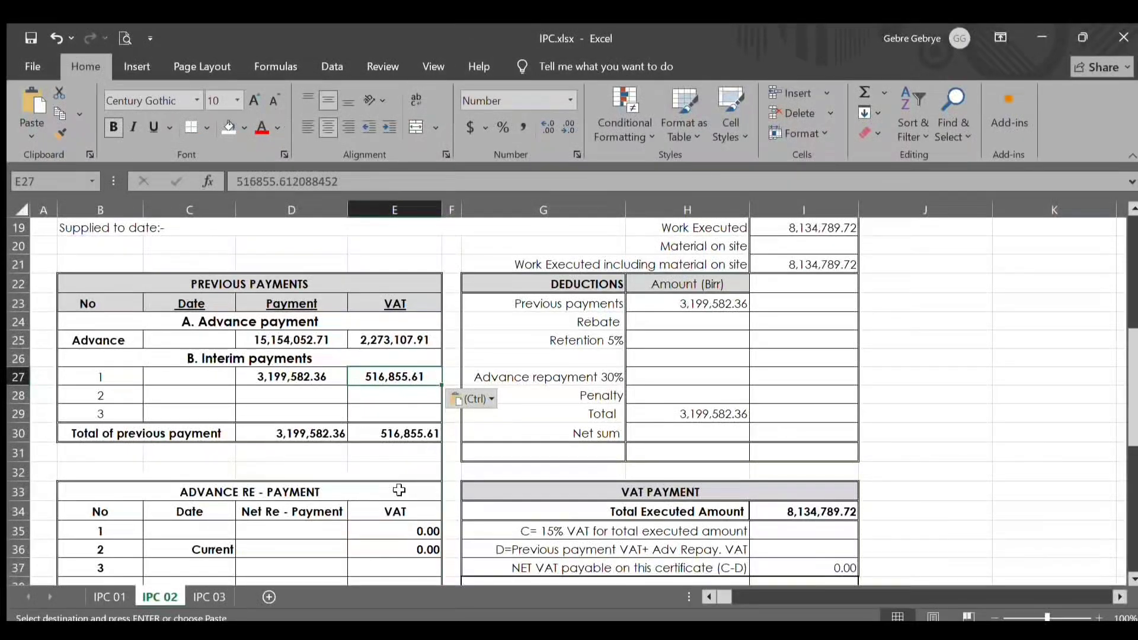
- Copy the 30% advance repayment from H27 of IPC 01 and paste it as a value into D35, net re-payment 1, of IPC 02
scroll(285, 469, "down", 2)
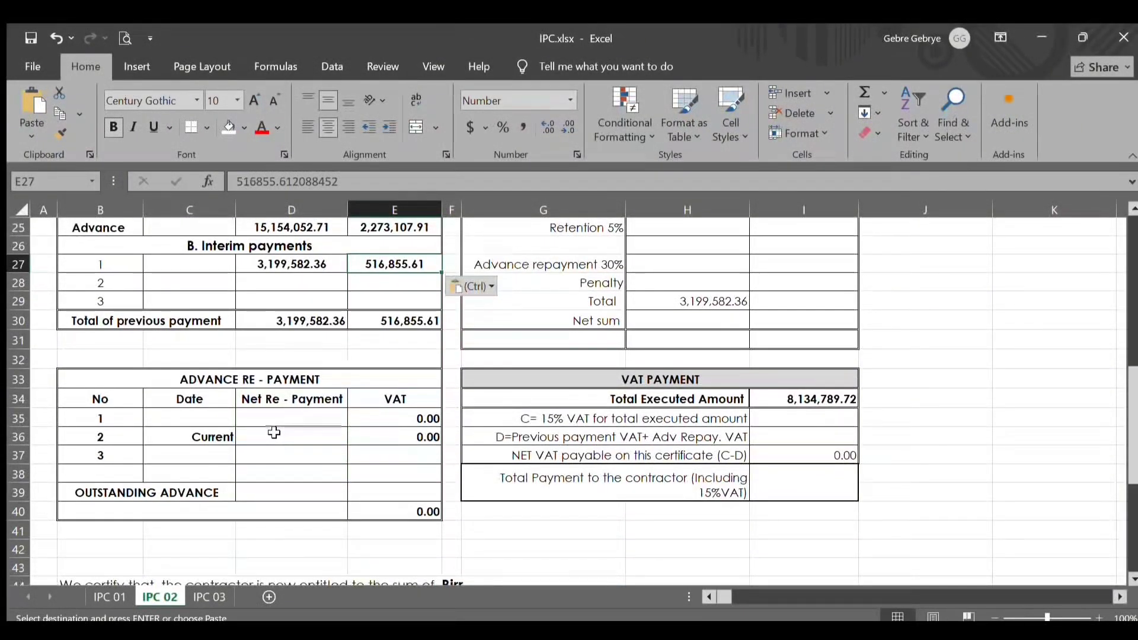
left_click(100, 594)
scroll(695, 454, "up", 3)
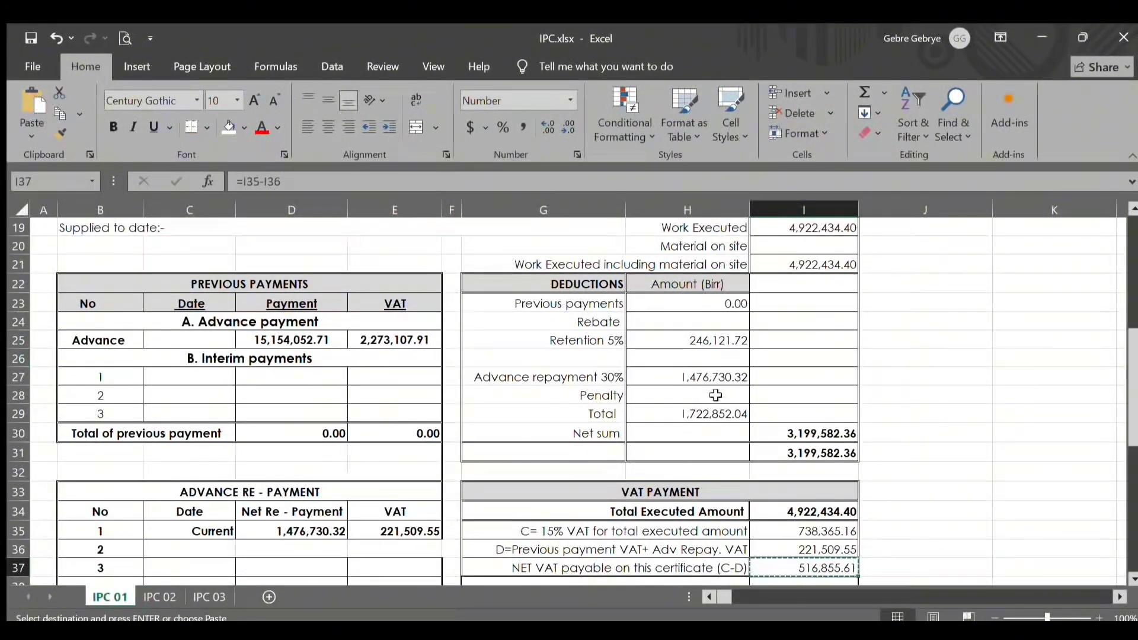
left_click(714, 375)
key("ctrl+c")
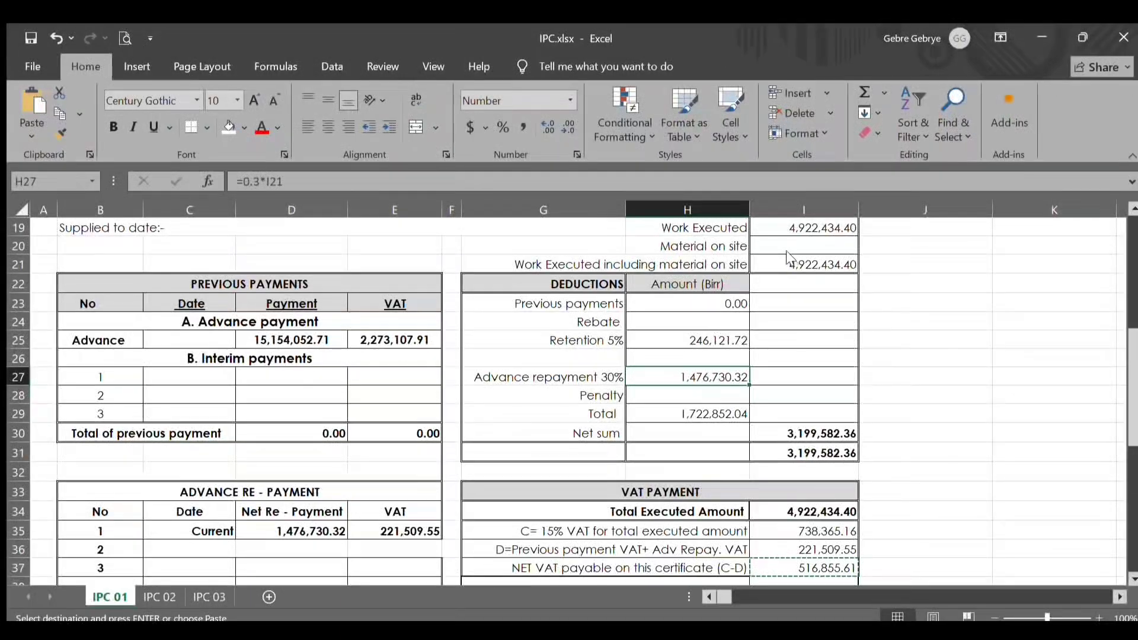
left_click(160, 597)
left_click(257, 420)
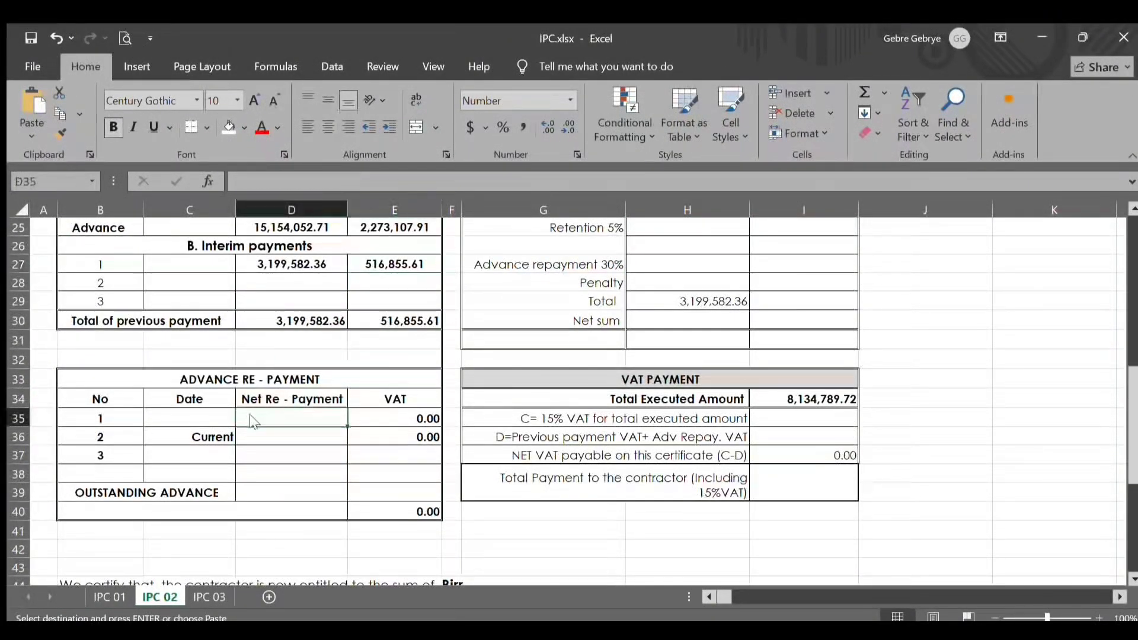
key("ctrl+v")
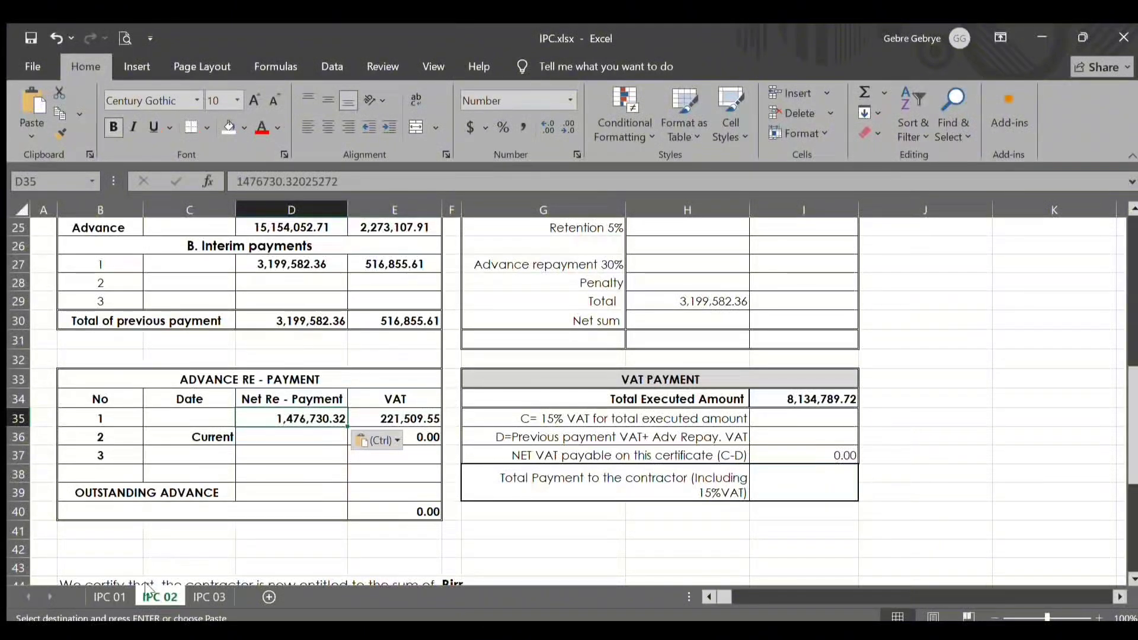
- Copy the advance re-payment VAT from E35 of IPC 01 and paste it as a value into E35 of IPC 02
left_click(110, 597)
scroll(676, 379, "down", 1)
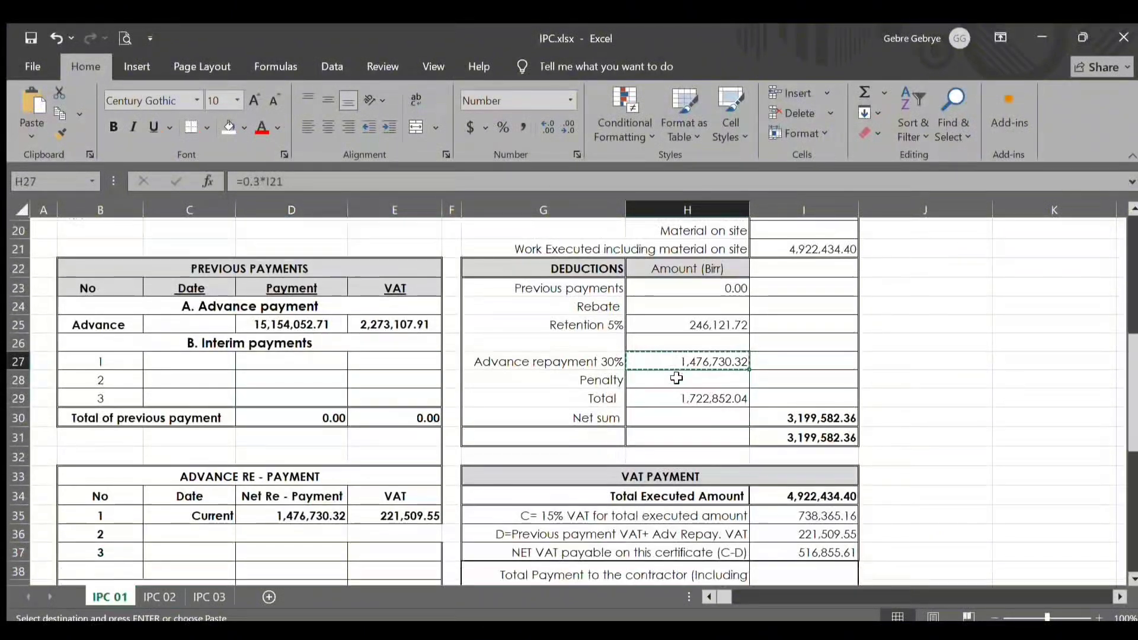
scroll(676, 378, "down", 1)
left_click(376, 471)
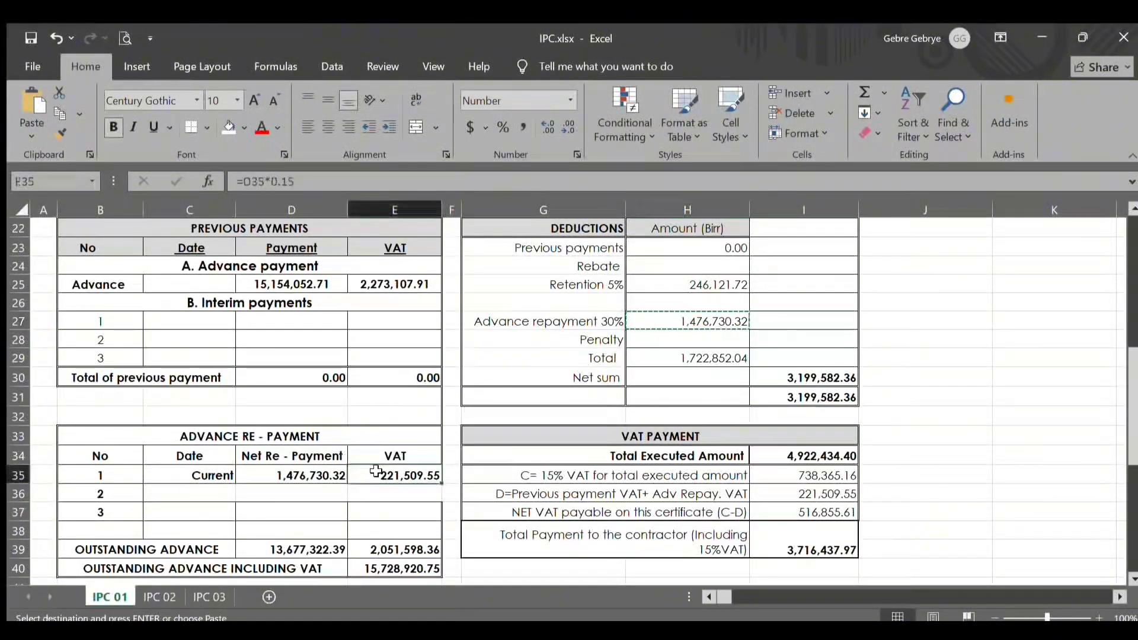
left_click(809, 494)
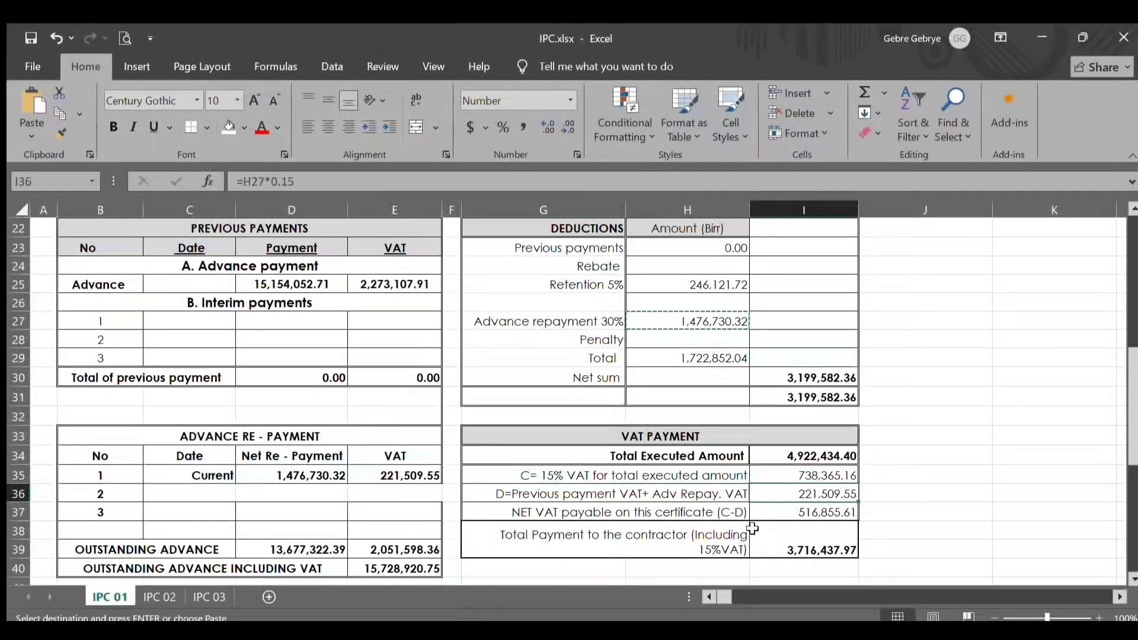
left_click(386, 493)
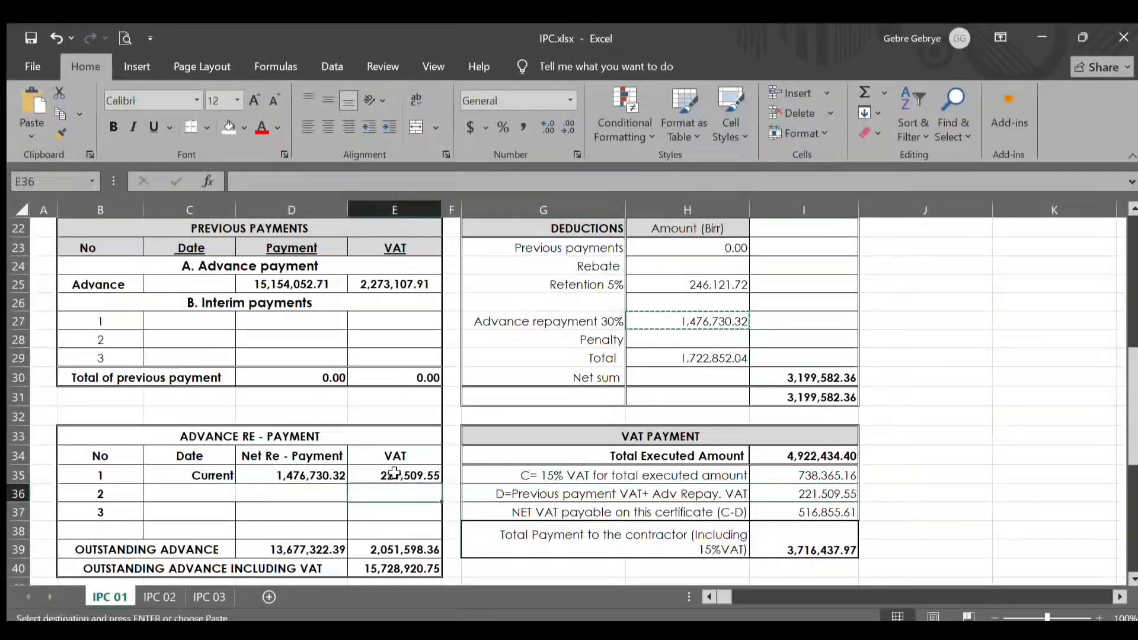
left_click(394, 472)
key("ctrl+c")
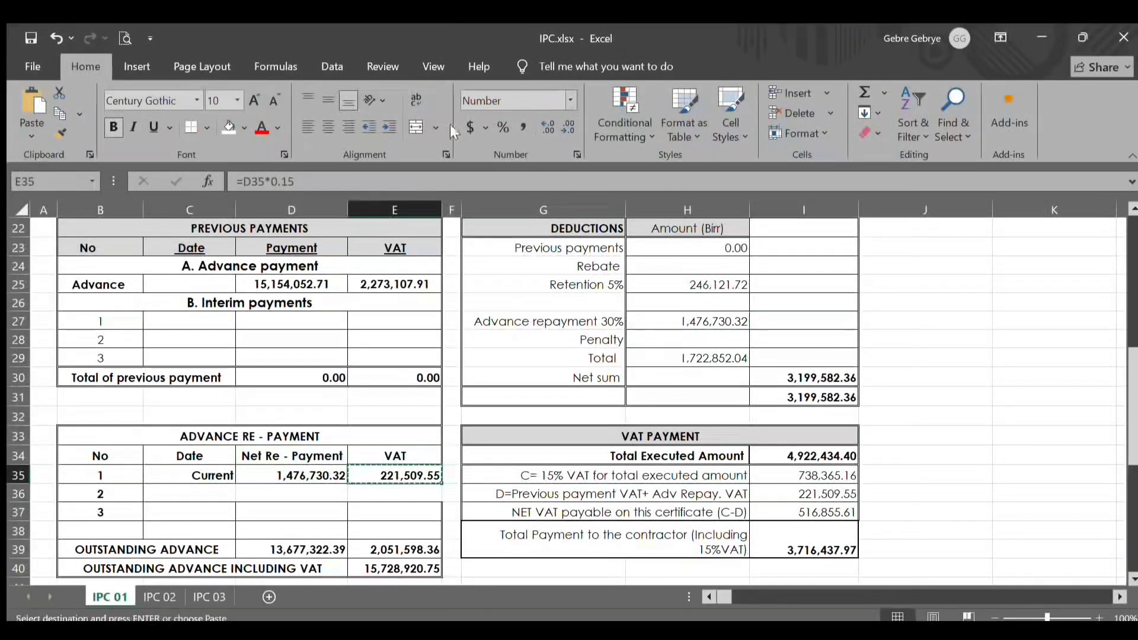
left_click(161, 596)
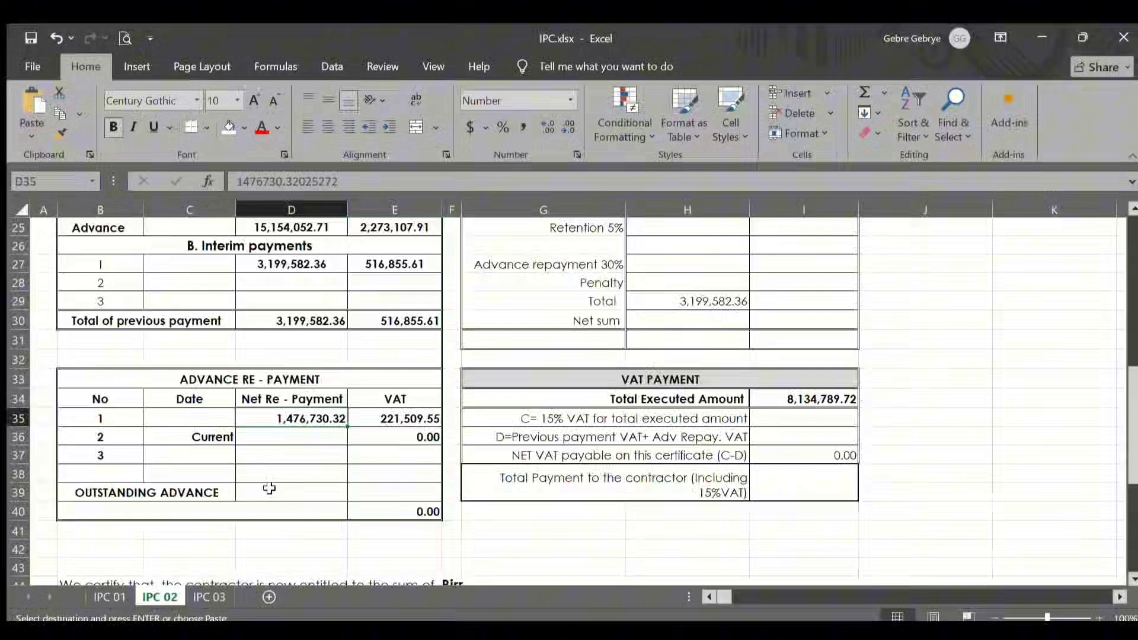
left_click(371, 419)
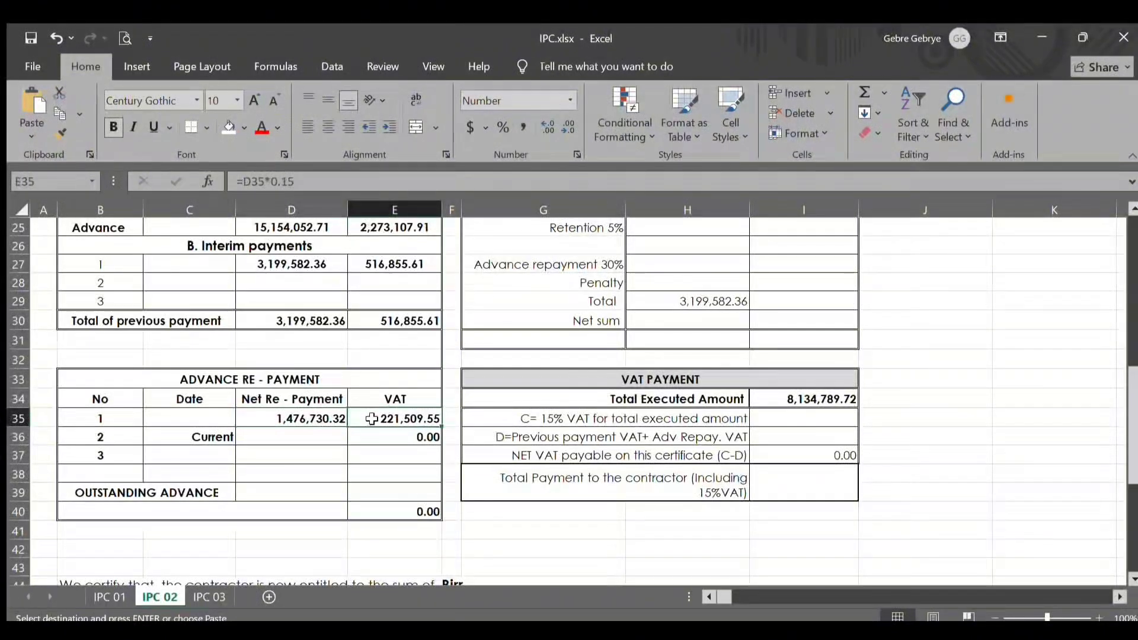
key("ctrl+v")
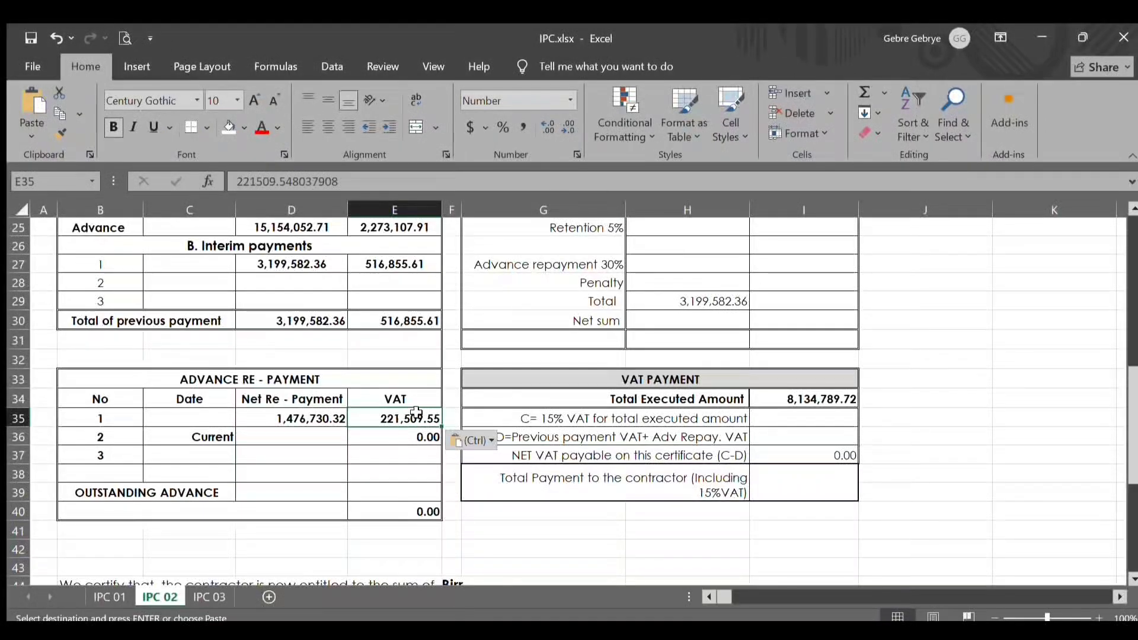
- Confirm the previous payments deduction in H23 of IPC 02 with the formula =+D27
left_click(291, 434)
scroll(436, 566, "up", 1)
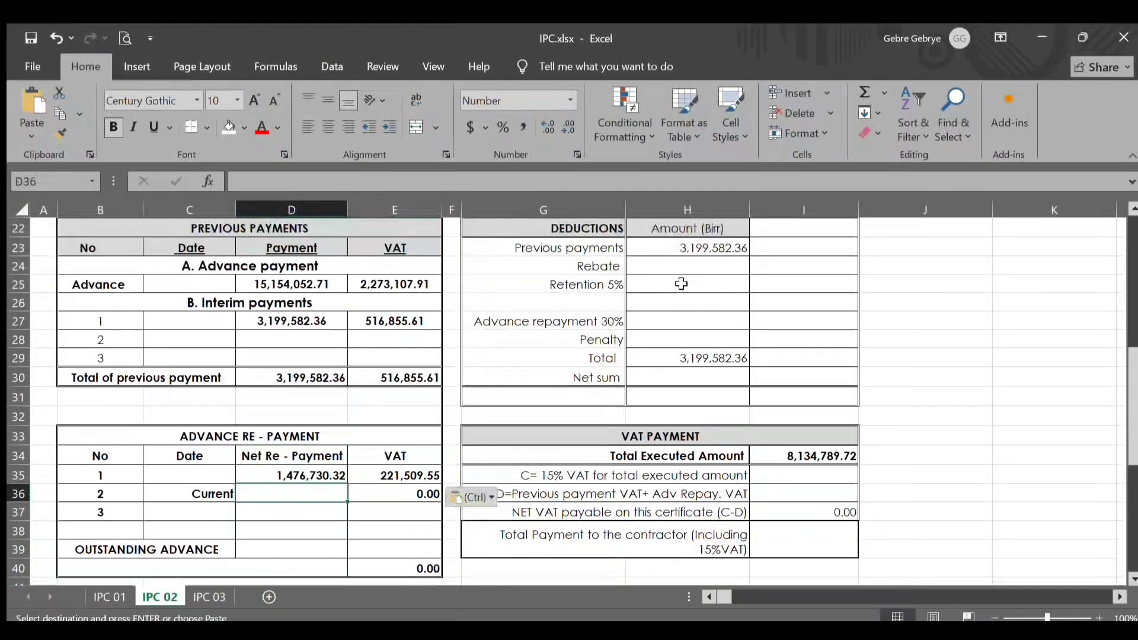
scroll(693, 389, "up", 3)
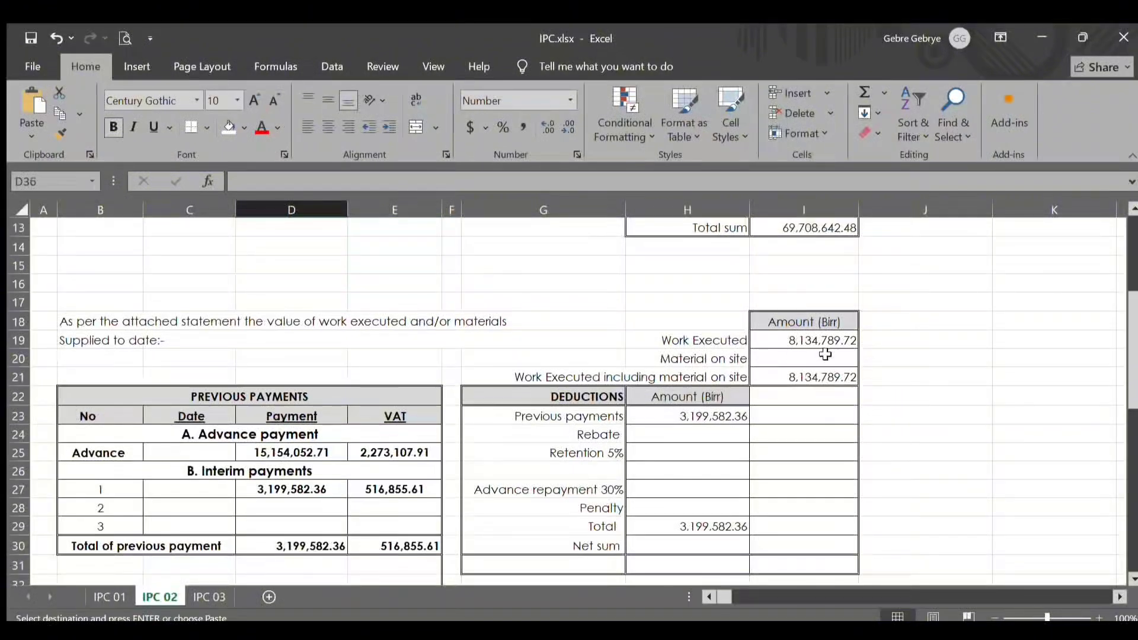
left_click(685, 417)
type("=+D27")
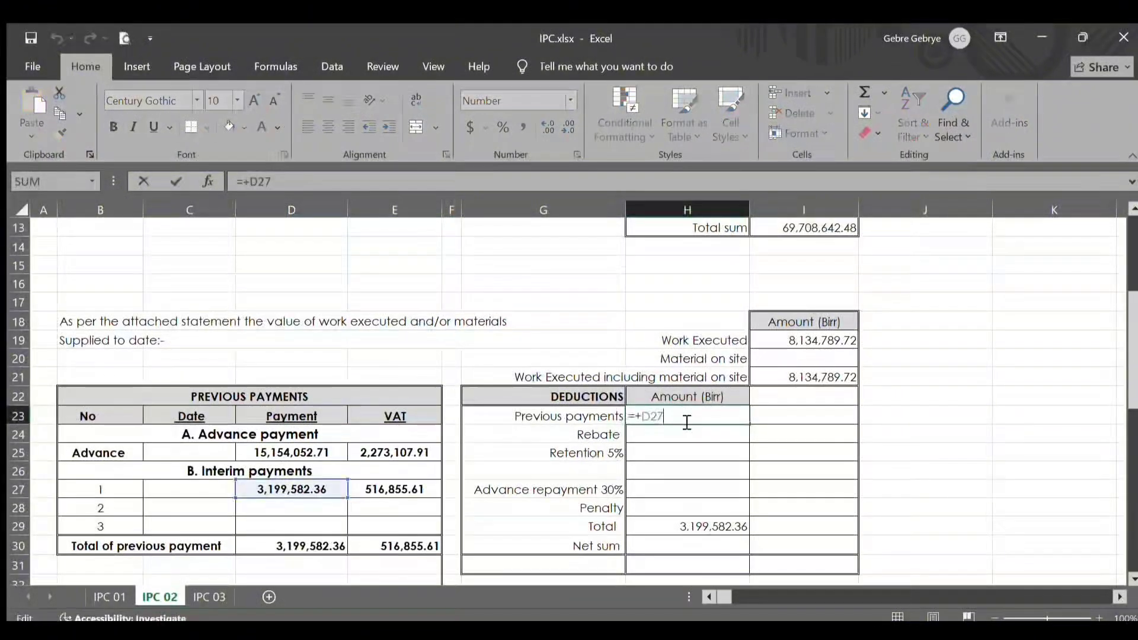
scroll(674, 487, "down", 1)
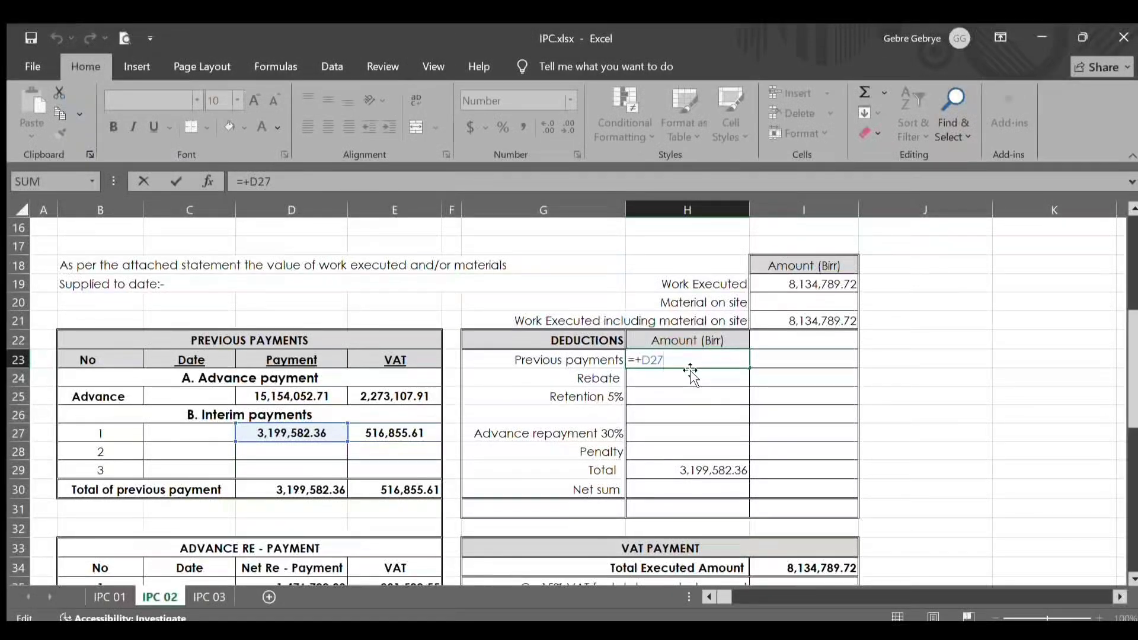
key("Return")
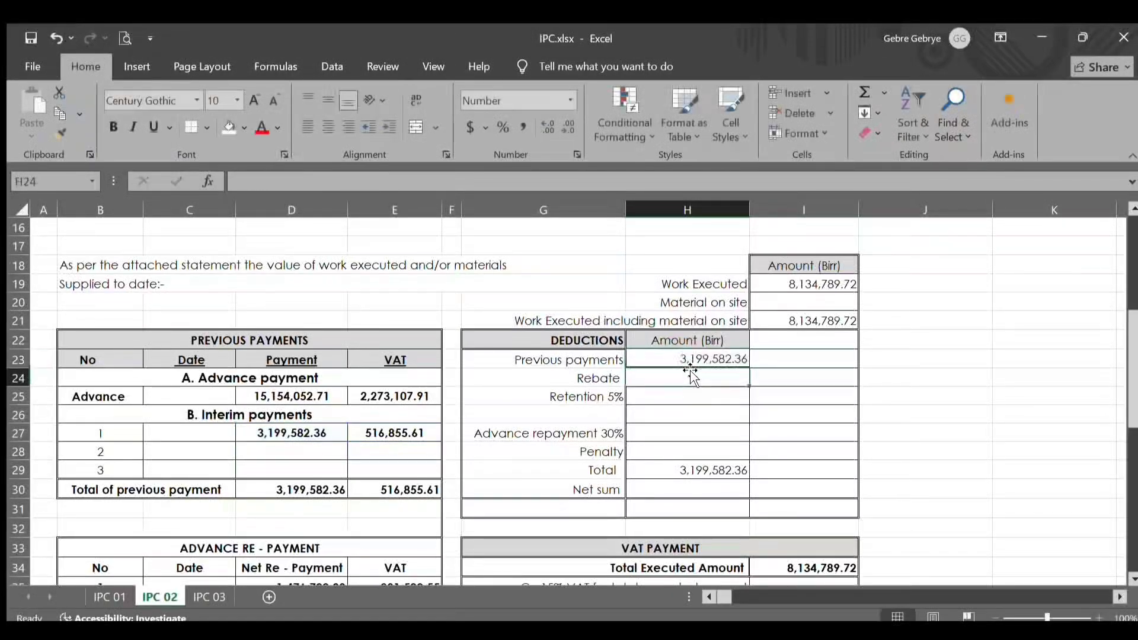
- Calculate the 5% retention in H25 as 0.05 times the work executed including material on site in I21
left_click(659, 391)
type("=")
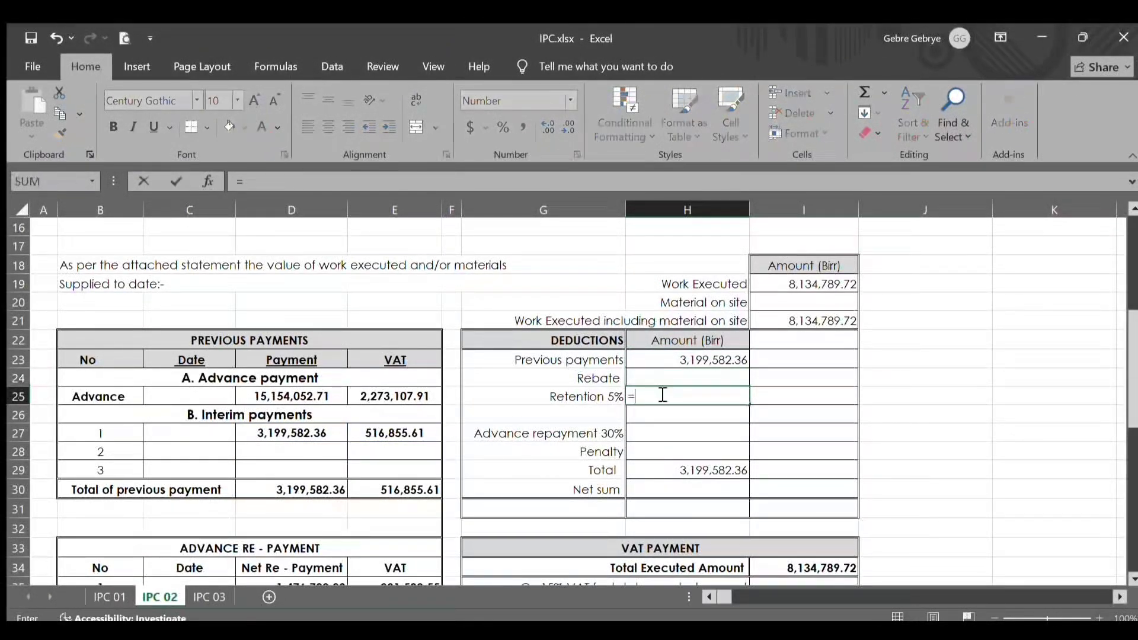
type("0.05*")
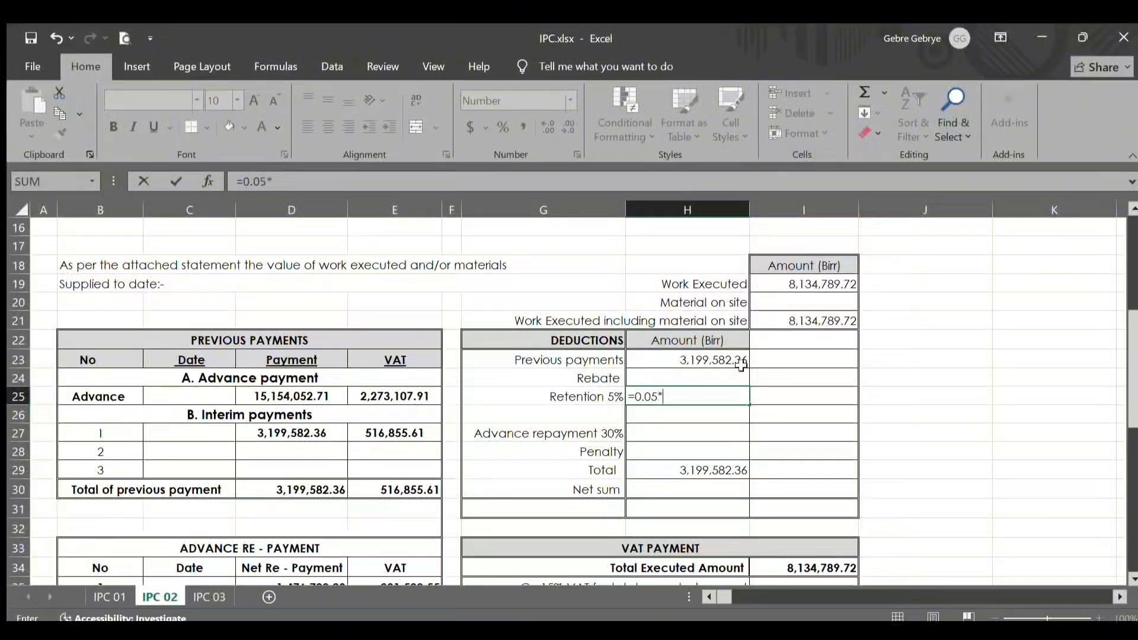
left_click(776, 323)
key("Return")
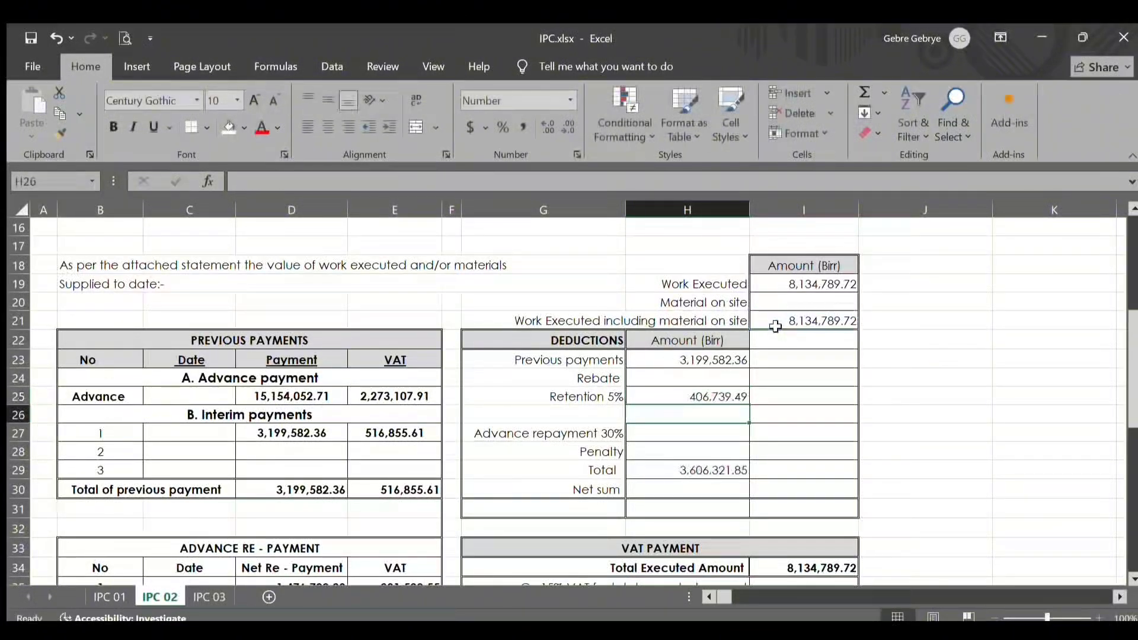
- Calculate the 30% advance repayment in H27 as 0.3 times the work executed including material on site in I21
left_click(692, 430)
type("=")
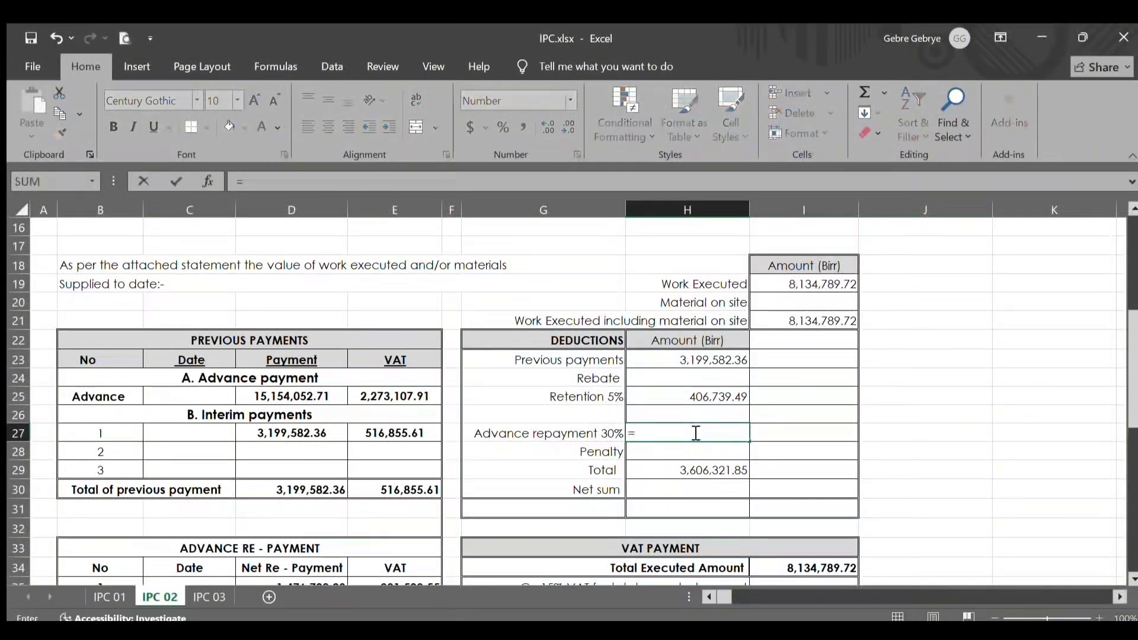
type("0.3*")
left_click(843, 317)
key("Return")
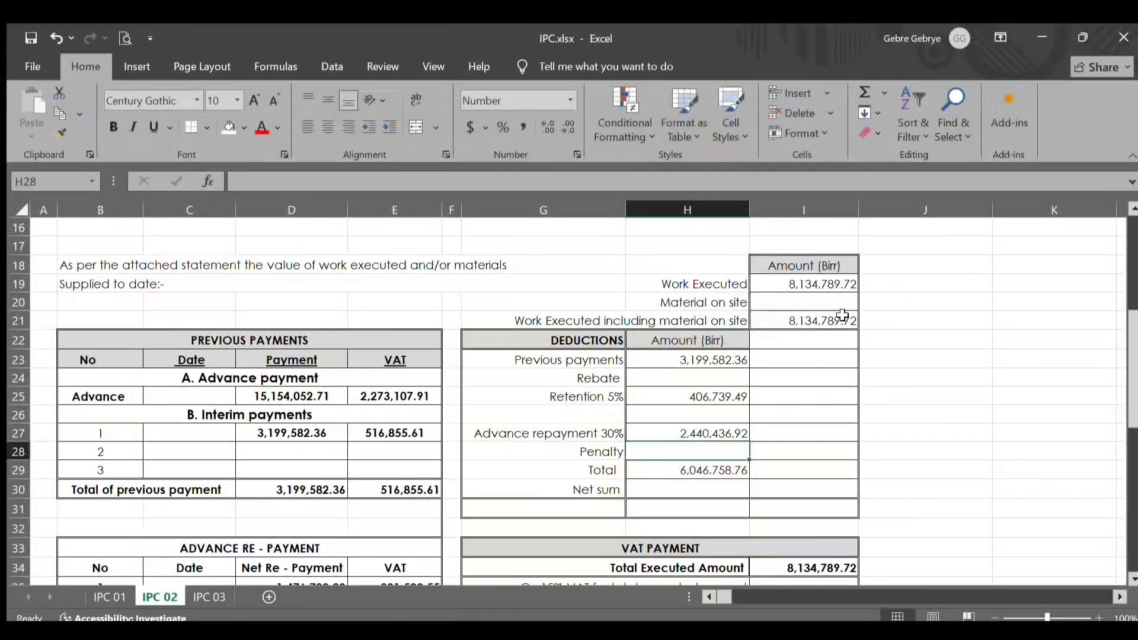
- Check the formula for the total deductions in H29
scroll(735, 436, "down", 1)
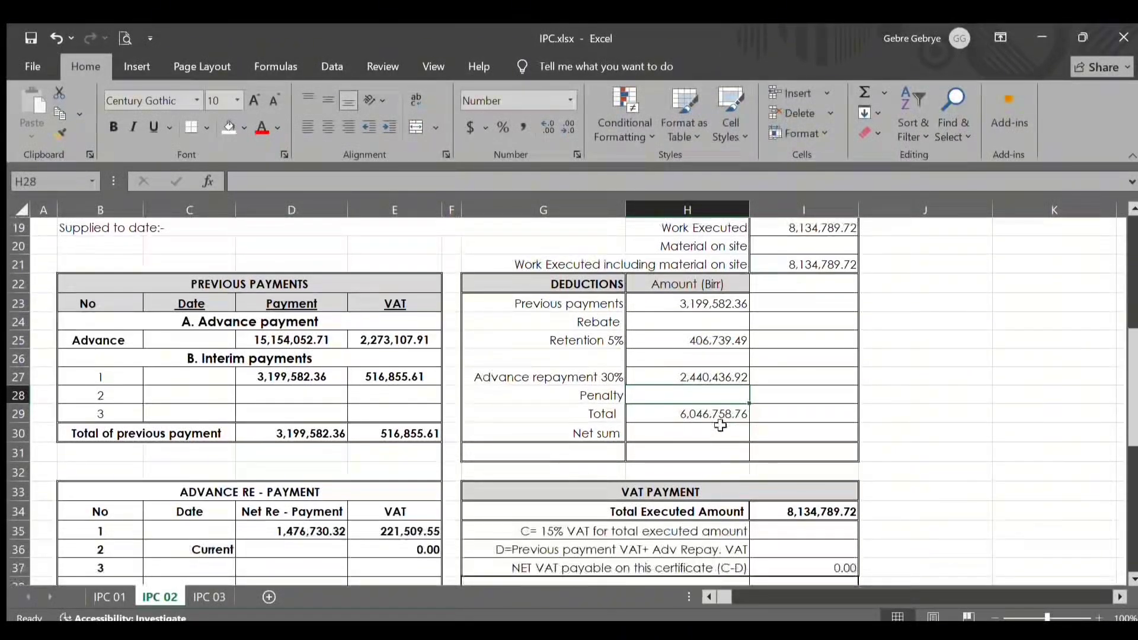
double_click(721, 417)
key("Return")
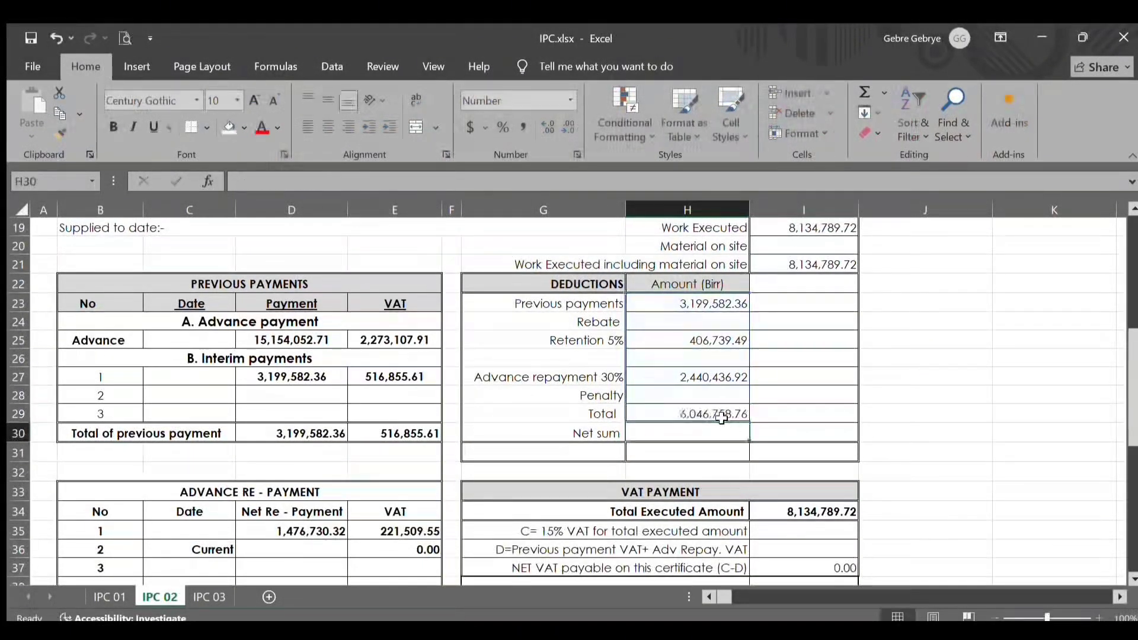
left_click(720, 415)
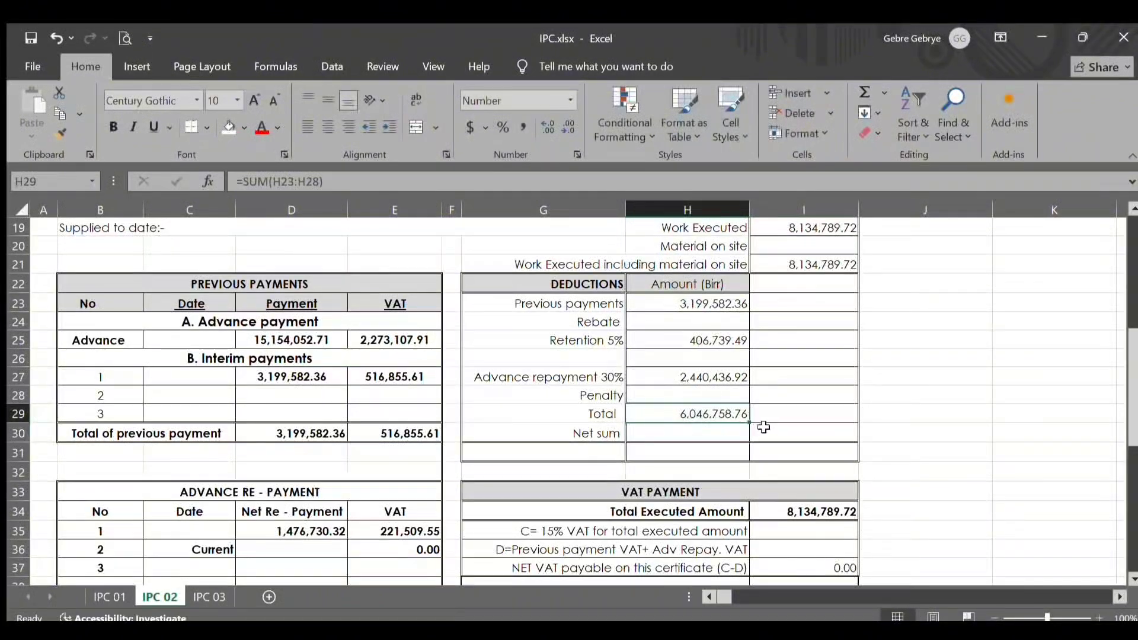
- Calculate the net sum in I30 as the work executed including material on site in I21 minus the total deductions in H29
left_click(757, 431)
type("=")
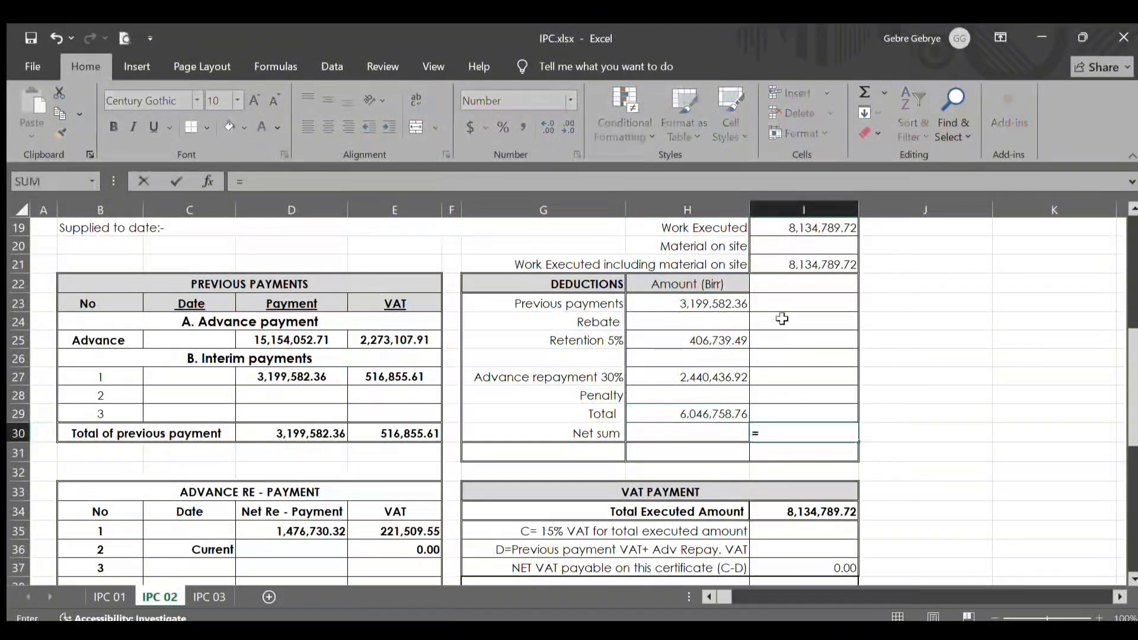
left_click(809, 261)
type("-")
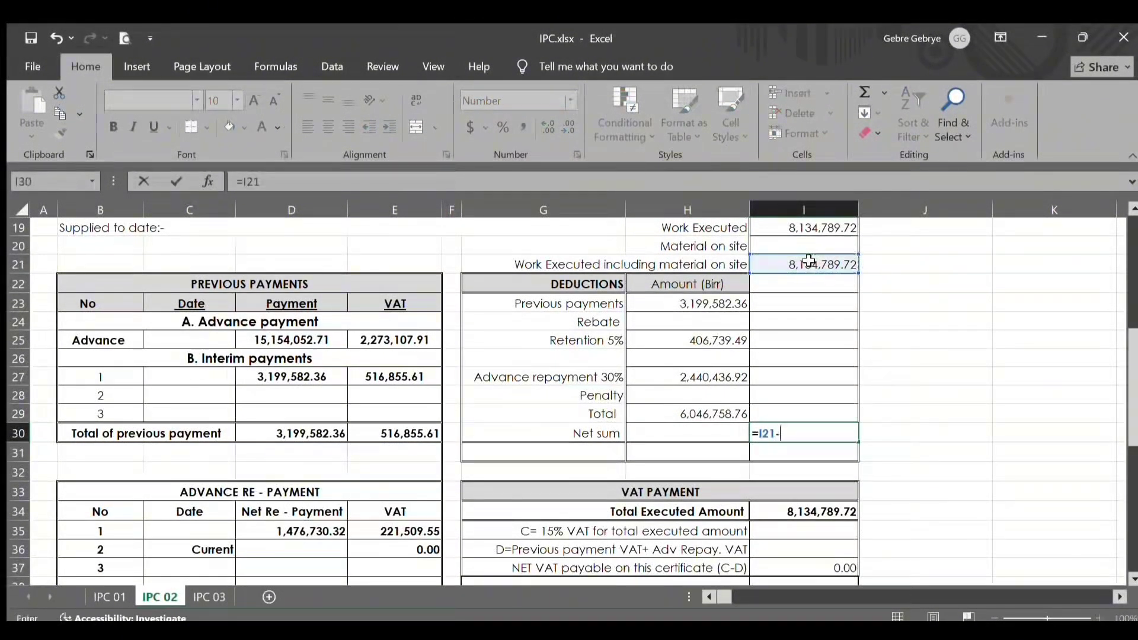
left_click(729, 417)
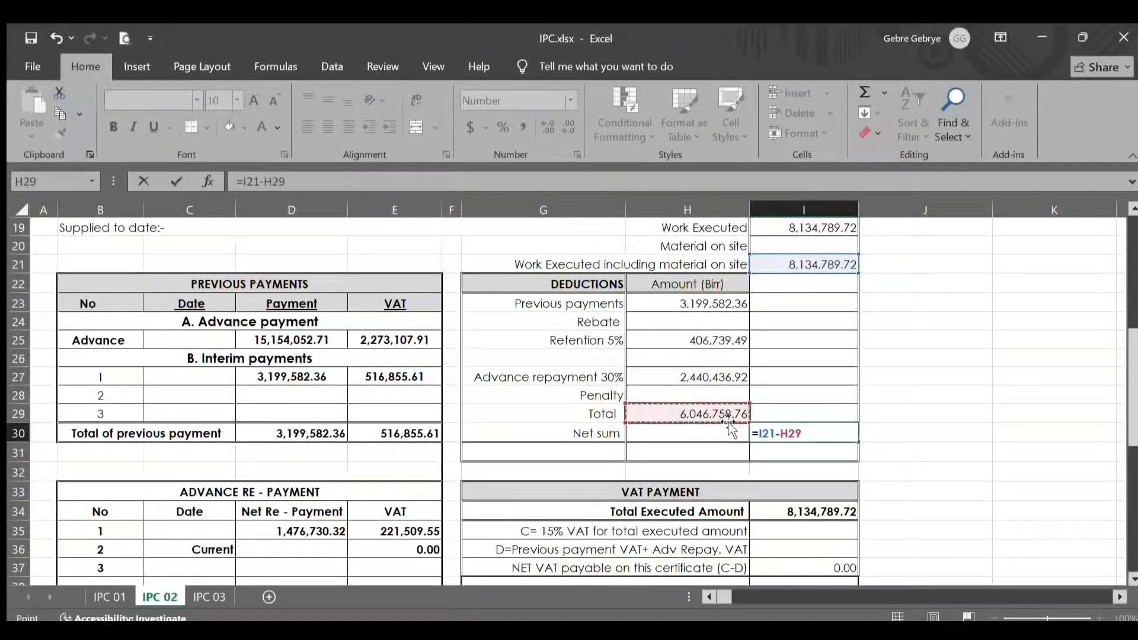
key("Return")
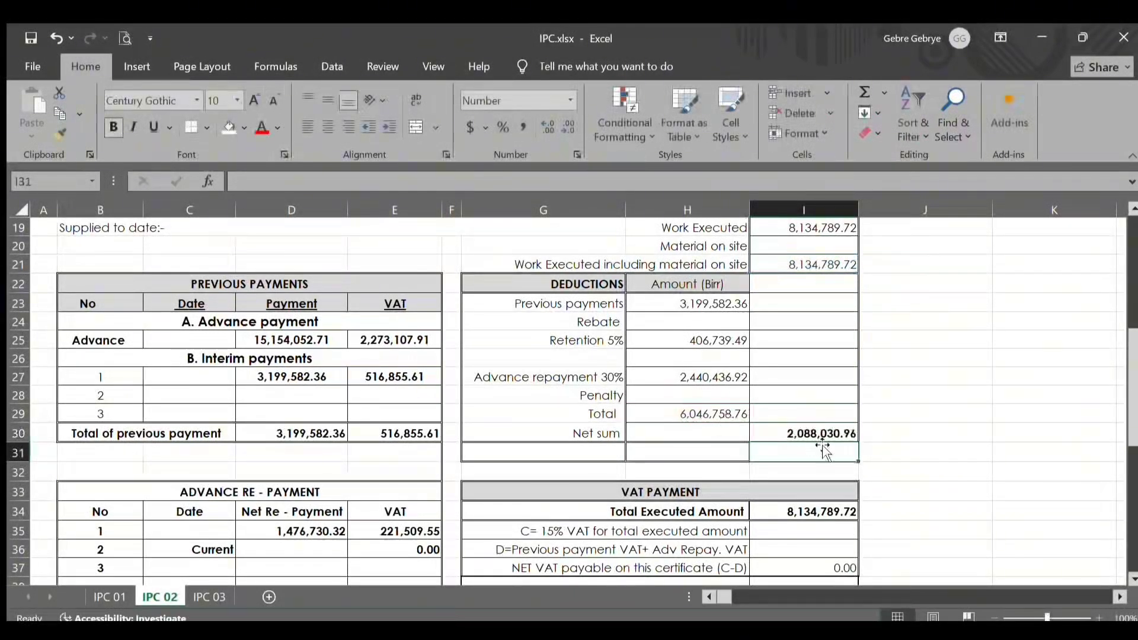
- Carry the net sum from I30 into I31 below it with a cell reference
scroll(824, 450, "down", 1)
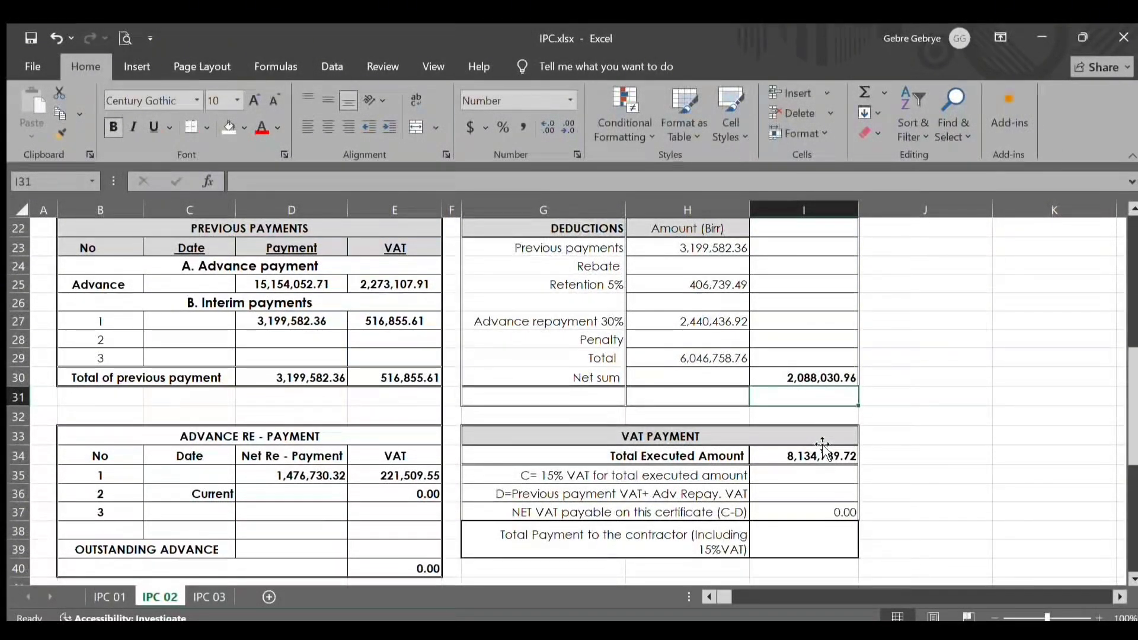
type("=")
key("Up")
key("Return")
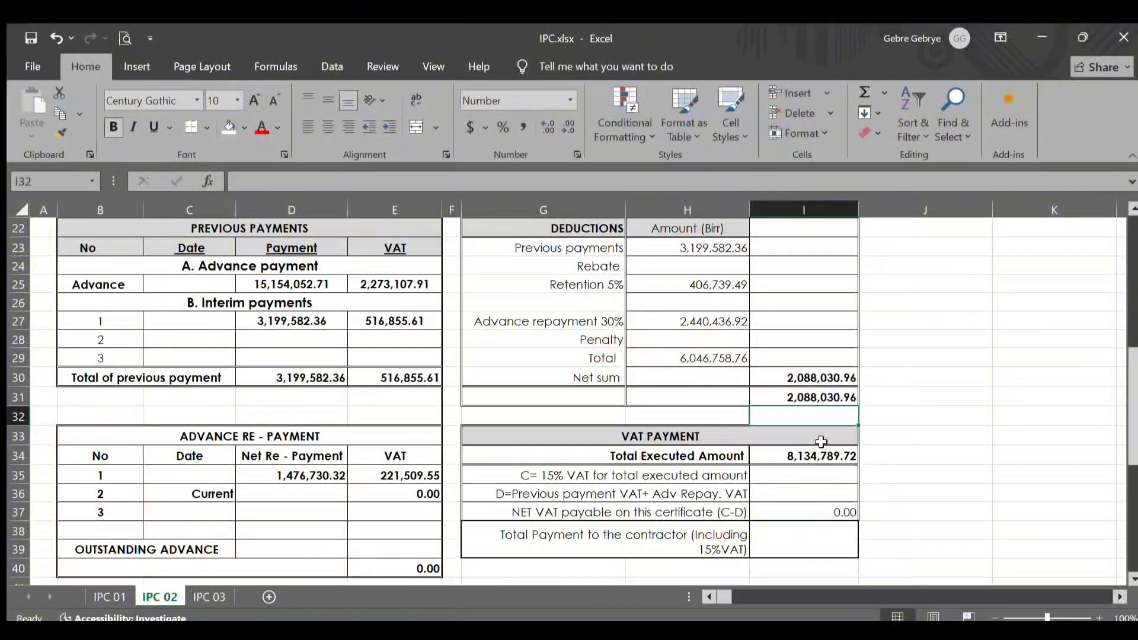
- Check the Total Executed Amount formula in I34 against the work executed amount in I19
scroll(821, 441, "down", 1)
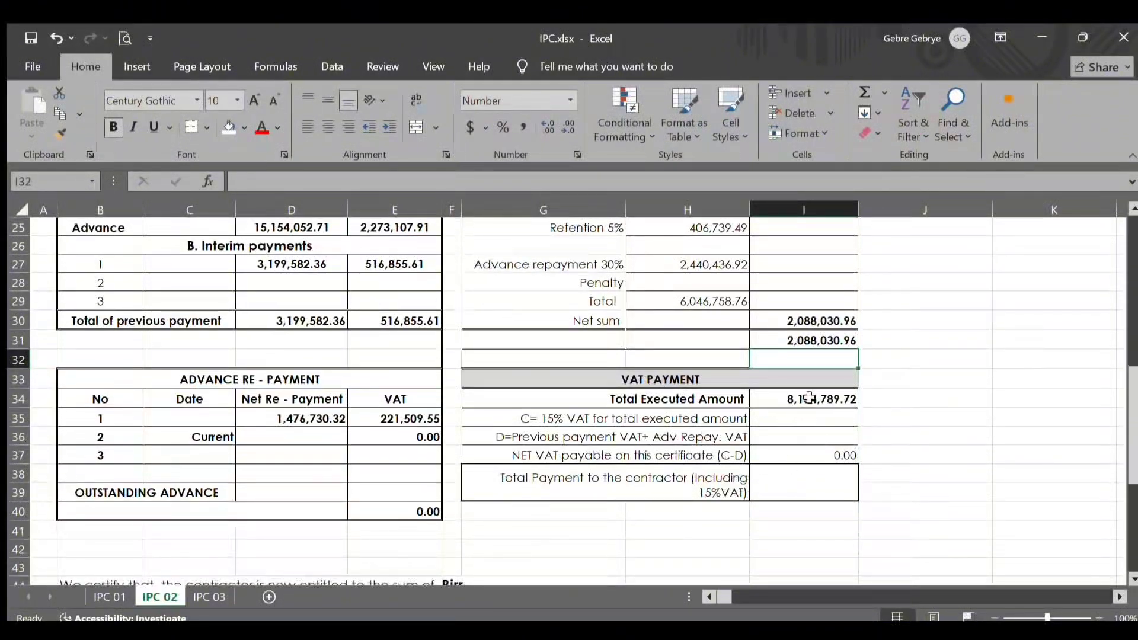
left_click(809, 398)
type("=I19")
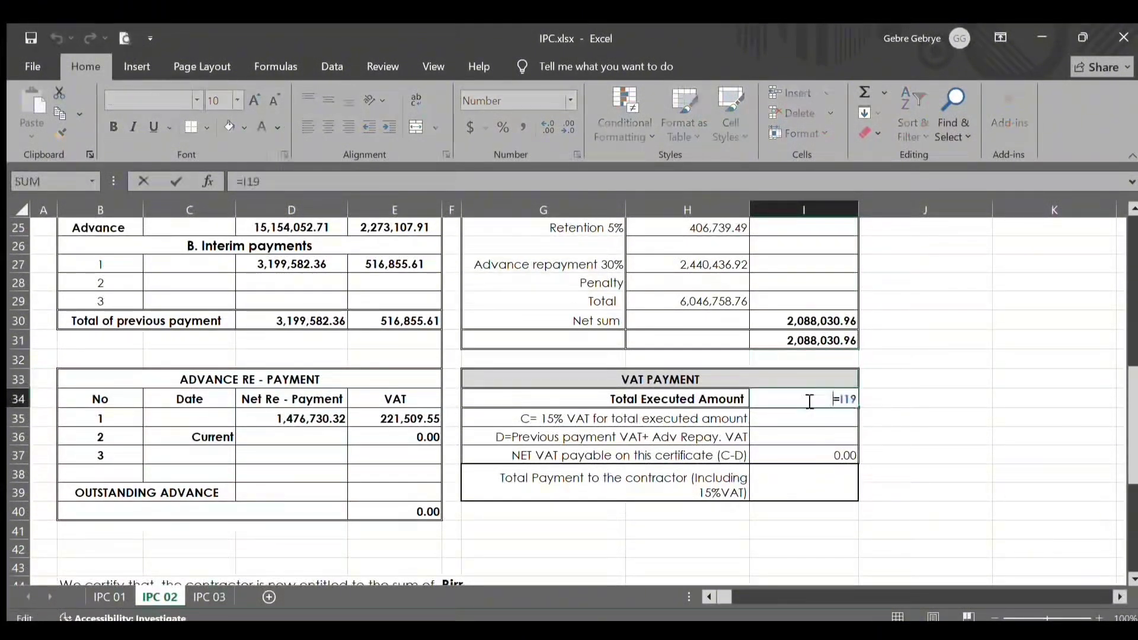
scroll(806, 401, "up", 5)
scroll(807, 401, "down", 2)
key("Return")
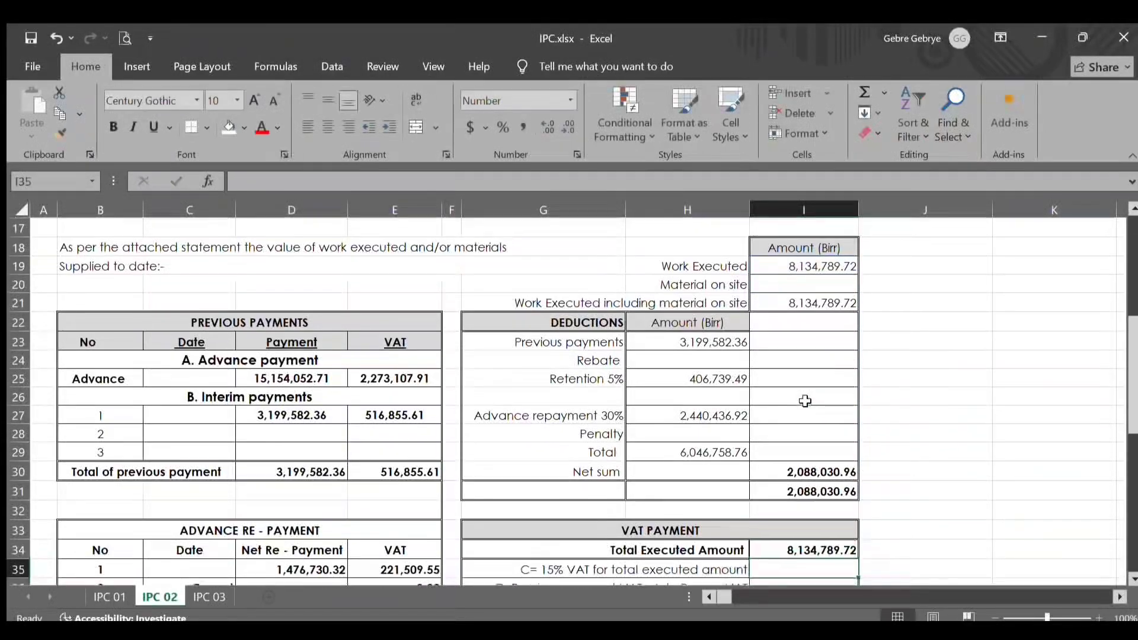
- Calculate the 15% VAT for the total executed amount in I35 with the formula =I34*0.15
scroll(805, 402, "down", 3)
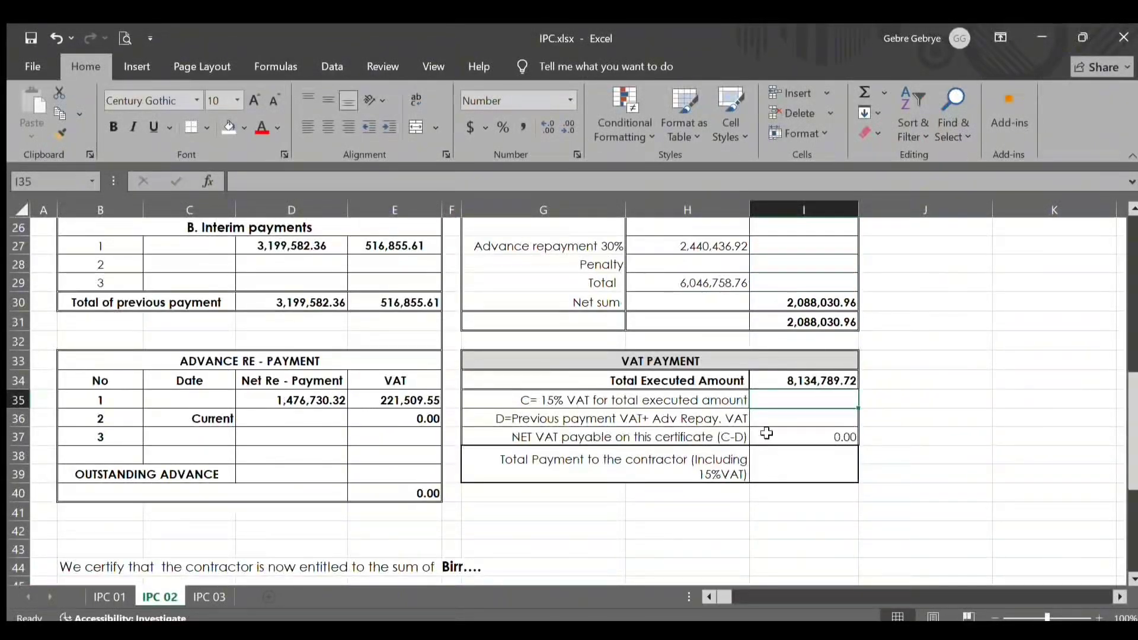
left_click(826, 380)
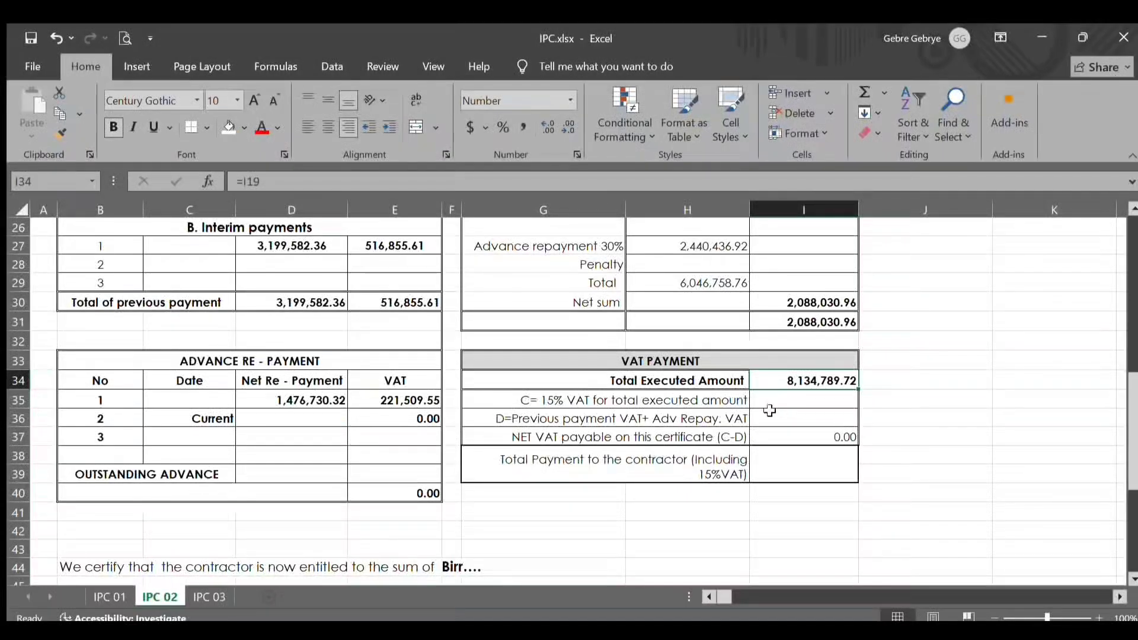
left_click(788, 399)
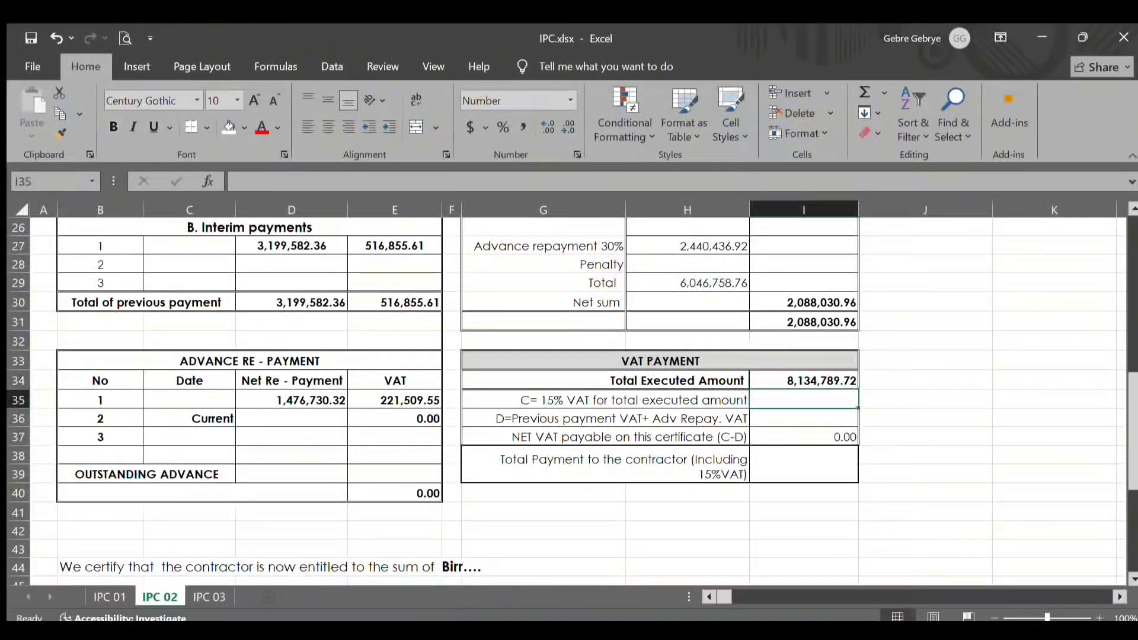
type("=I34")
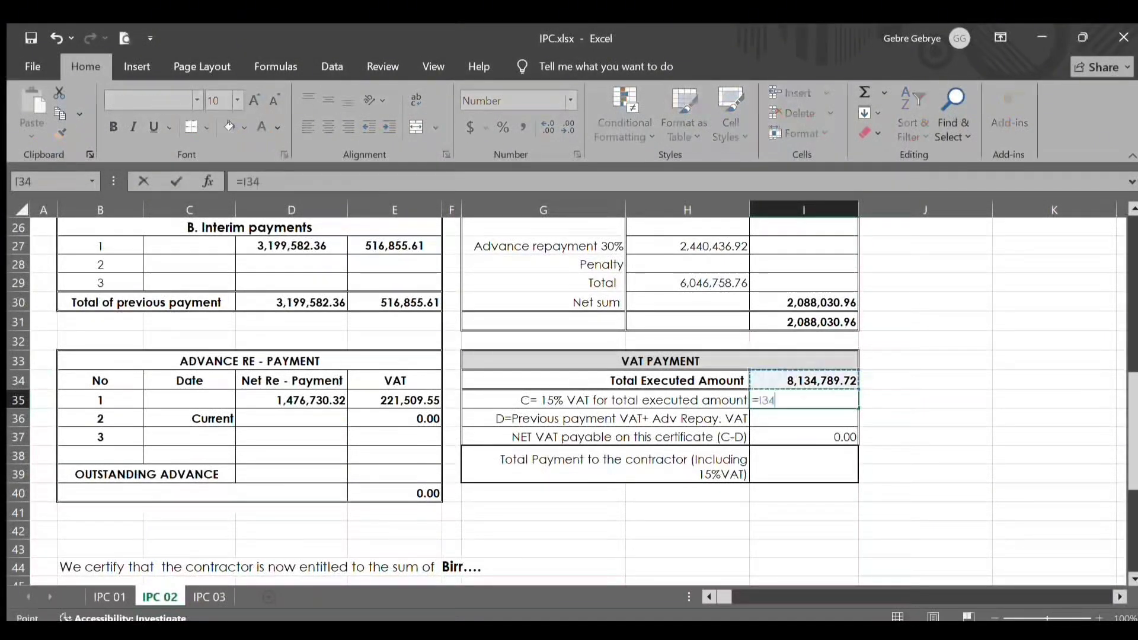
type("*0.15")
key("Return")
type("=")
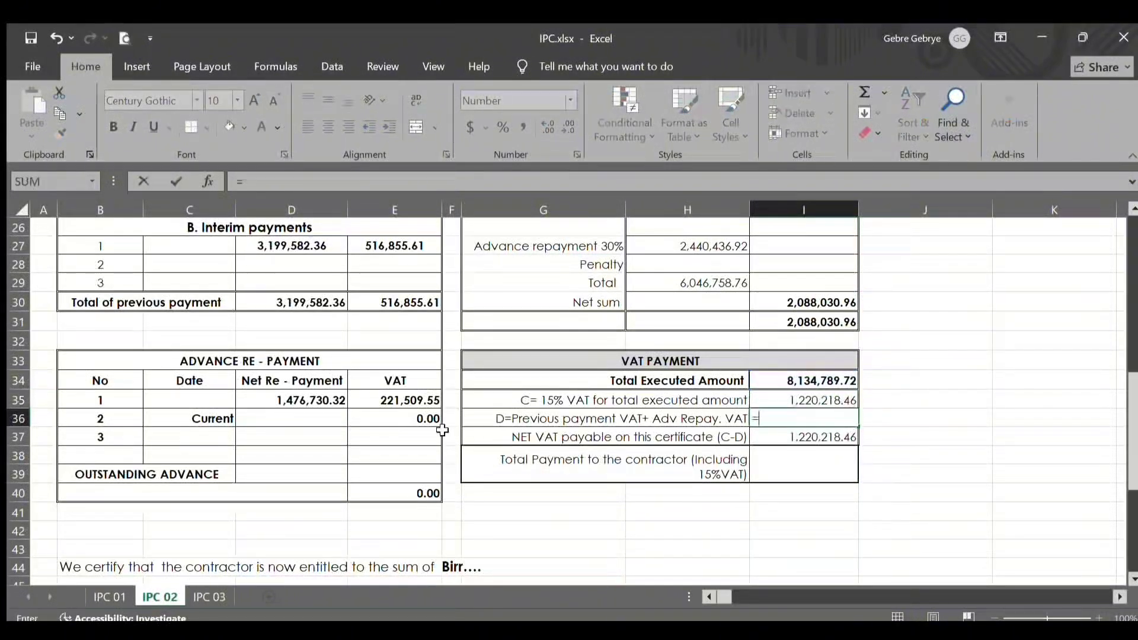
scroll(441, 429, "up", 1)
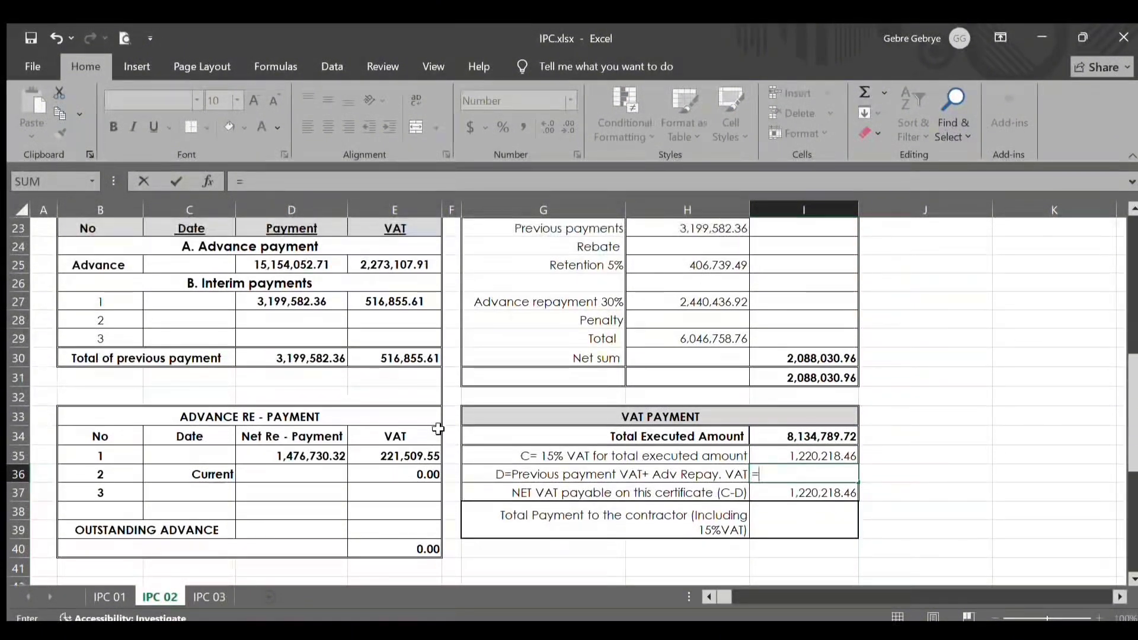
key("Escape")
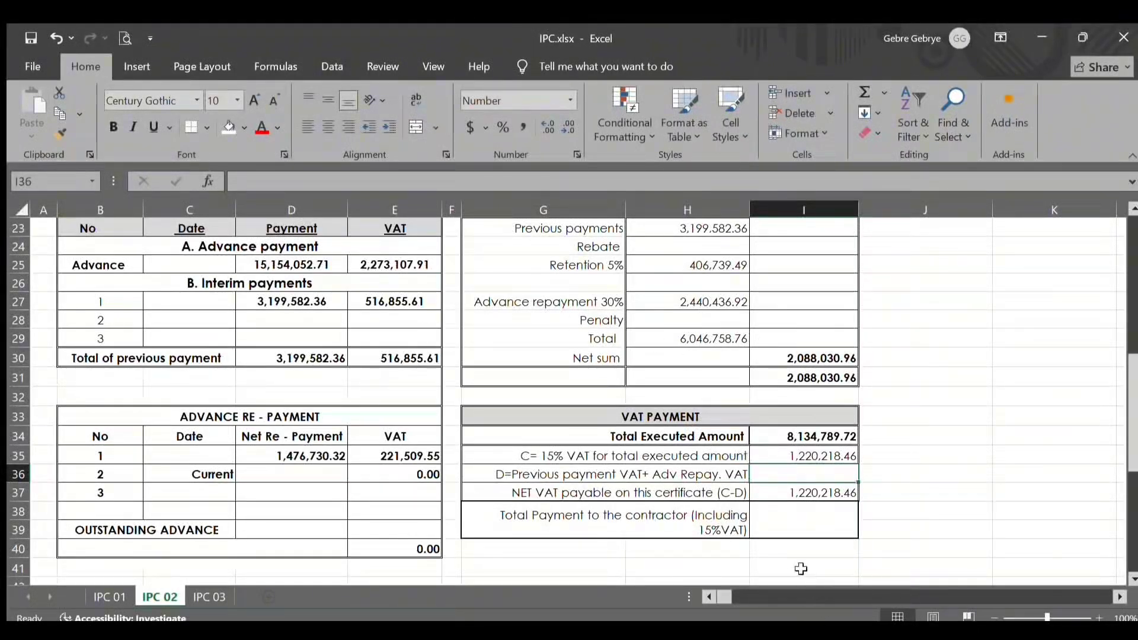
- Link the current net re-payment in D36 to the advance repayment in H27 and check its VAT formula in E36
left_click(282, 473)
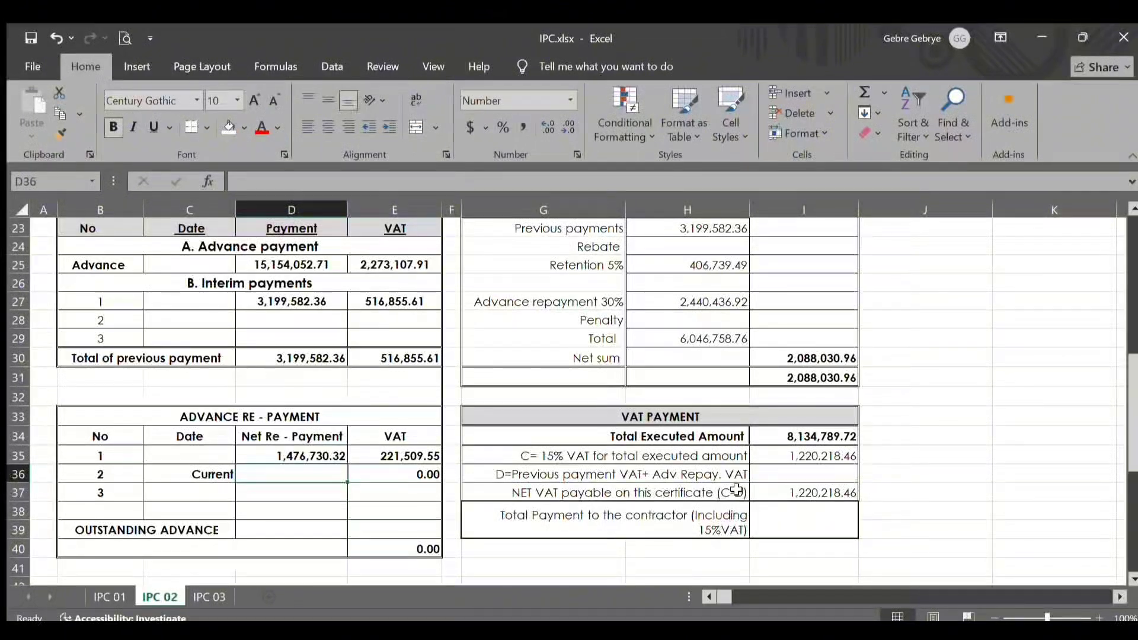
type("=")
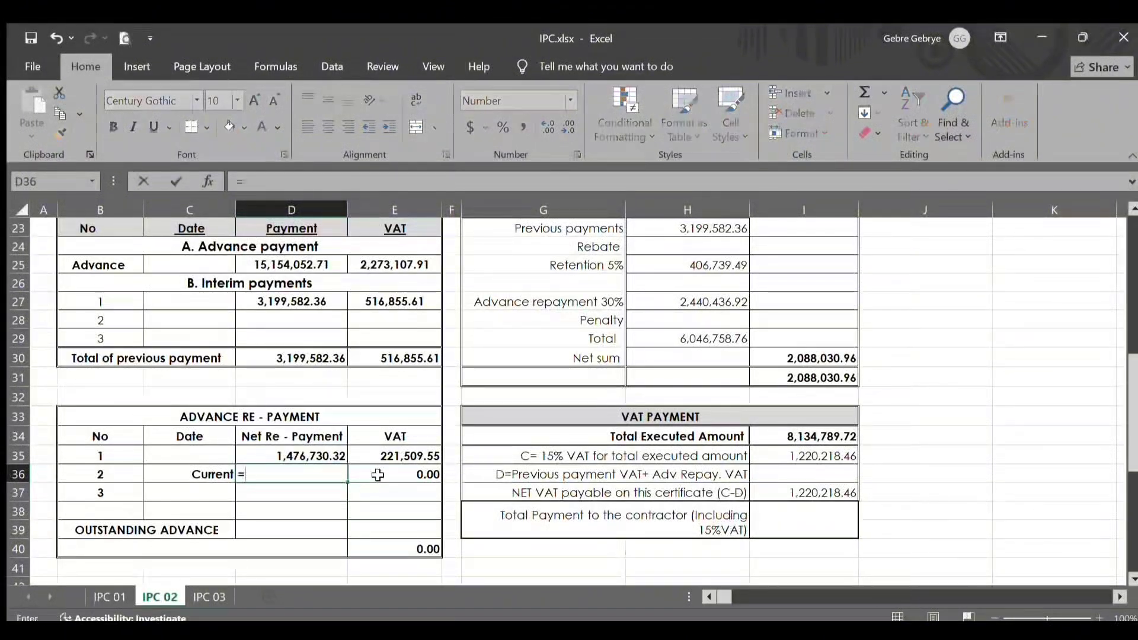
left_click(689, 307)
key("Return")
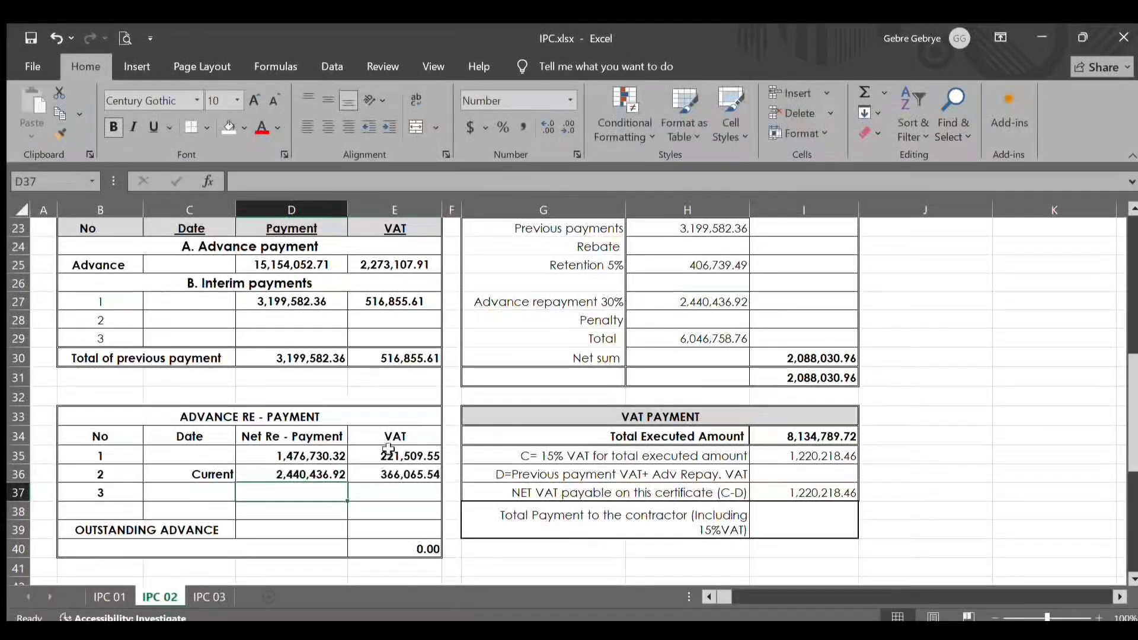
double_click(393, 473)
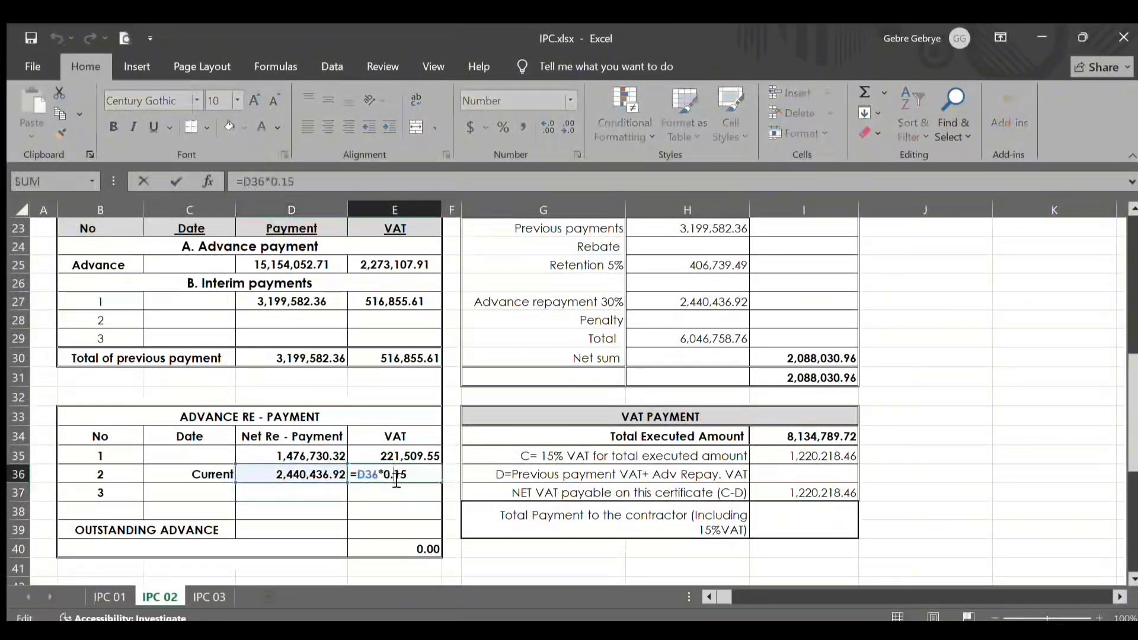
key("Return")
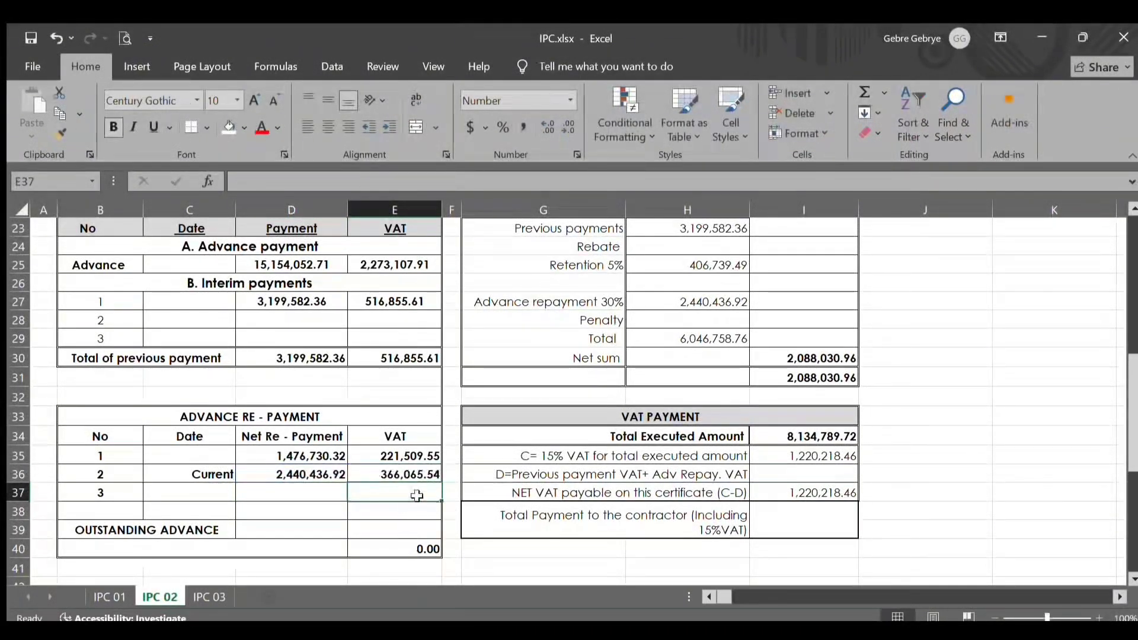
- Calculate D in I36 as the total previous payment VAT in E30 plus the current advance re-payment VAT in E36
left_click(793, 468)
type("=")
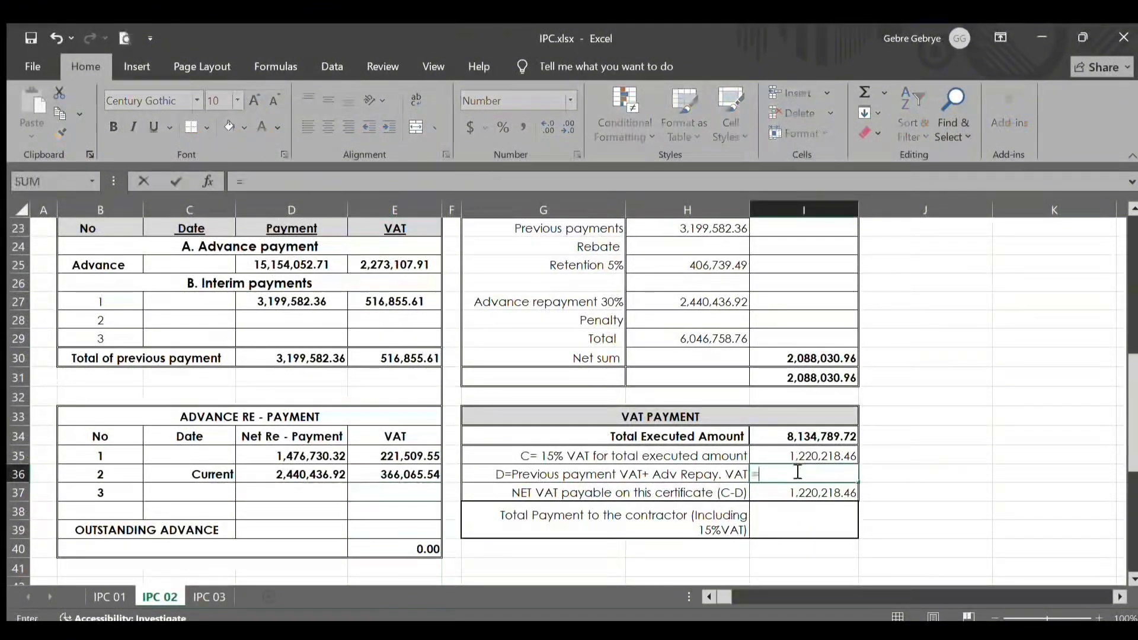
left_click(416, 349)
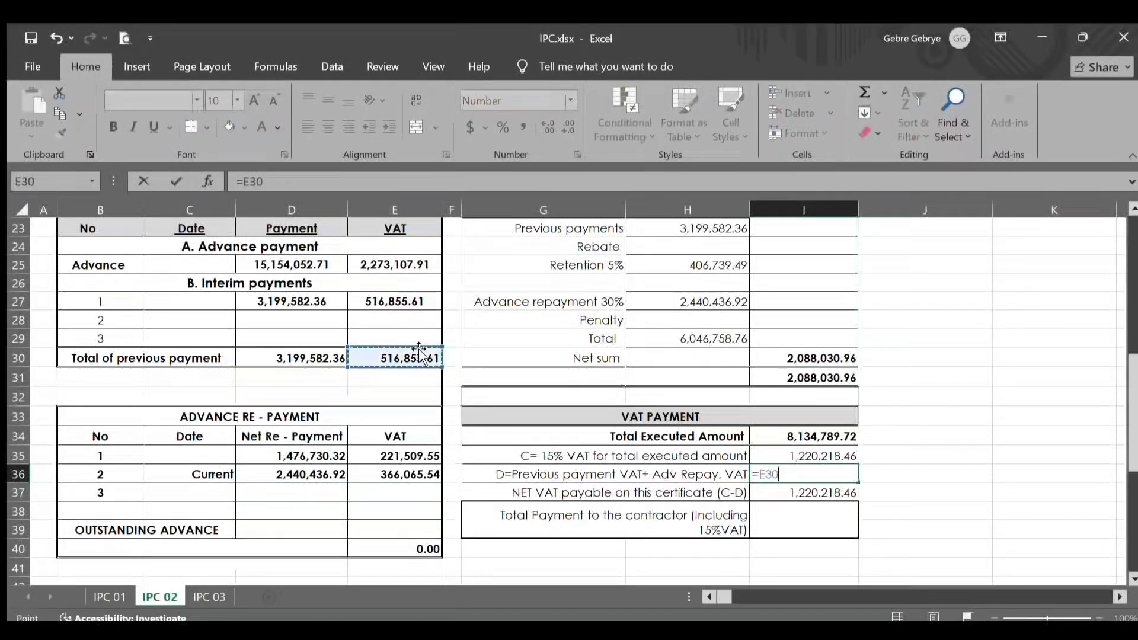
type("+")
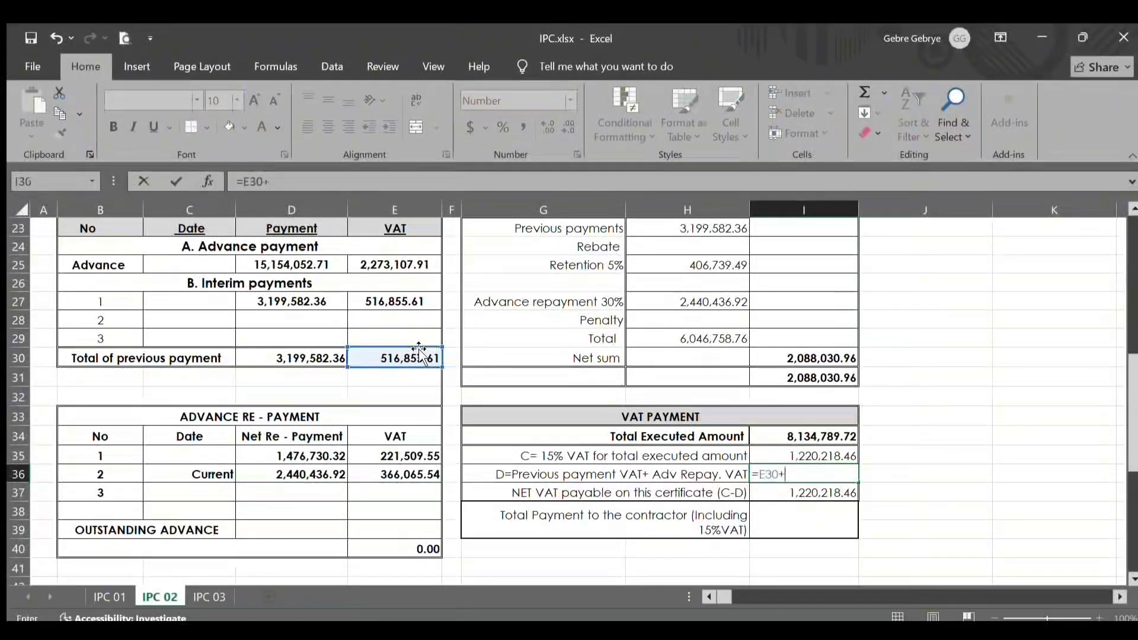
left_click(391, 475)
key("Return")
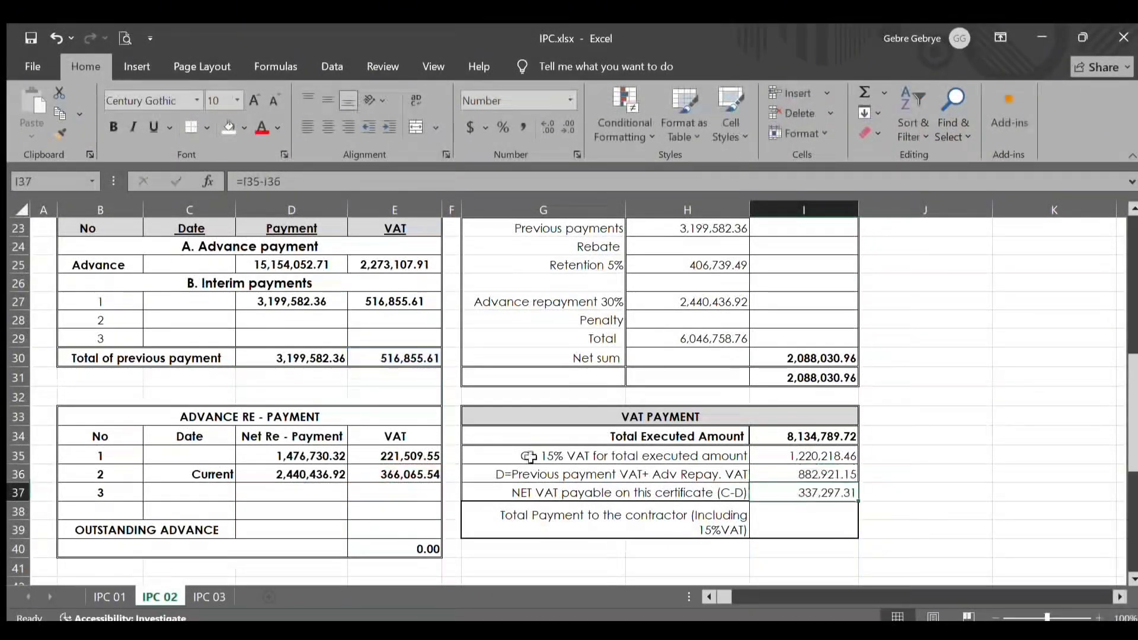
- Check the formula for the net VAT payable on this certificate in I37
double_click(826, 494)
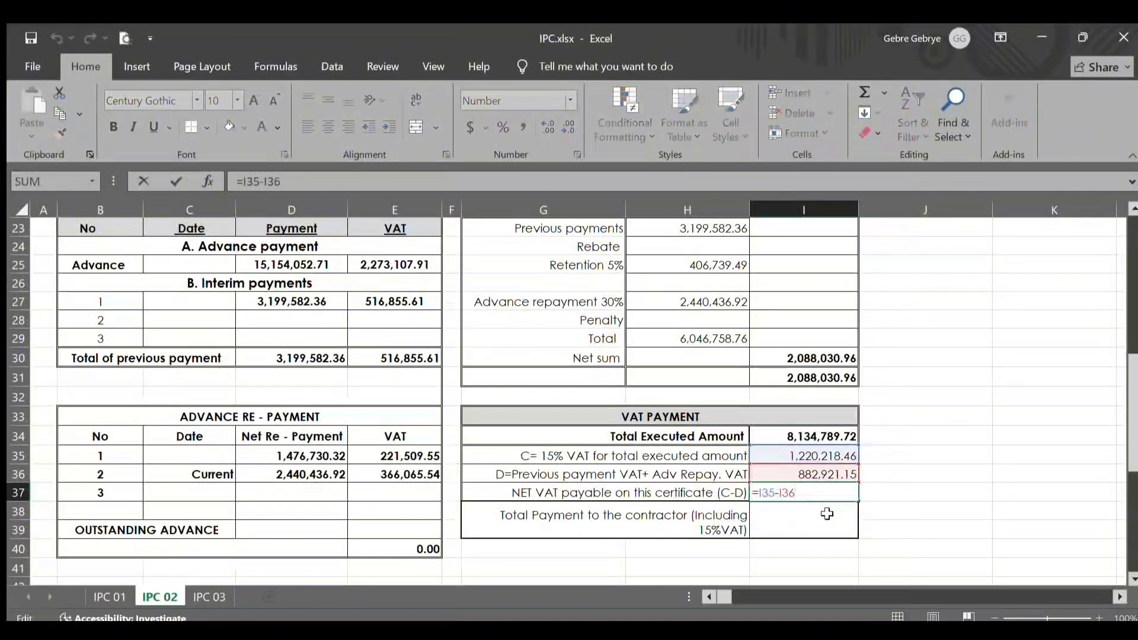
key("Return")
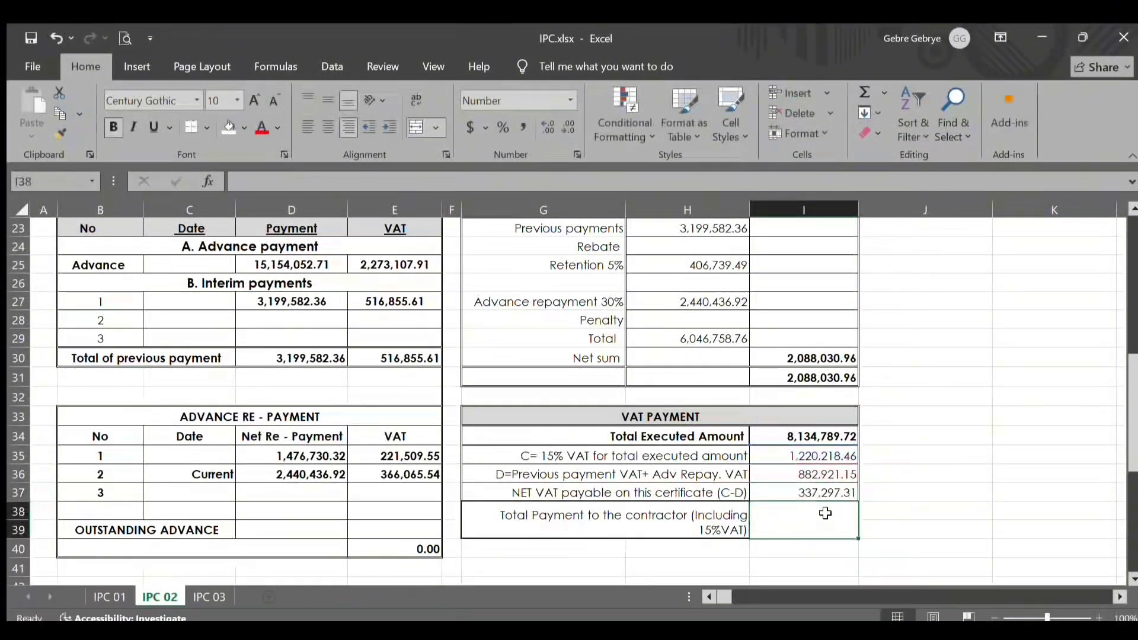
left_click(827, 493)
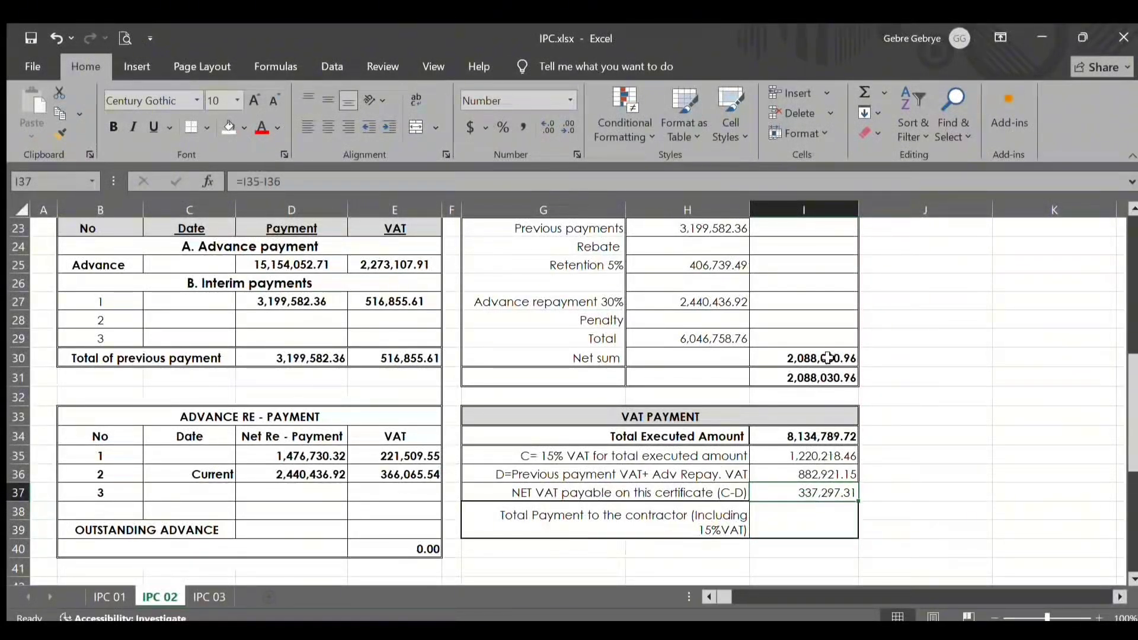
- Calculate the total payment to the contractor including 15% VAT with the formula =I37+I31
left_click(798, 532)
type("=")
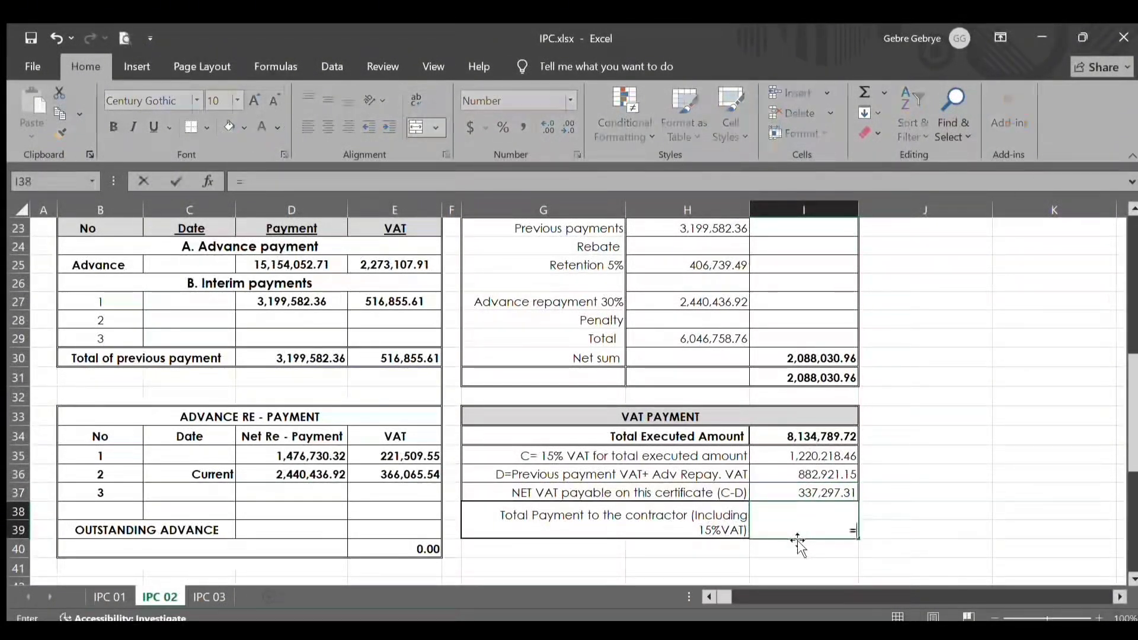
left_click(804, 493)
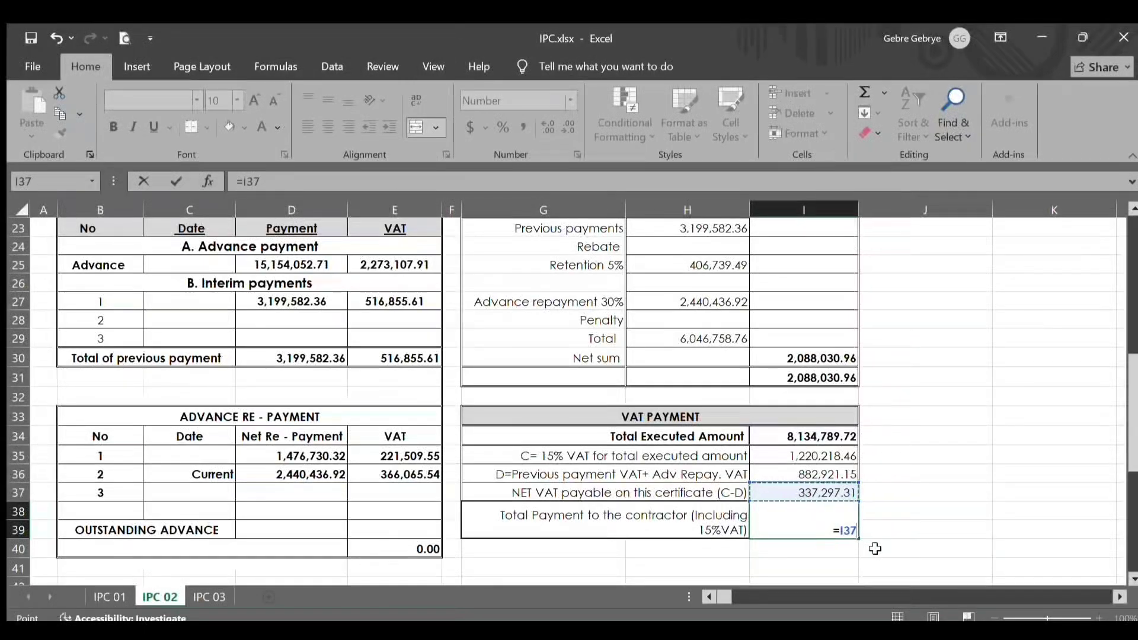
type("+")
left_click(803, 377)
key("Return")
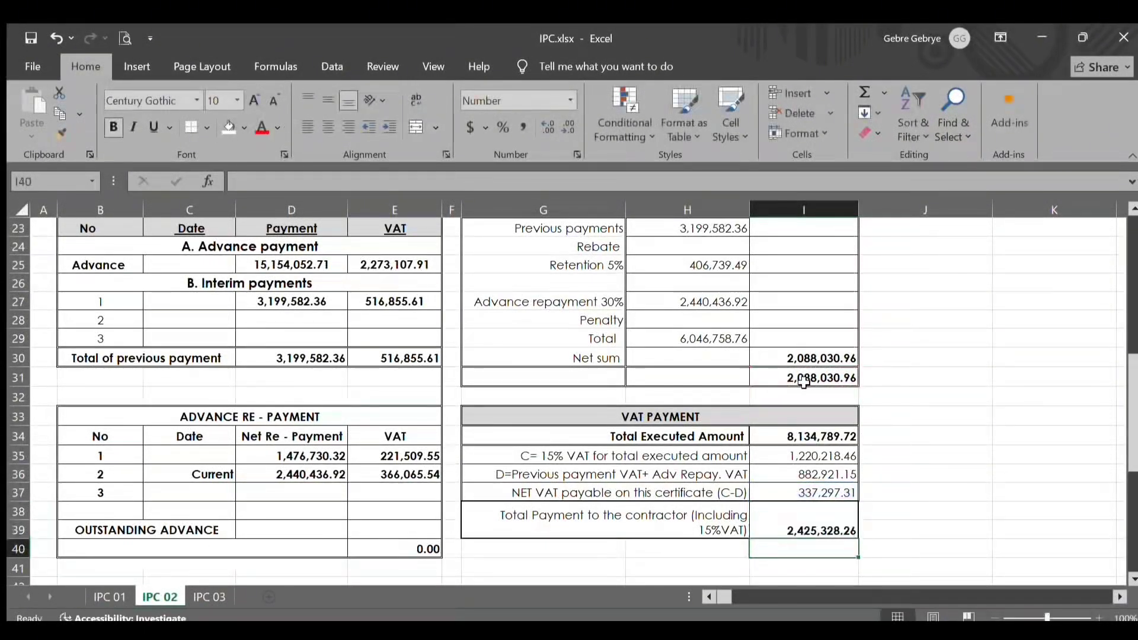
left_click(829, 525)
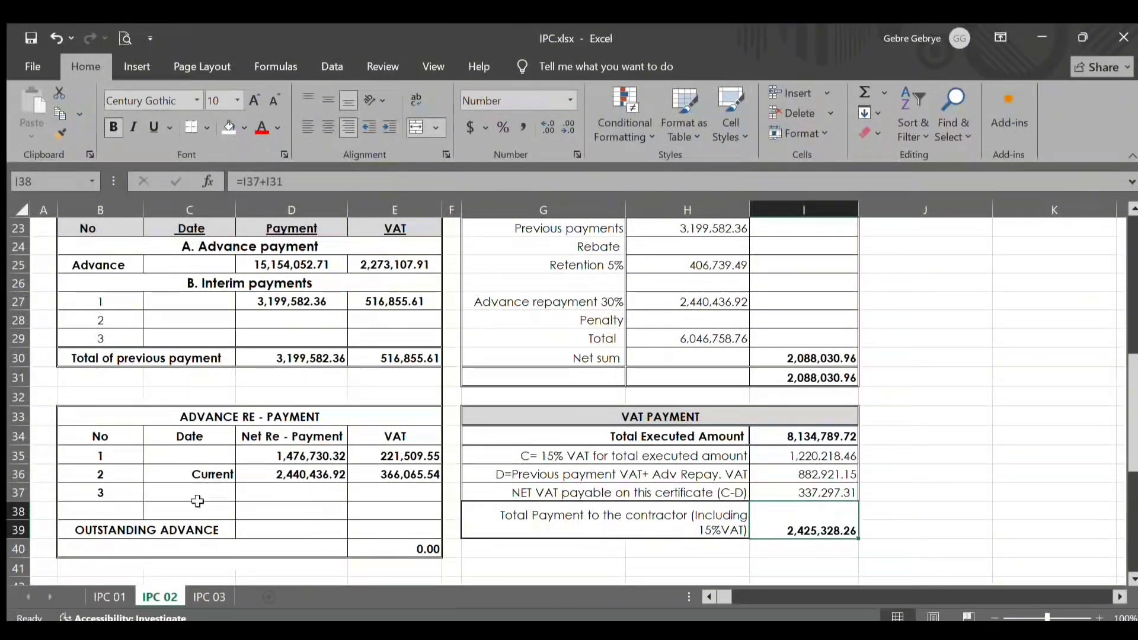
- Calculate the outstanding advance in D39 as the advance payment minus the current net re-payment, using =D25-D36
left_click(219, 522)
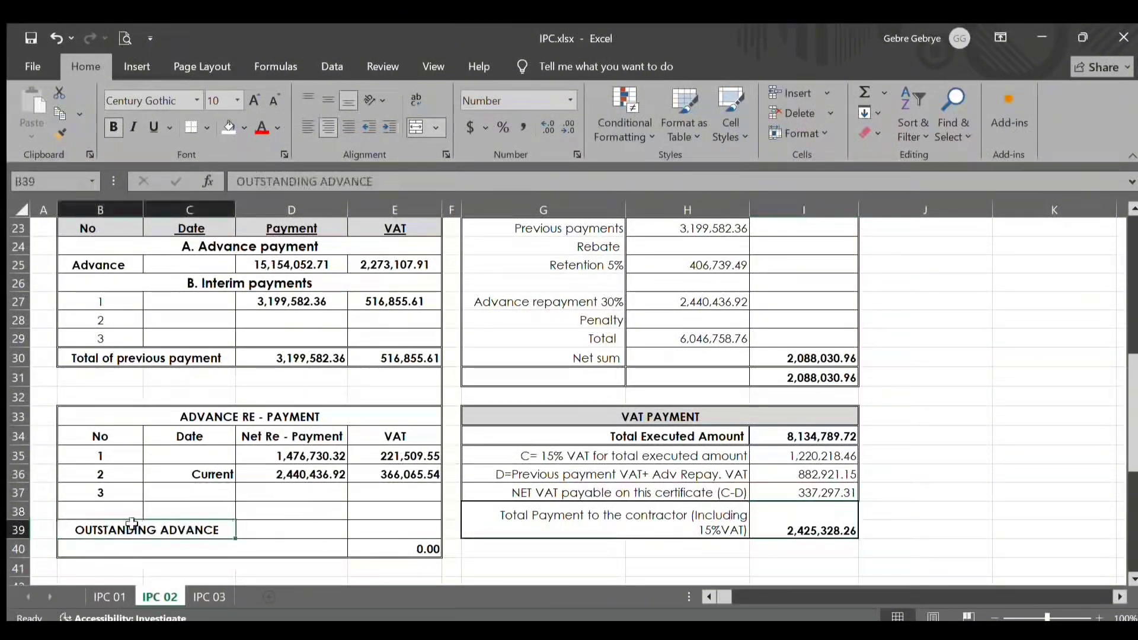
left_click(285, 529)
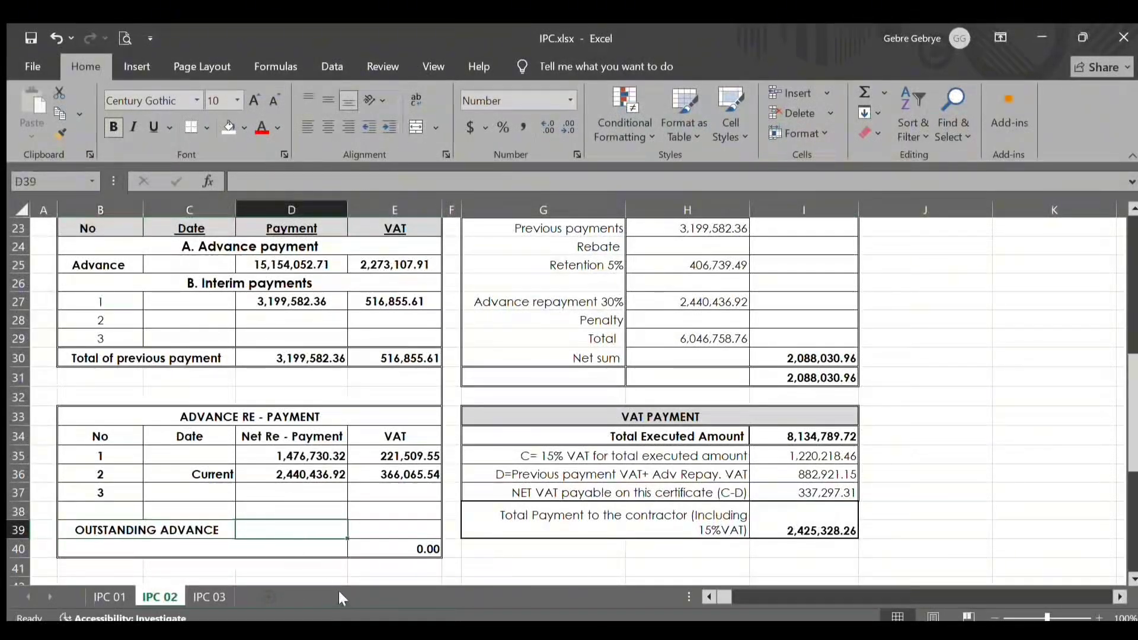
type("=")
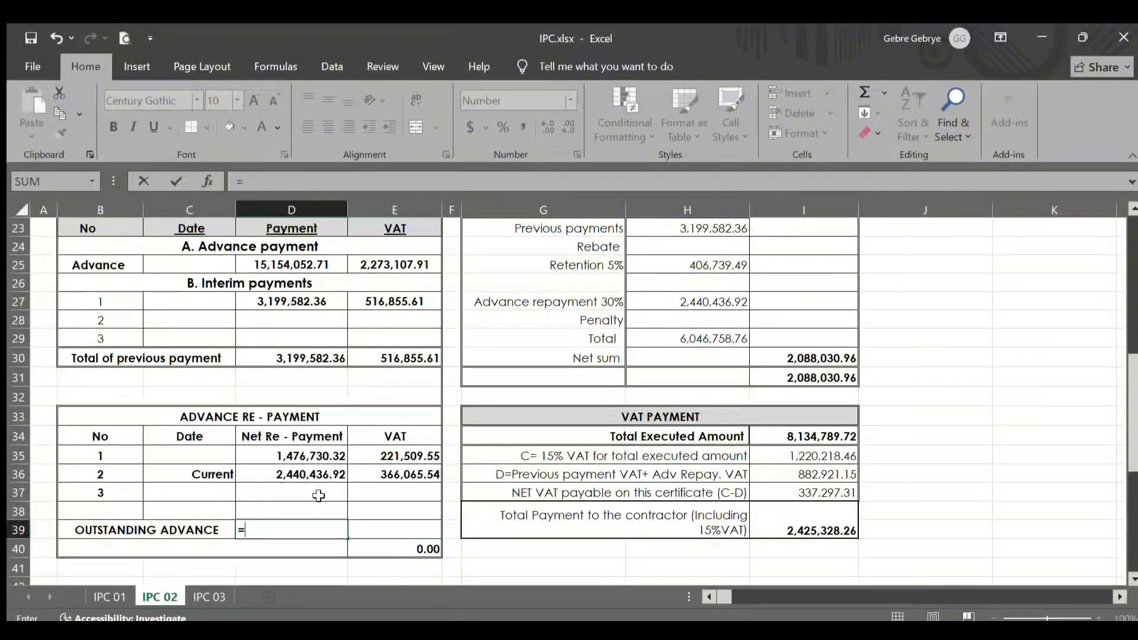
left_click(305, 276)
left_click(296, 267)
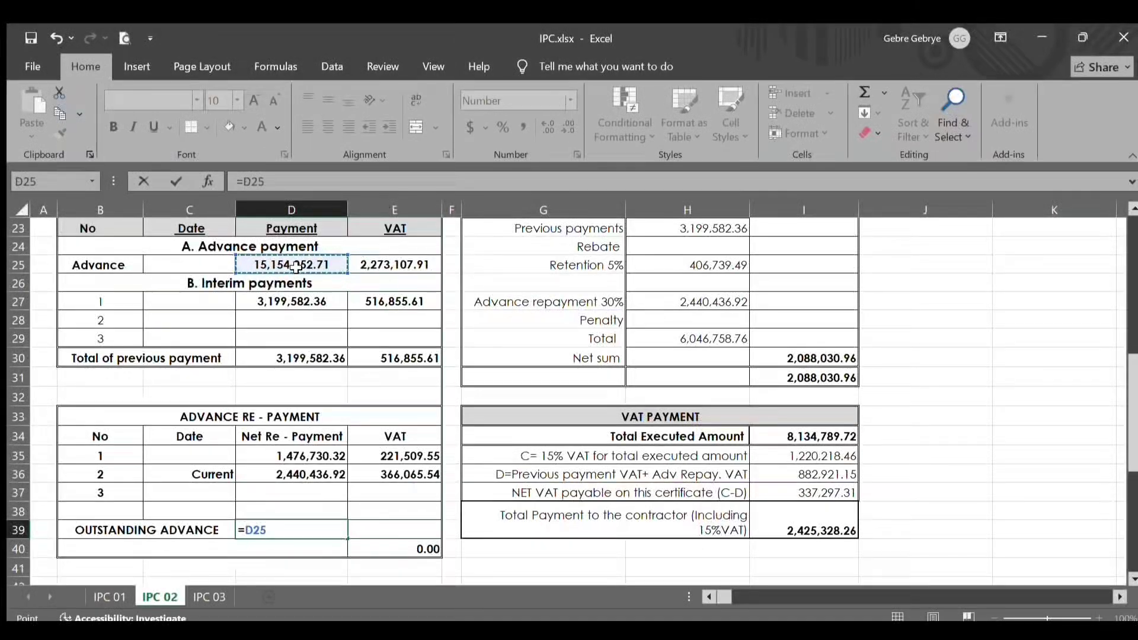
type("-")
left_click(281, 476)
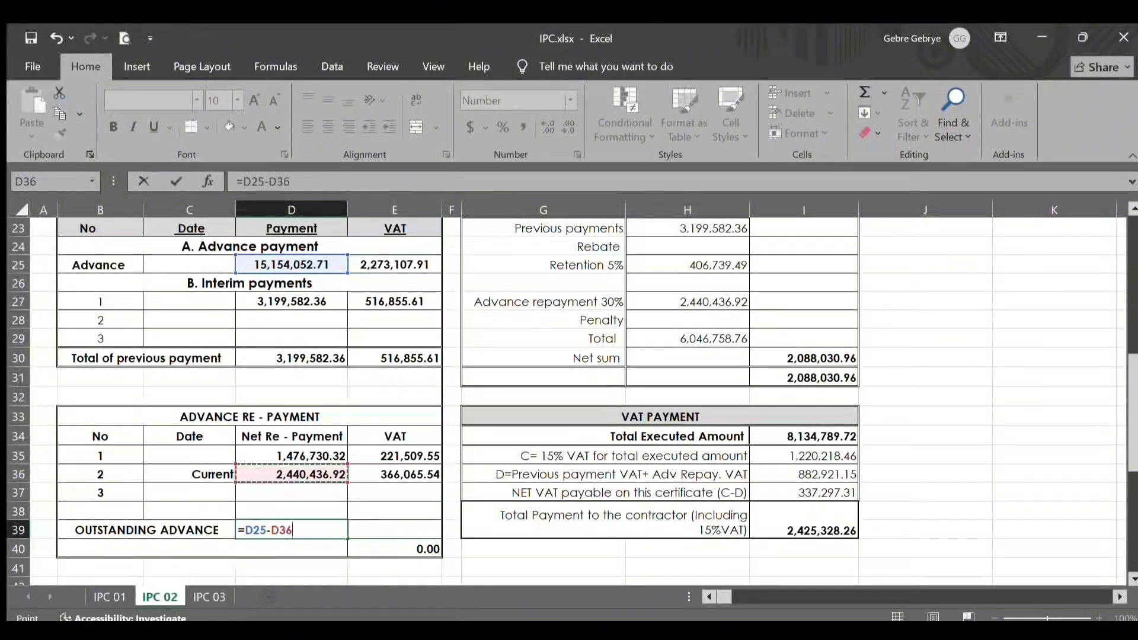
key("Return")
- Calculate the VAT on the outstanding advance in E39 with the formula =E25-E36
left_click(398, 531)
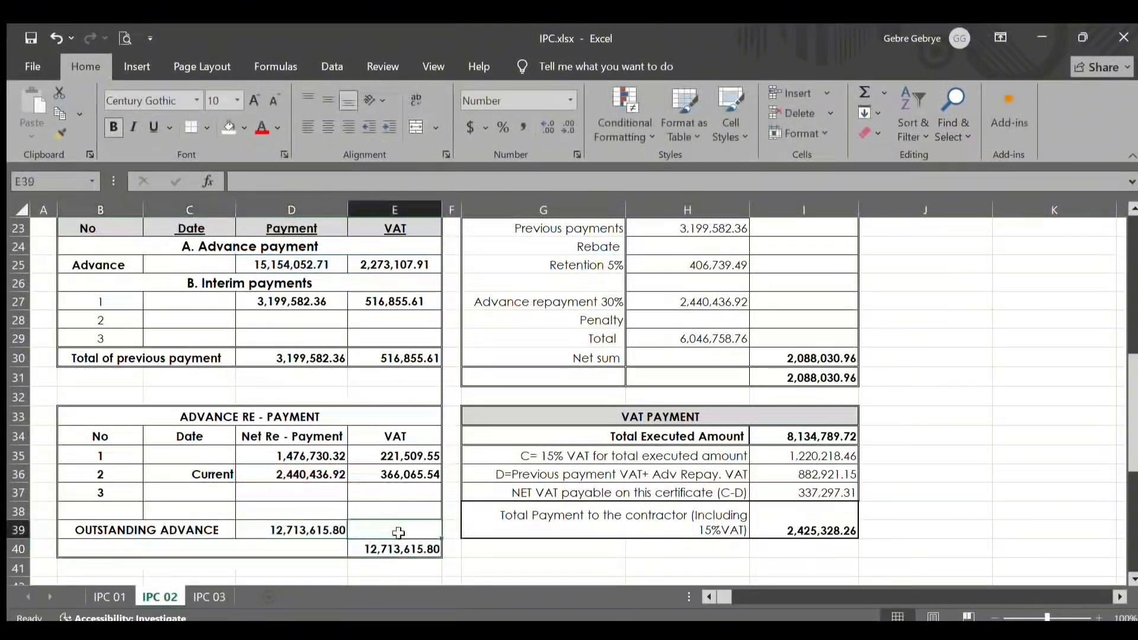
type("=")
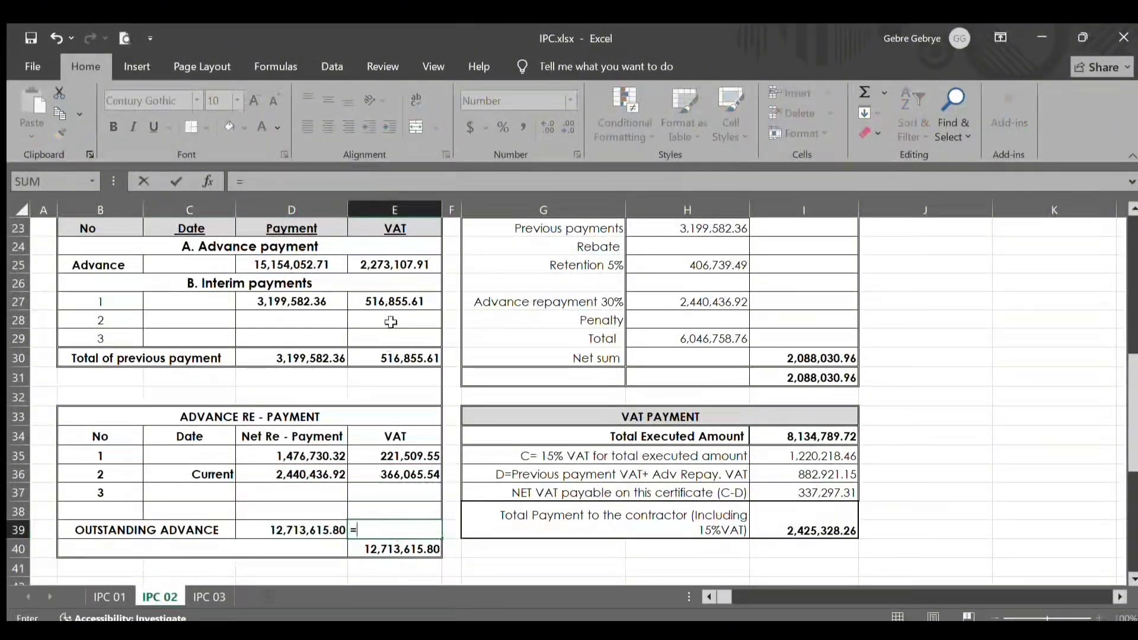
left_click(391, 278)
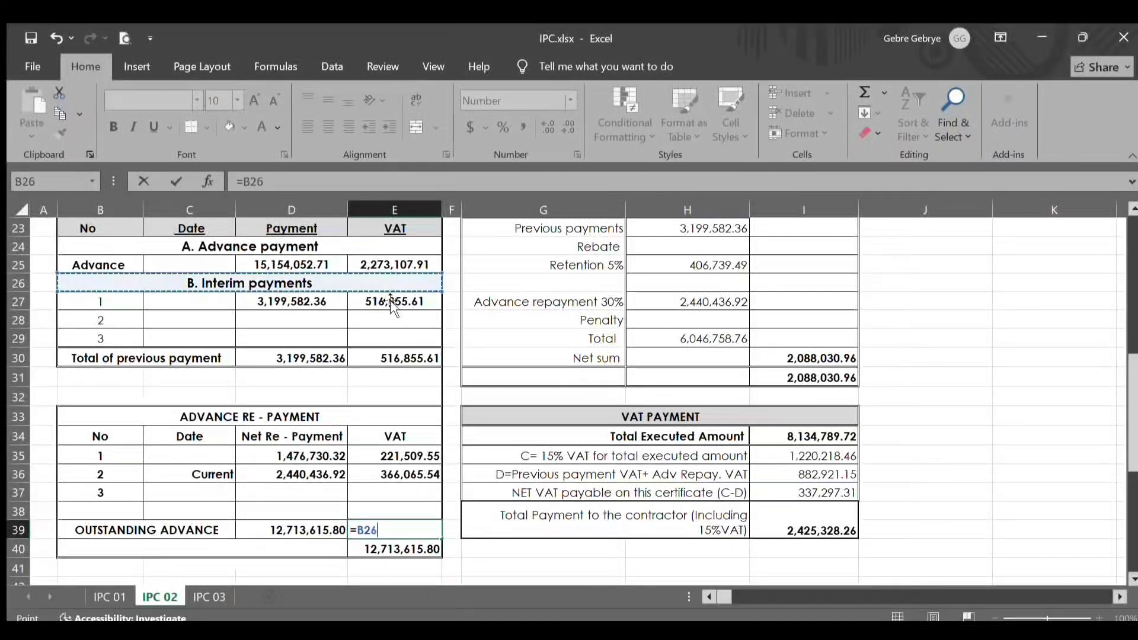
left_click(372, 261)
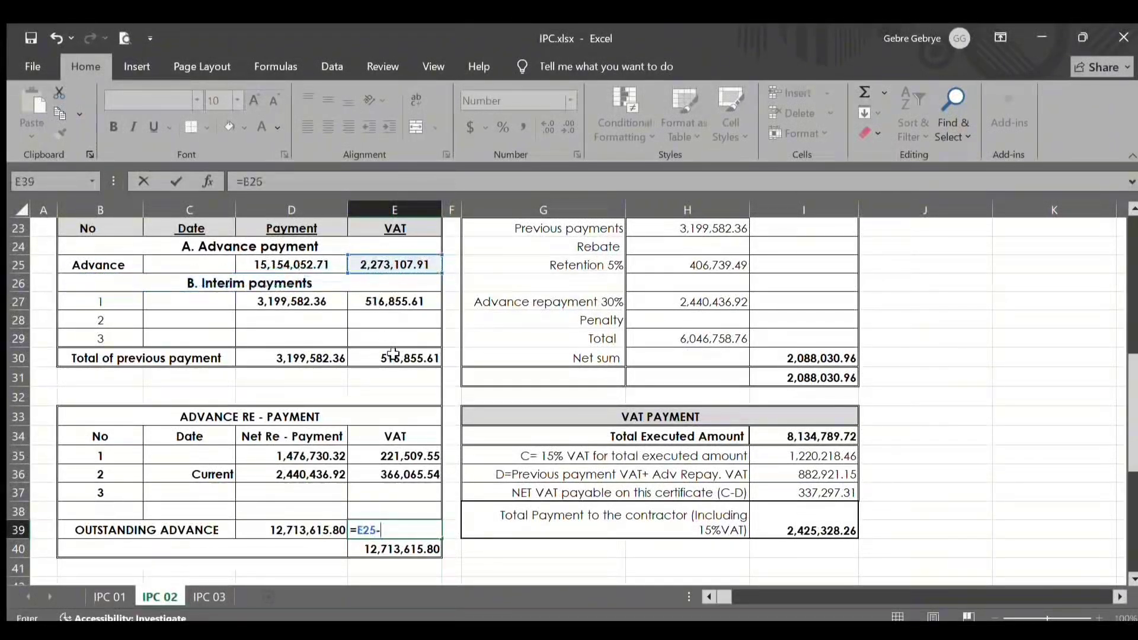
left_click(413, 478)
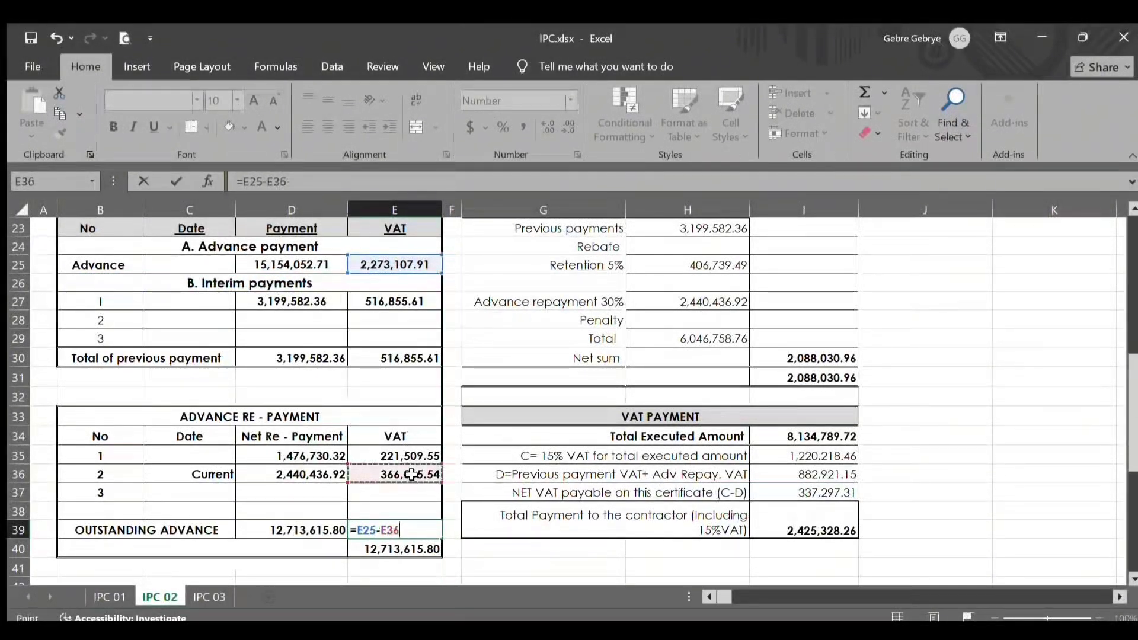
key("Return")
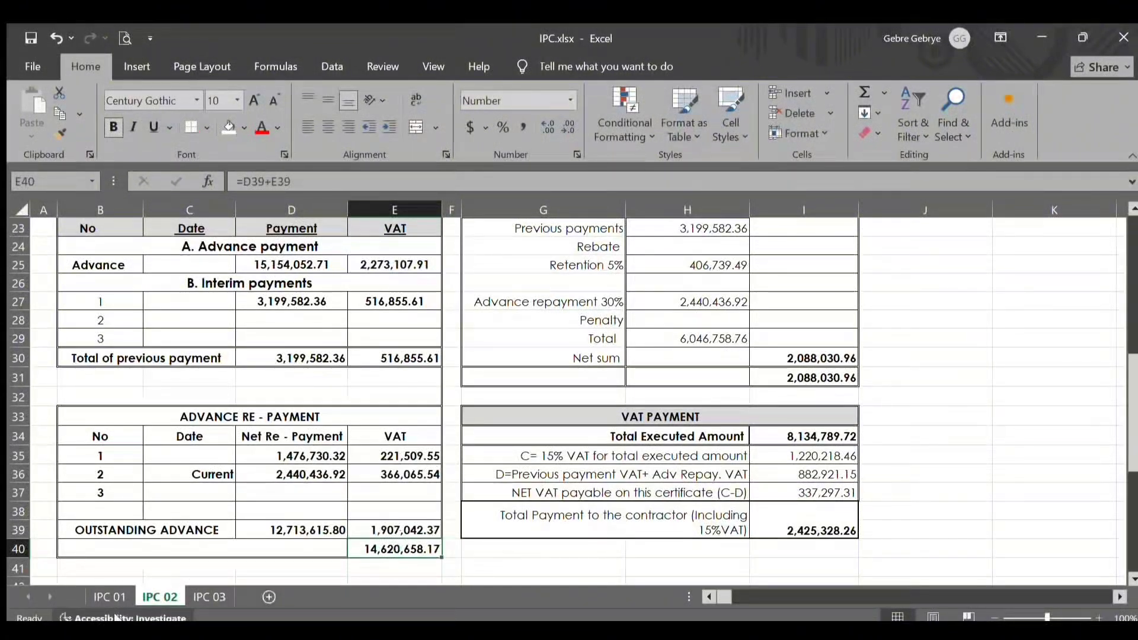
- Look up the outstanding advance including VAT on the IPC 01 sheet, then return to IPC 02
left_click(110, 597)
scroll(459, 562, "down", 2)
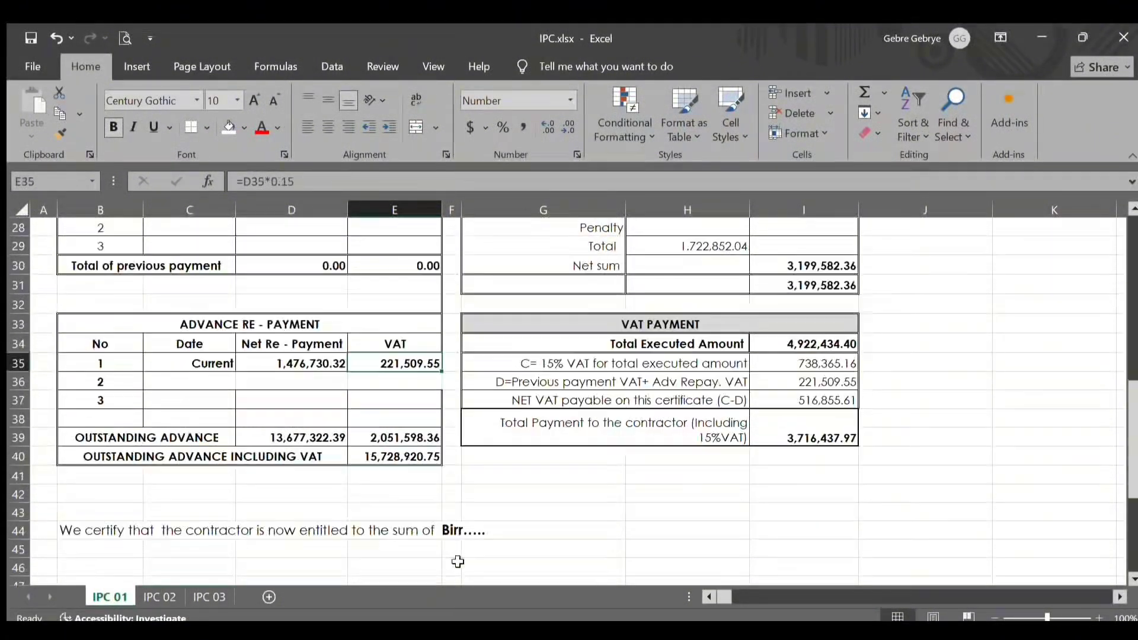
left_click(396, 460)
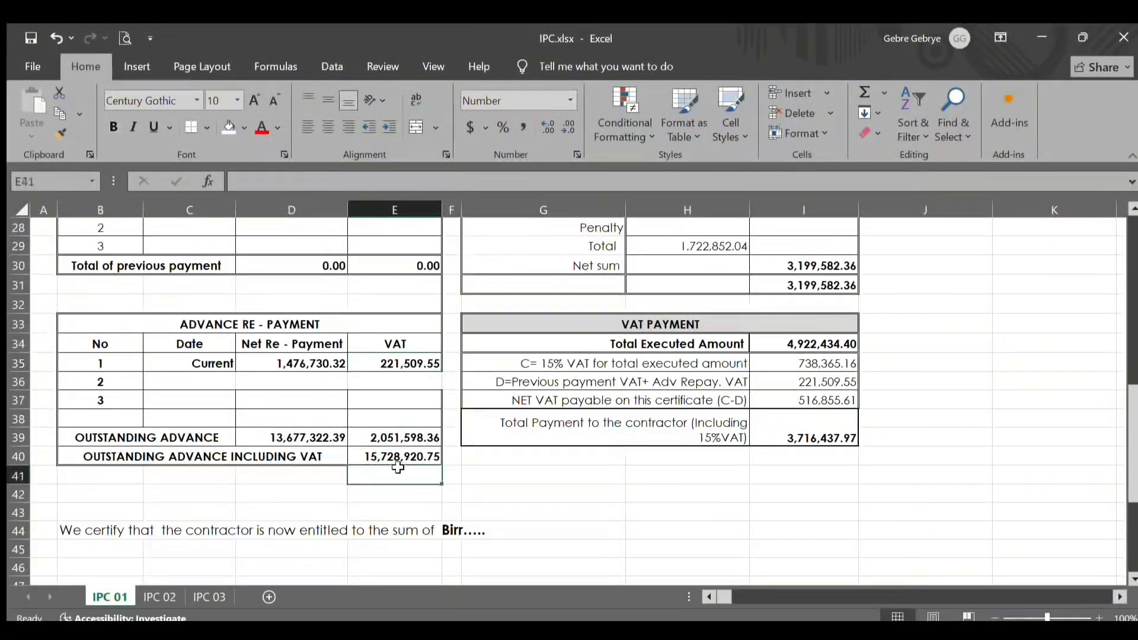
left_click(145, 592)
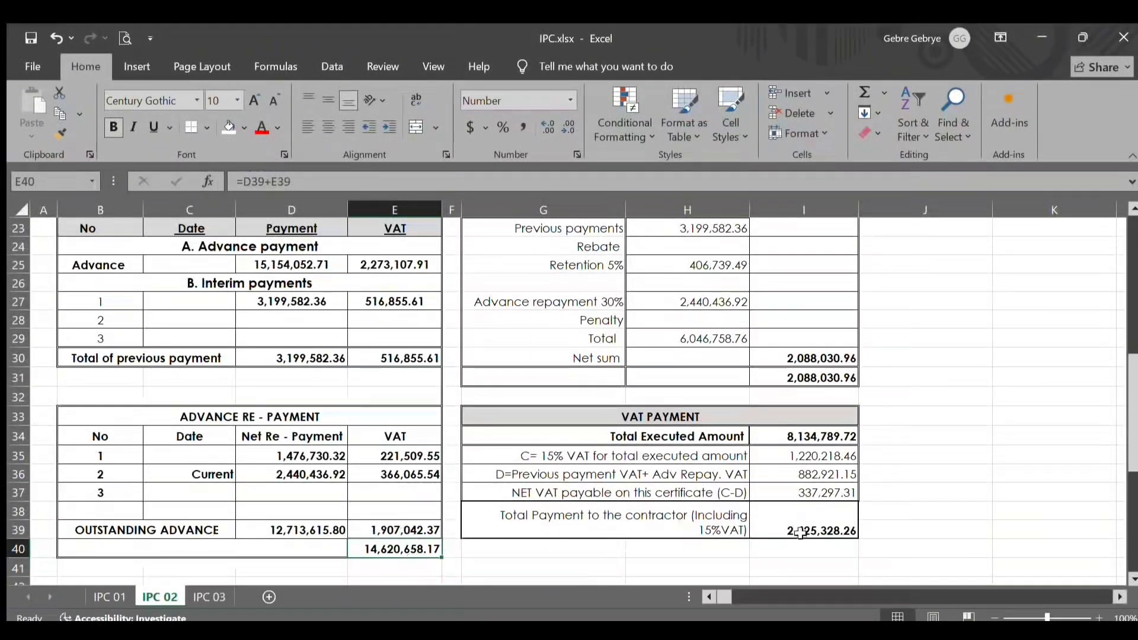
- Review the completed Payment Certificate No. 02, from the contract amounts to the certification statement
scroll(802, 527, "down", 3)
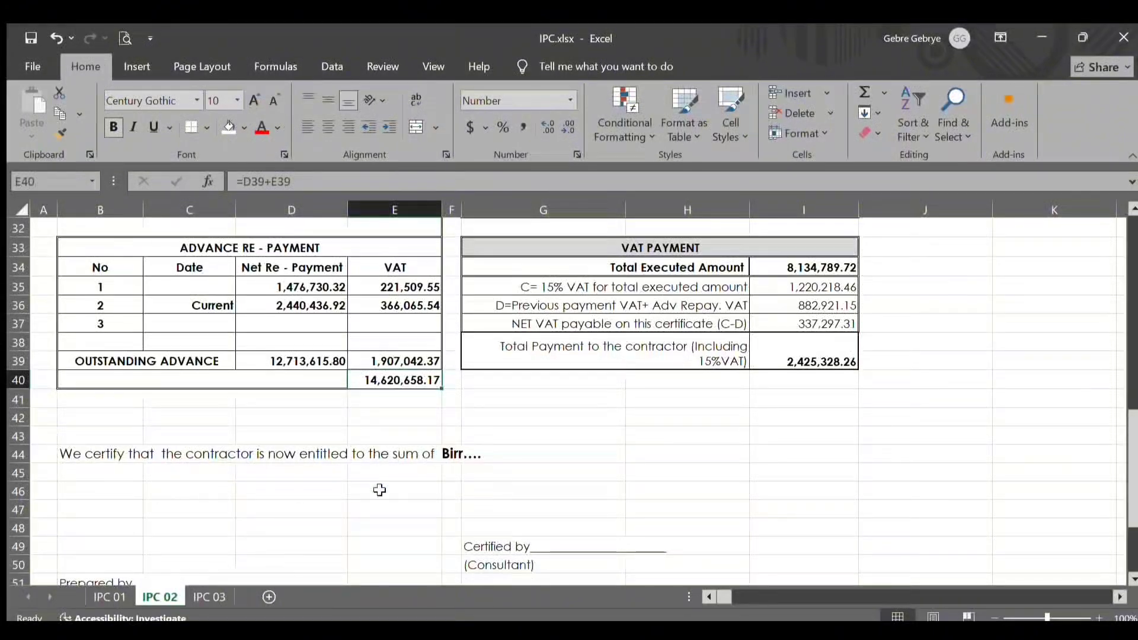
scroll(465, 498, "up", 4)
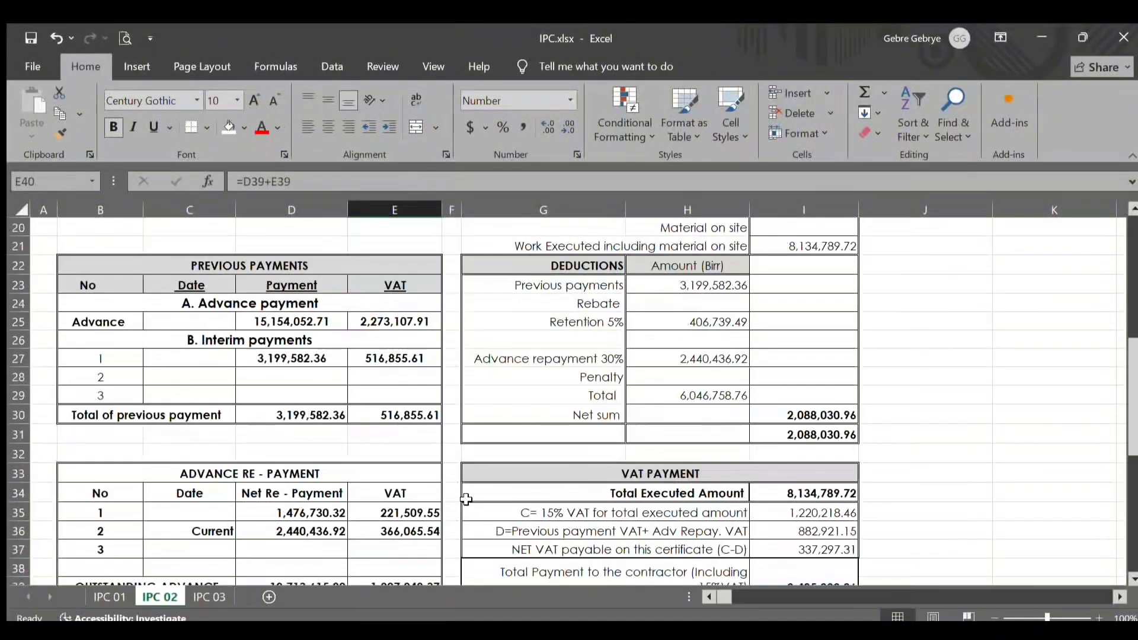
scroll(652, 513, "down", 2)
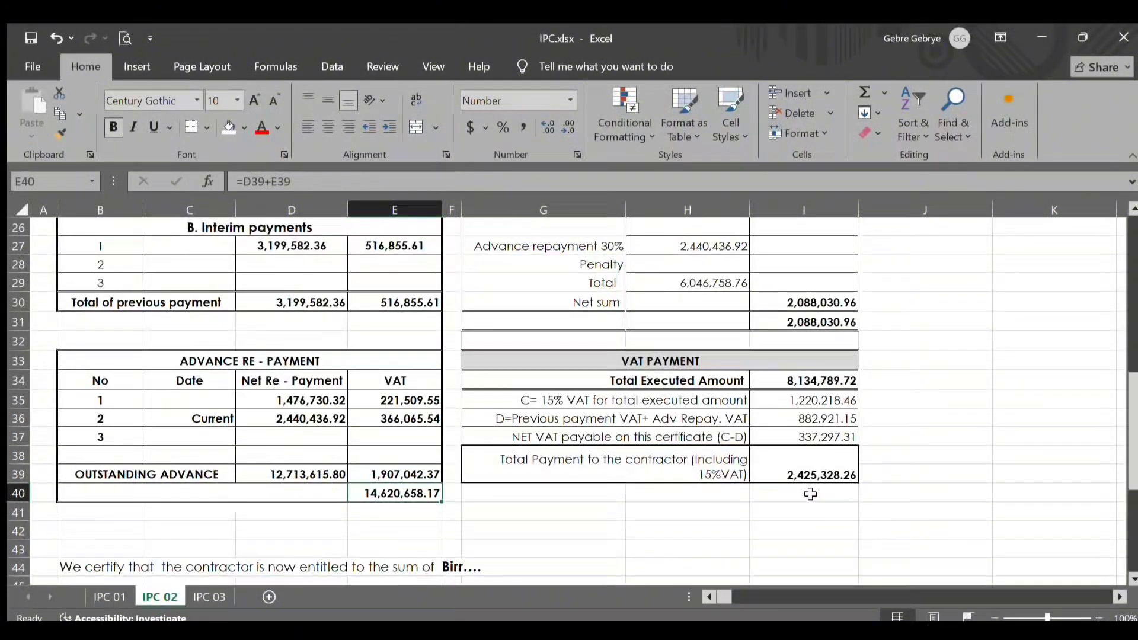
scroll(566, 442, "up", 8)
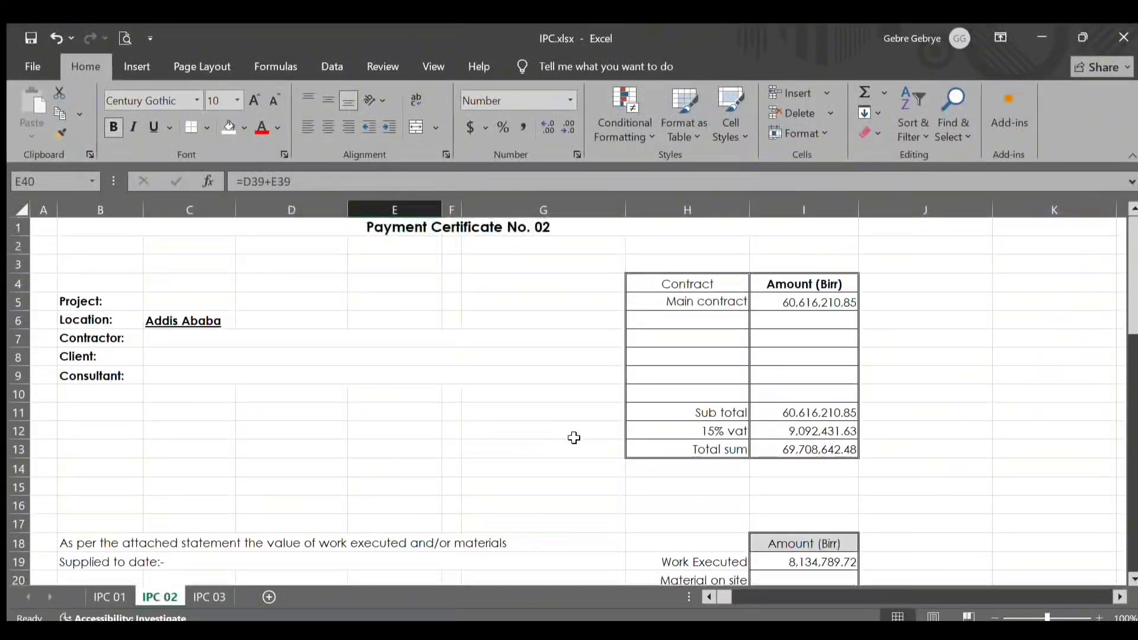
scroll(577, 435, "down", 2)
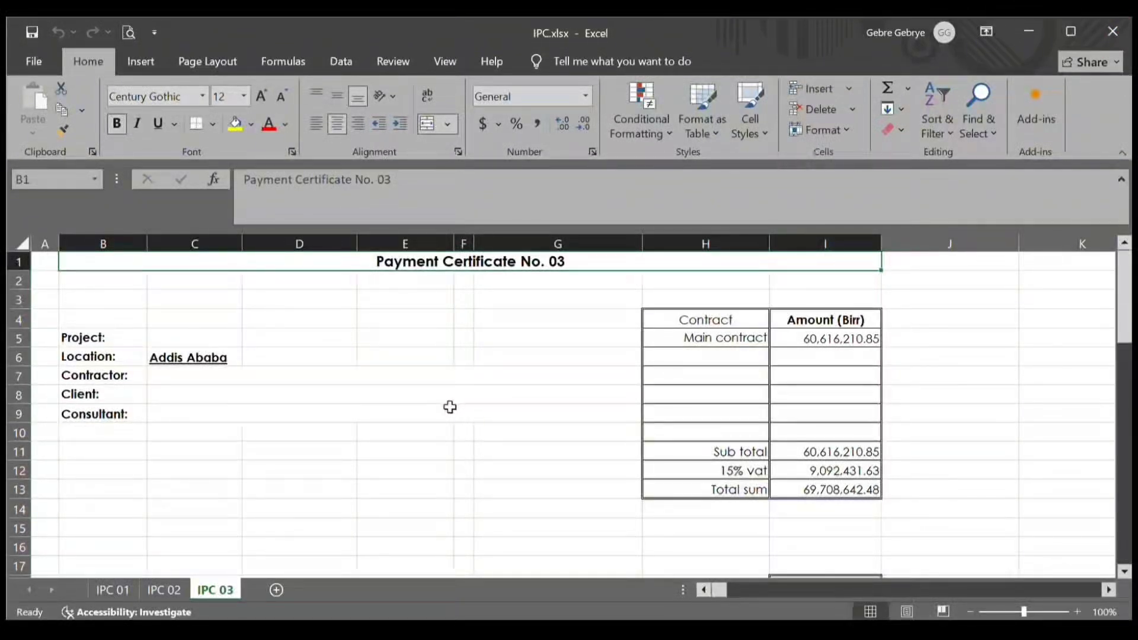
- Compare the Work Executed amount in I19 on the IPC 03 sheet with the one on IPC 02
scroll(633, 406, "down", 5)
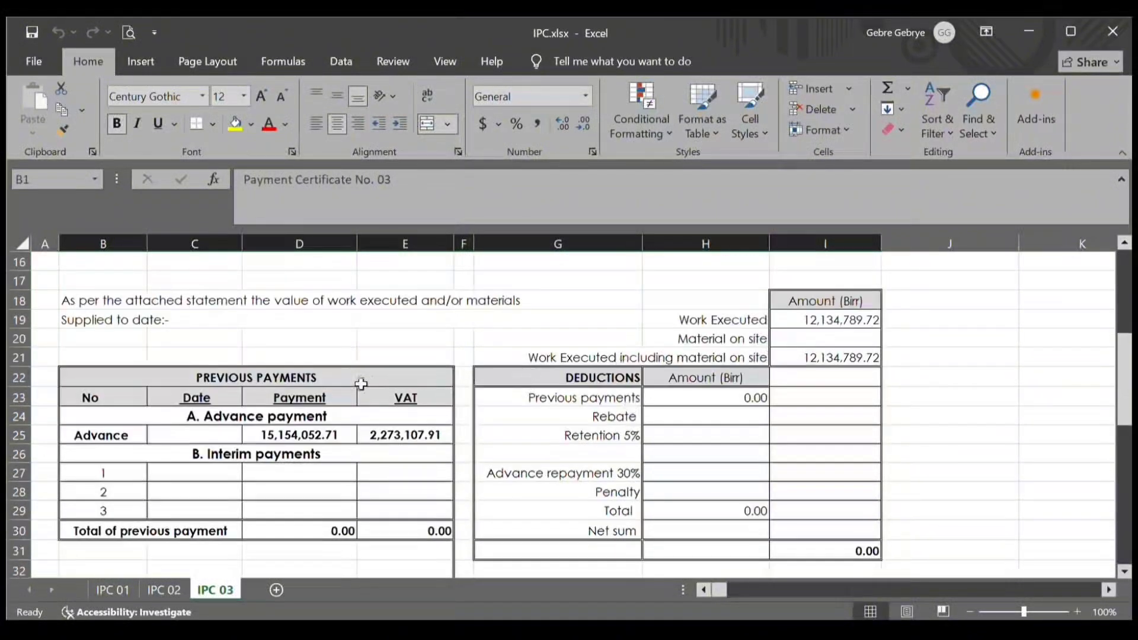
left_click(830, 325)
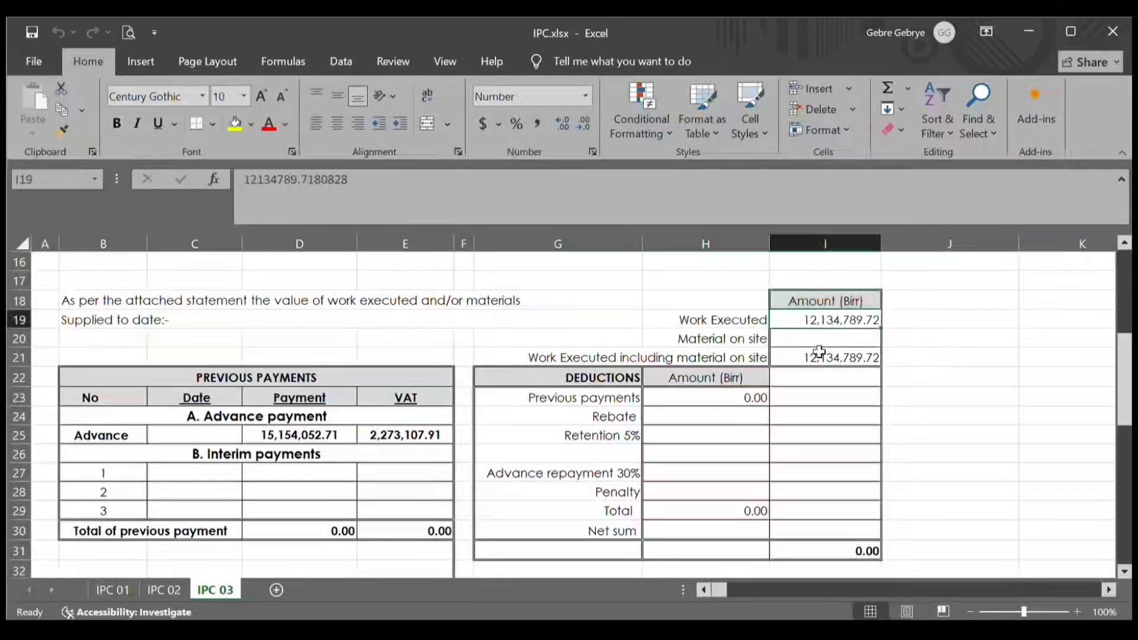
left_click(165, 591)
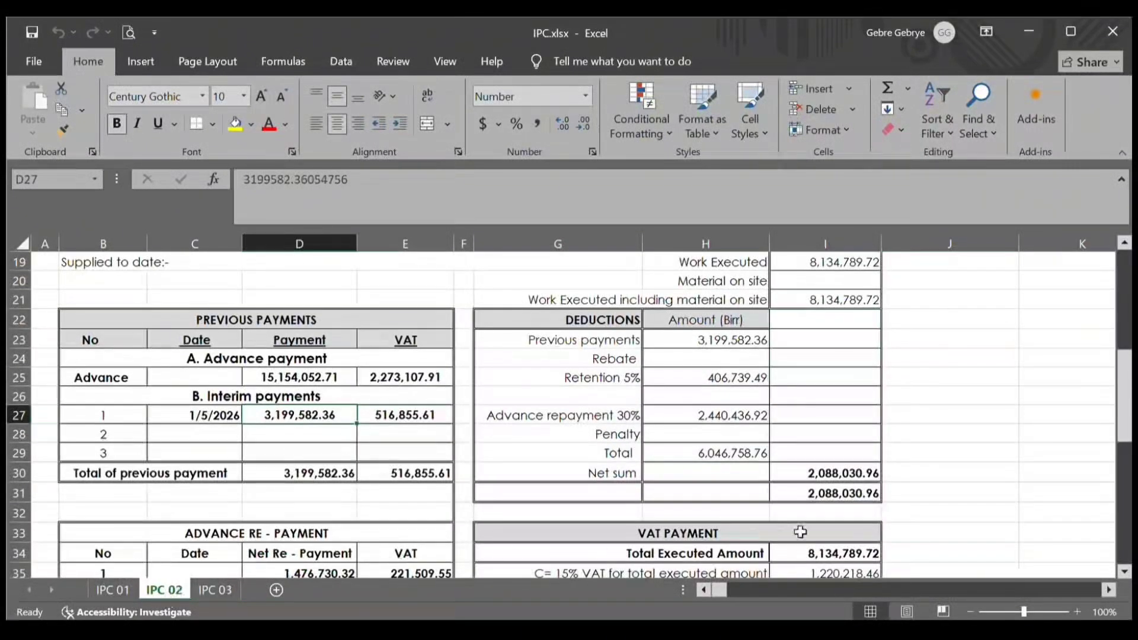
scroll(800, 527, "up", 4)
left_click(807, 498)
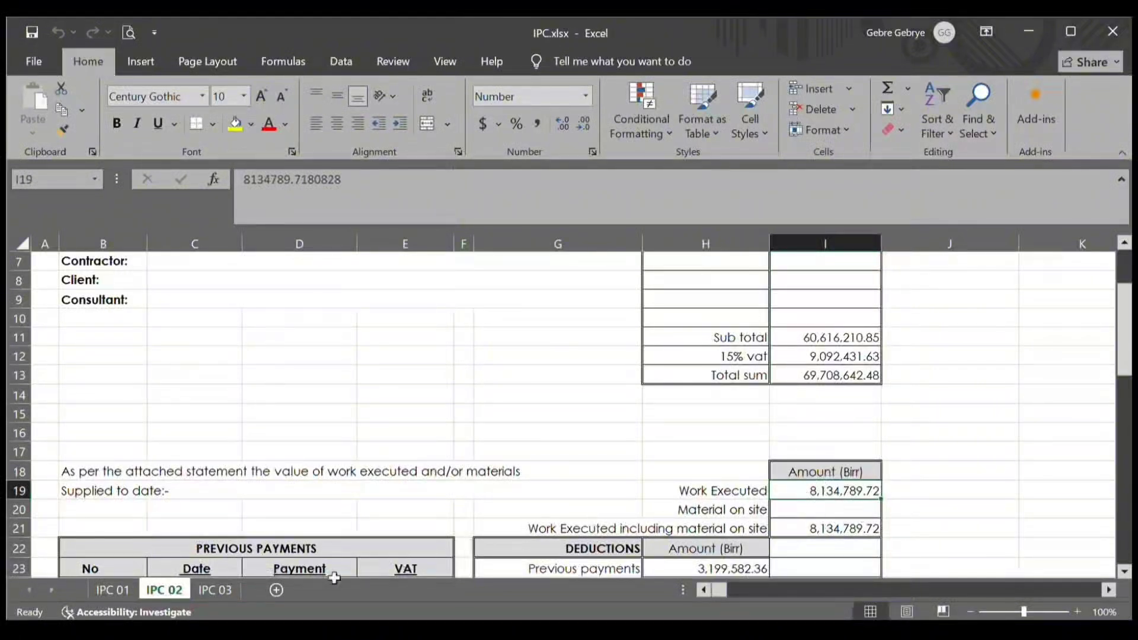
left_click(215, 591)
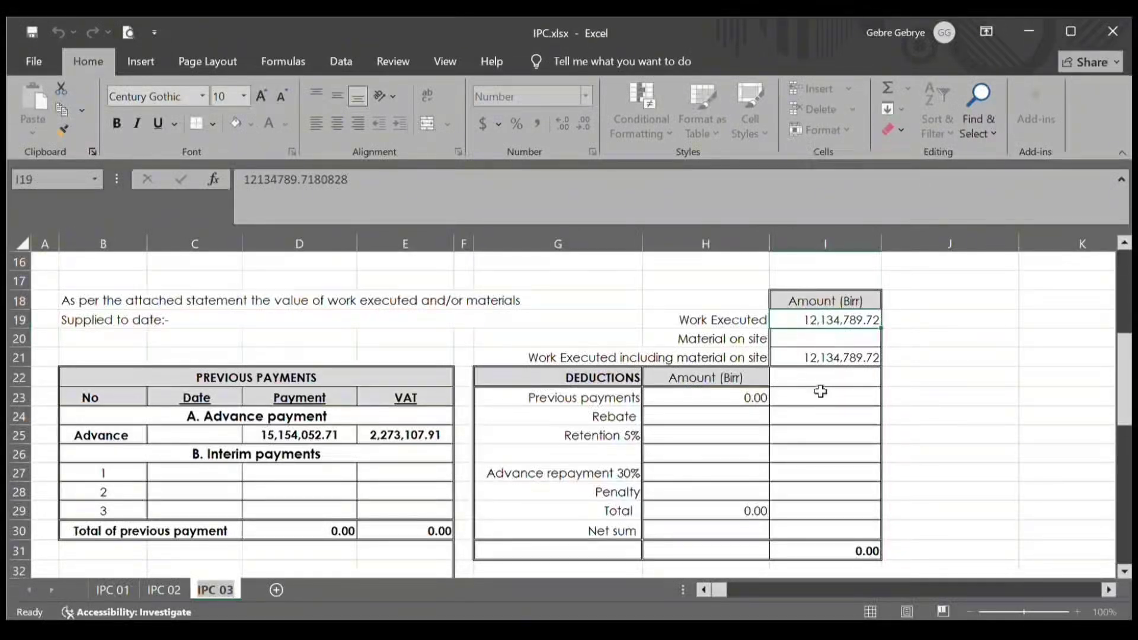
left_click(836, 338)
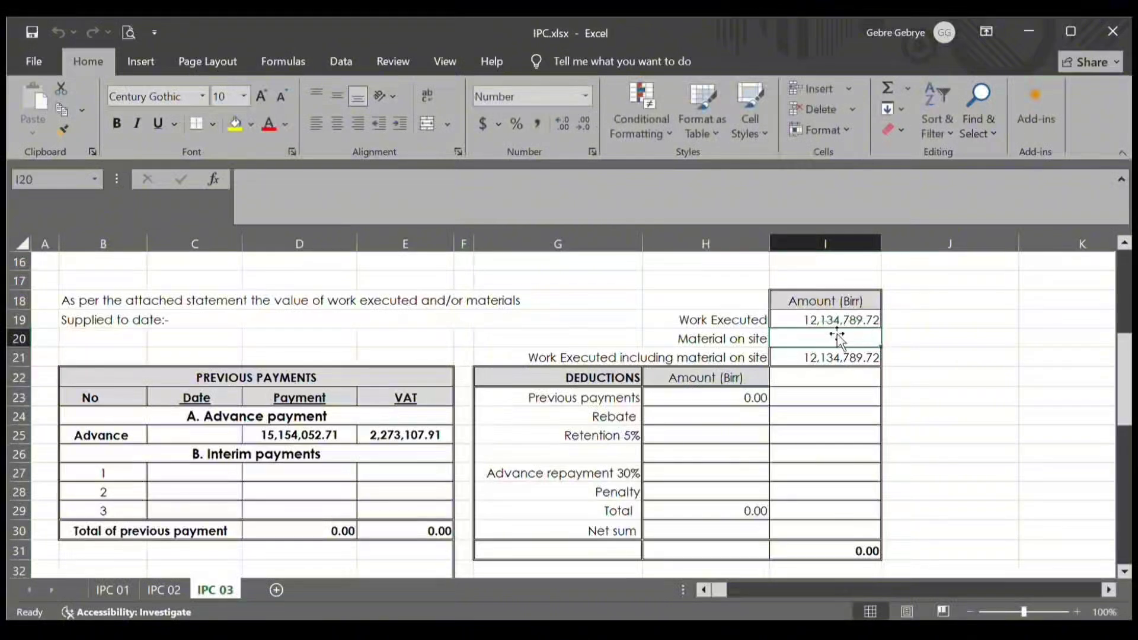
left_click(837, 328)
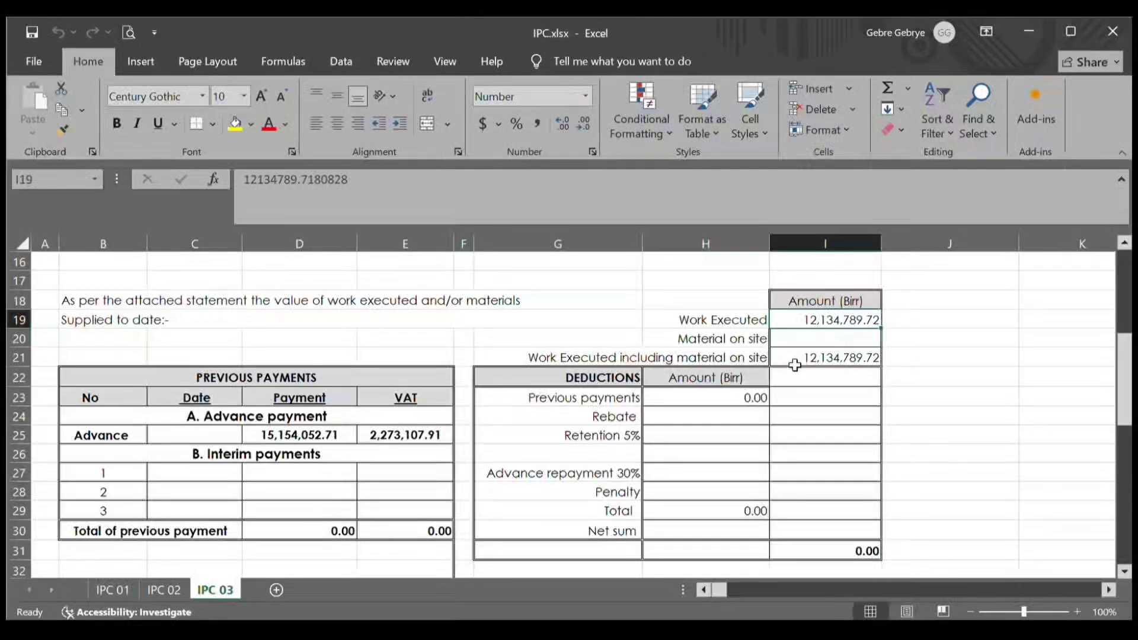
- Examine the previous payments, deductions, advance re-payment and VAT payment tables on the IPC 03 sheet for entries still missing
scroll(795, 366, "down", 4)
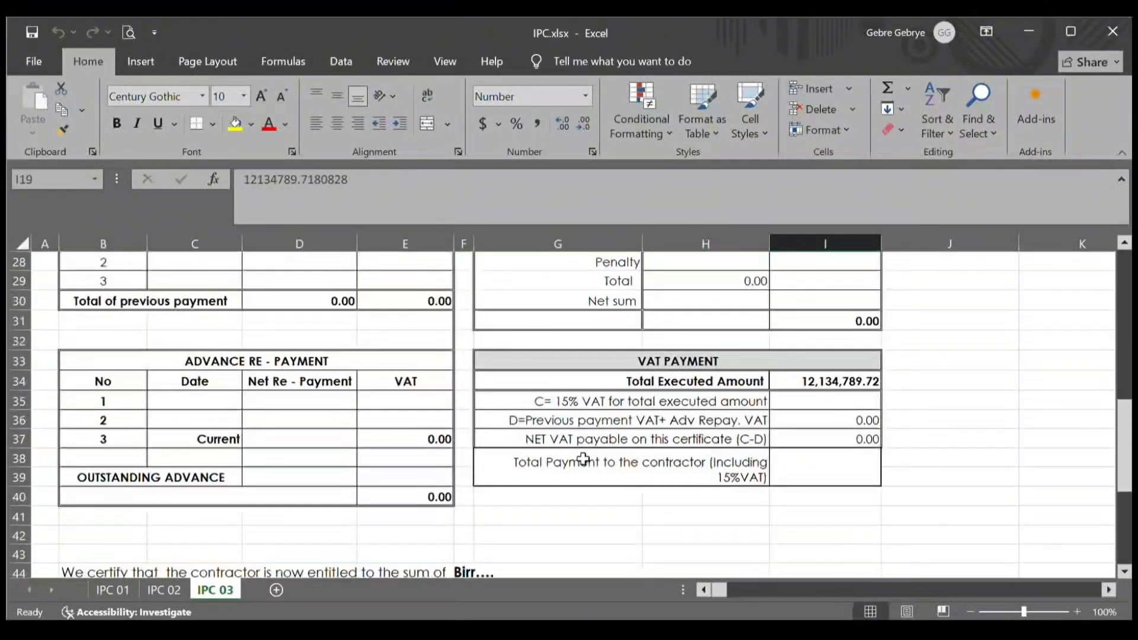
scroll(580, 458, "down", 1)
scroll(551, 451, "up", 4)
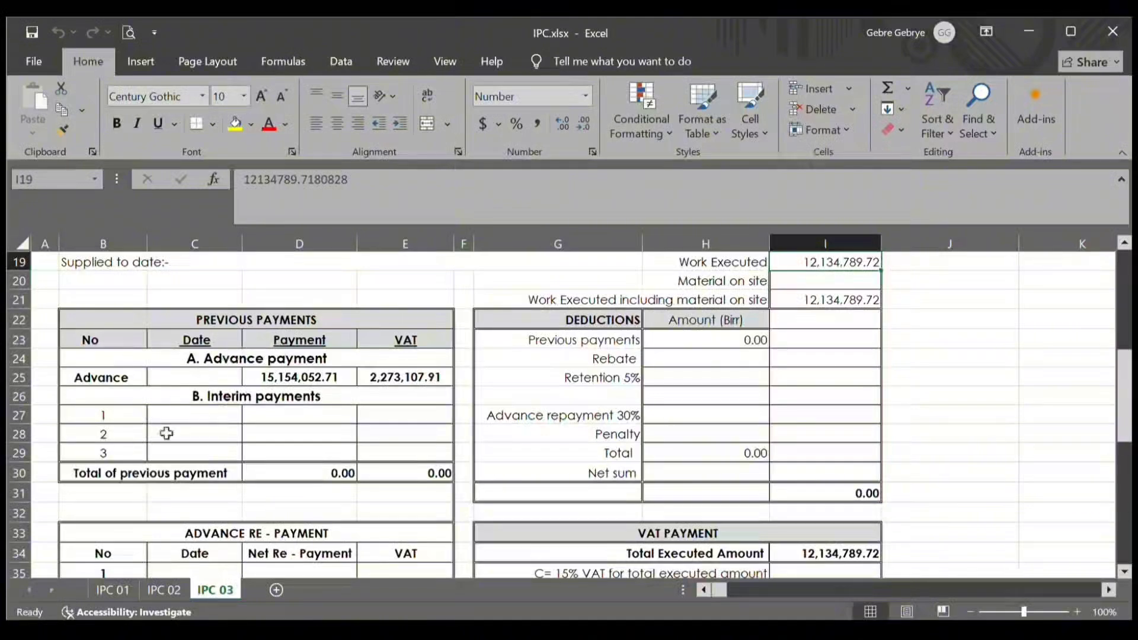
scroll(201, 466, "down", 4)
scroll(194, 467, "up", 5)
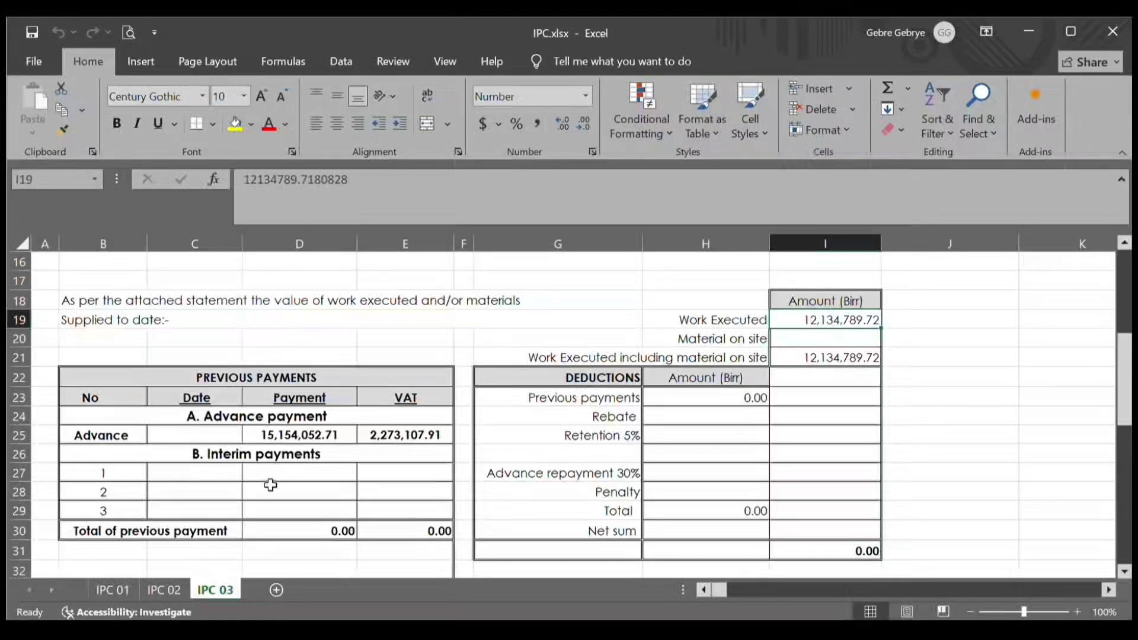
scroll(270, 484, "down", 4)
scroll(270, 484, "up", 5)
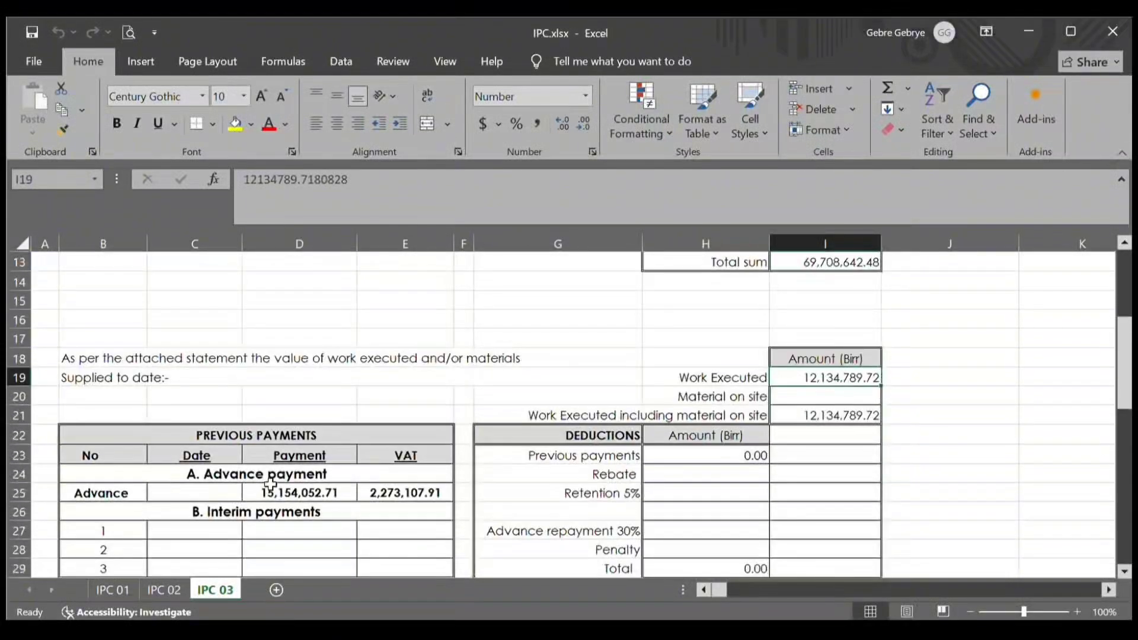
scroll(271, 484, "down", 2)
scroll(270, 484, "down", 1)
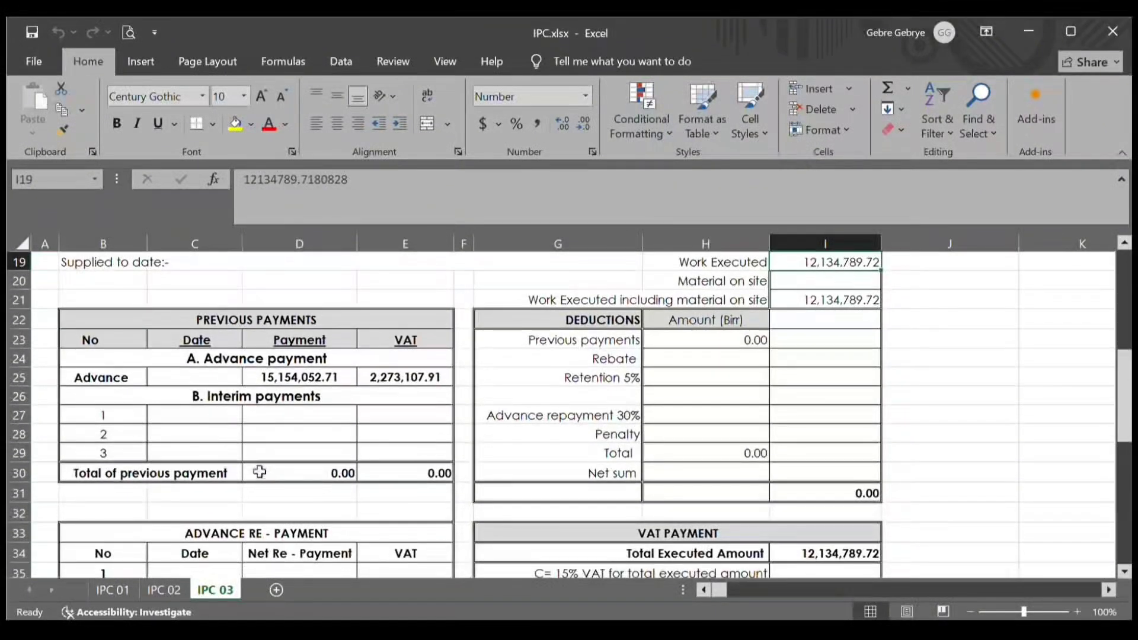
- Check the date and payment of the first interim payment in row 27 on the IPC 02 sheet
left_click(214, 430)
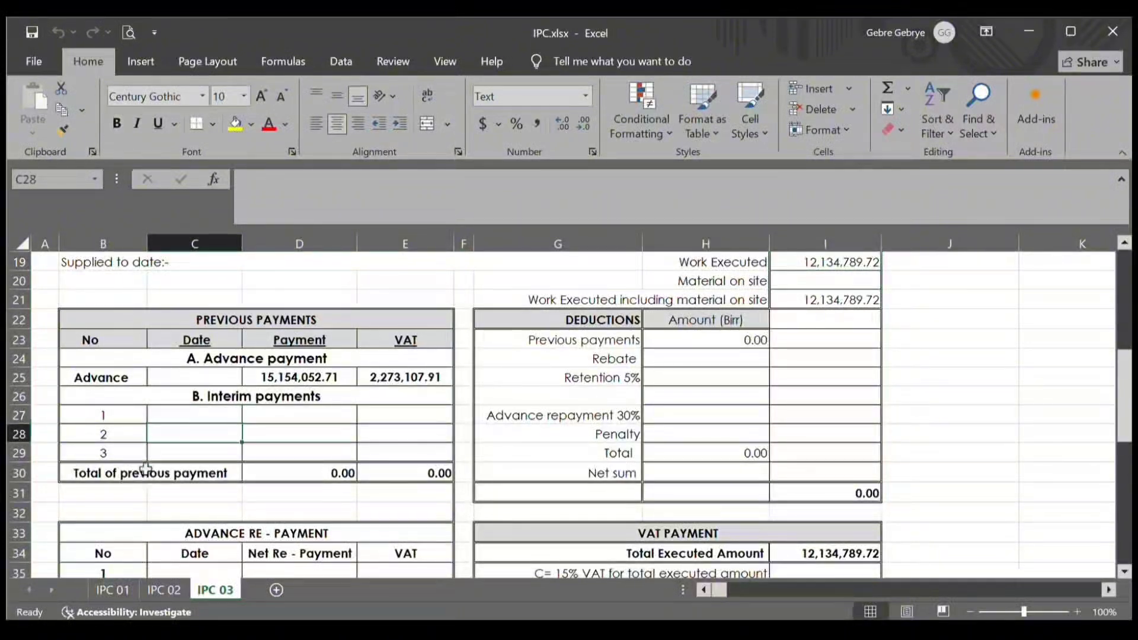
left_click(164, 590)
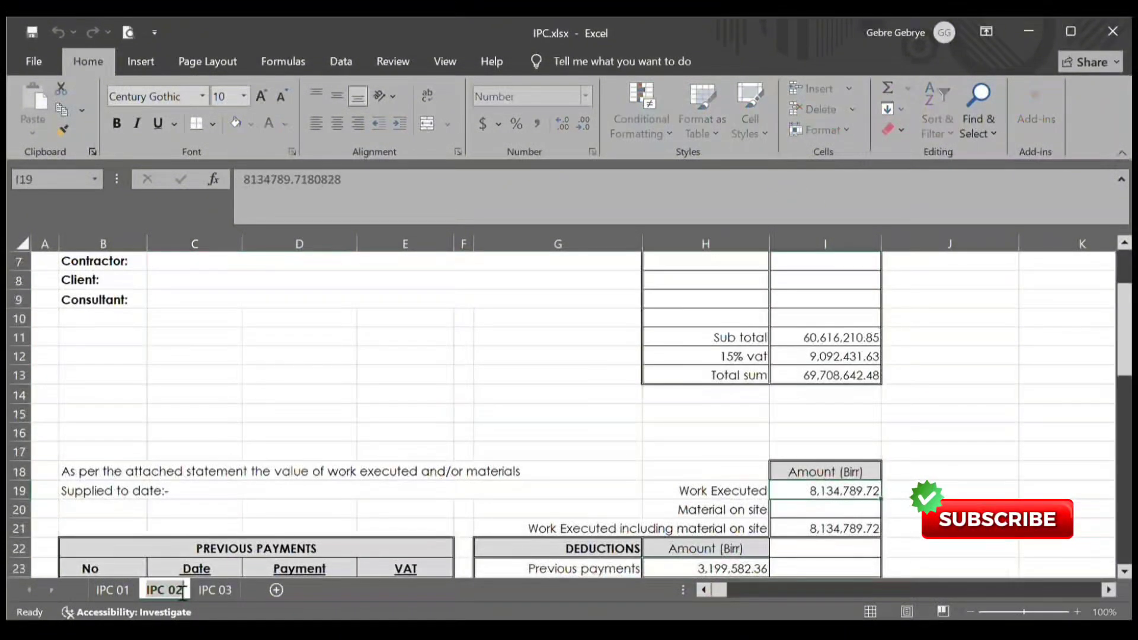
left_click(252, 471)
scroll(251, 471, "down", 4)
left_click(229, 437)
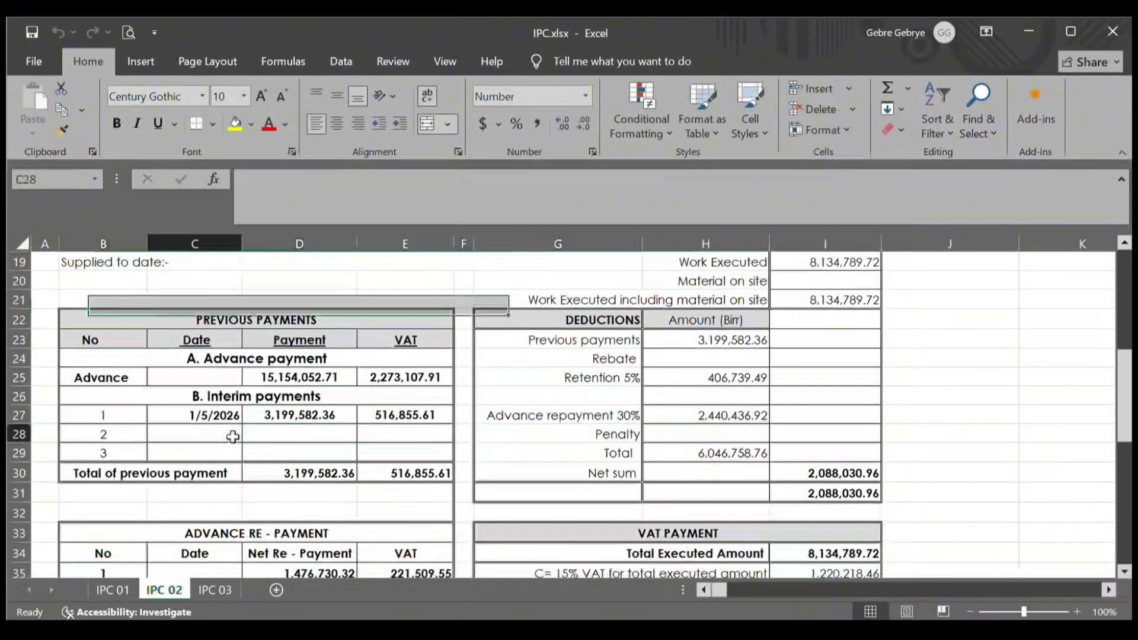
left_click(291, 420)
left_click(215, 422)
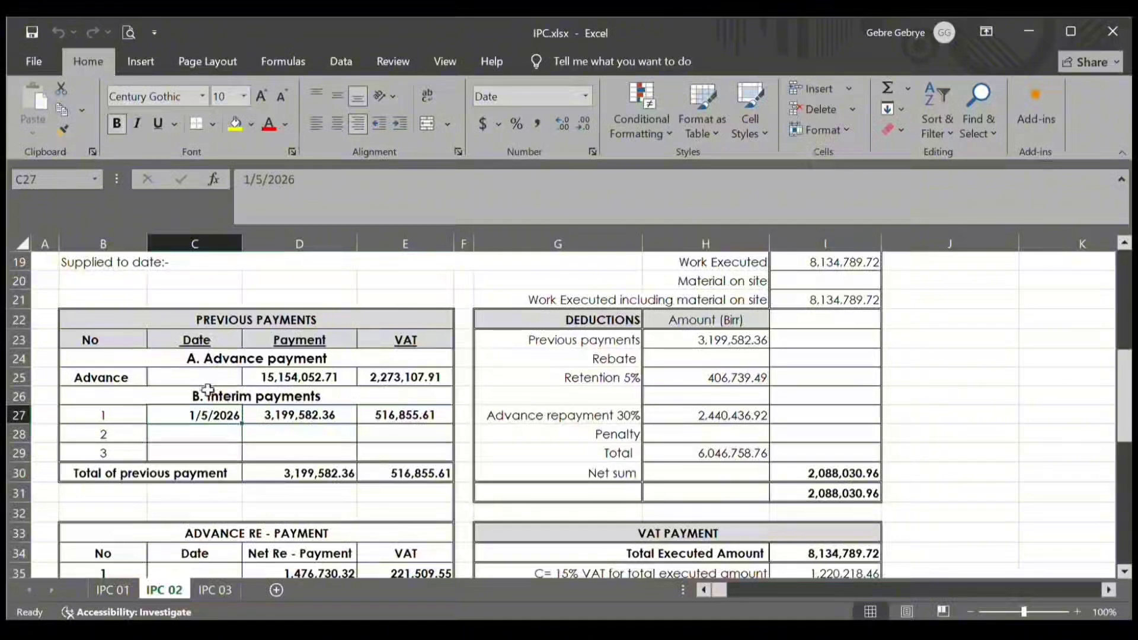
- Copy the first interim payment from D27 on the IPC 02 sheet into D27 of the previous payments table on IPC 03
left_click(204, 434)
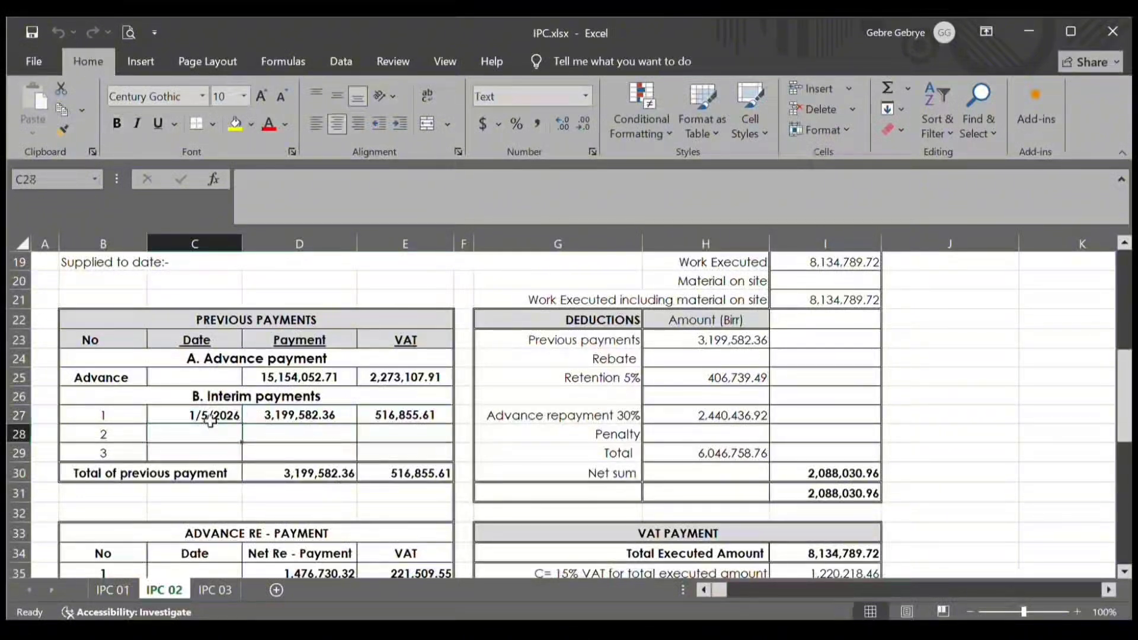
left_click(211, 421)
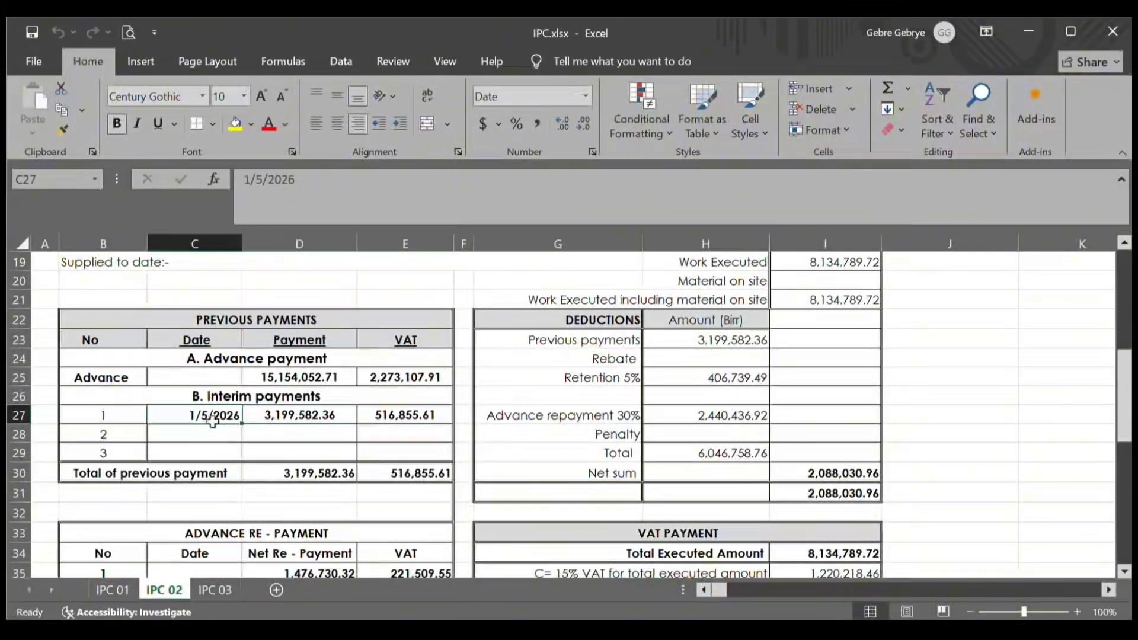
left_click(287, 422)
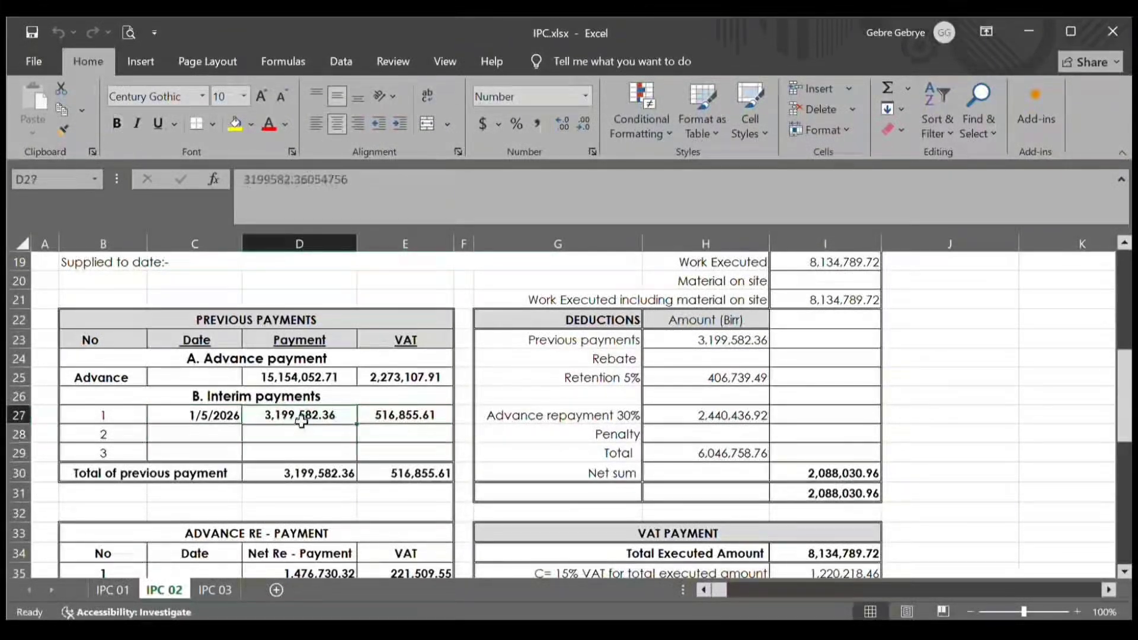
left_click_drag(303, 416, 381, 415)
left_click(381, 415)
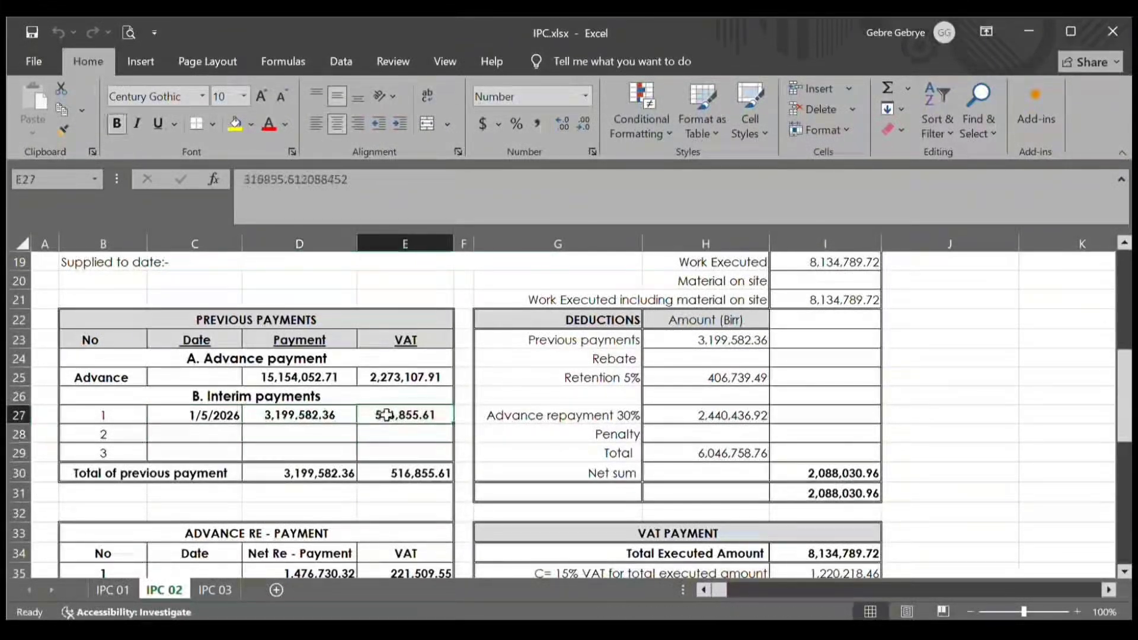
left_click(323, 422)
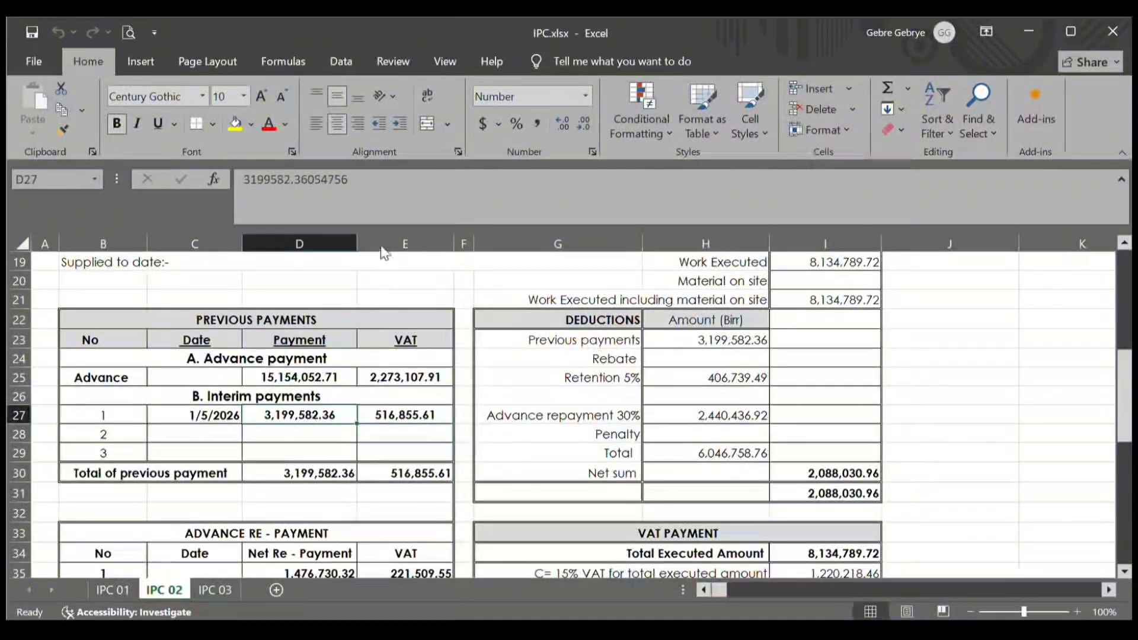
key("ctrl+c")
left_click(221, 590)
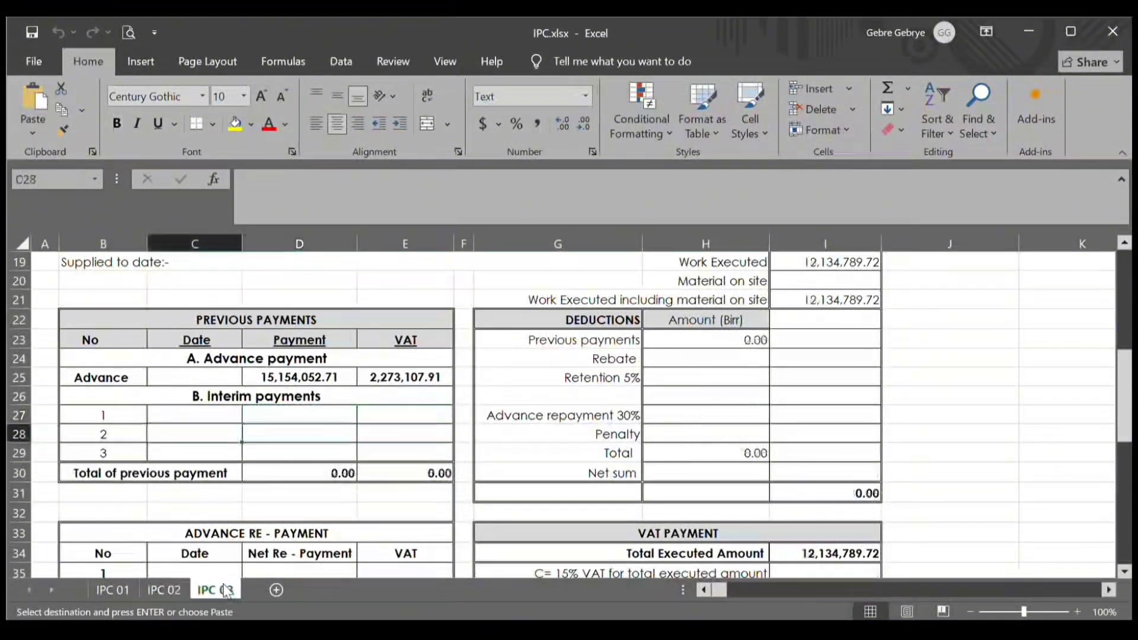
left_click(271, 415)
key("ctrl+v")
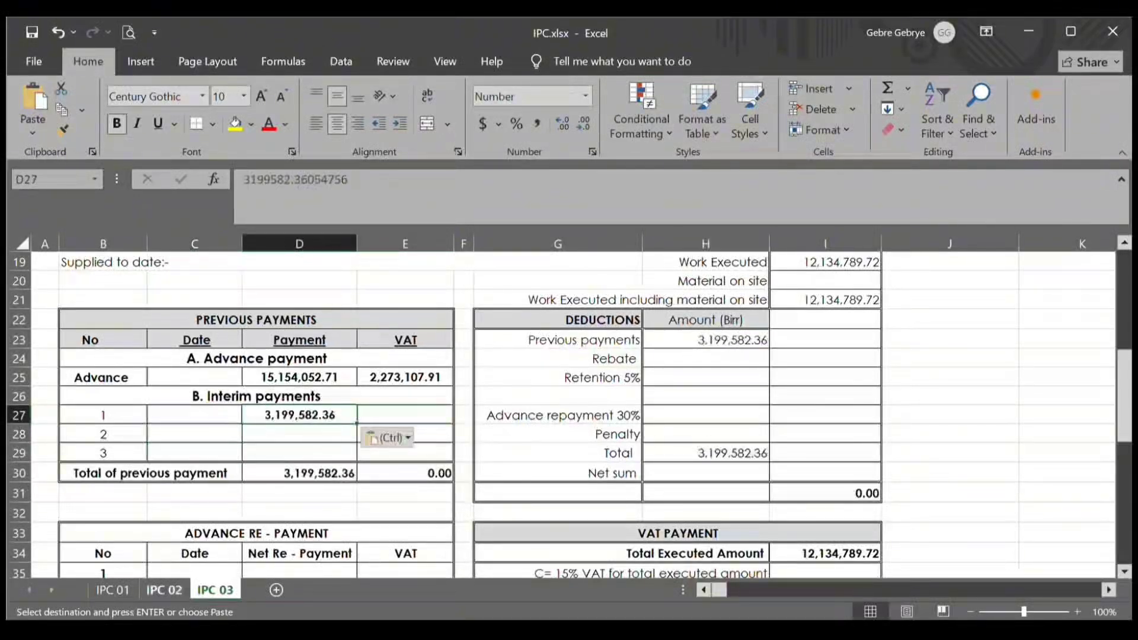
- Copy the first interim payment's VAT from E27 on the IPC 02 sheet into E27 on IPC 03
key("ctrl+Page_Up")
left_click(388, 418)
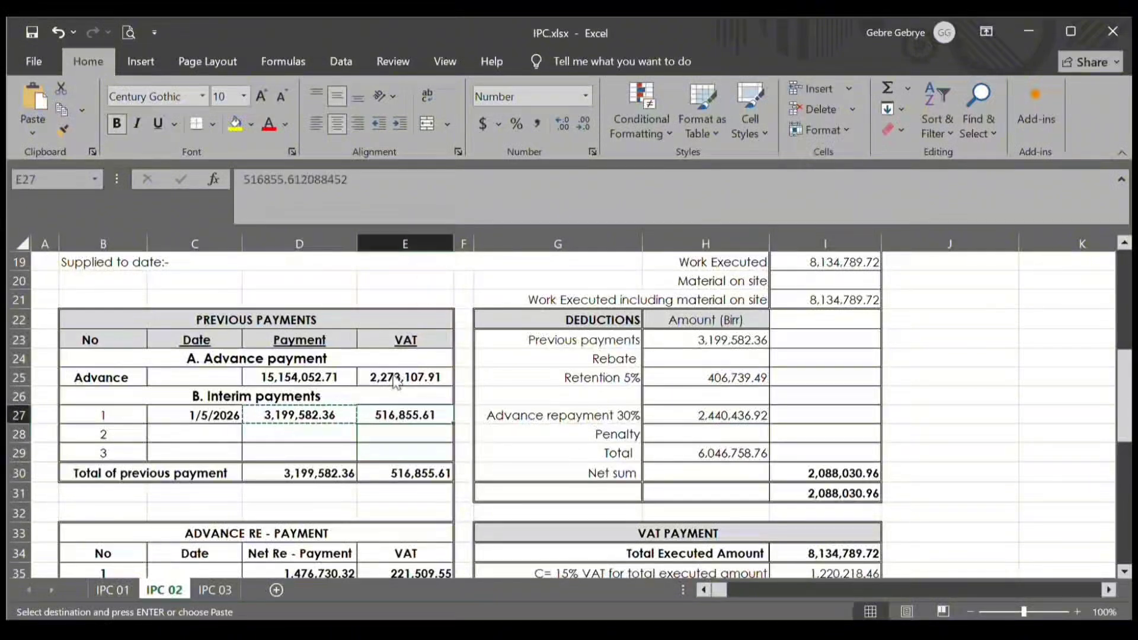
right_click(380, 414)
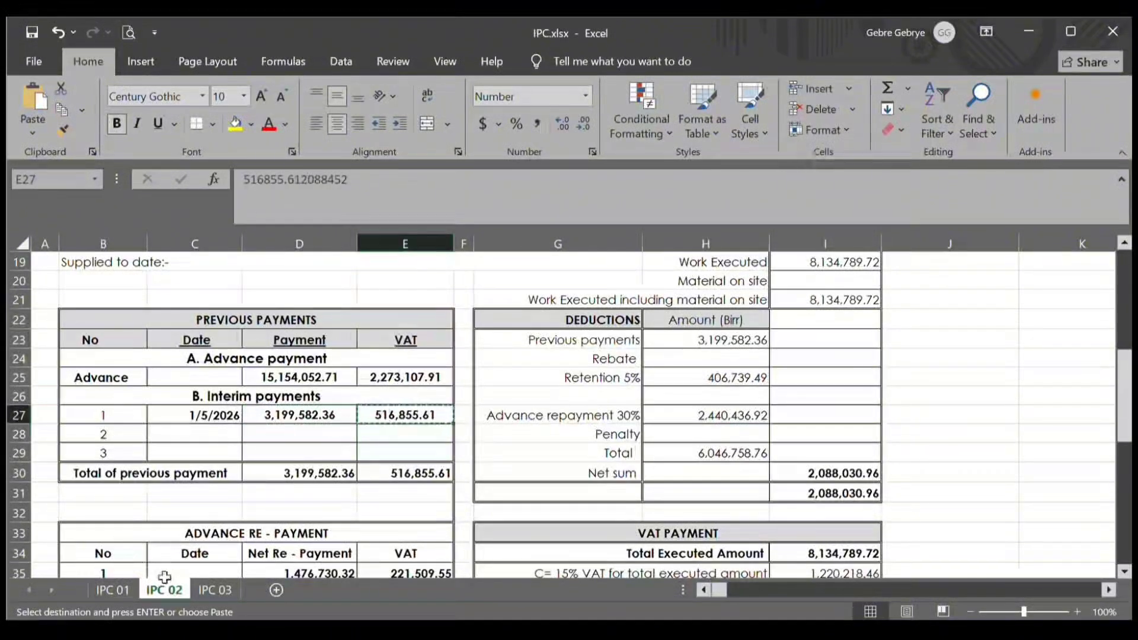
left_click(210, 590)
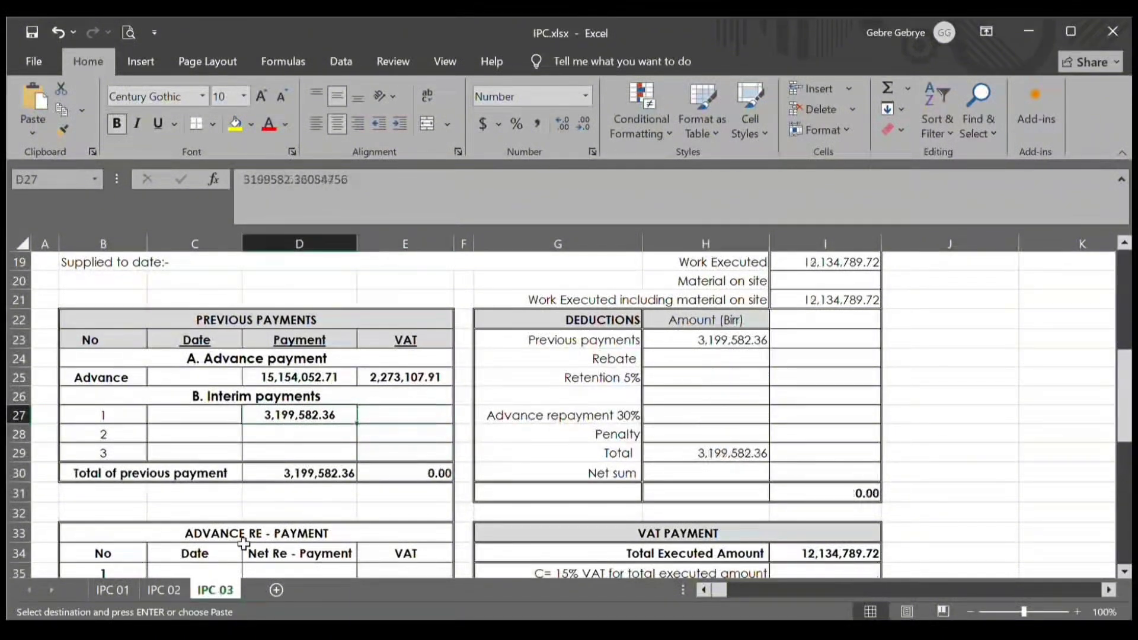
left_click(392, 419)
key("ctrl+v")
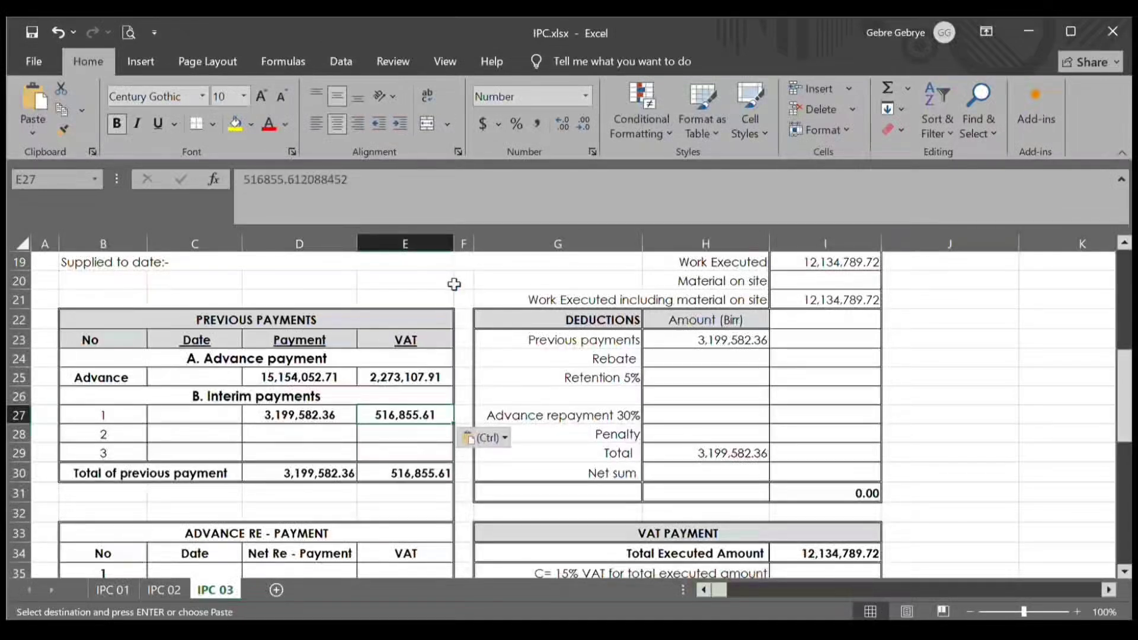
- Copy the net sum in I31 on the IPC 02 sheet and paste it as a value into payment 2, cell D28, on IPC 03
left_click(174, 590)
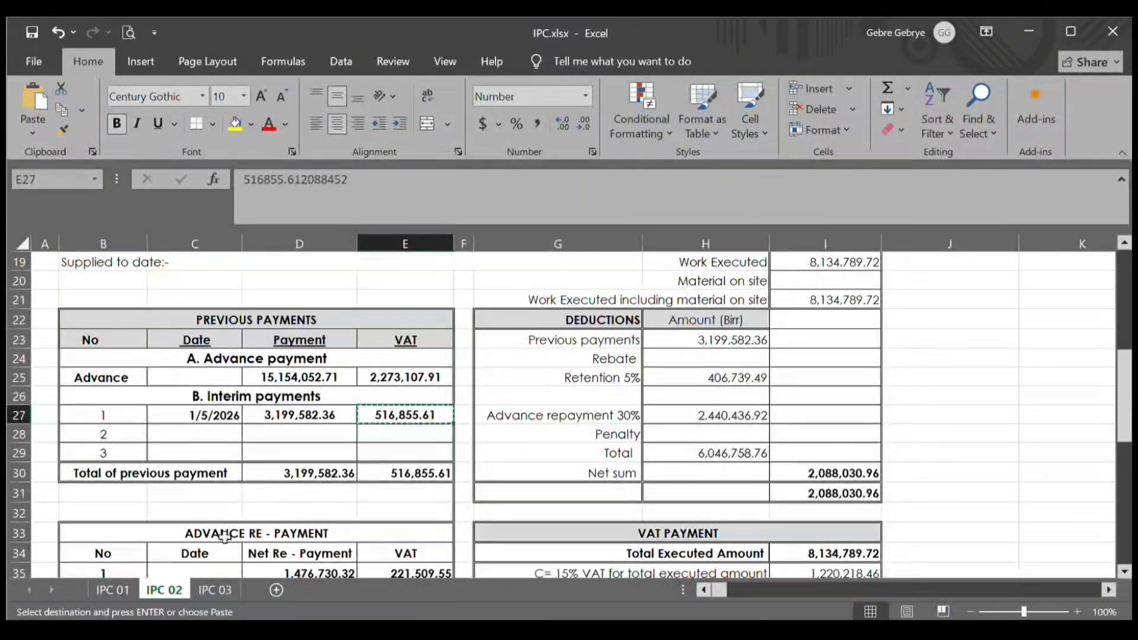
scroll(281, 448, "down", 3)
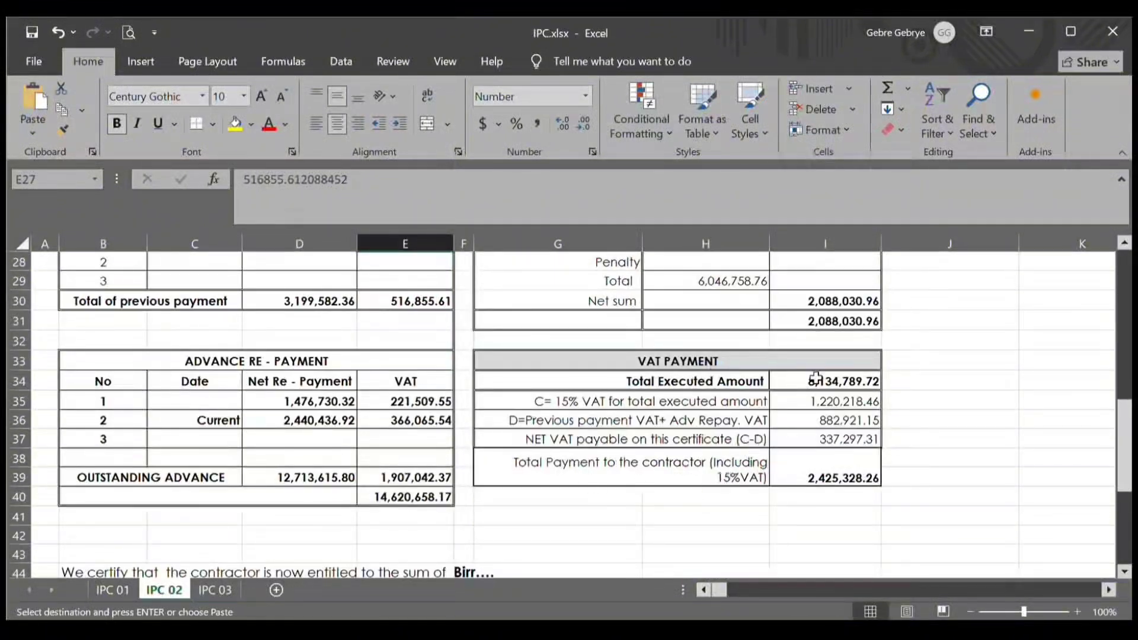
scroll(832, 398, "up", 1)
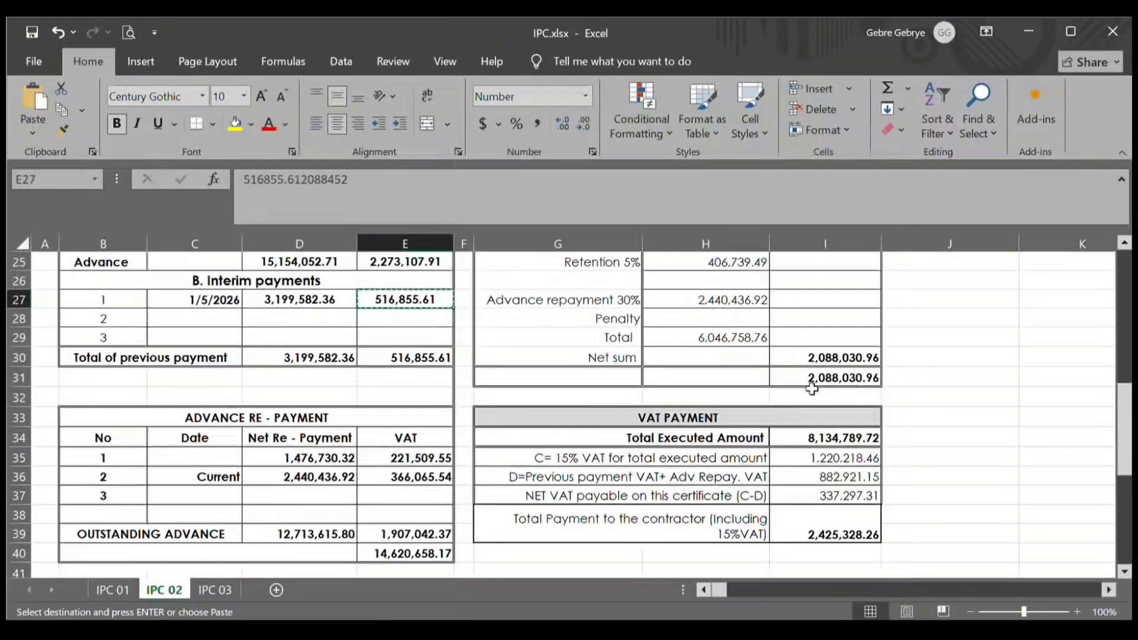
left_click(825, 379)
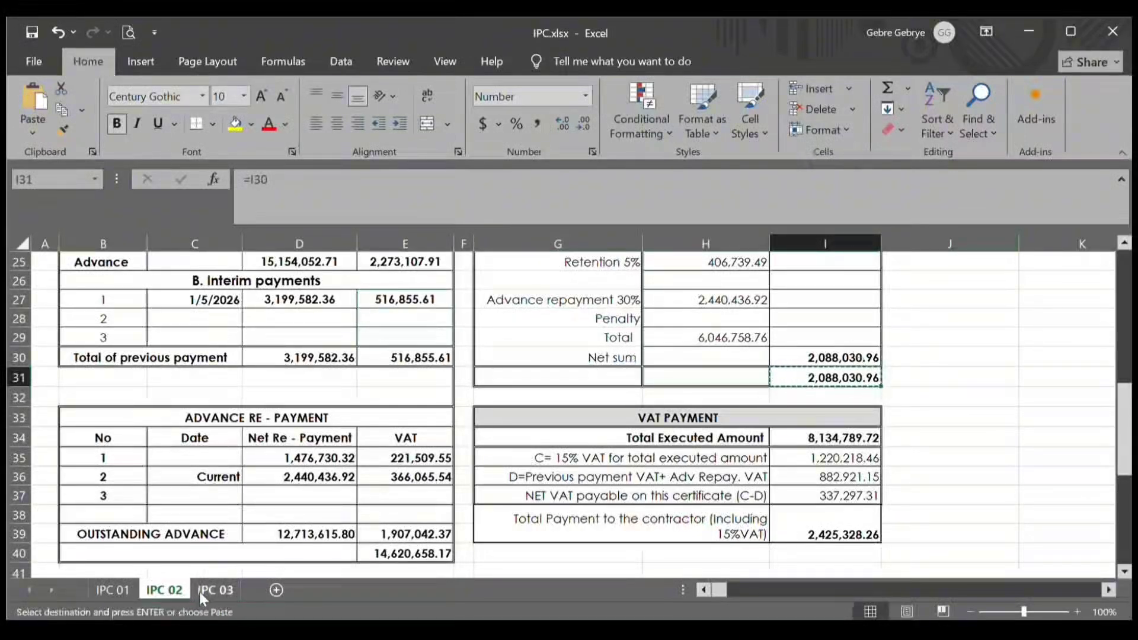
left_click(220, 588)
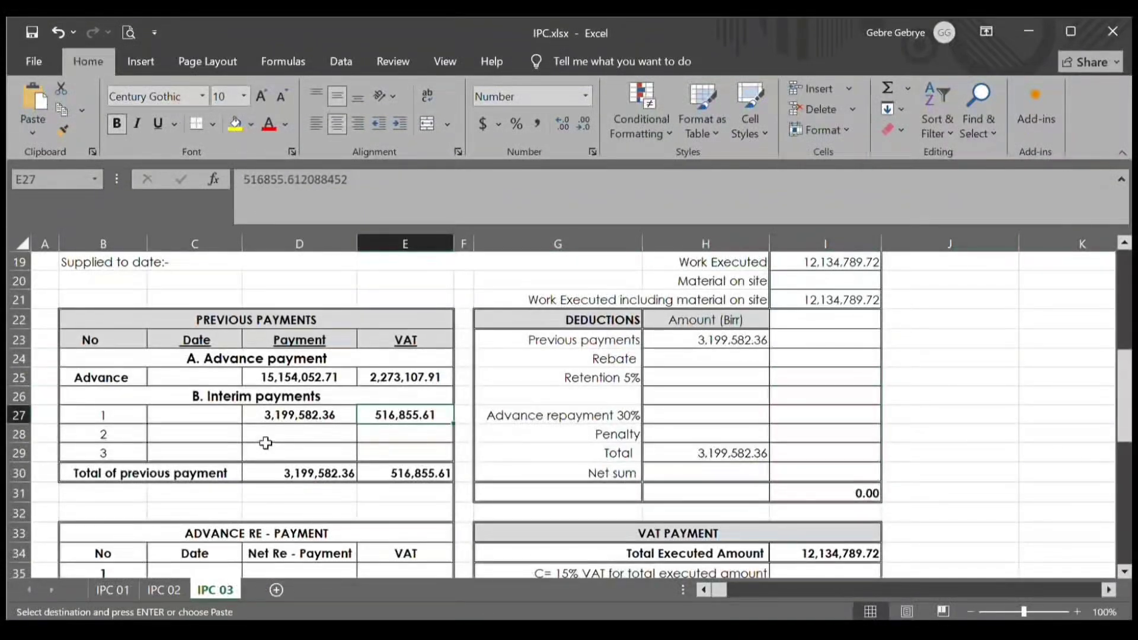
left_click(266, 442)
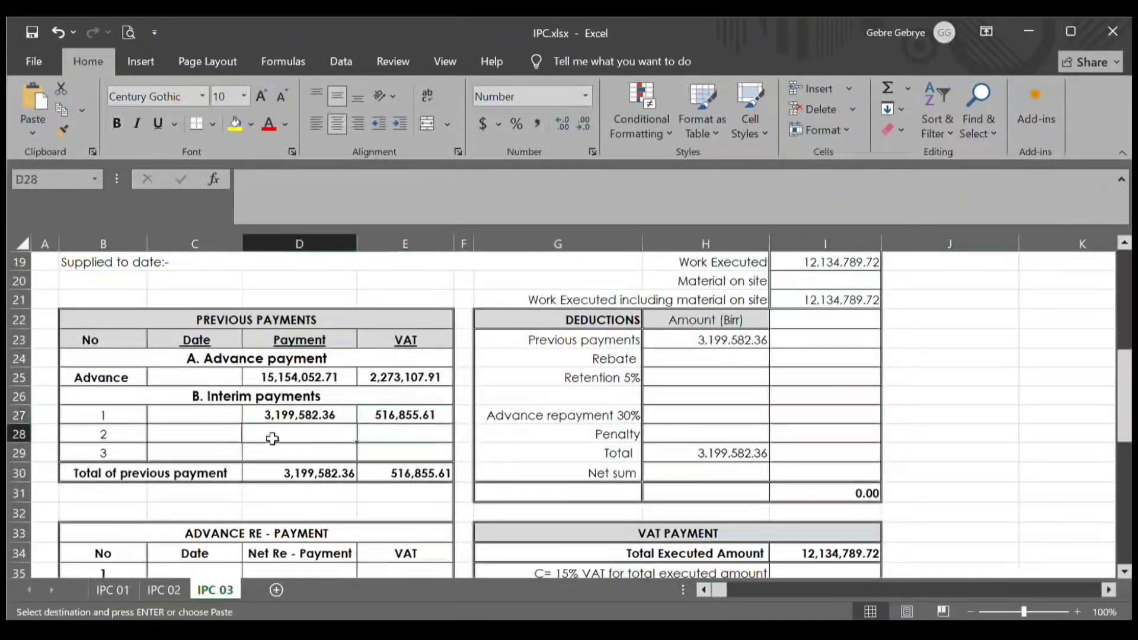
key("ctrl+v")
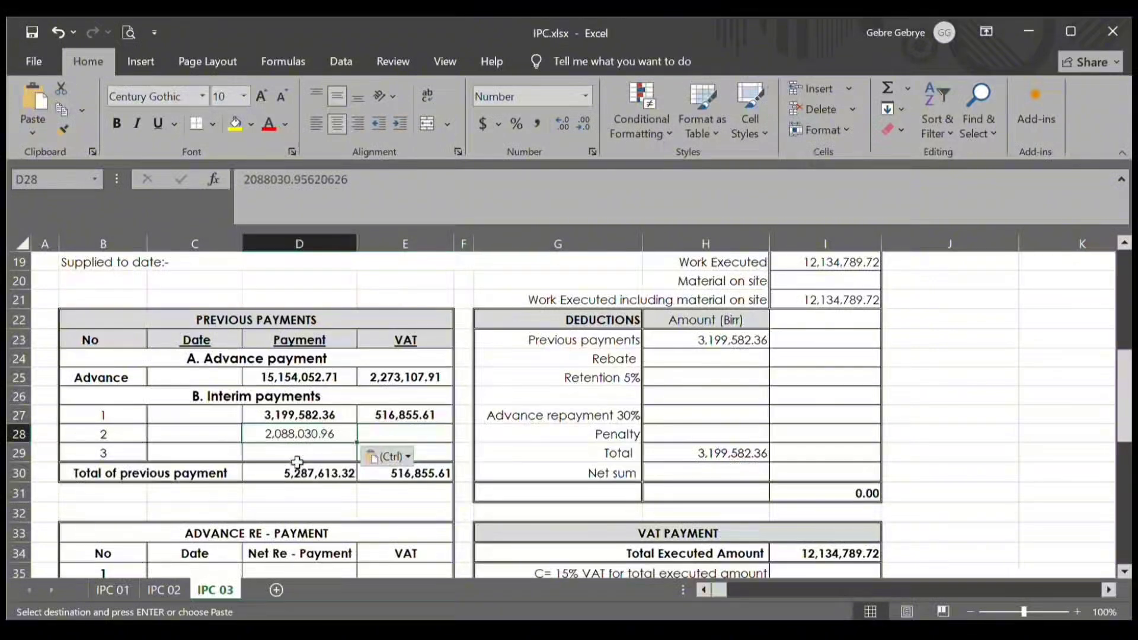
- Copy the net VAT payable in I37 on the IPC 02 sheet and paste it as a value into E28 on IPC 03
left_click(160, 590)
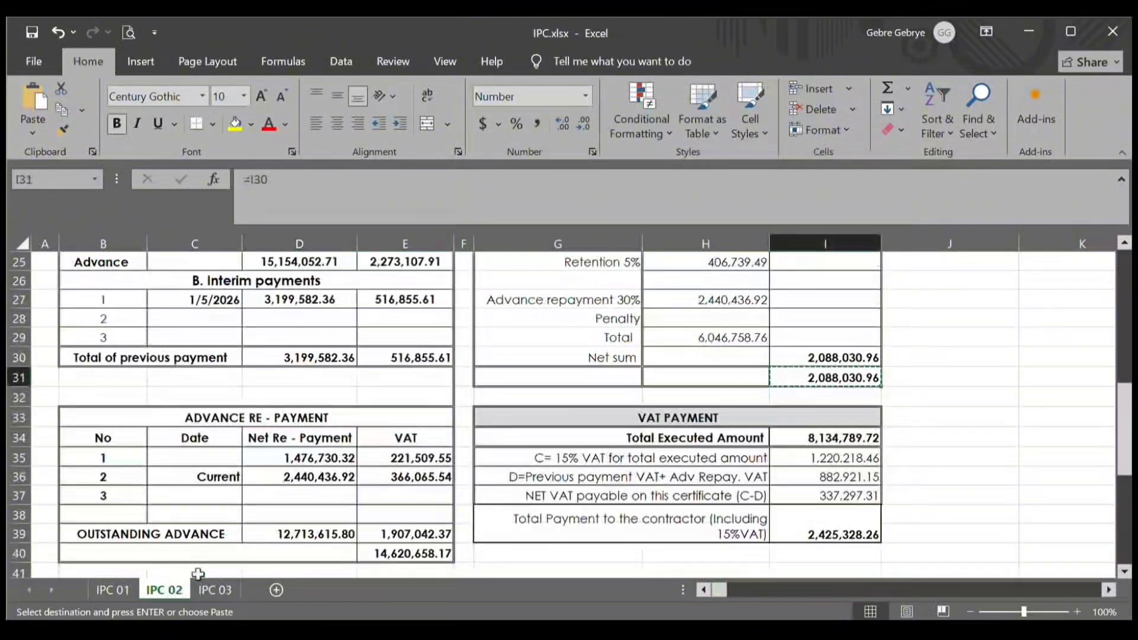
scroll(800, 485, "down", 1)
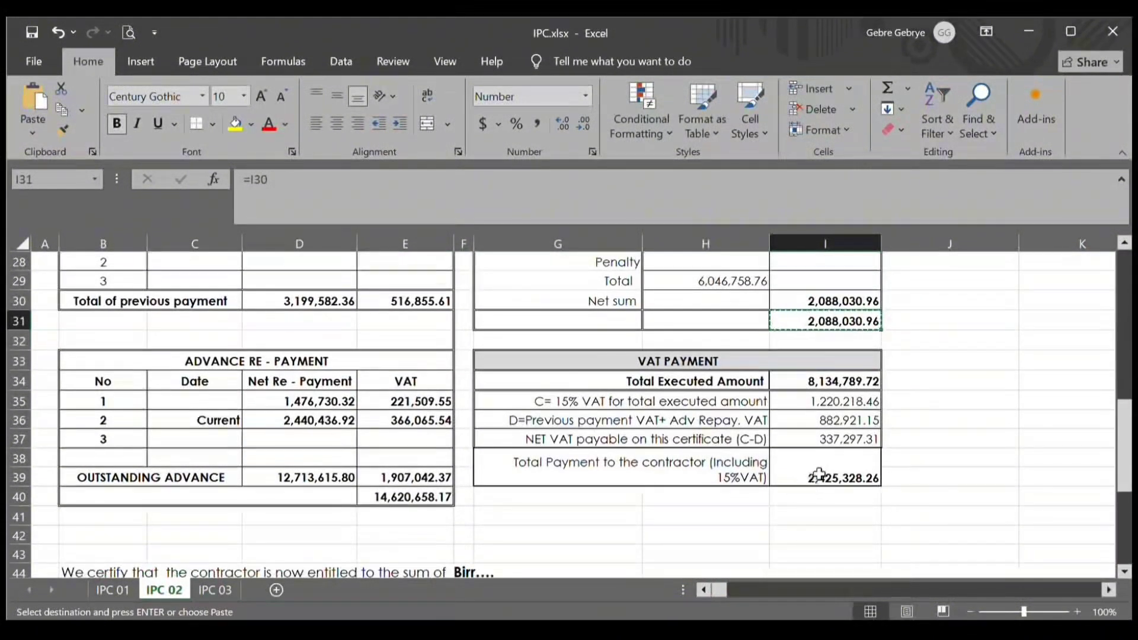
left_click(837, 441)
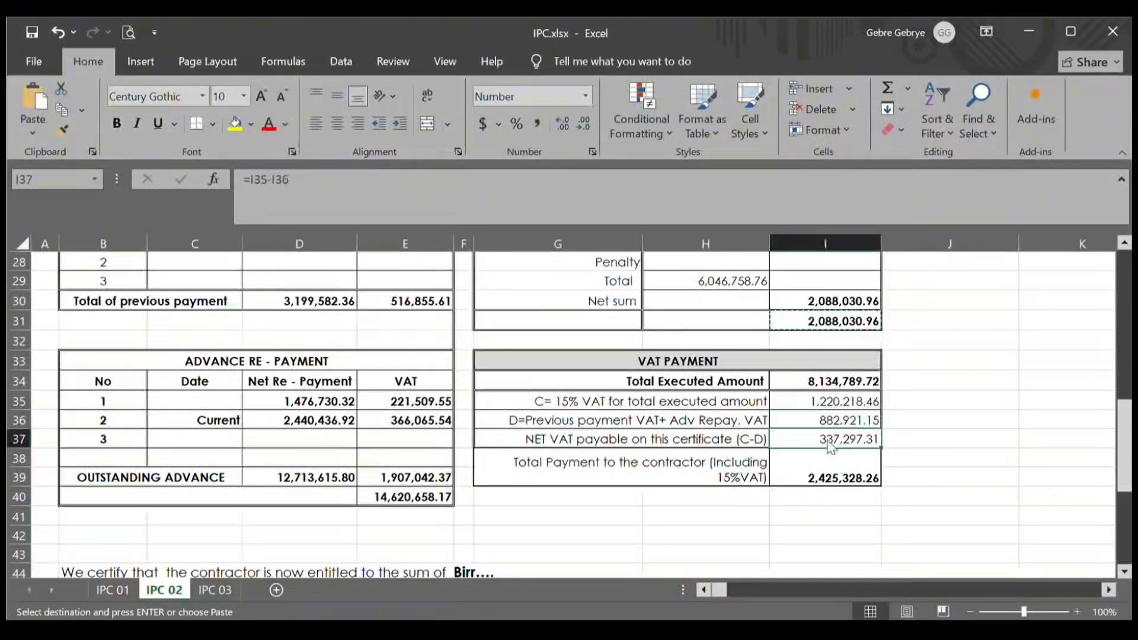
key("ctrl+c")
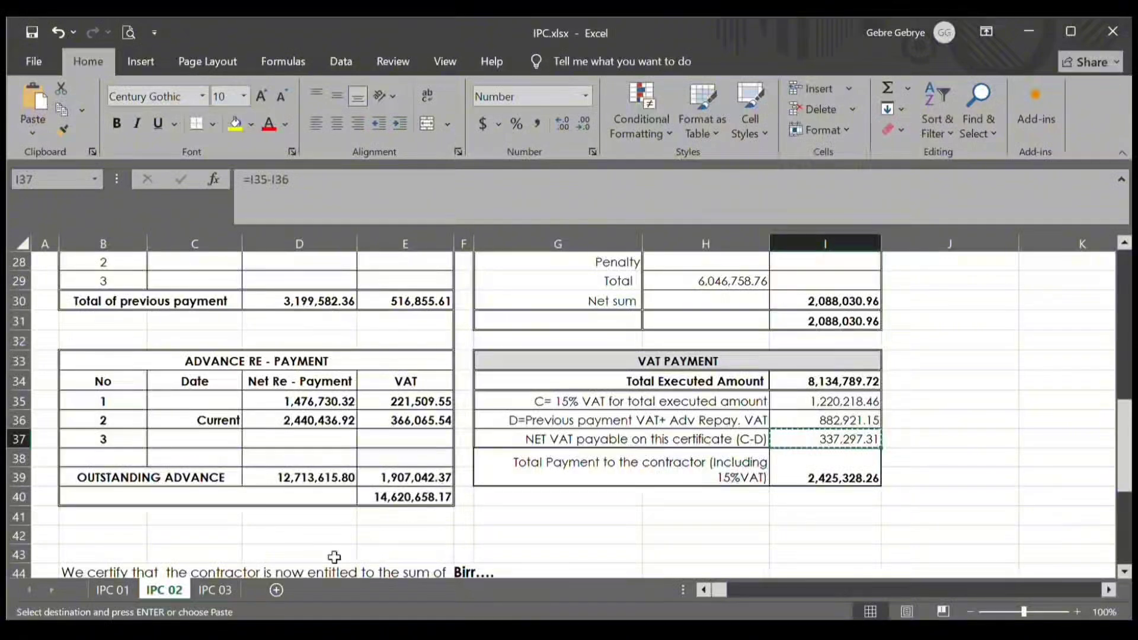
left_click(215, 590)
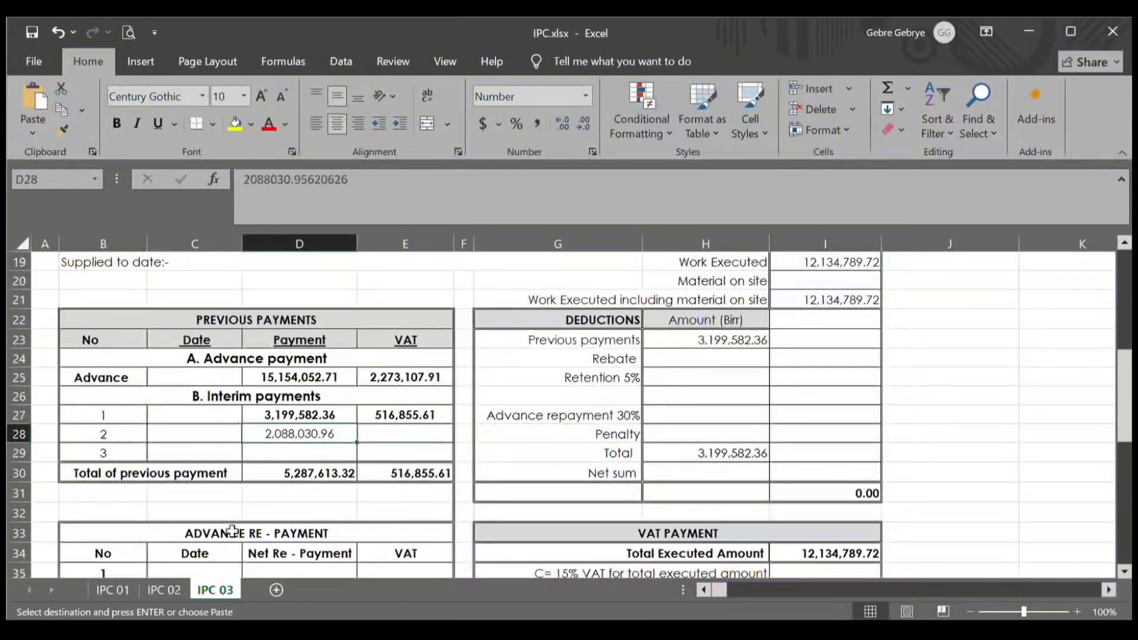
left_click(397, 433)
key("ctrl+v")
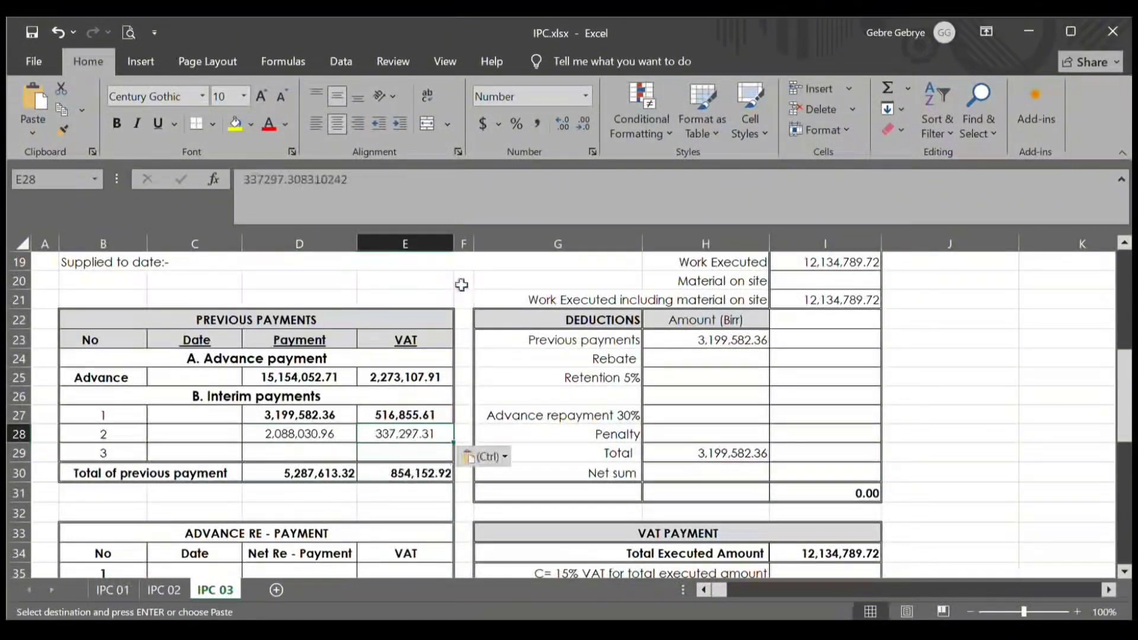
- Check the formula for the total payment to the contractor including VAT in I39 on the IPC 02 sheet
left_click(172, 591)
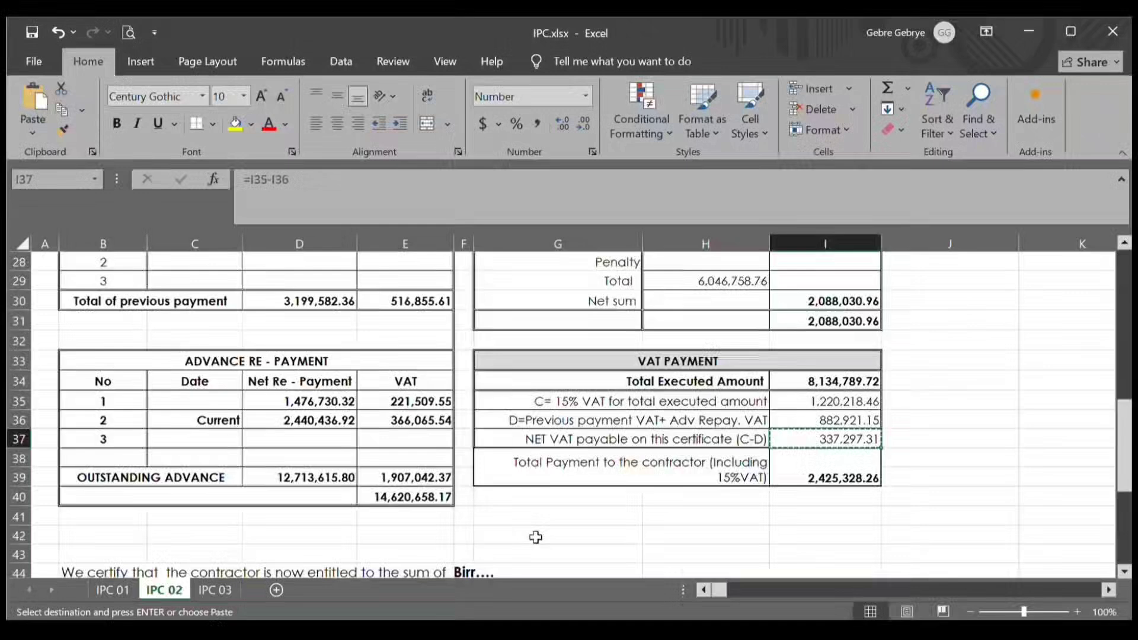
double_click(842, 480)
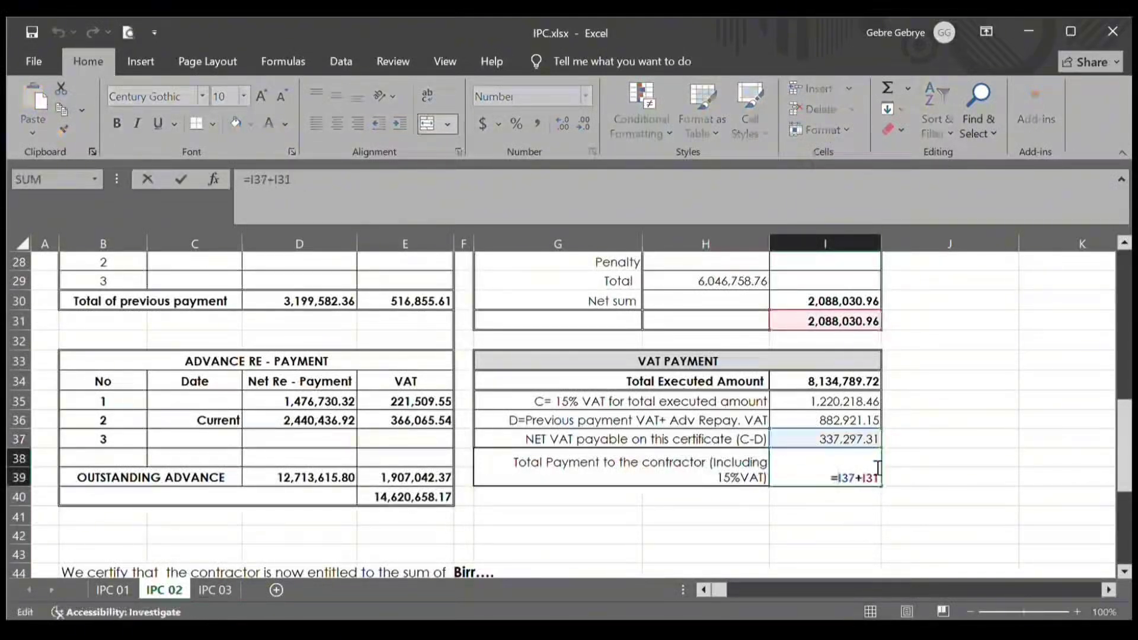
key("Return")
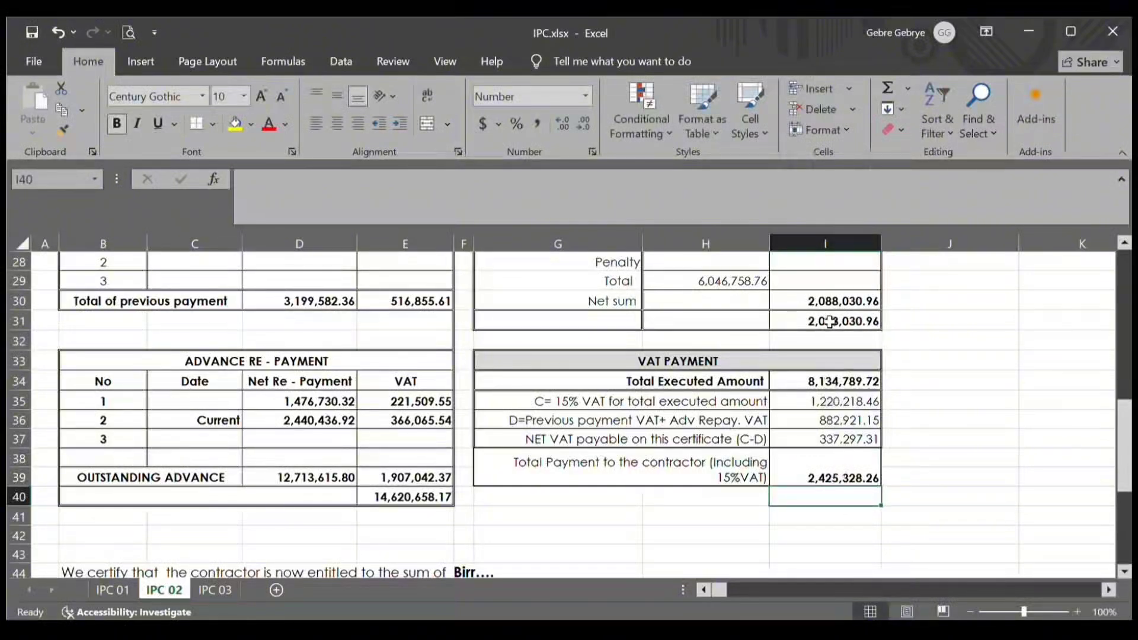
- Apply the bold formatting of D27 on the IPC 03 sheet to the second payment's cells D28 and E28 with Format Painter
left_click(228, 591)
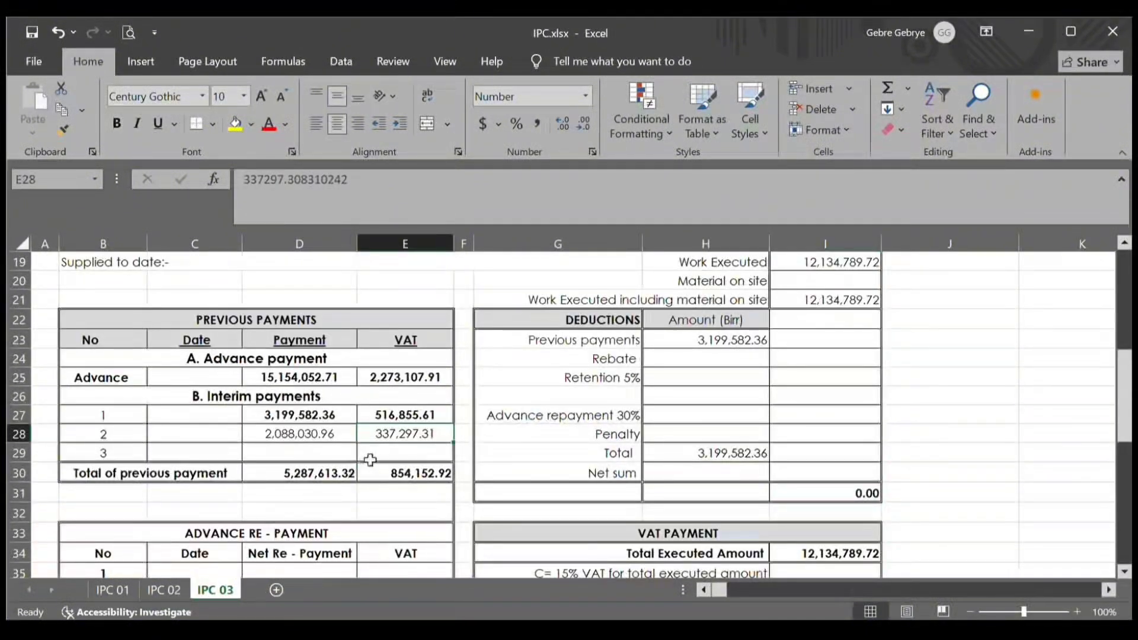
double_click(313, 420)
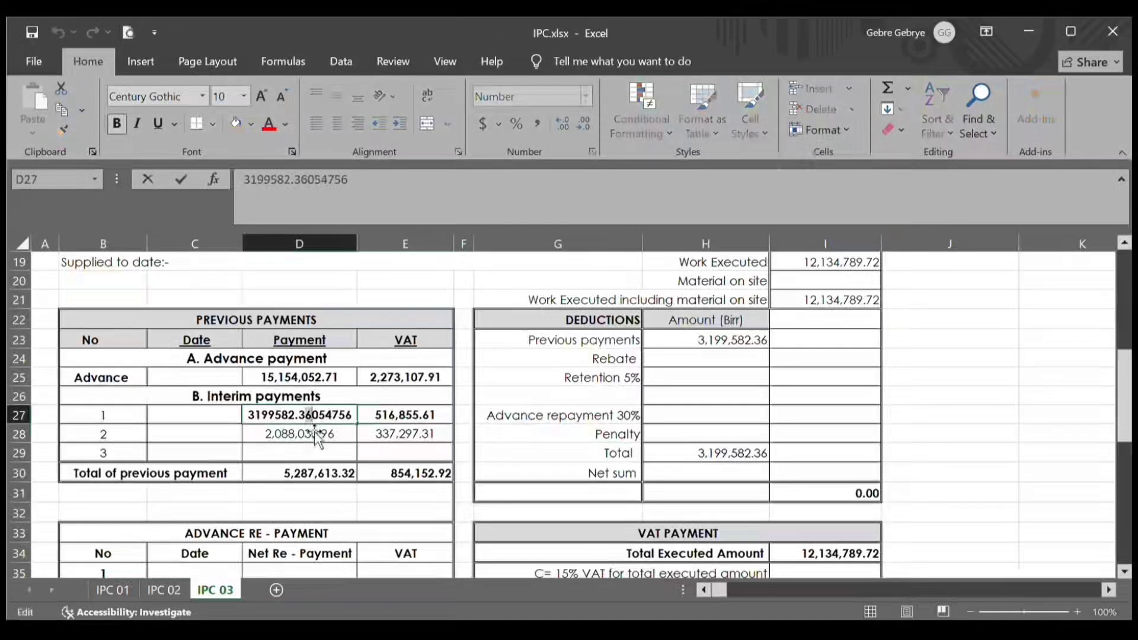
key("Escape")
left_click_drag(344, 416, 374, 417)
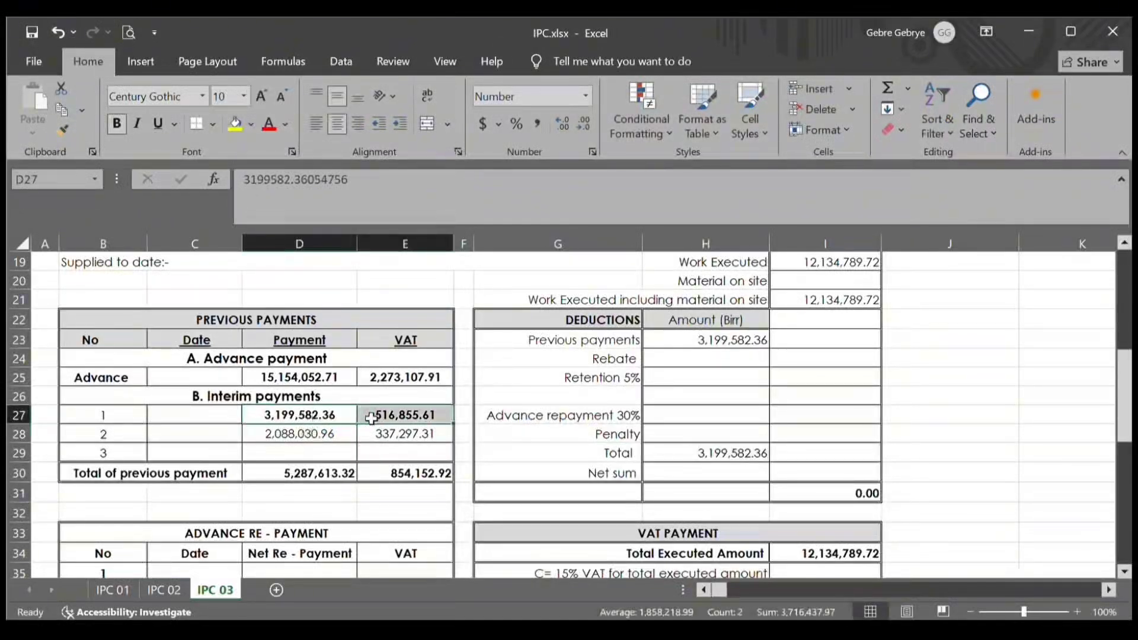
left_click(373, 417)
left_click(315, 413)
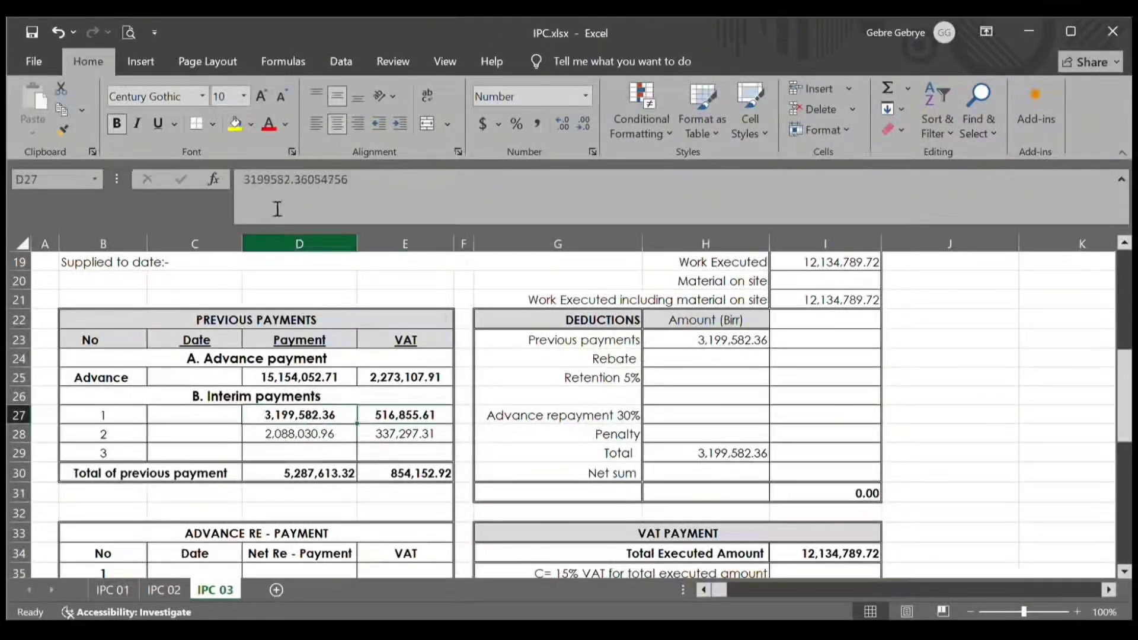
left_click(57, 130)
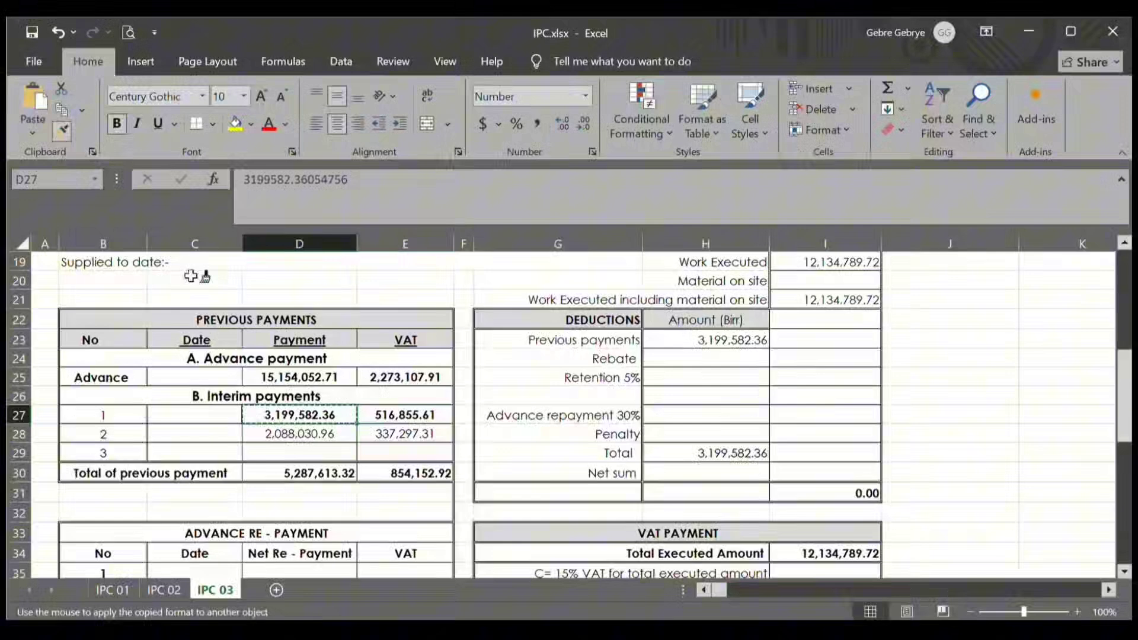
left_click(320, 433)
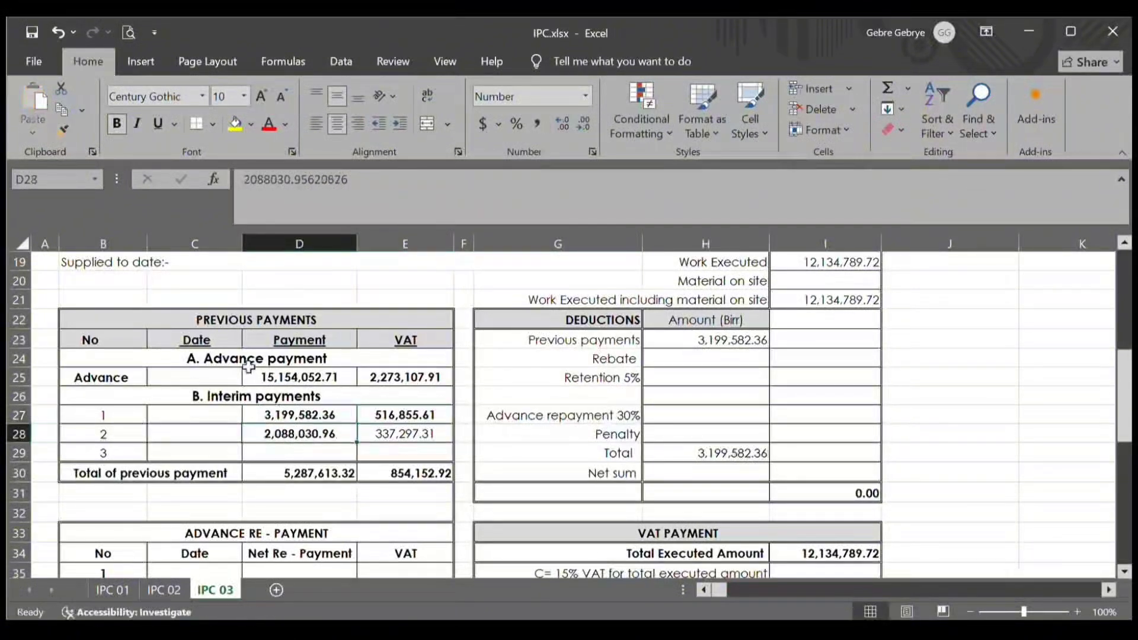
left_click(63, 133)
left_click(414, 434)
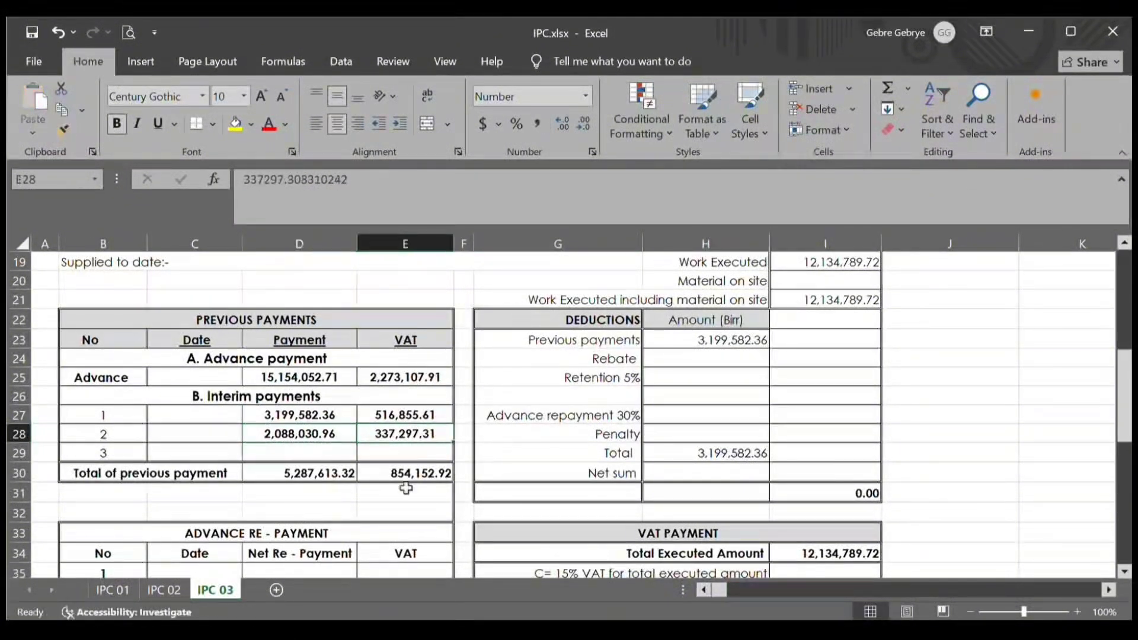
- Enter 1/5/2026 as the date of payment 1 in C27 on the IPC 03 sheet and format the cell as Date
left_click(227, 453)
left_click(218, 424)
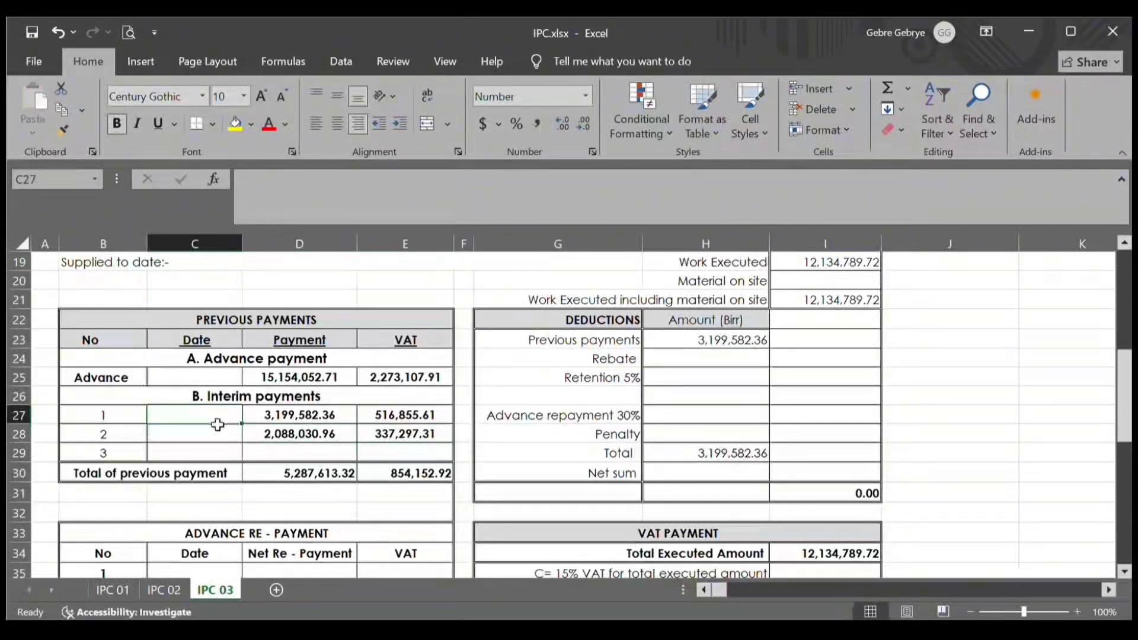
type("1/5/")
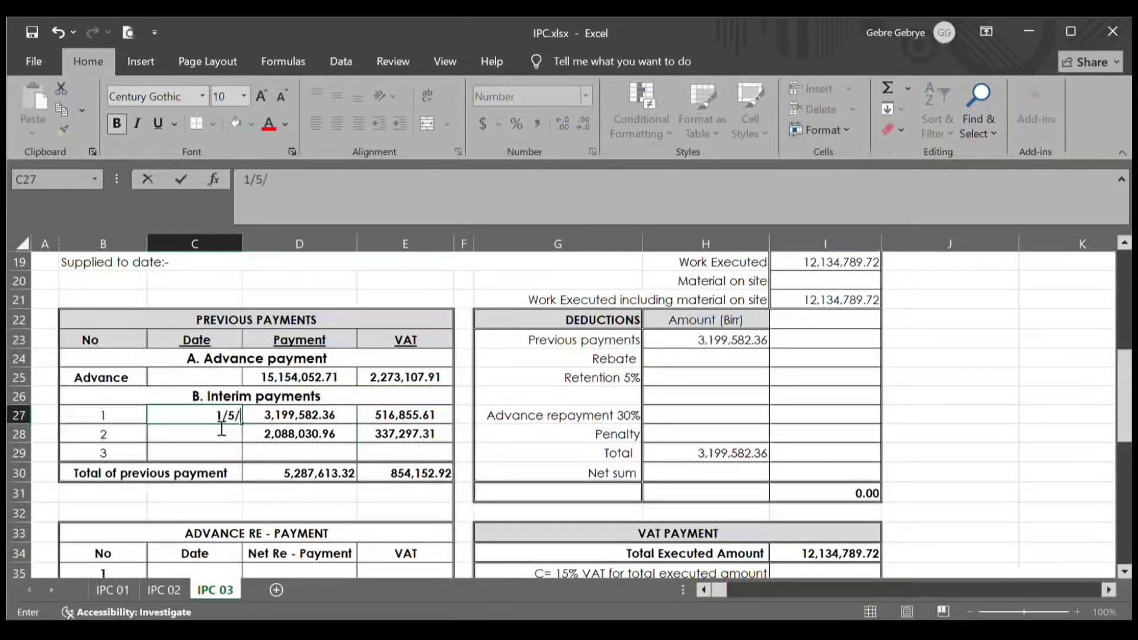
type("2026")
key("Return")
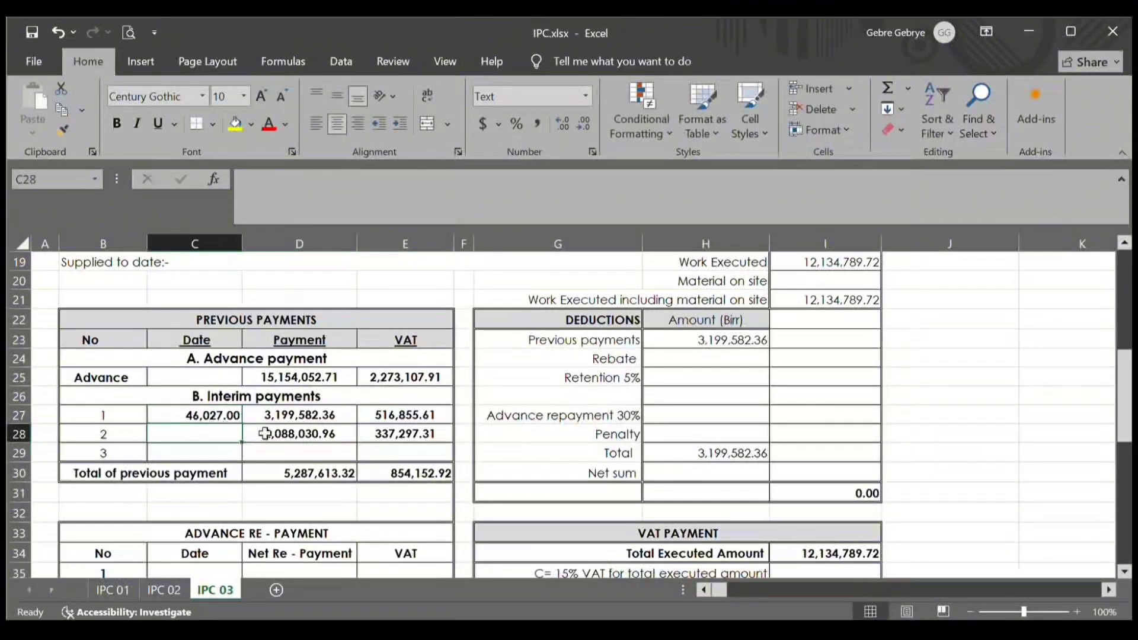
left_click(228, 422)
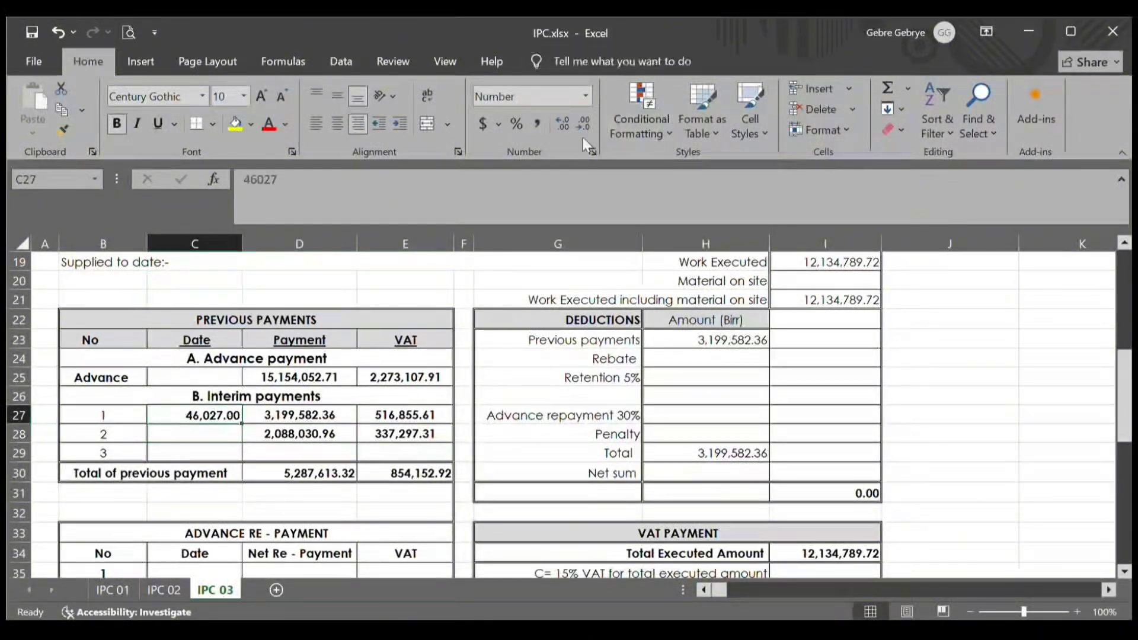
left_click(584, 97)
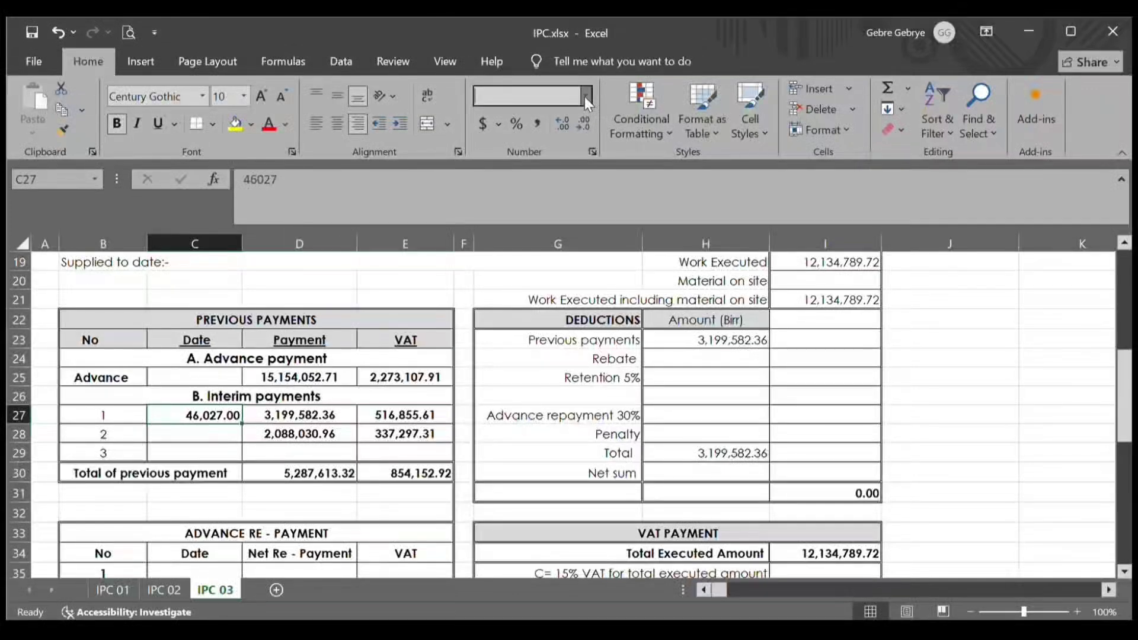
left_click(566, 301)
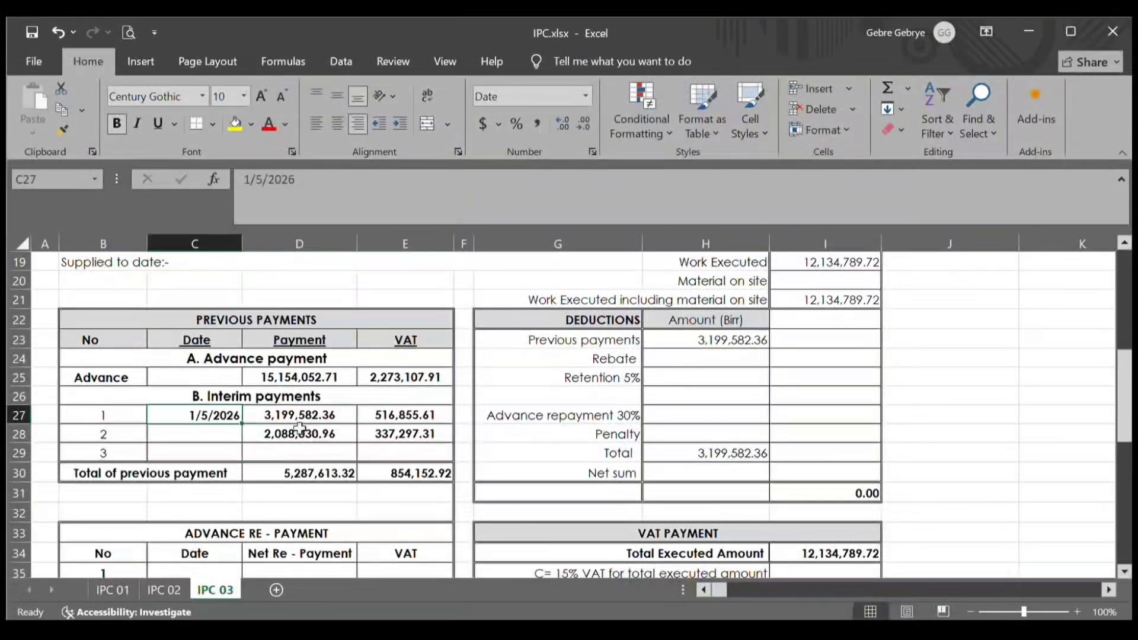
- Enter 1/6/2026 as the date of payment 2 in C28 and apply C27's formatting to it with Format Painter
left_click(201, 442)
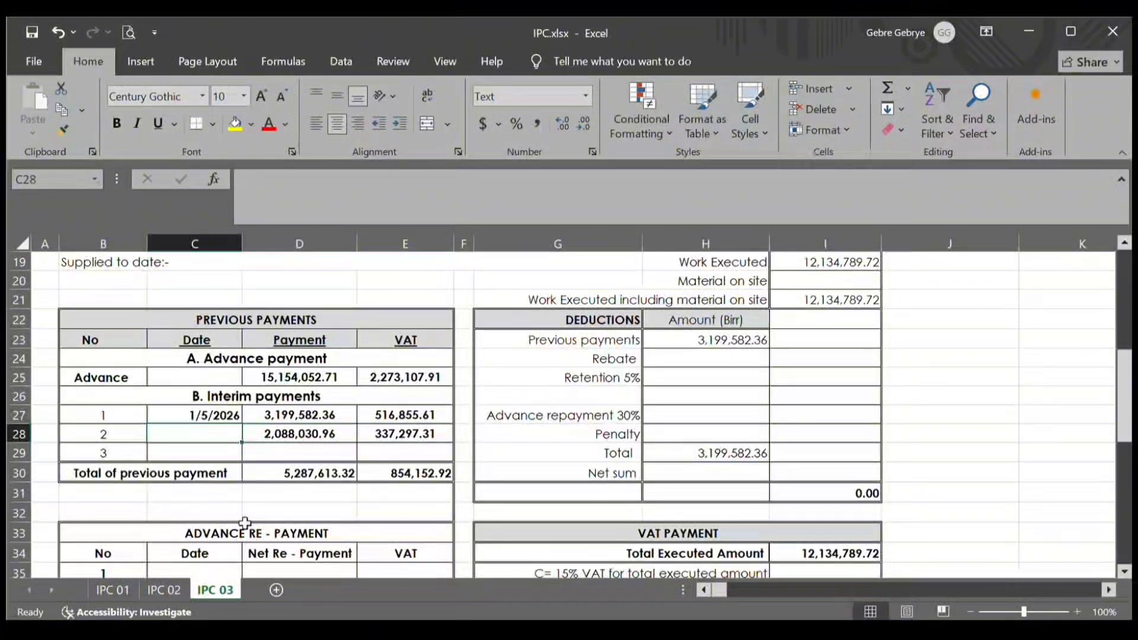
type("1/6")
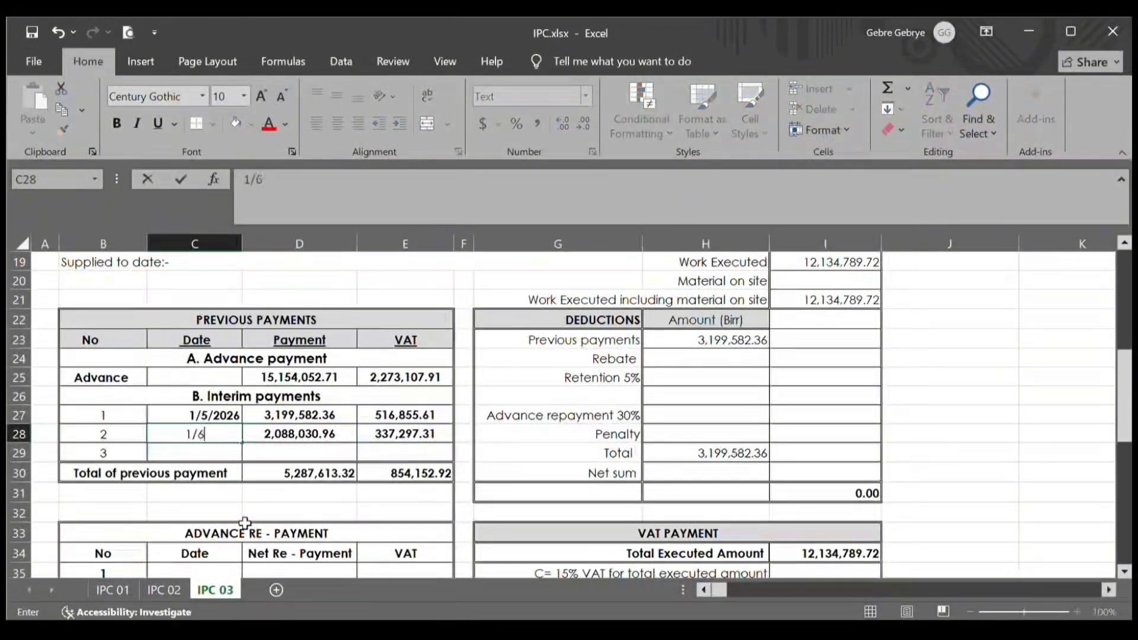
type("/2026")
key("Return")
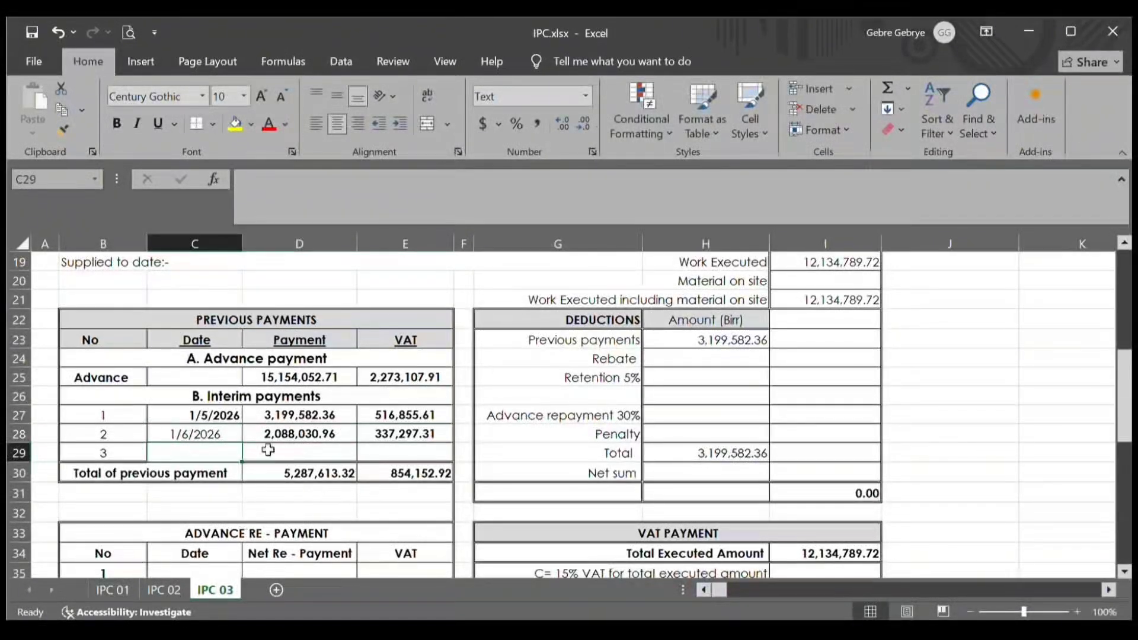
left_click(233, 422)
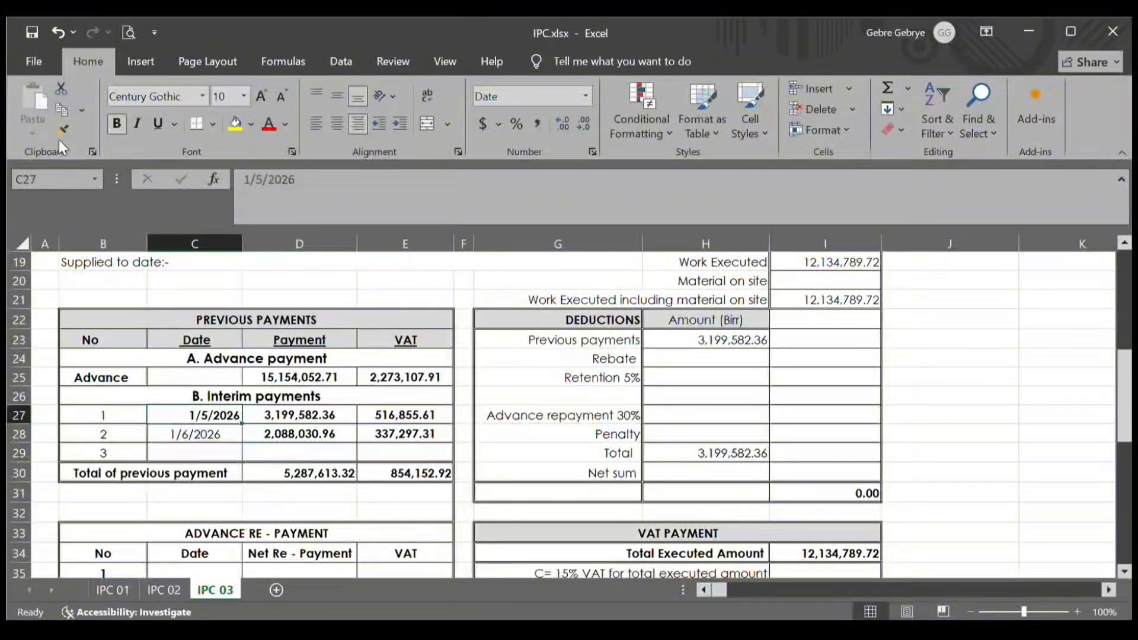
left_click(63, 129)
left_click(235, 435)
double_click(226, 434)
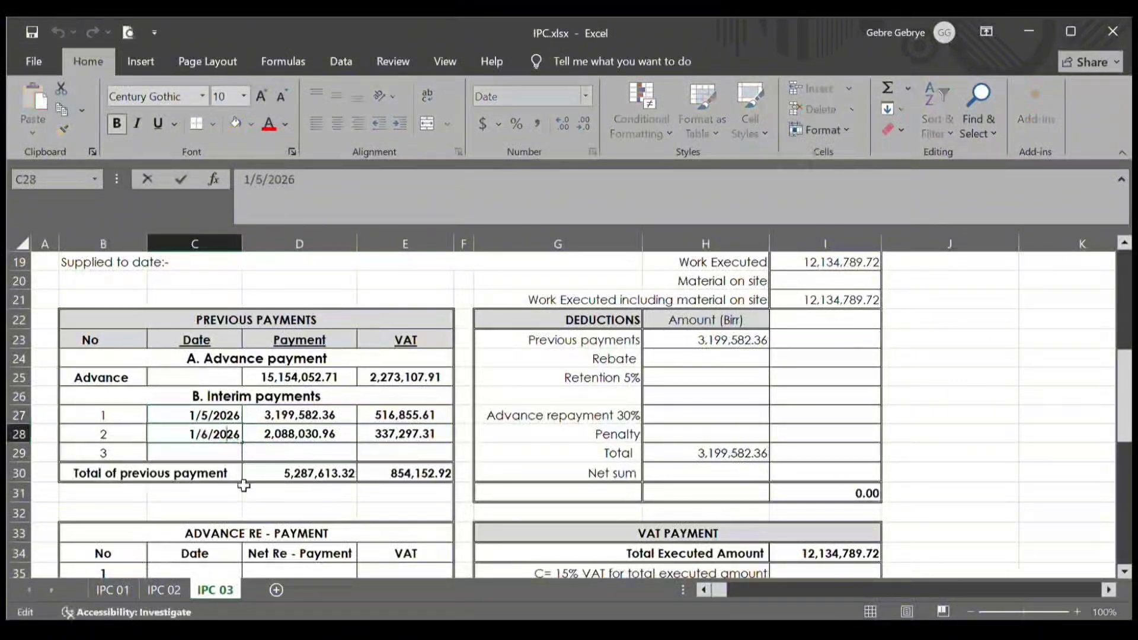
left_click(238, 458)
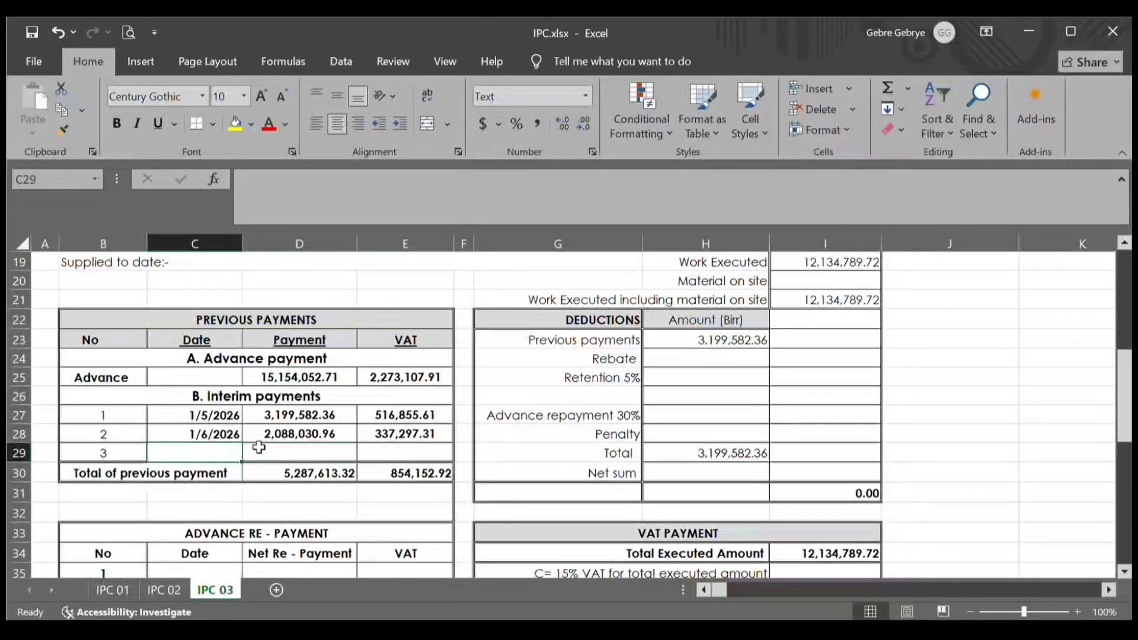
- Check the SUM formulas for the total previous payment in D30 and its VAT in E30 on the IPC 03 sheet
left_click(323, 474)
double_click(324, 474)
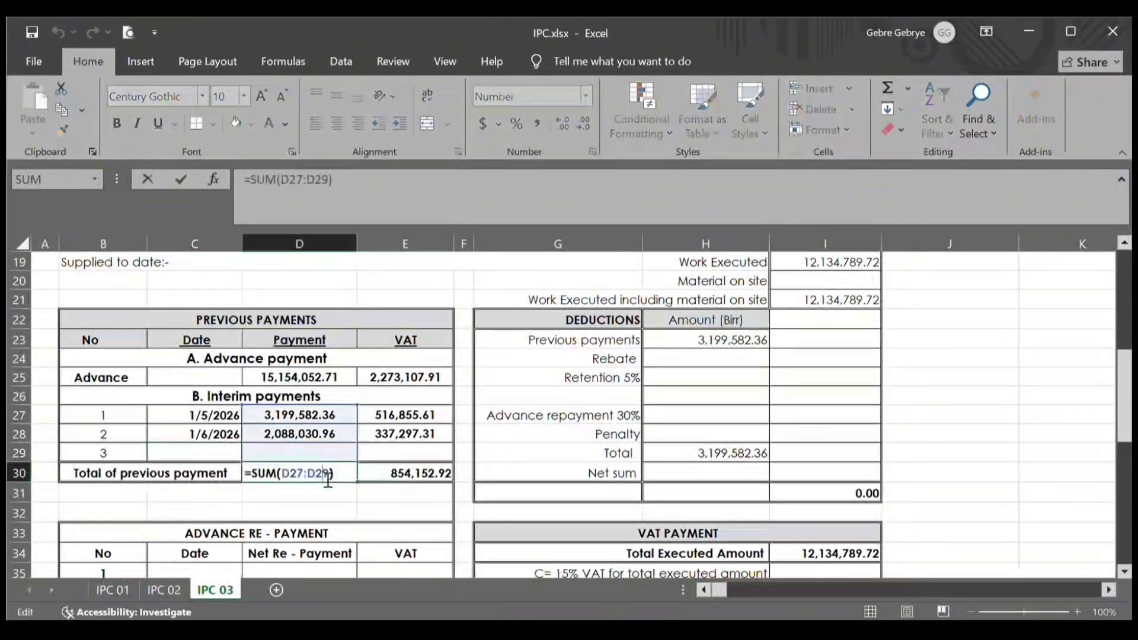
key("Return")
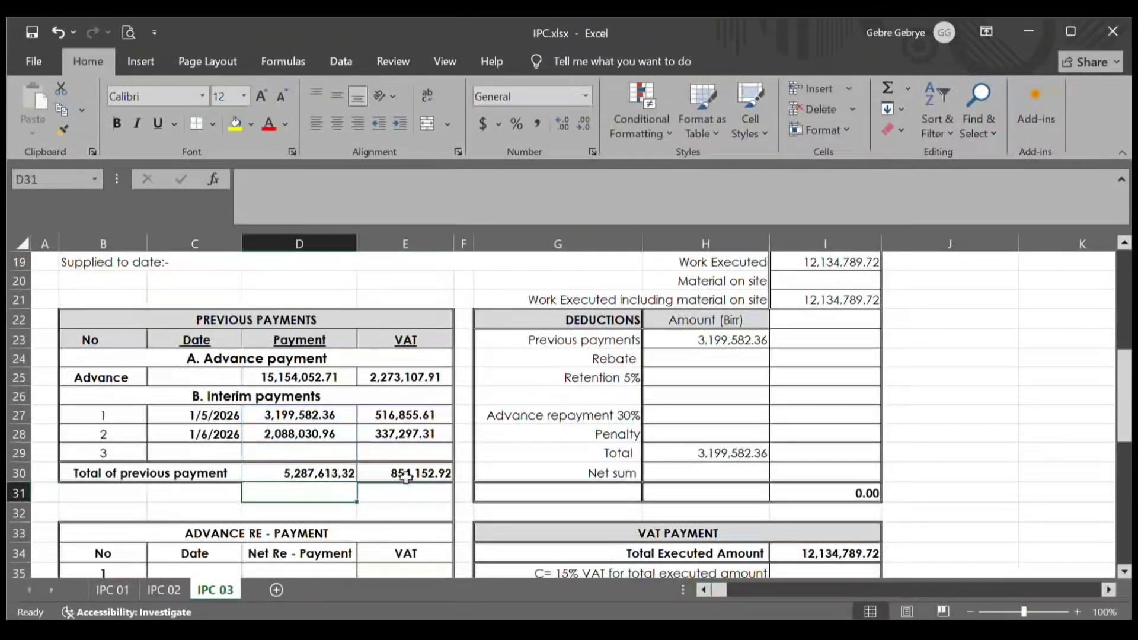
double_click(441, 478)
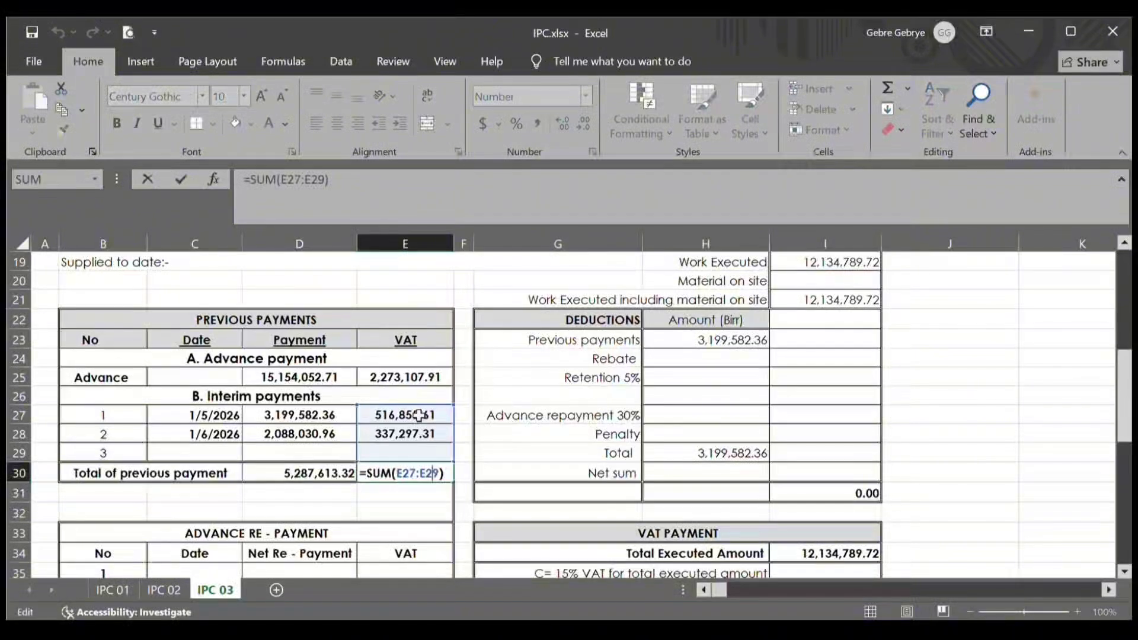
key("Return")
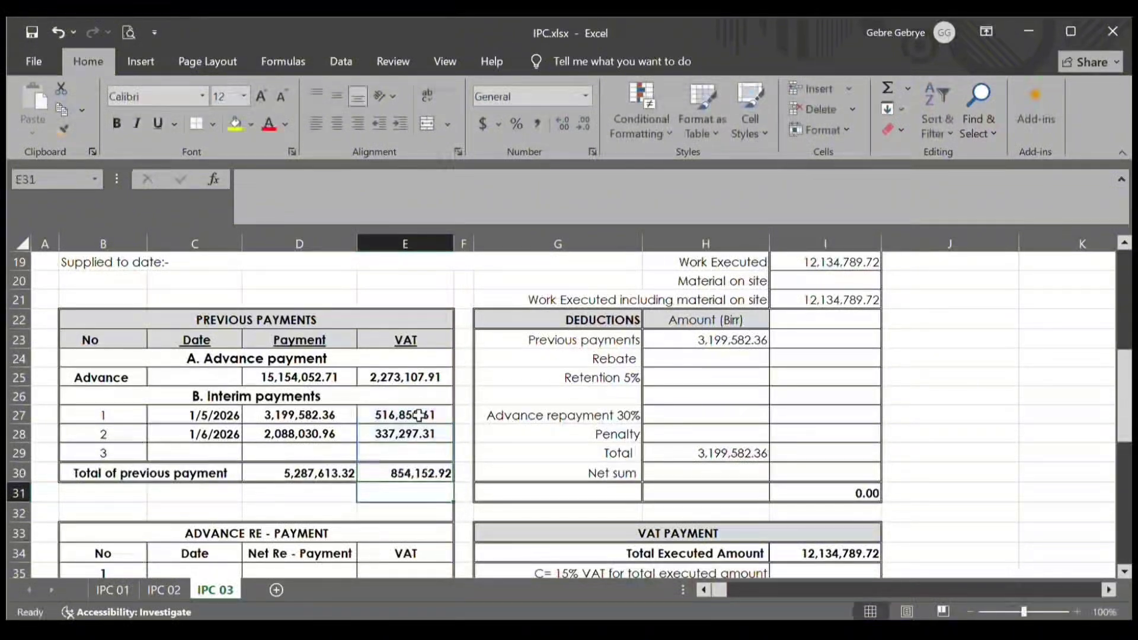
left_click(326, 481)
double_click(325, 475)
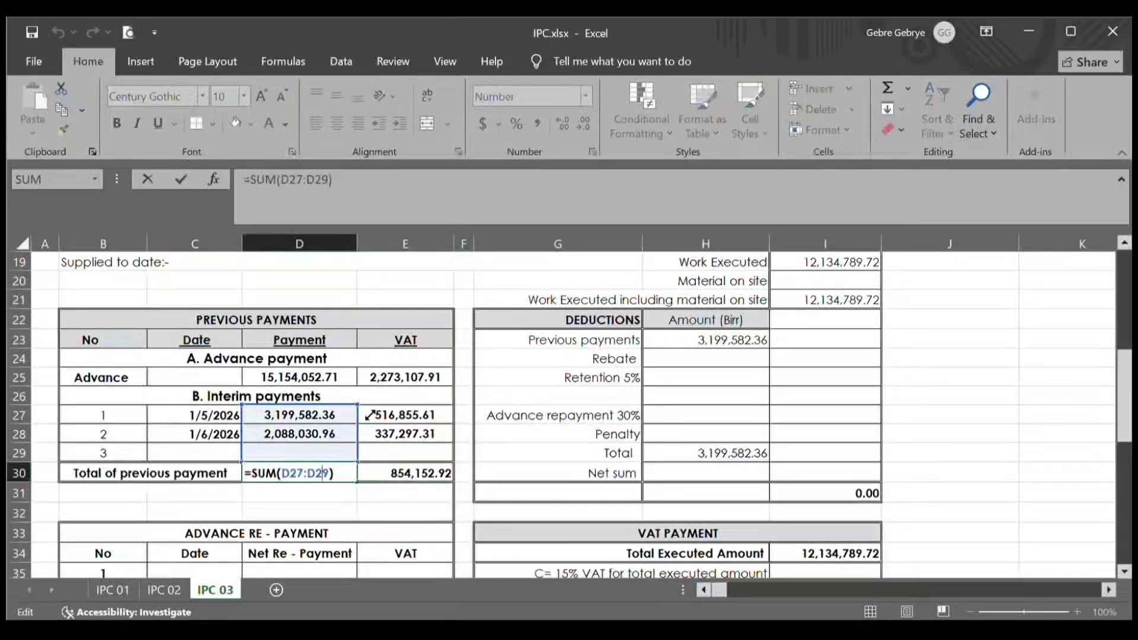
left_click_drag(368, 416, 381, 431)
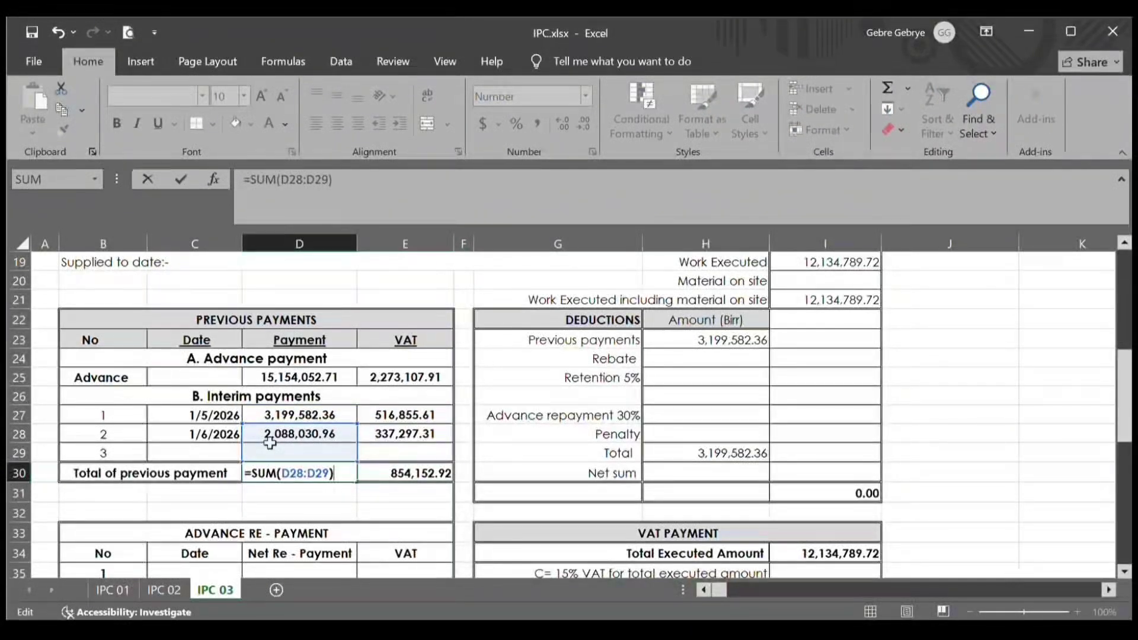
key("Escape")
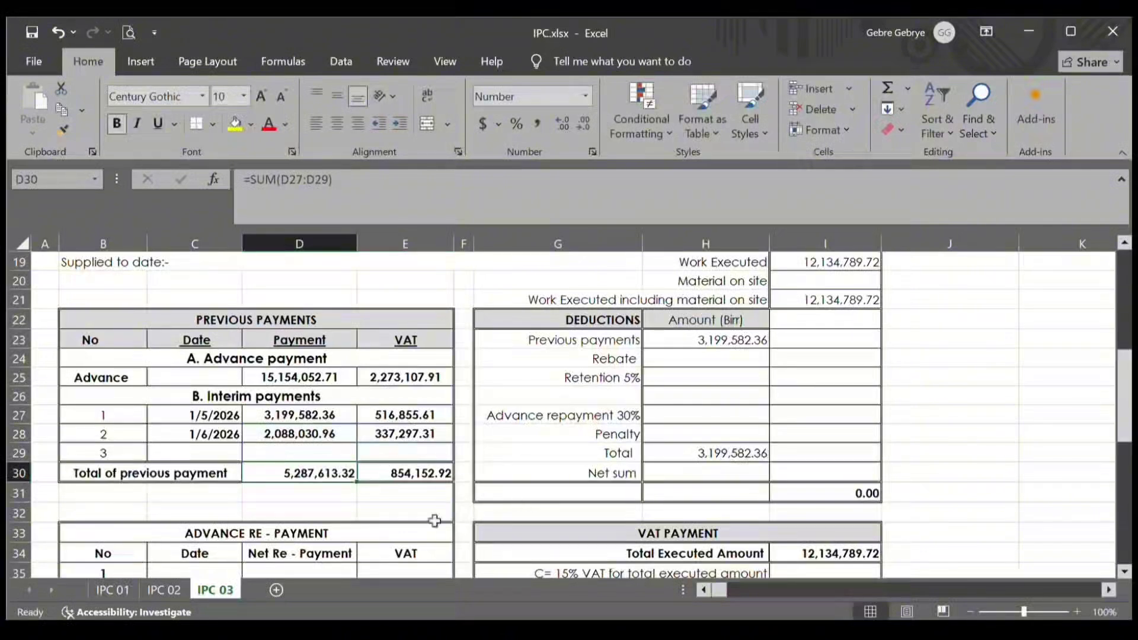
double_click(351, 476)
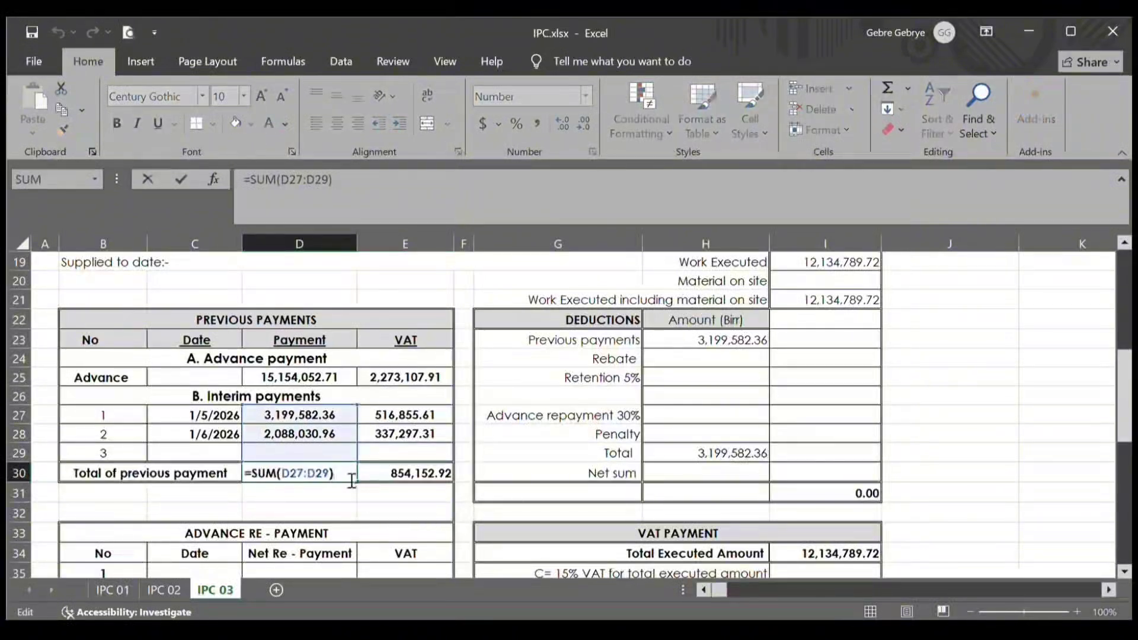
key("Return")
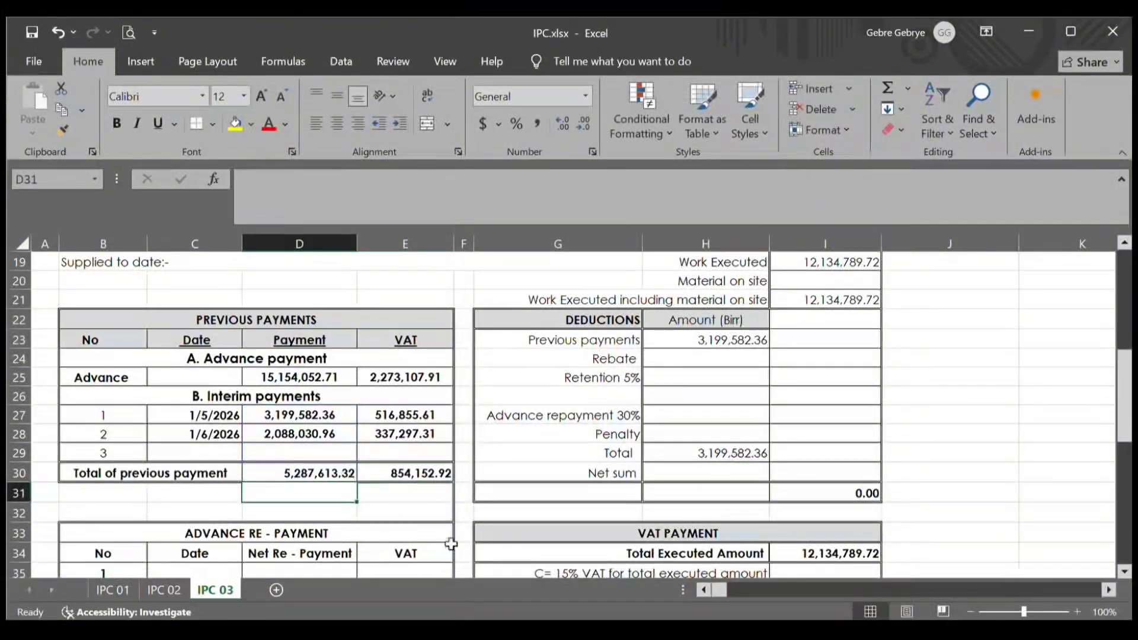
scroll(368, 500, "down", 3)
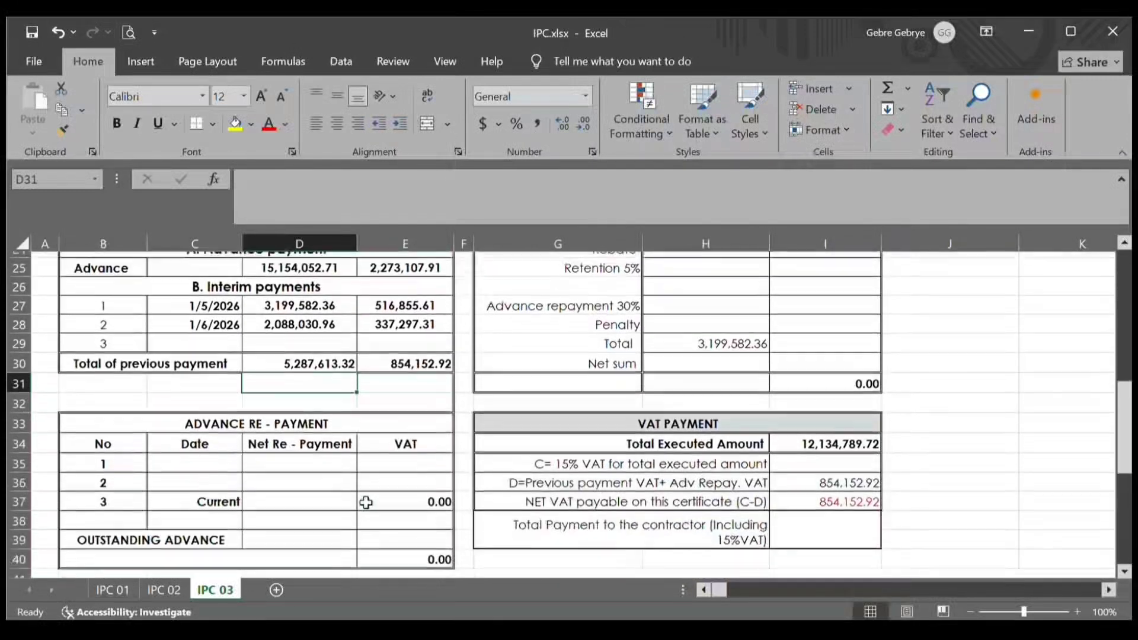
scroll(294, 457, "up", 2)
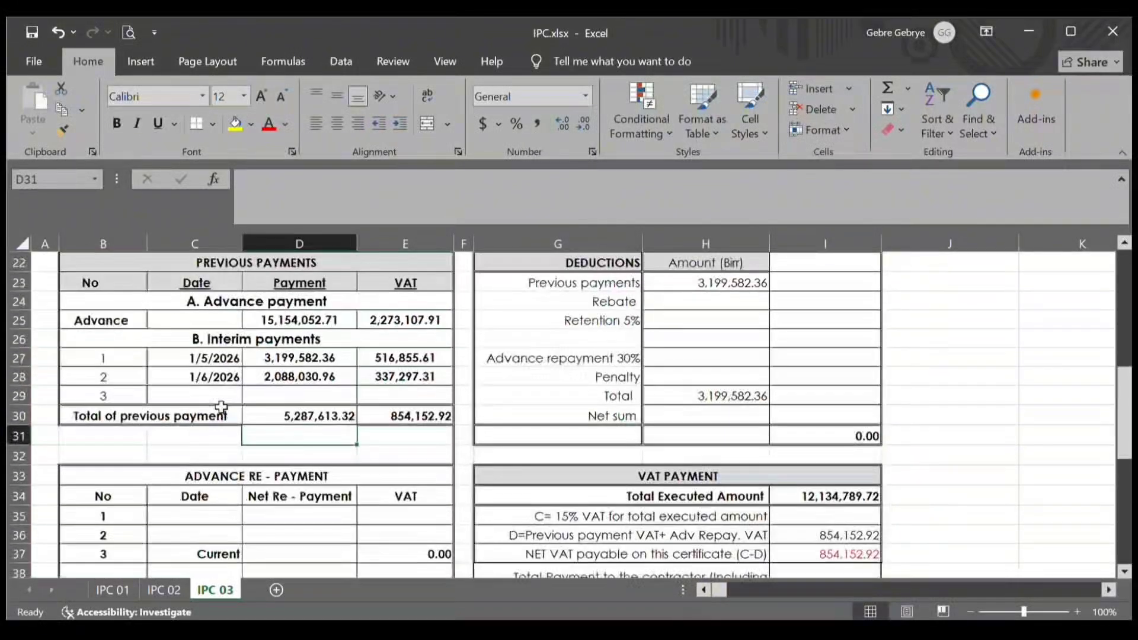
left_click(198, 358)
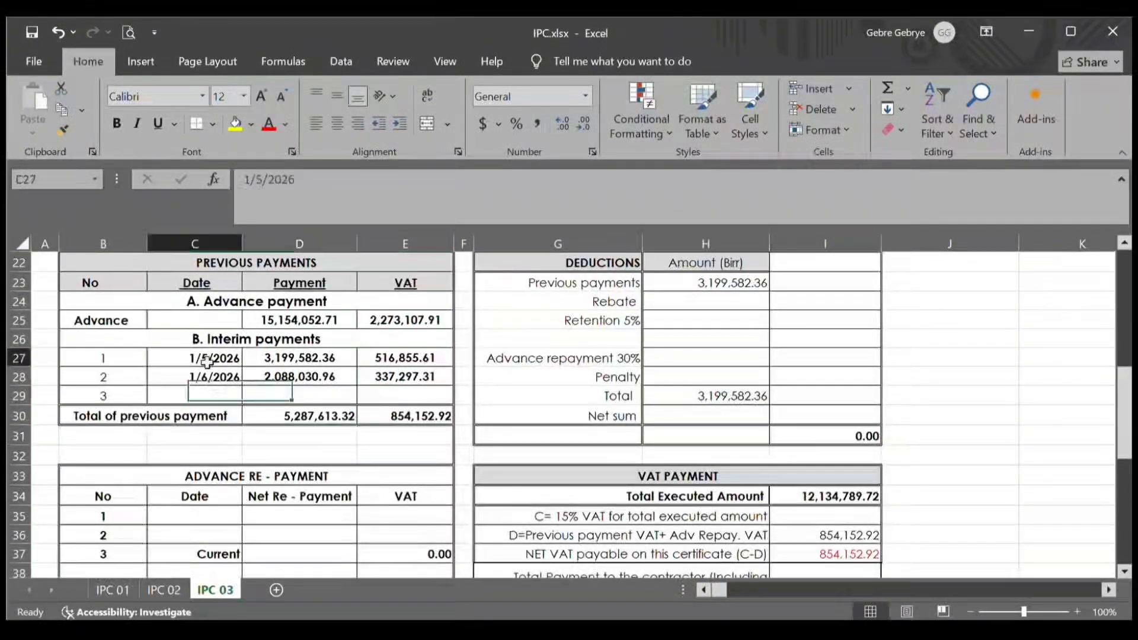
left_click(192, 396)
left_click_drag(208, 363, 208, 378)
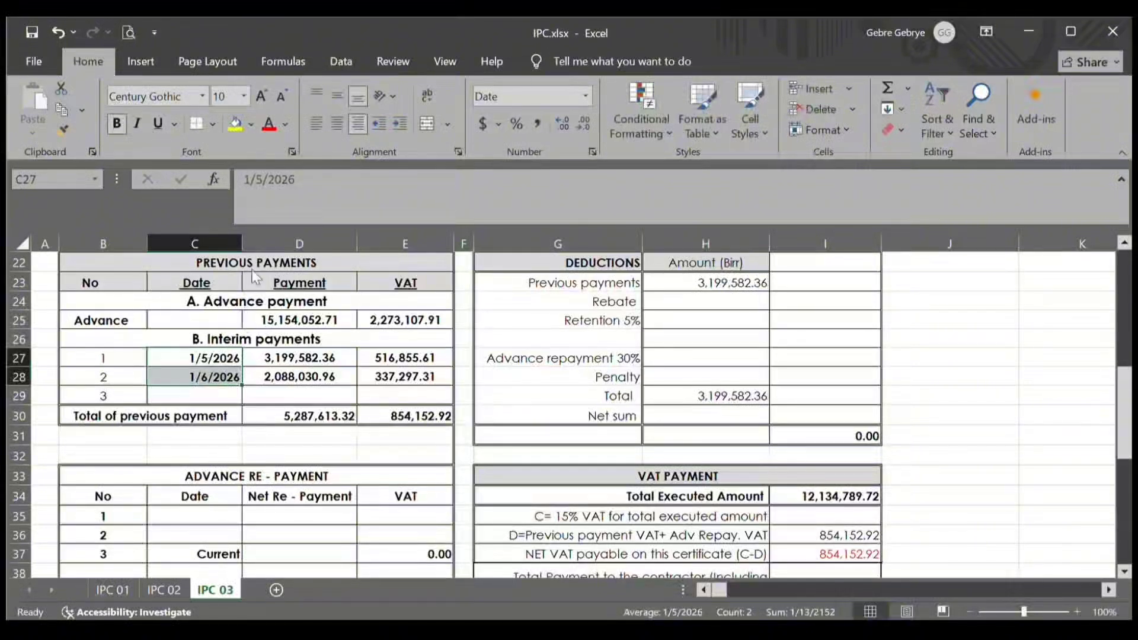
key("ctrl+c")
scroll(208, 472, "down", 3)
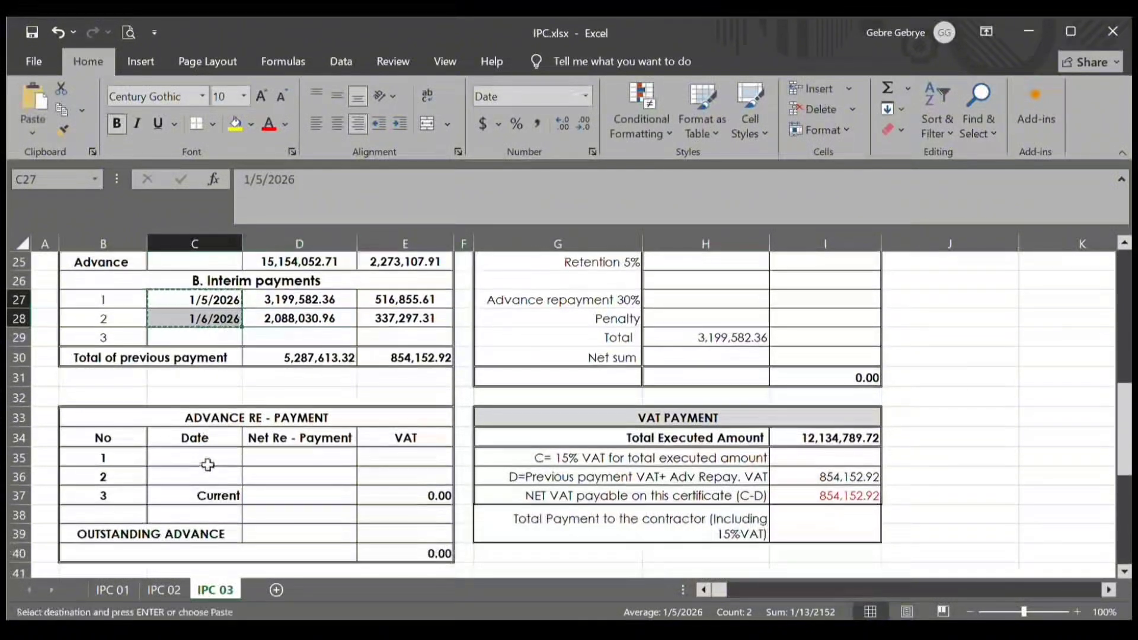
left_click(202, 465)
left_click(204, 474)
key("Escape")
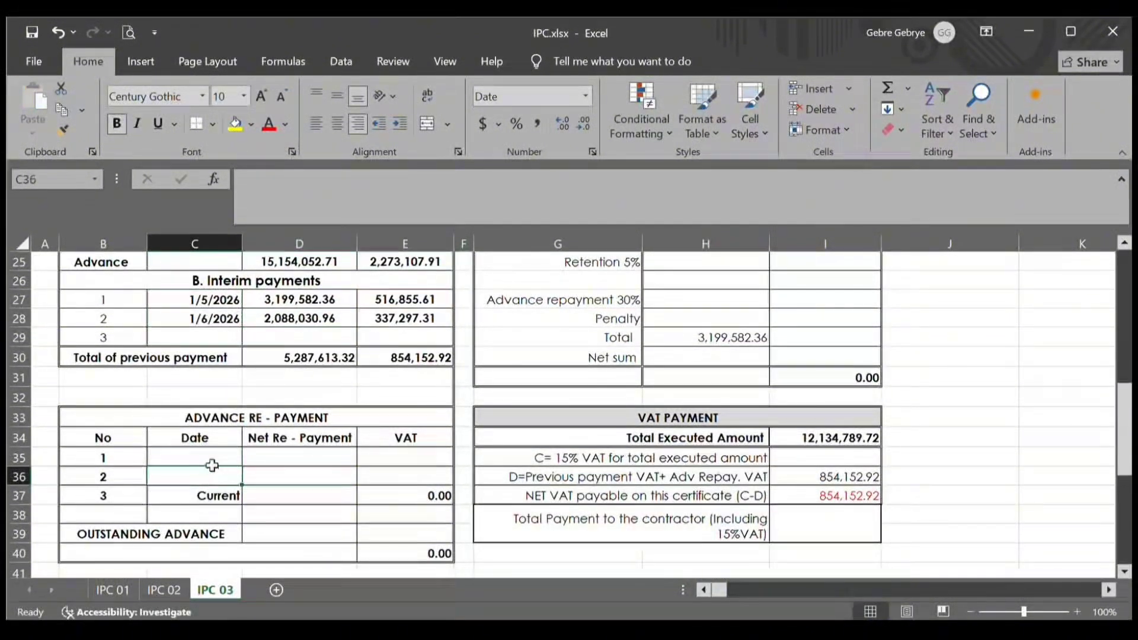
left_click(212, 465)
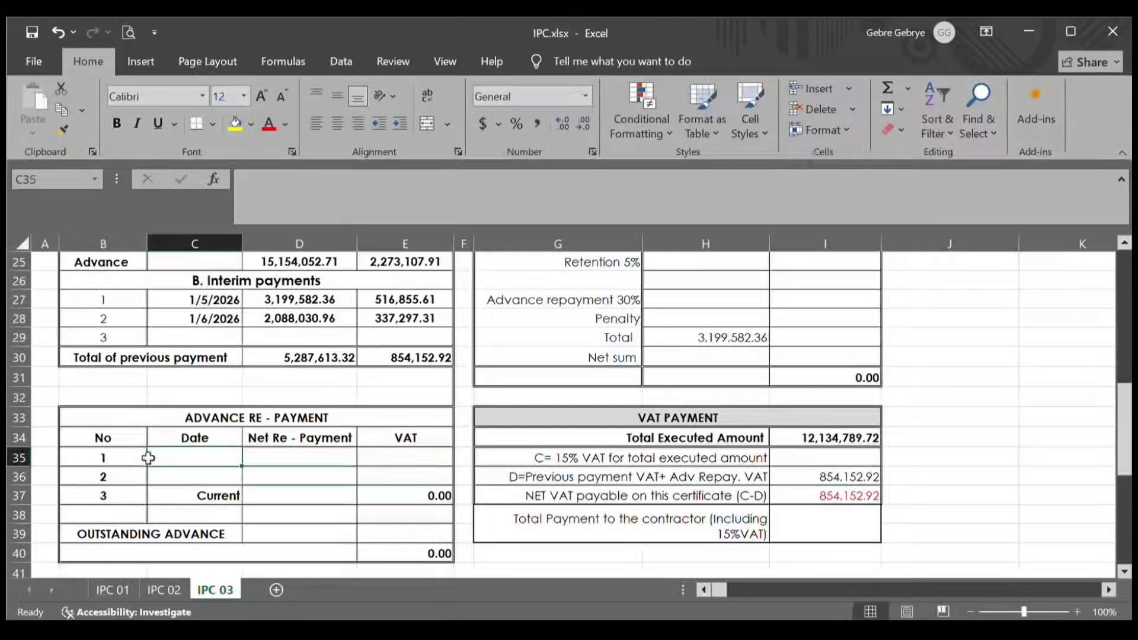
- Copy the payment dates from C27 and C28 into the advance re-payment date cells C35 and C36
left_click(214, 303)
key("ctrl+c")
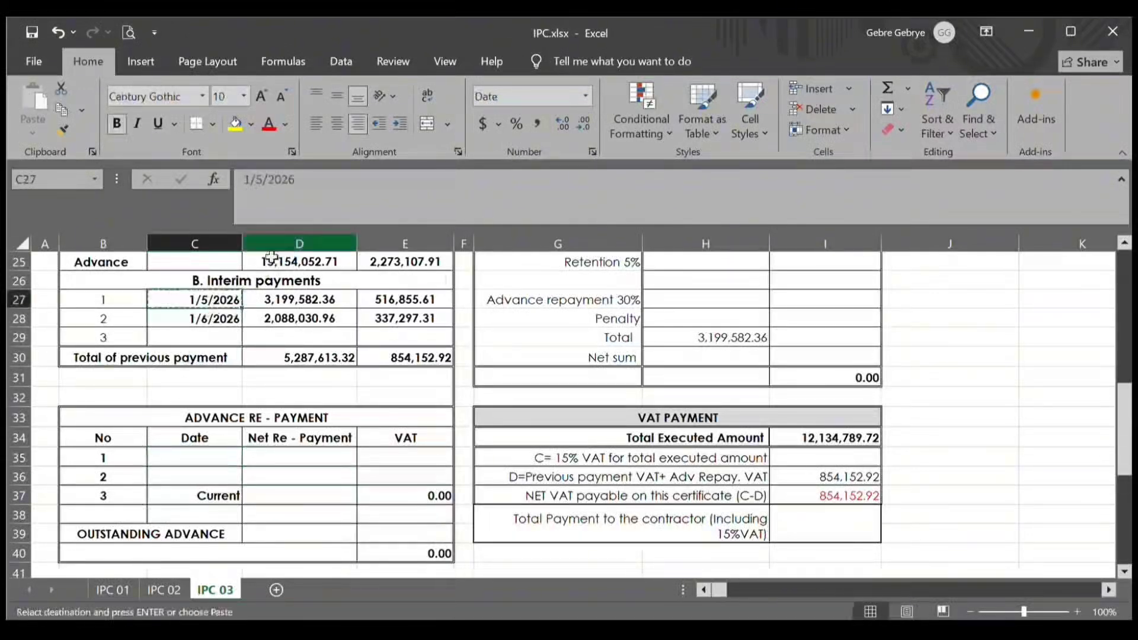
left_click(229, 457)
key("ctrl+v")
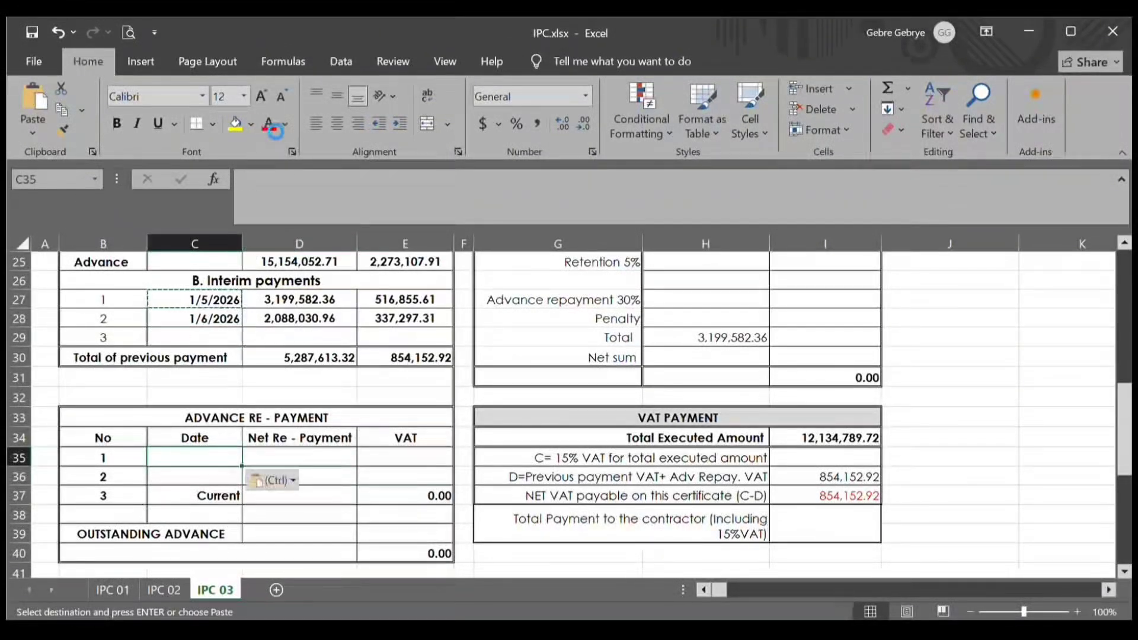
left_click(213, 318)
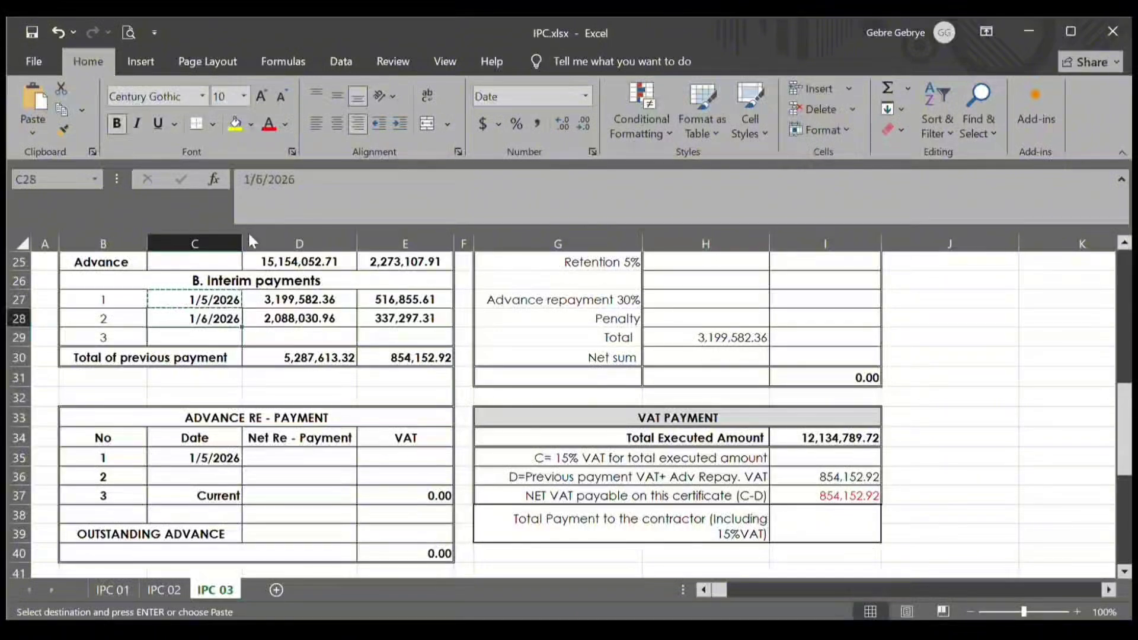
key("ctrl+c")
left_click(217, 477)
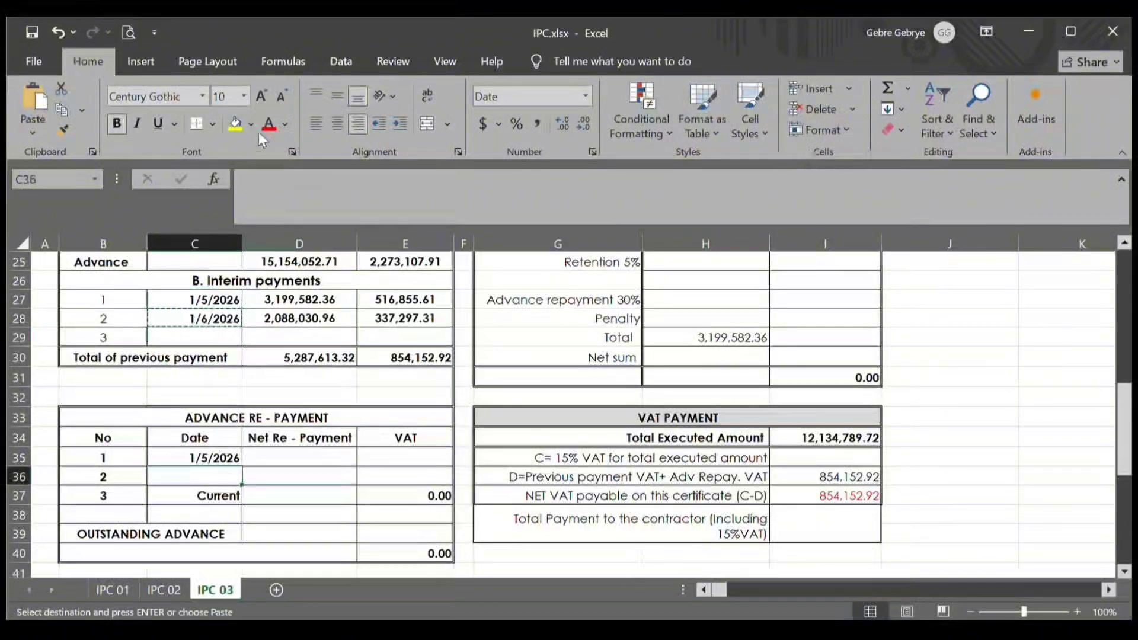
key("ctrl+v")
- Copy the first advance re-payment and its VAT from D35:E35 on IPC 02 into D35:E35 on IPC 03
left_click(271, 456)
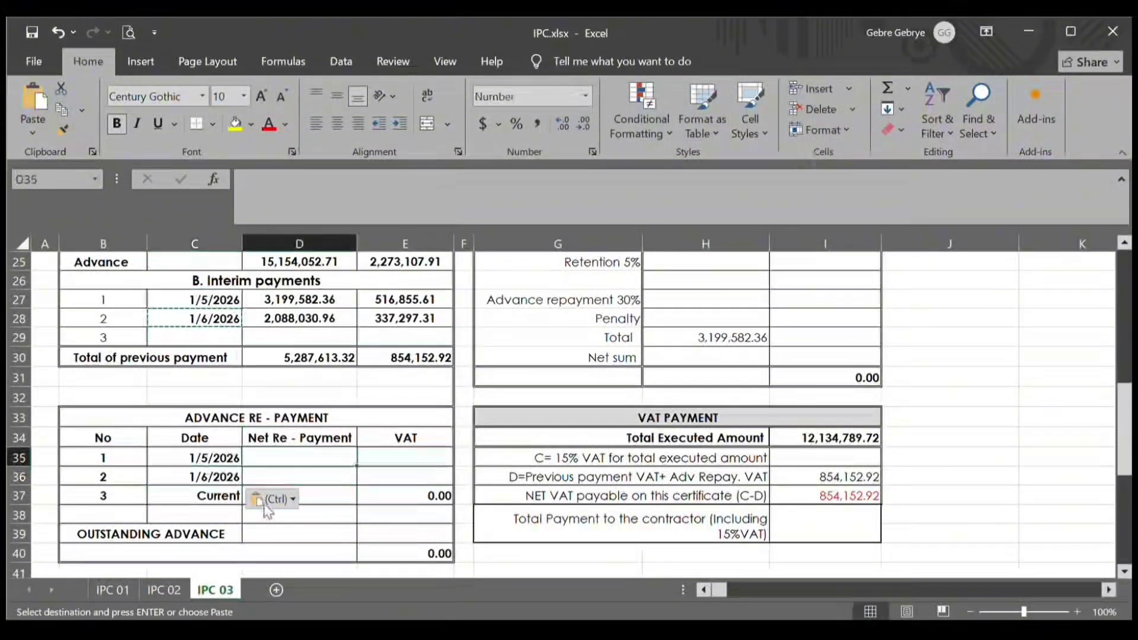
left_click(175, 591)
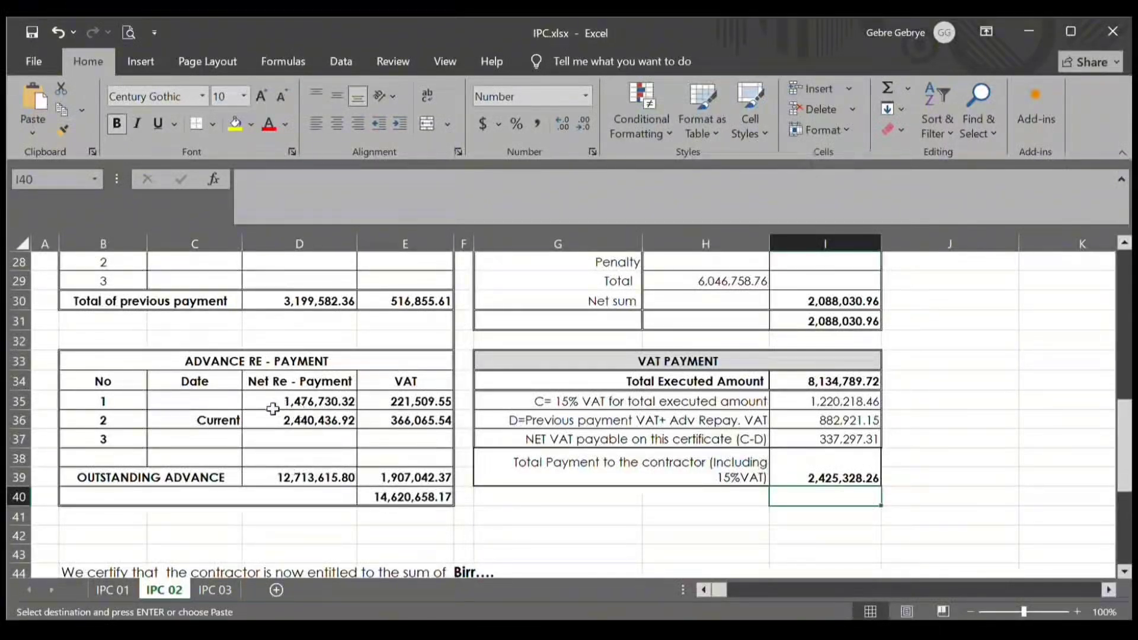
left_click_drag(273, 409, 387, 407)
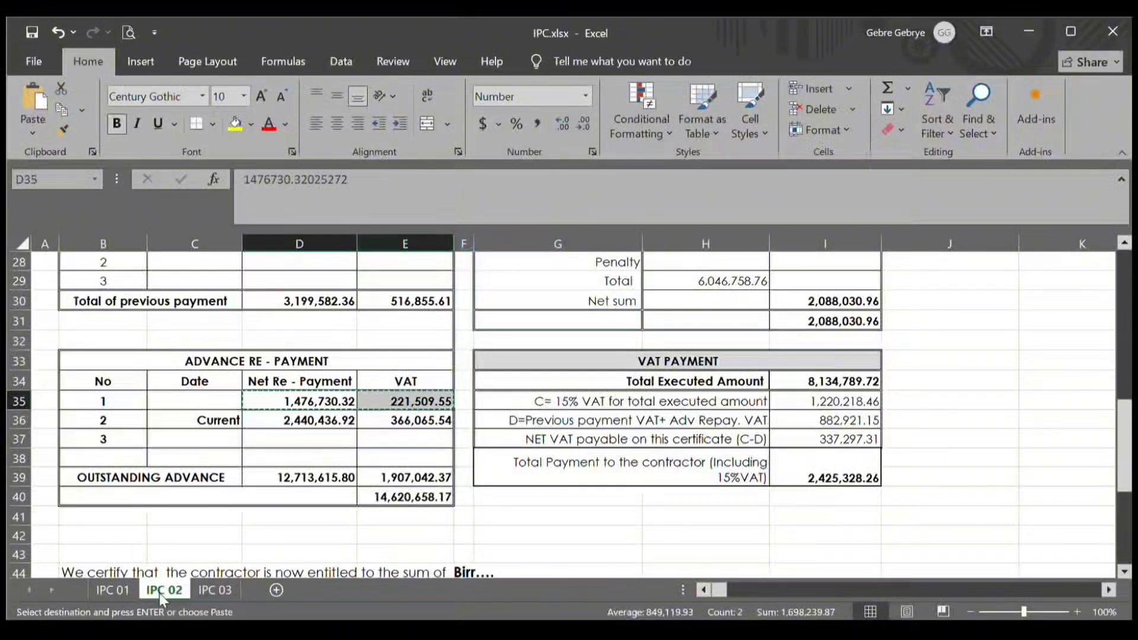
left_click(201, 589)
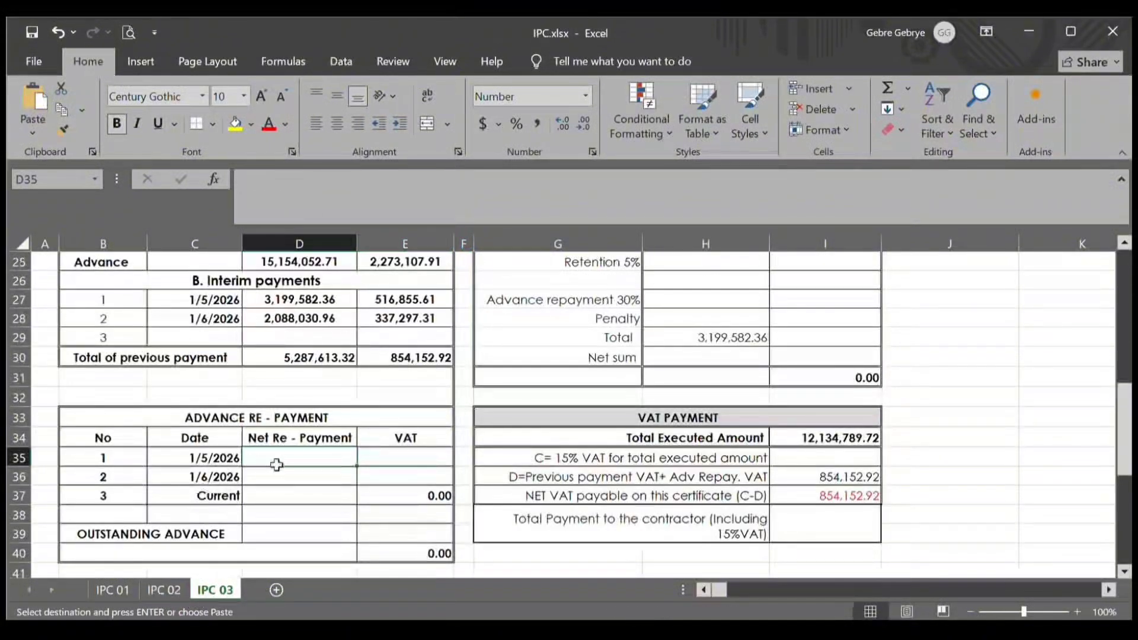
left_click_drag(282, 464, 385, 468)
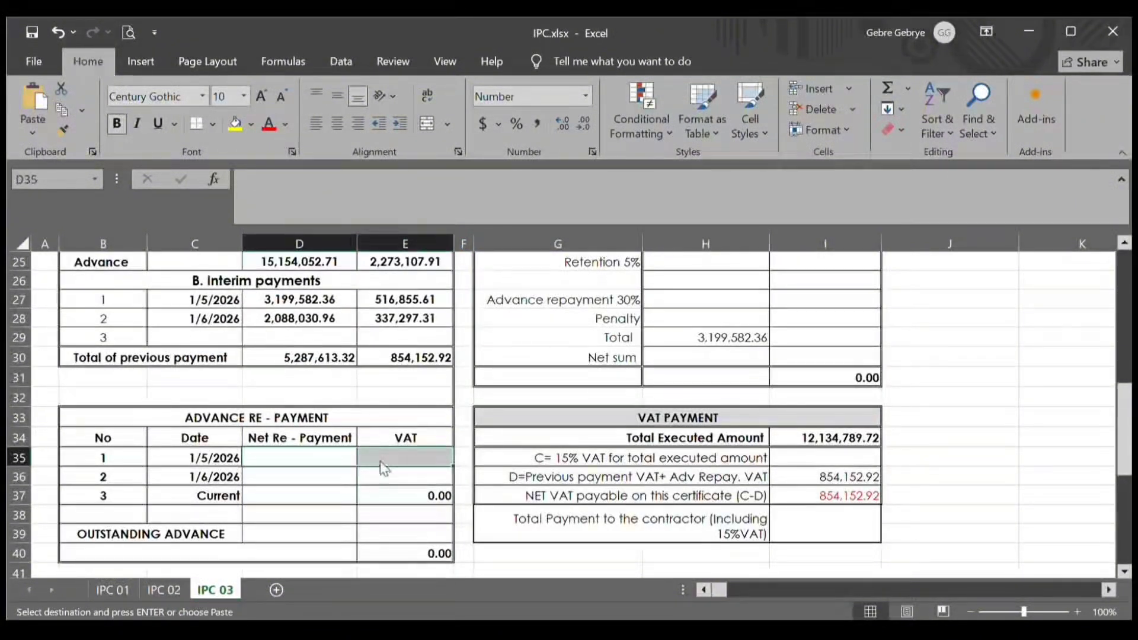
key("ctrl+v")
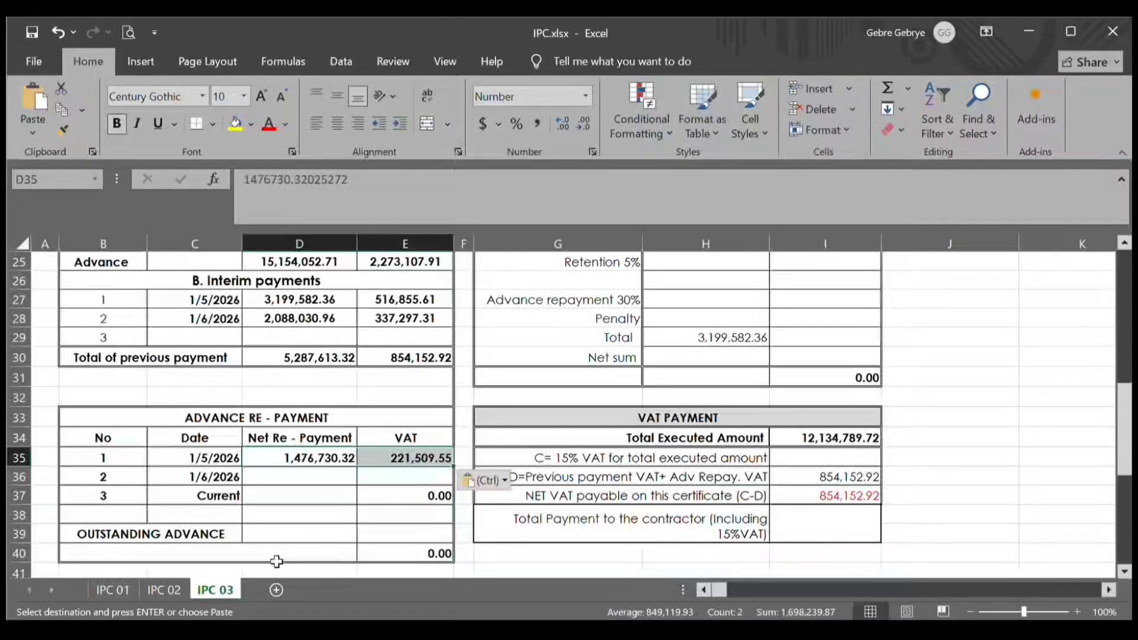
- Copy the second net advance re-payment from D36 on IPC 02 and paste it as a value into D36 on IPC 03
left_click(164, 589)
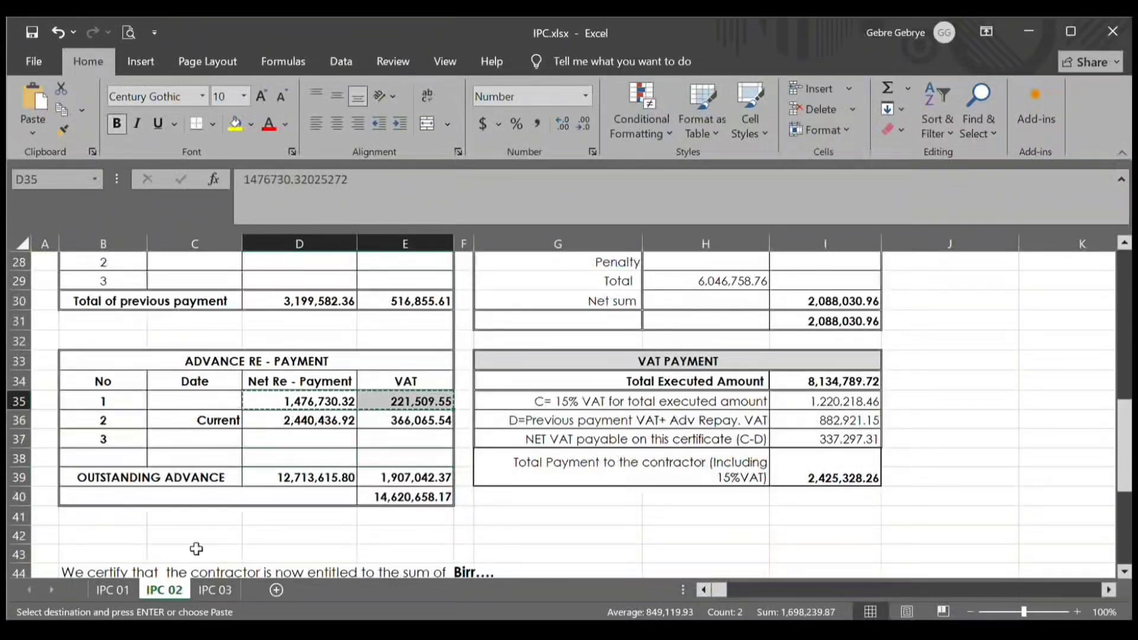
left_click(300, 423)
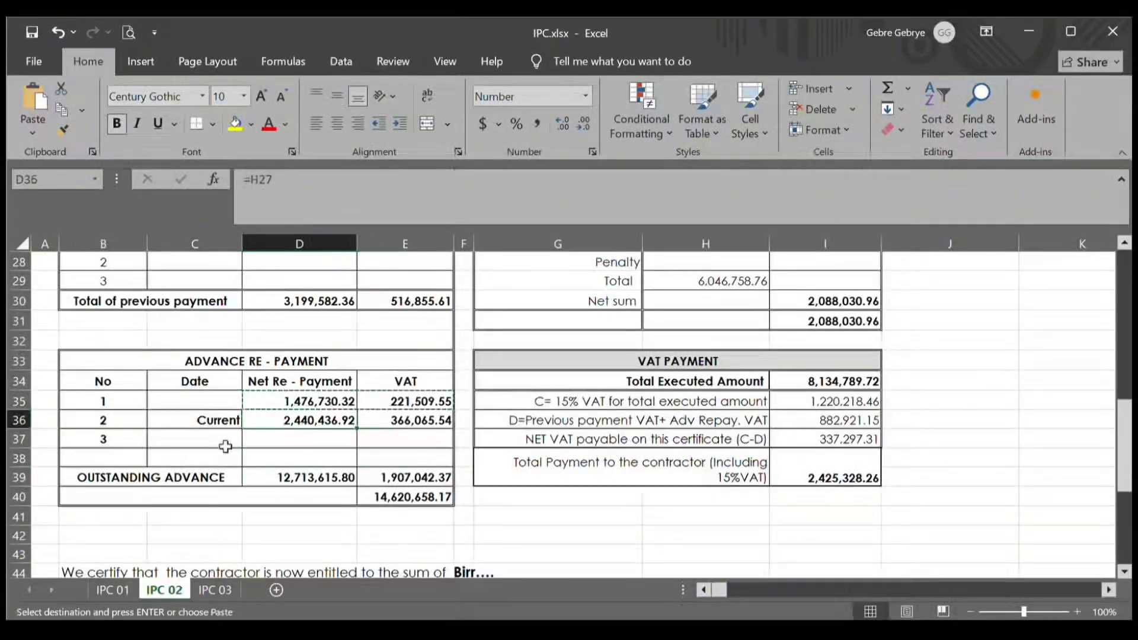
double_click(298, 439)
left_click(301, 457)
left_click(300, 423)
scroll(299, 423, "down", 1)
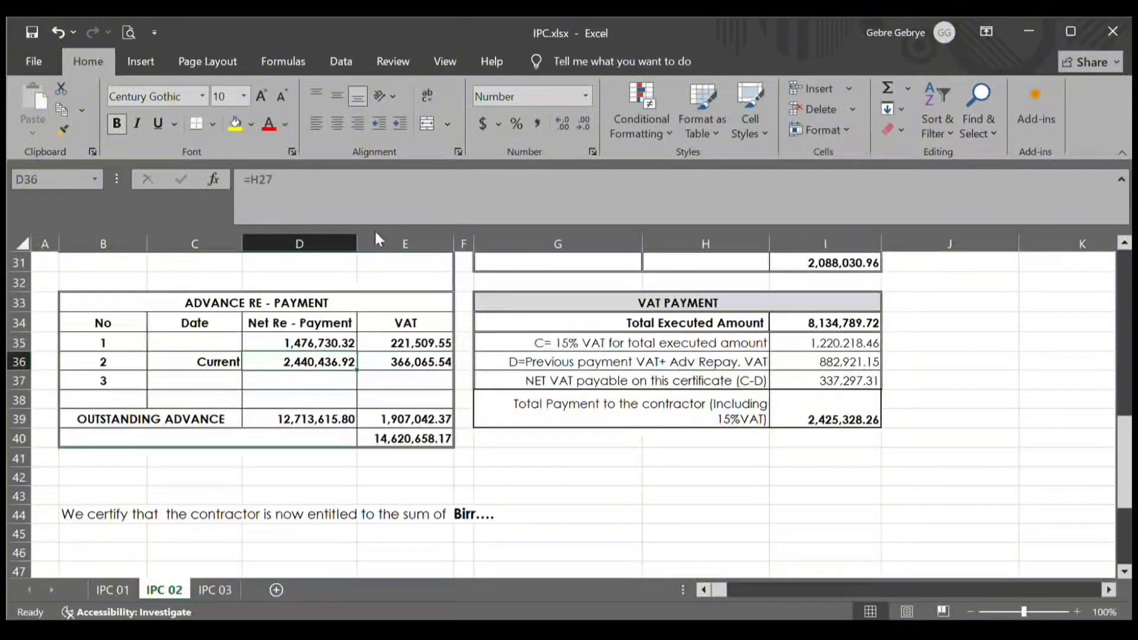
key("ctrl+c")
left_click(228, 588)
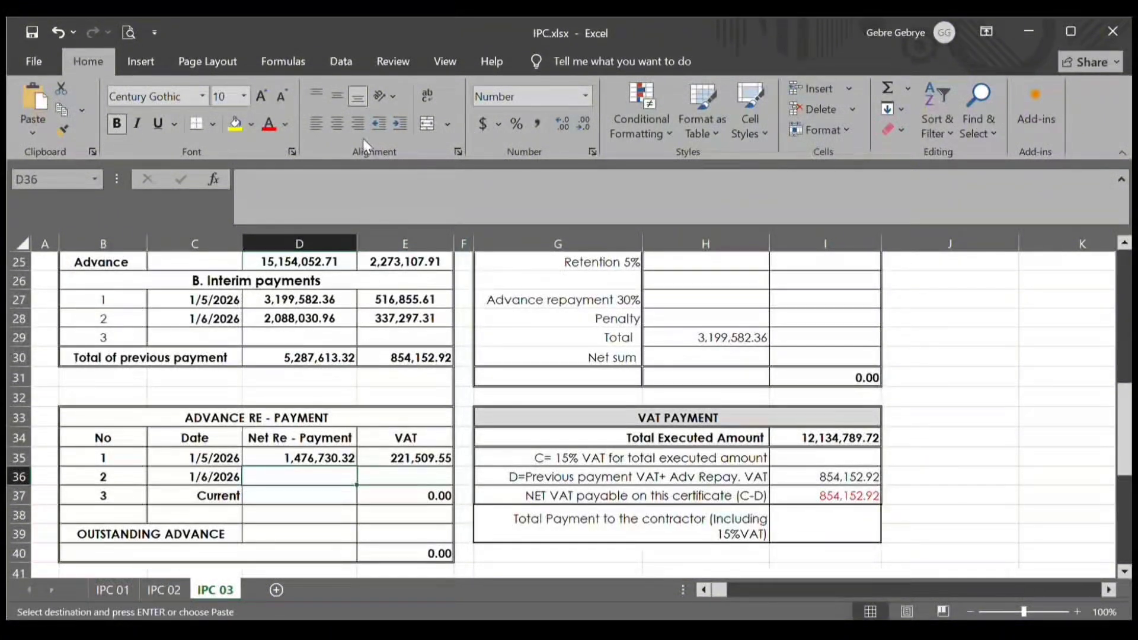
key("ctrl+v")
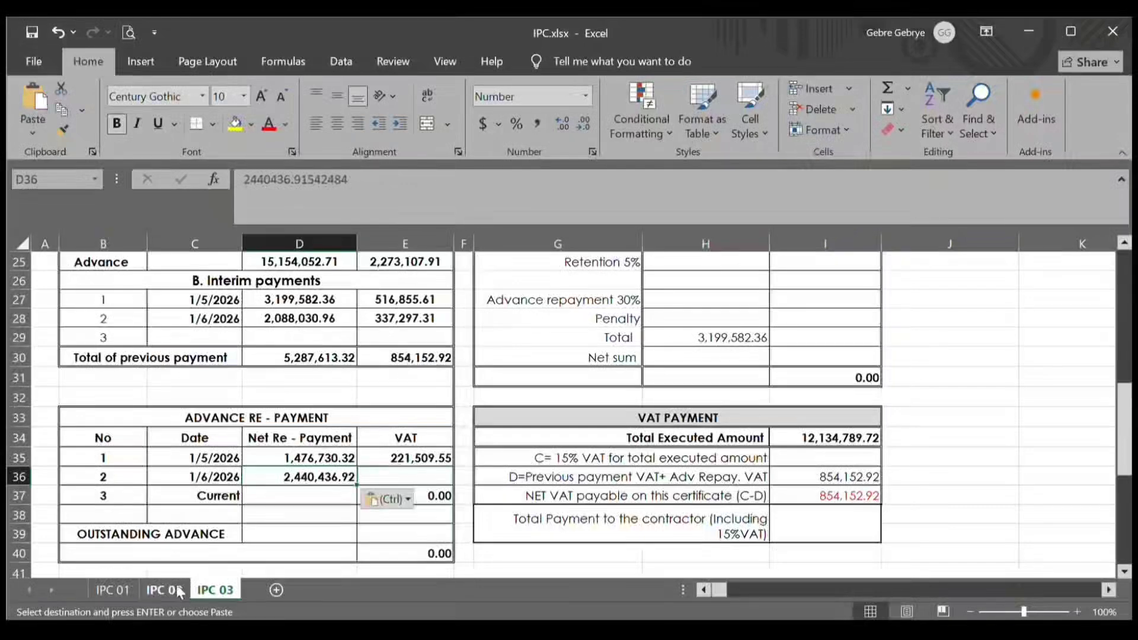
- Copy the VAT of the second advance re-payment from E36 on IPC 02 as a value into E36 on IPC 03
left_click(180, 591)
left_click(388, 363)
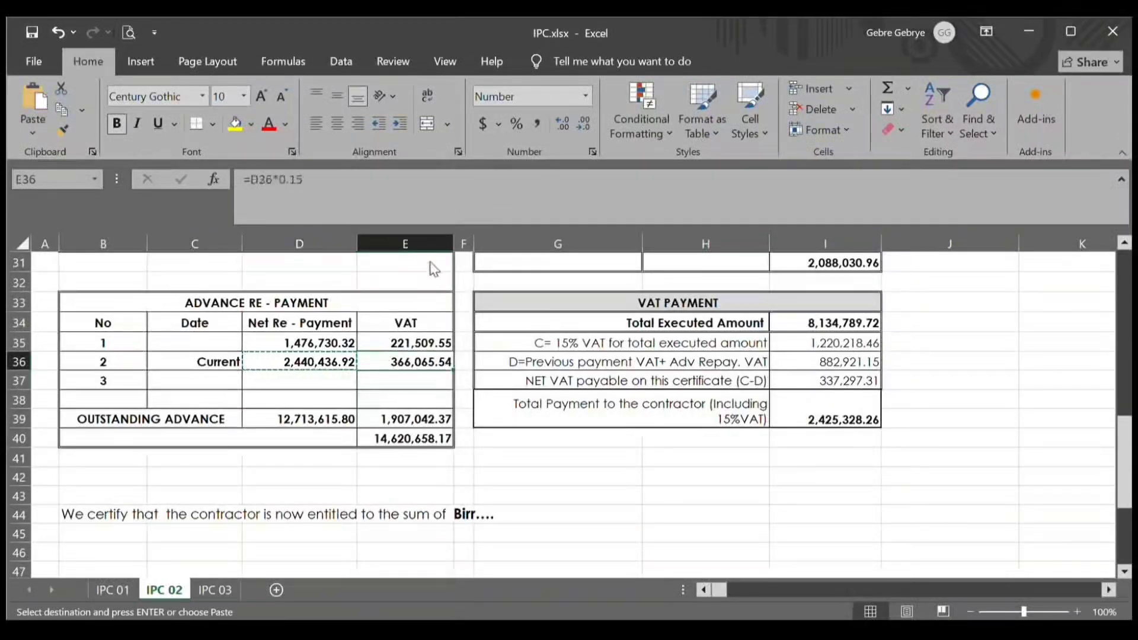
key("Escape")
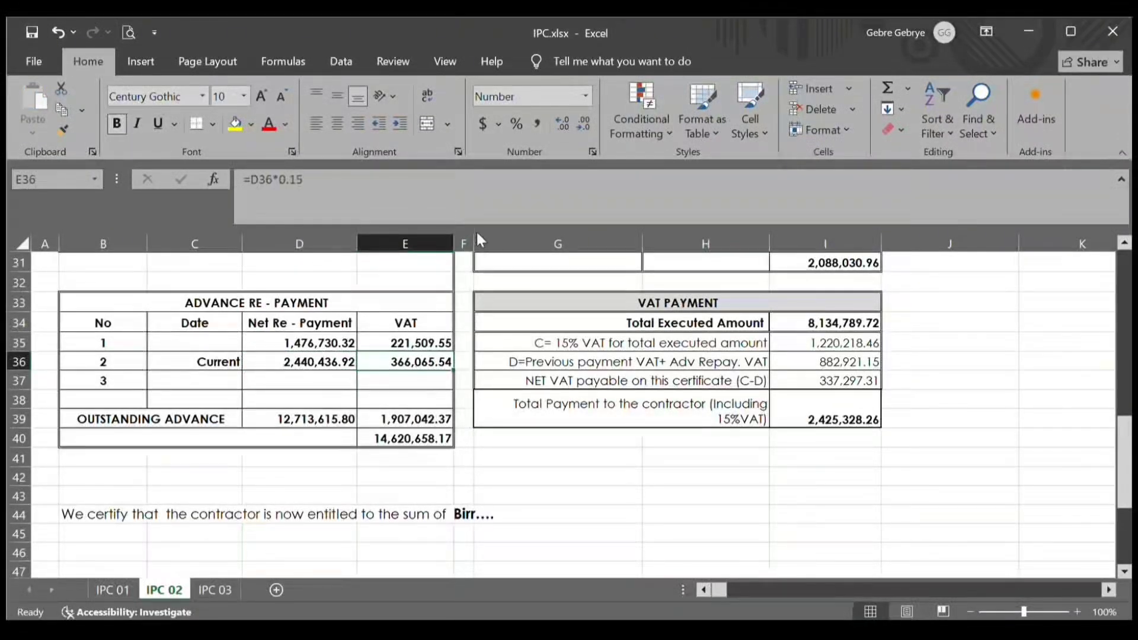
key("ctrl+c")
left_click(224, 590)
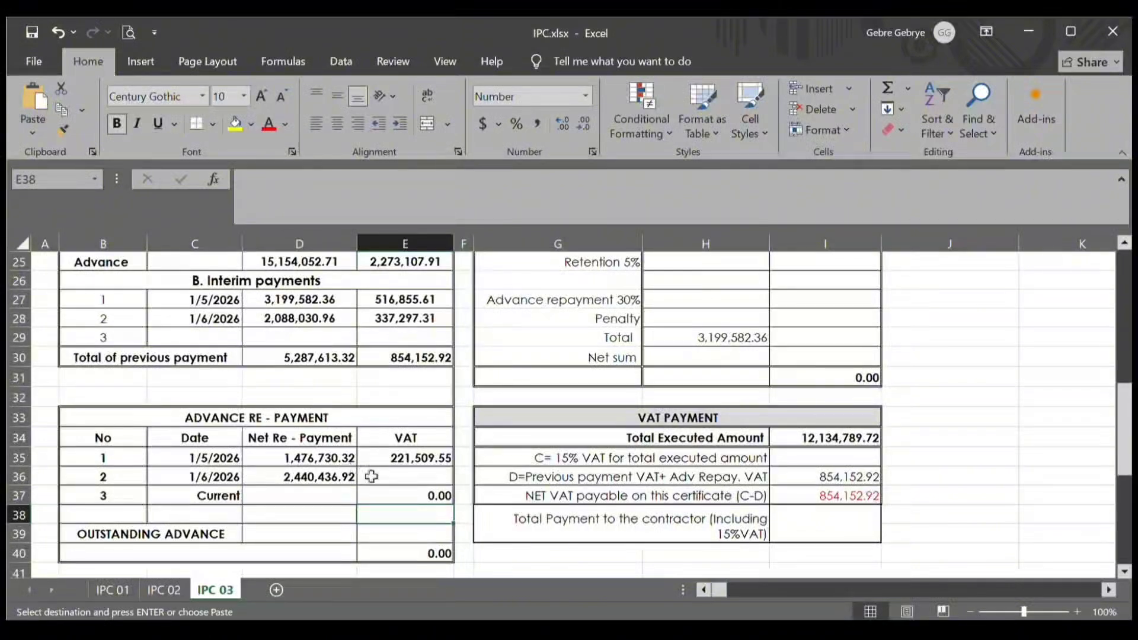
left_click(412, 480)
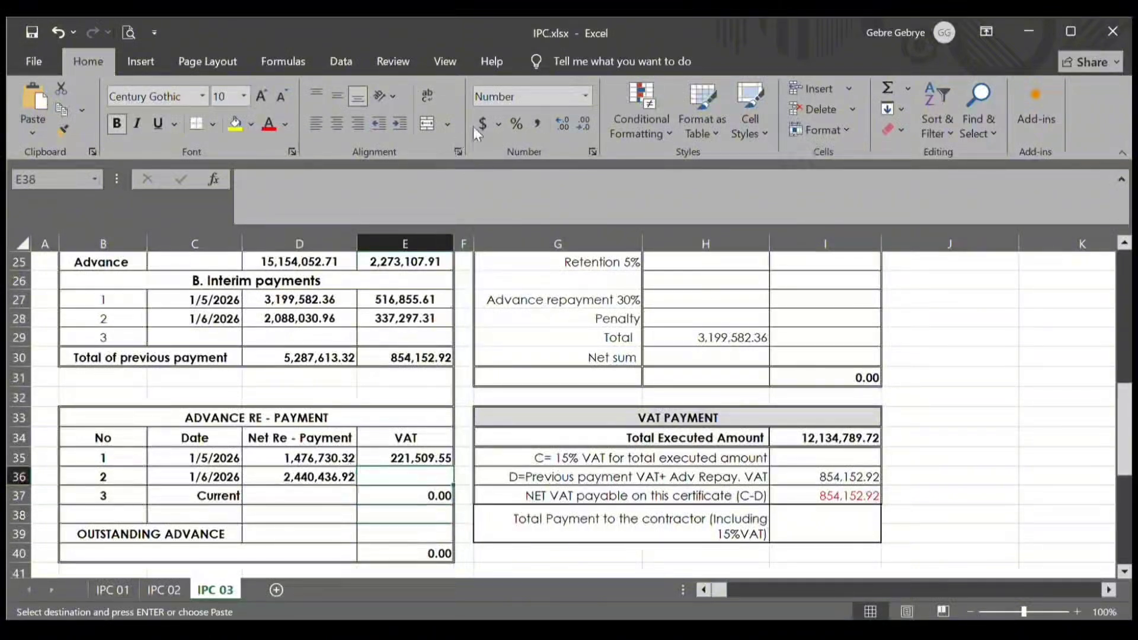
key("ctrl+v")
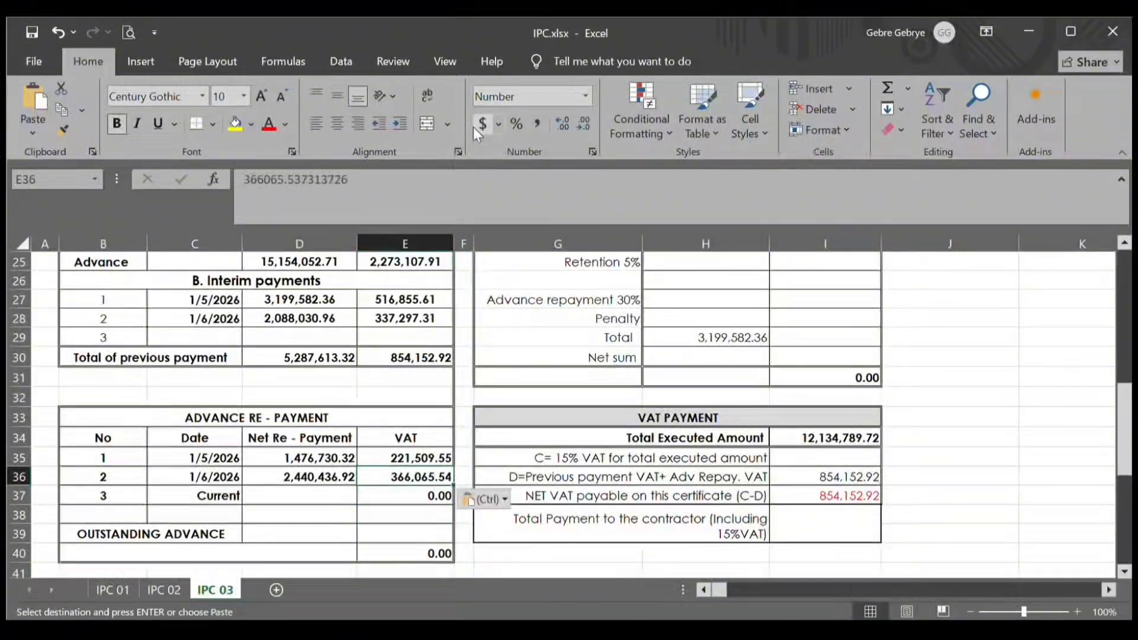
- Link the current net re-payment in D37 to the advance repayment deduction H27 and check the VAT formula =D37*0.15 in E37
left_click(303, 502)
scroll(356, 503, "up", 2)
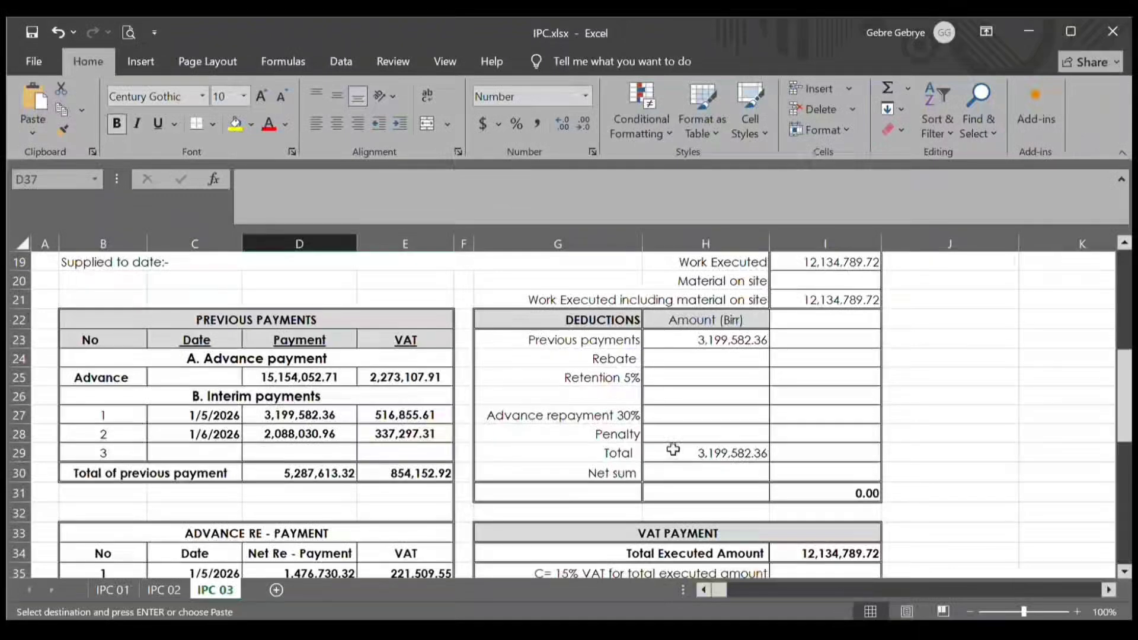
scroll(674, 448, "down", 2)
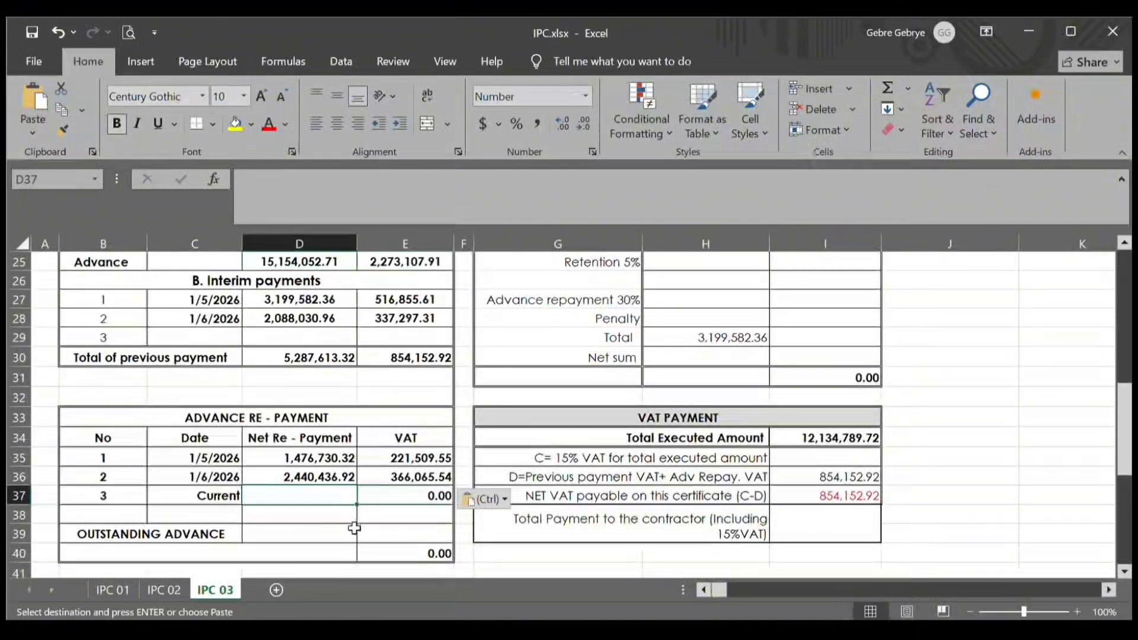
type("=")
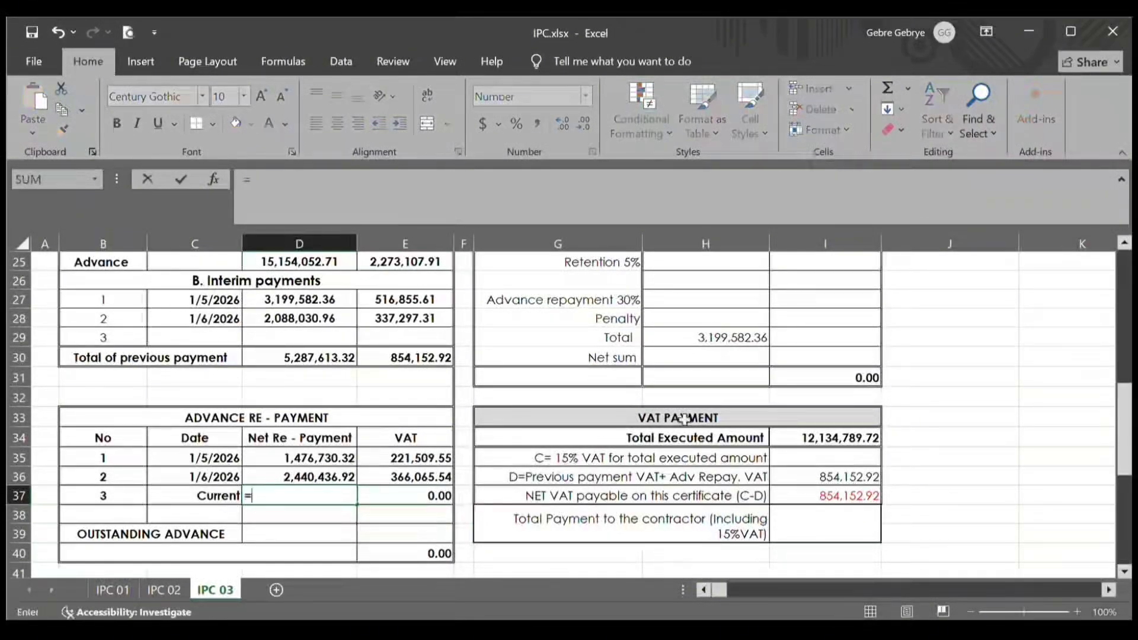
left_click(726, 308)
key("Return")
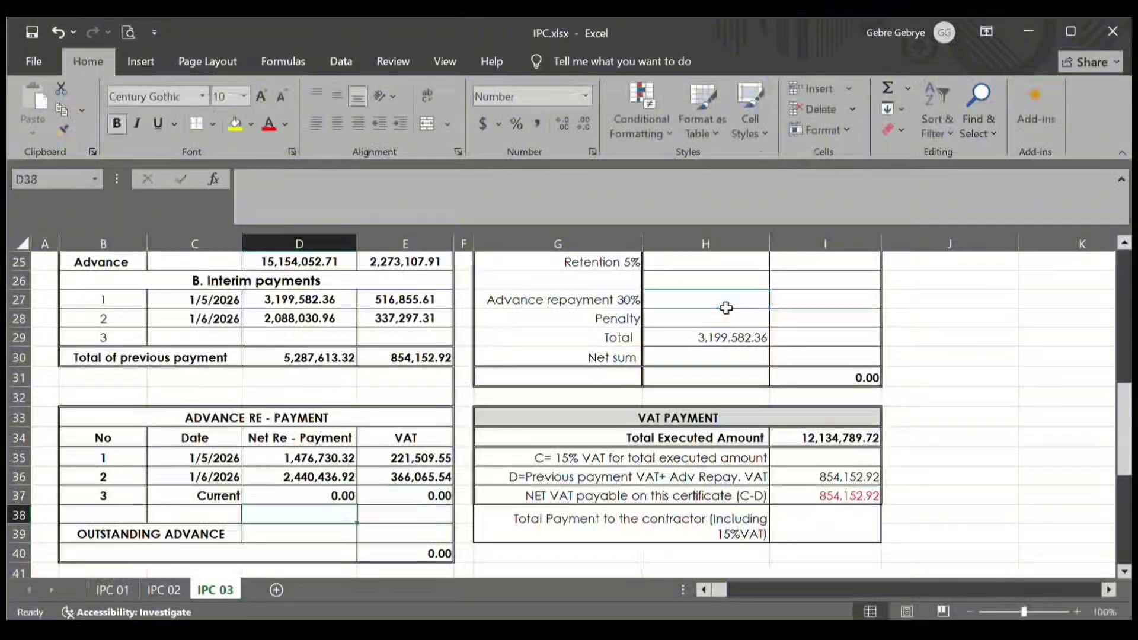
left_click(446, 500)
type("=D37*0.15")
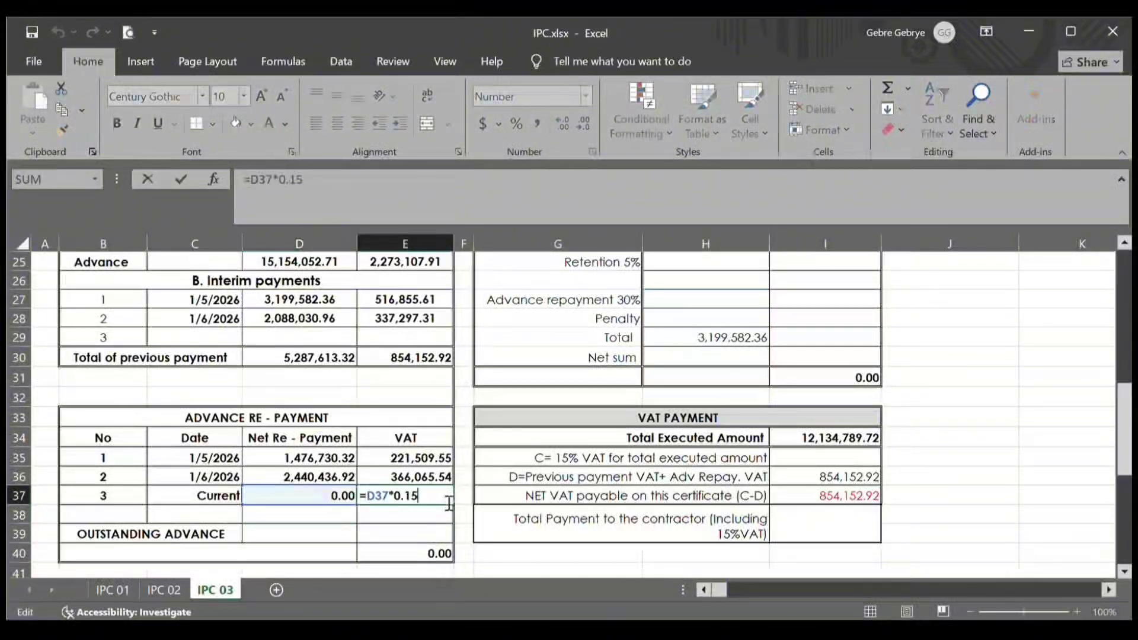
key("Return")
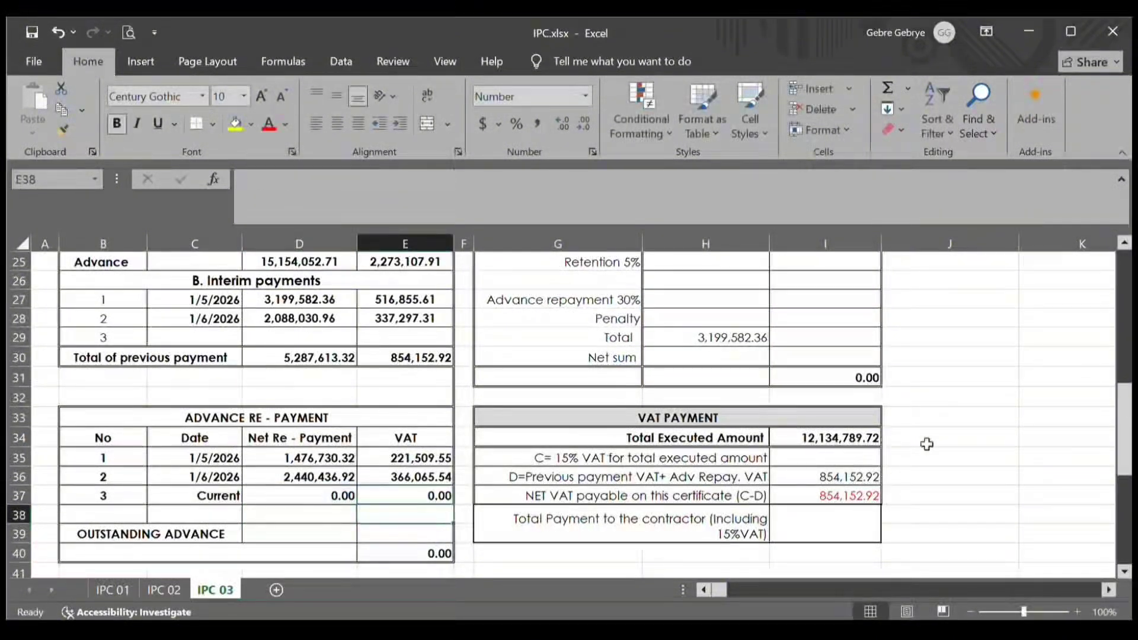
- Change the previous payments deduction in H23 to =+D30, the total of previous payment, and check the SUM formula in D30
scroll(688, 438, "up", 4)
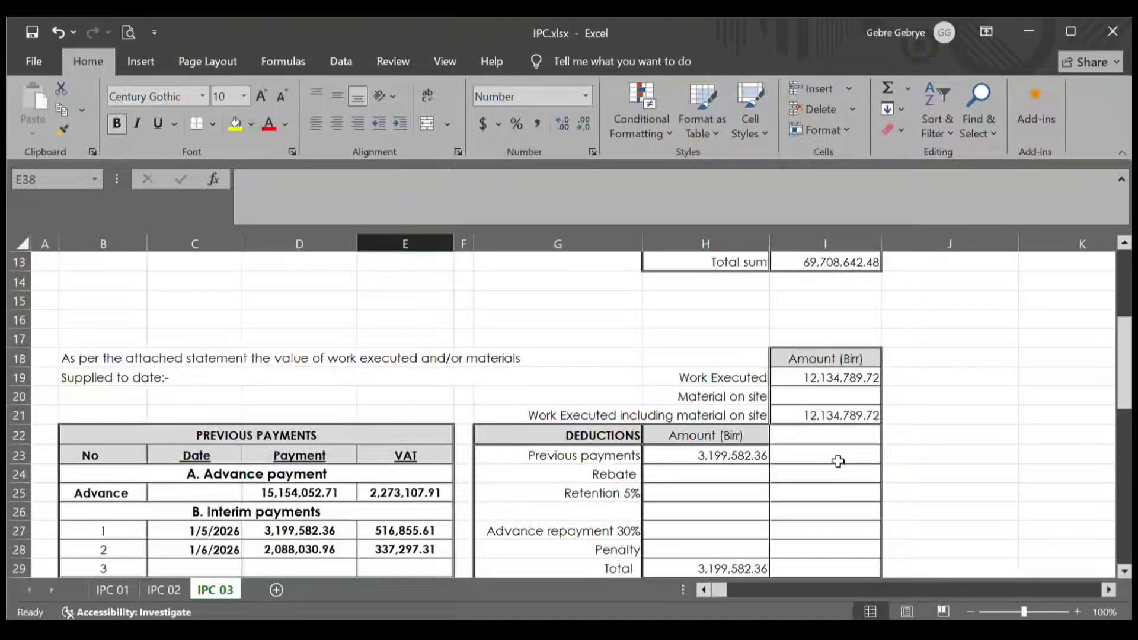
left_click(730, 458)
type("=+D27")
scroll(730, 458, "down", 1)
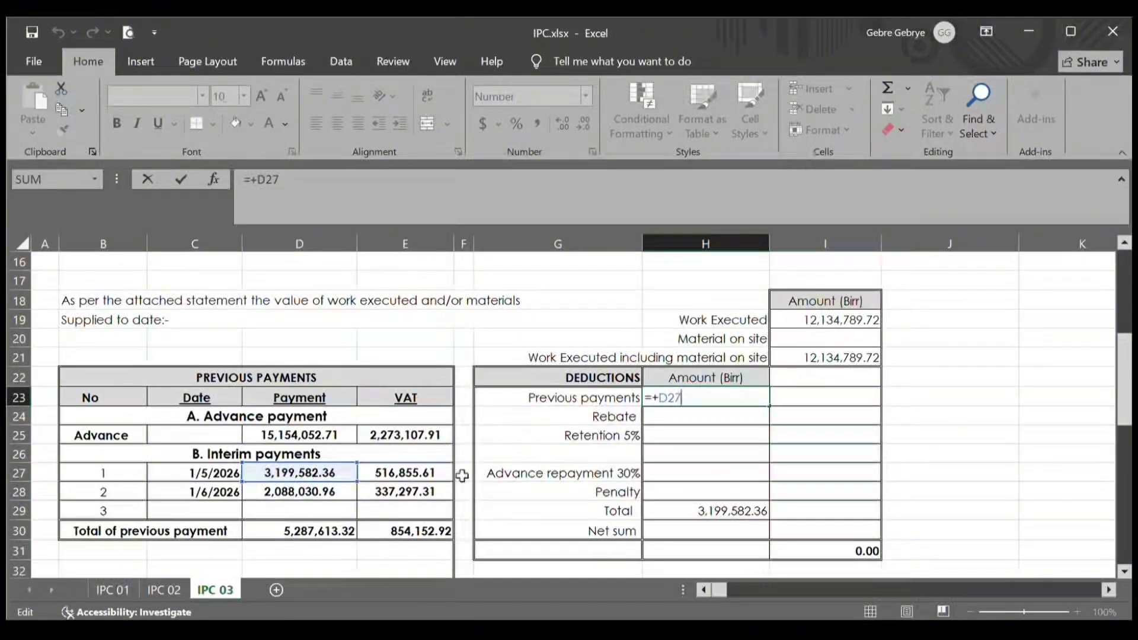
double_click(668, 400)
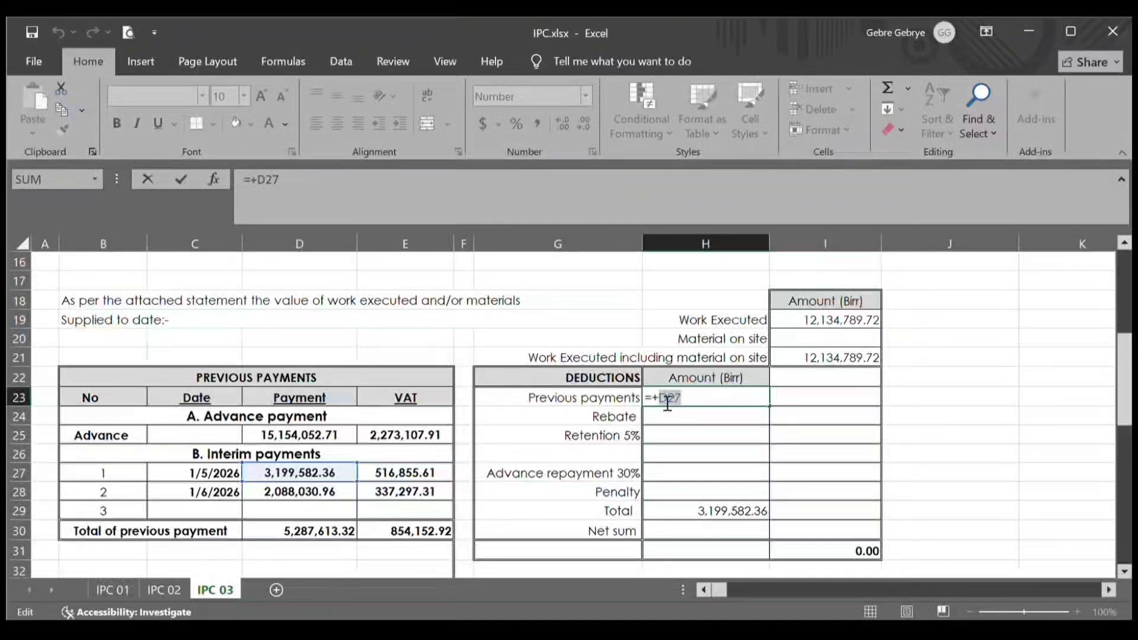
left_click(292, 533)
key("Return")
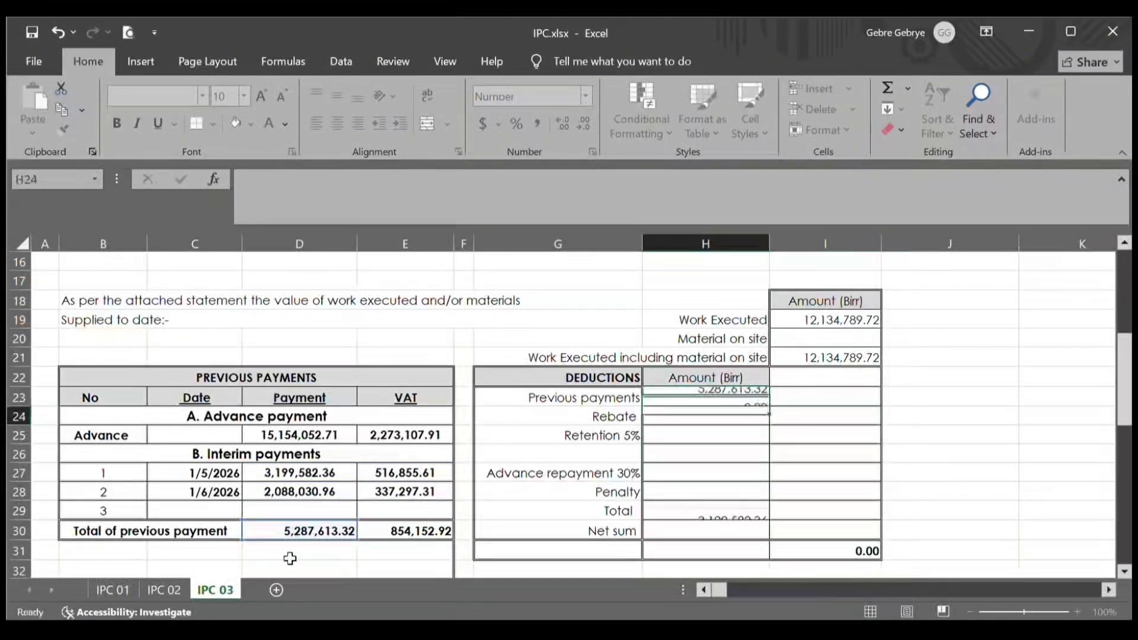
double_click(298, 540)
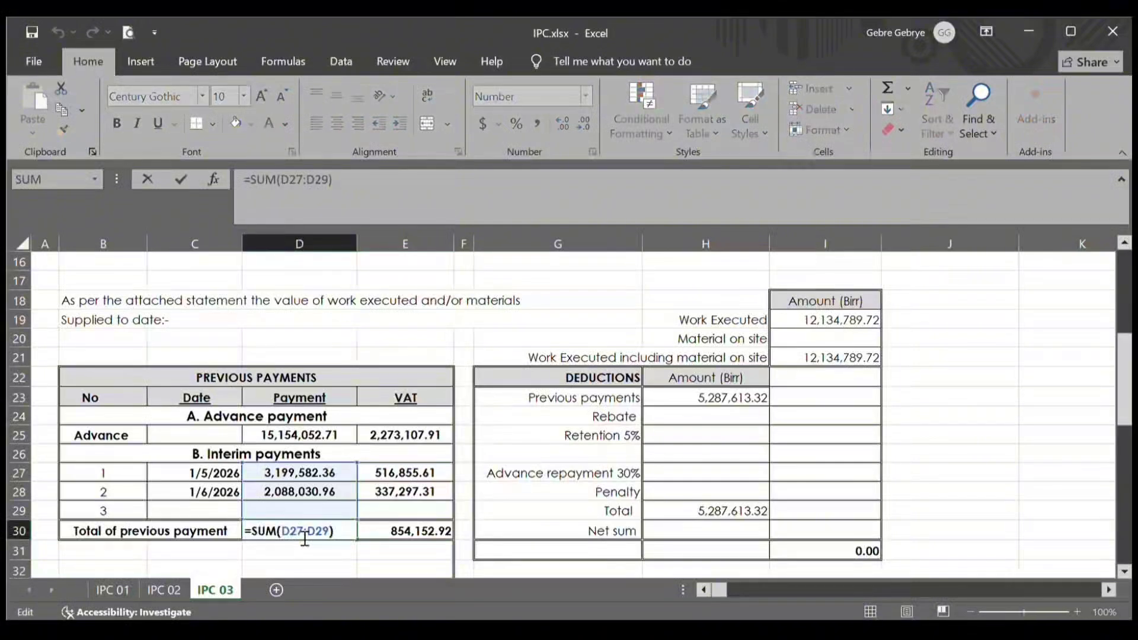
key("Return")
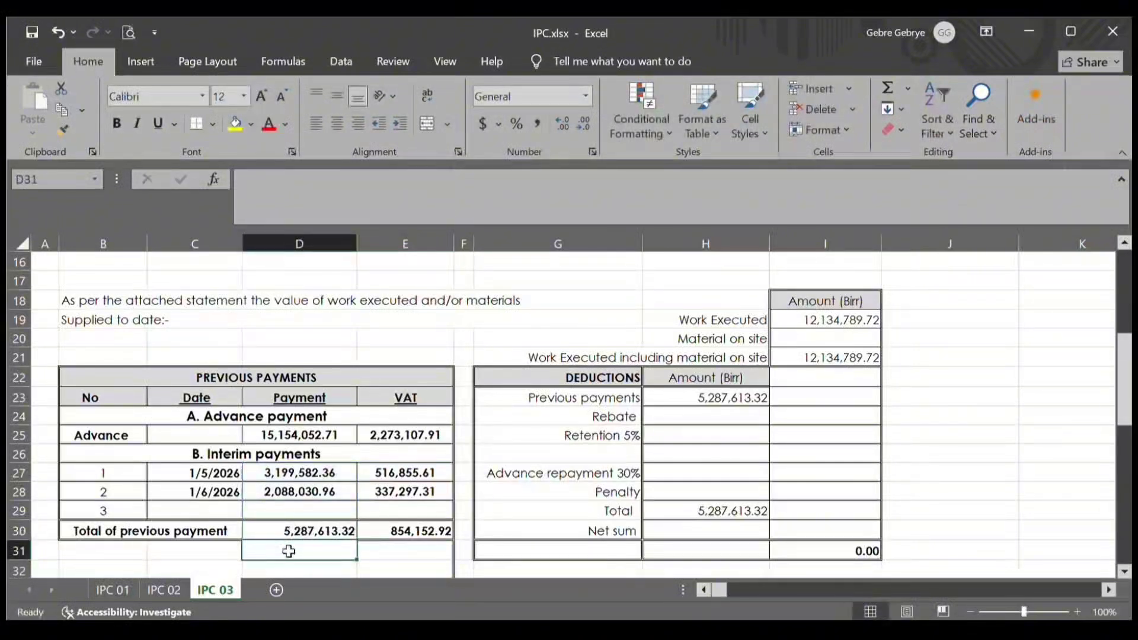
left_click(738, 405)
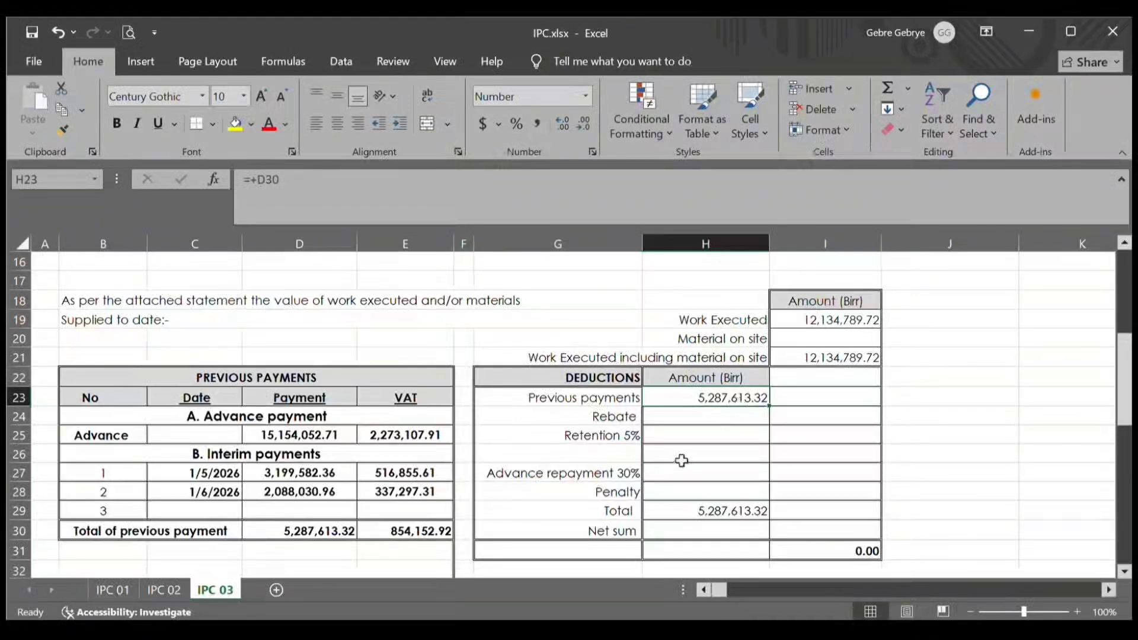
- Calculate the 5% retention in H25 as 0.05 times the work executed including material on site
left_click(691, 440)
type("=0.05")
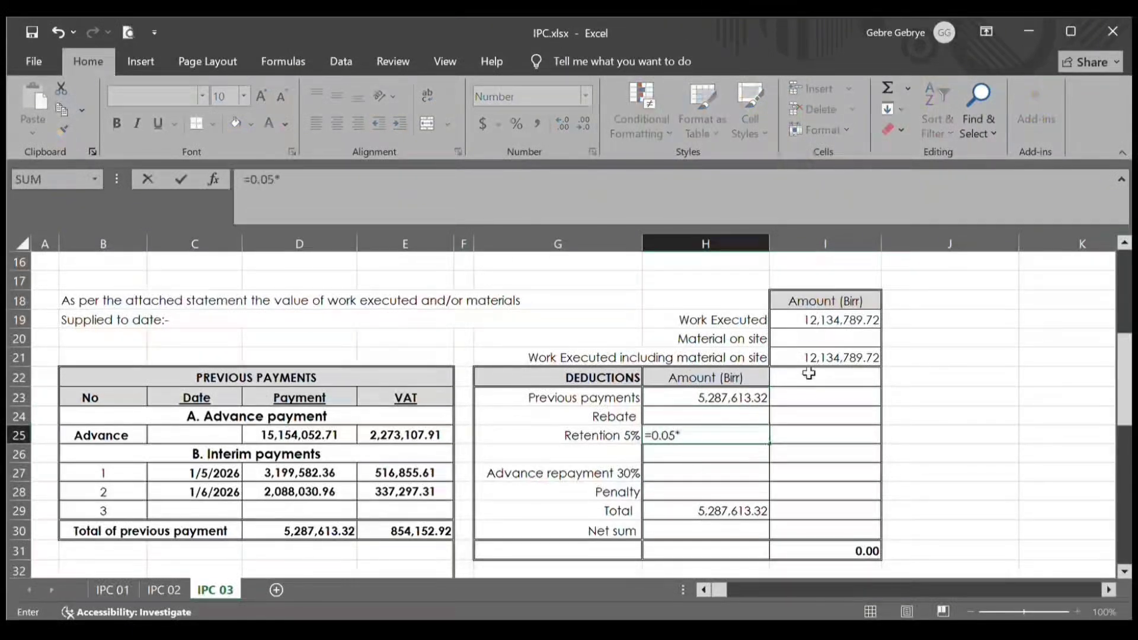
type("*")
left_click(809, 368)
key("Return")
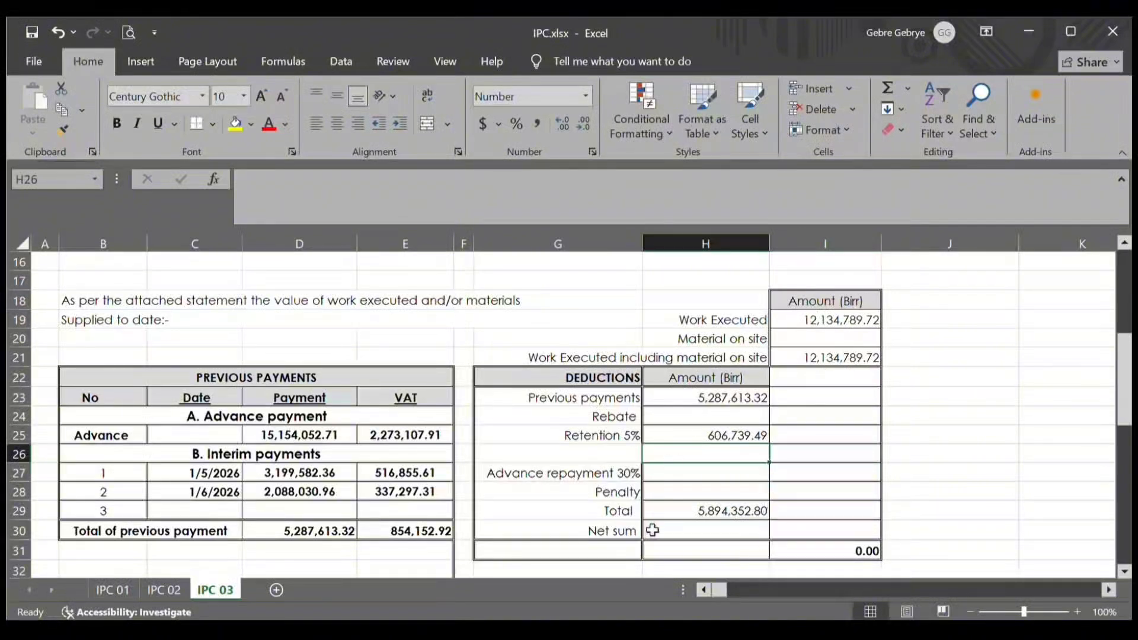
- Calculate the 30% advance repayment in H27 as 0.3 times the work executed including material on site, and check the total formula in H29
left_click(705, 477)
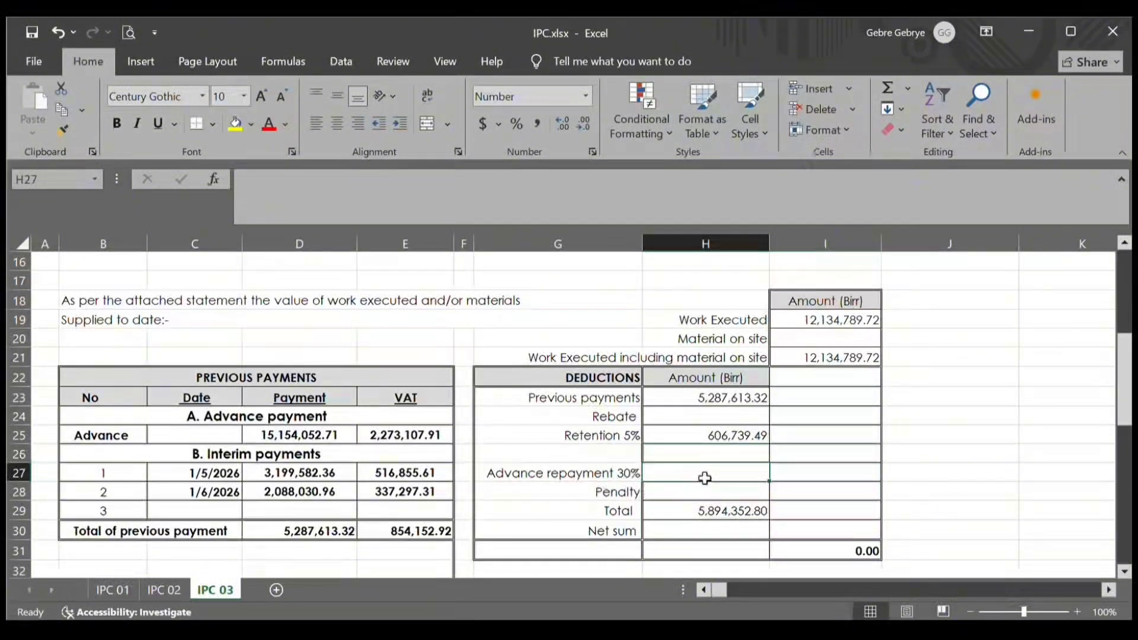
type("=0.3*")
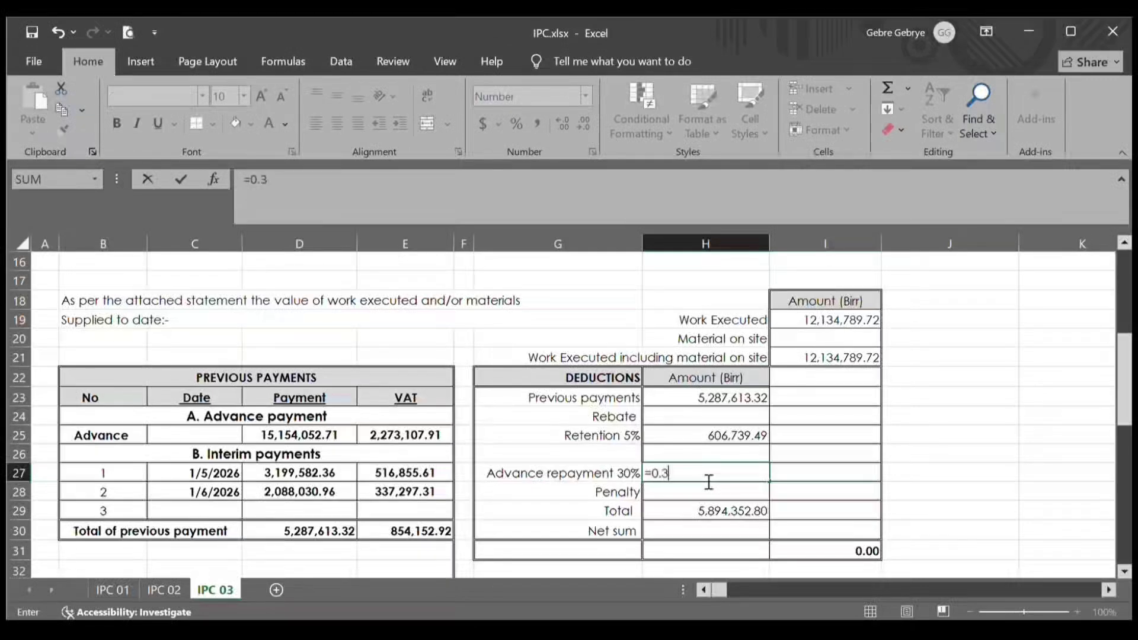
left_click_drag(807, 511, 917, 557)
key("BackSpace")
key("BackSpace")
key("BackSpace")
key("BackSpace")
key("BackSpace")
key("BackSpace")
key("BackSpace")
left_click(852, 348)
key("Return")
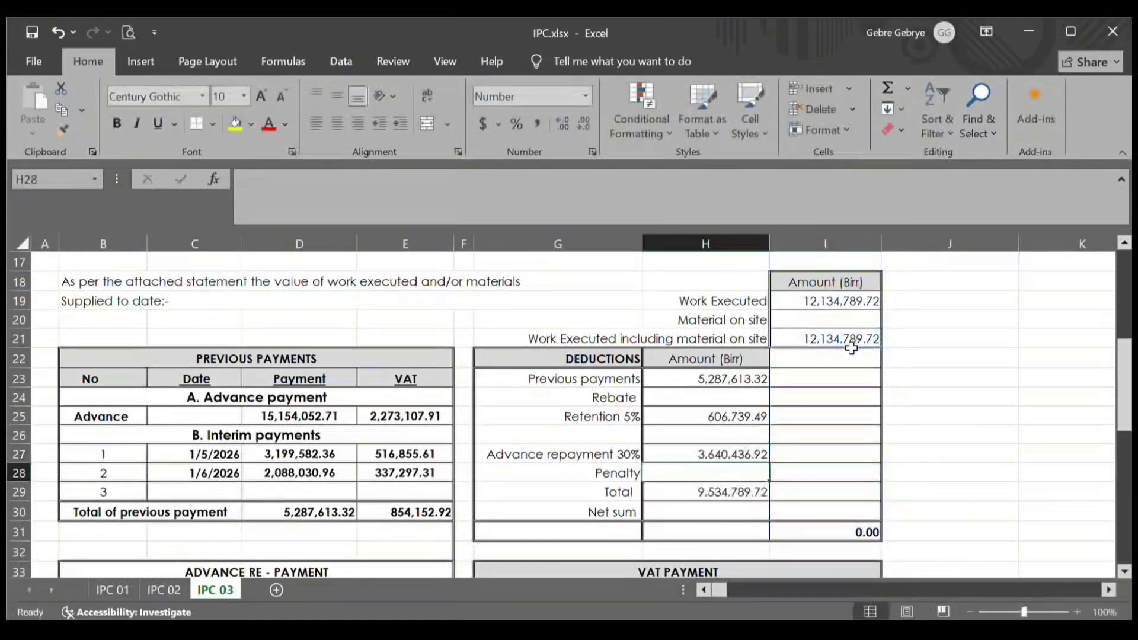
left_click(724, 491)
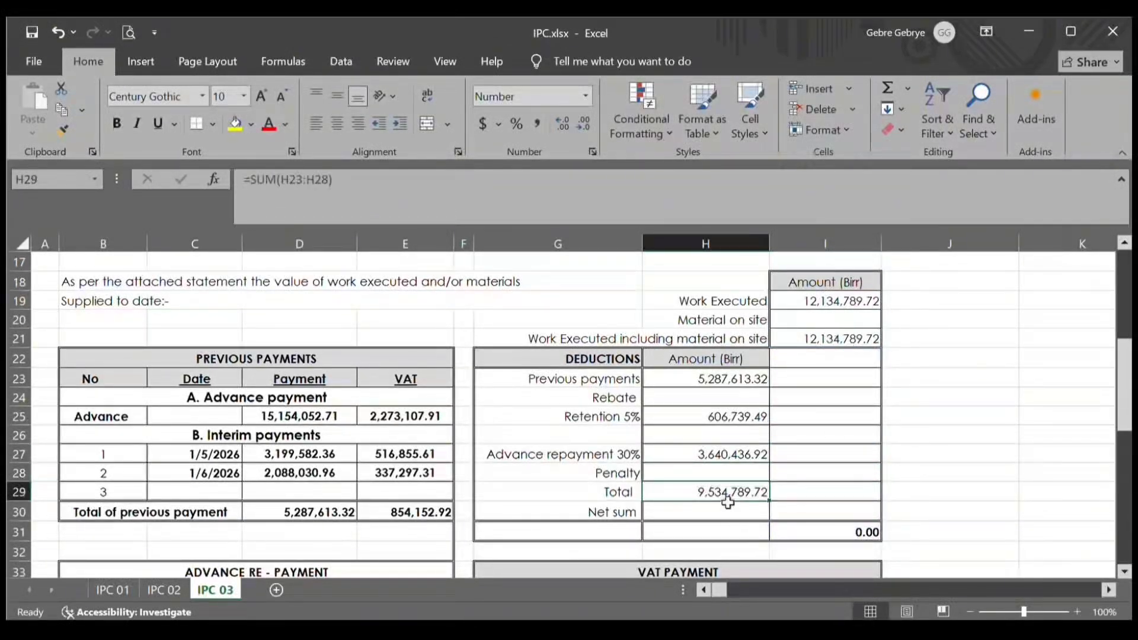
- Check the deductions total in H29 and calculate the net sum in I30 as =I21-H29
double_click(719, 493)
key("Return")
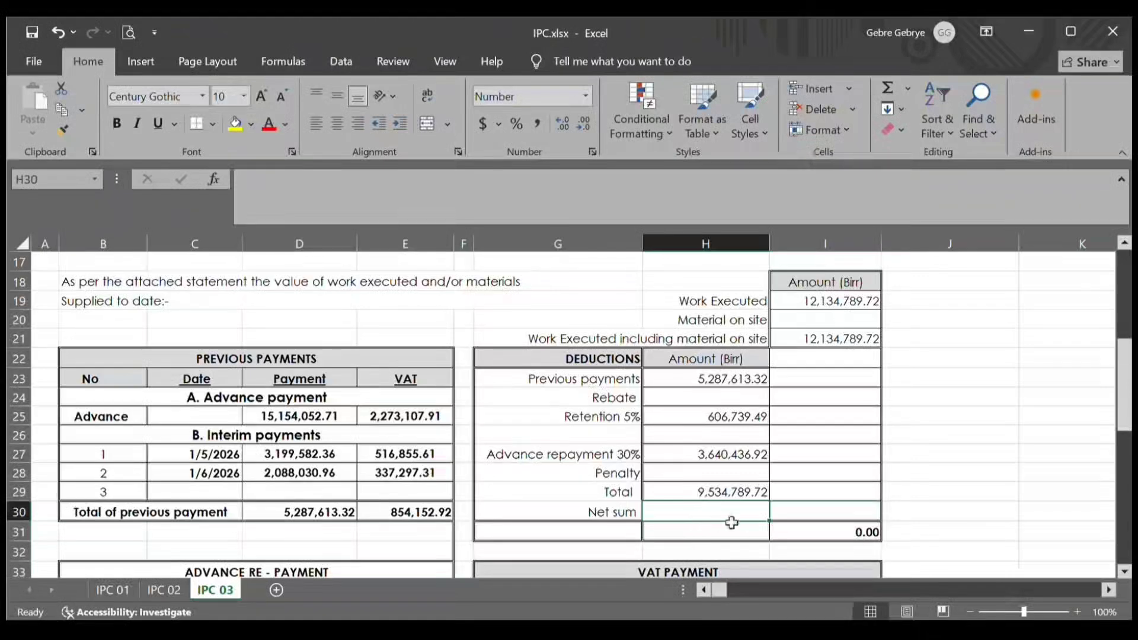
left_click(804, 519)
type("=")
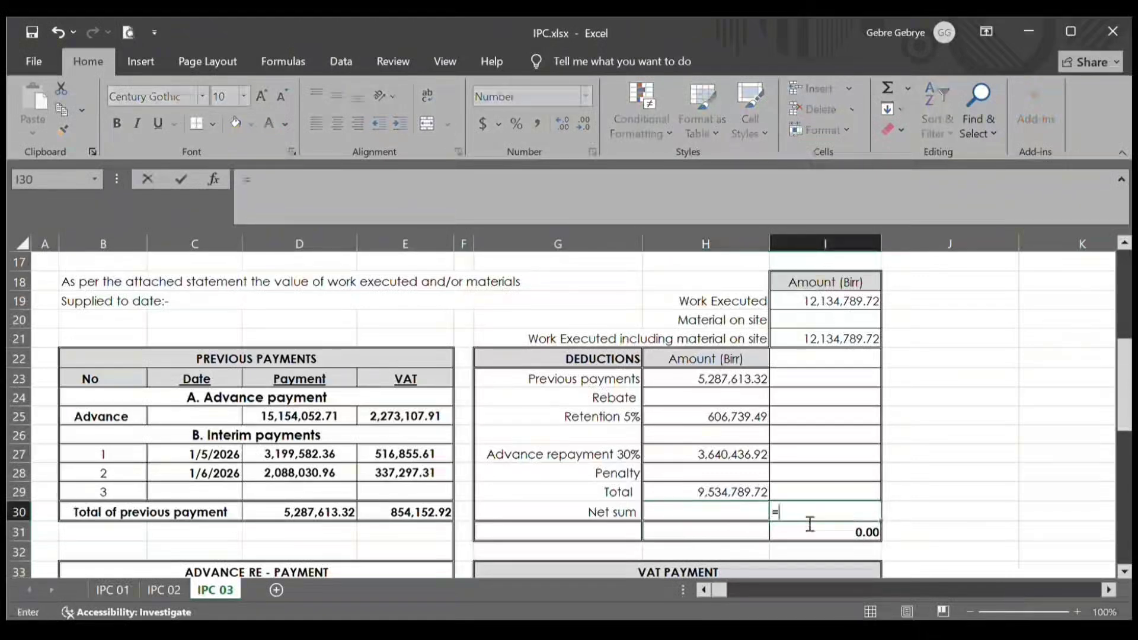
left_click(848, 346)
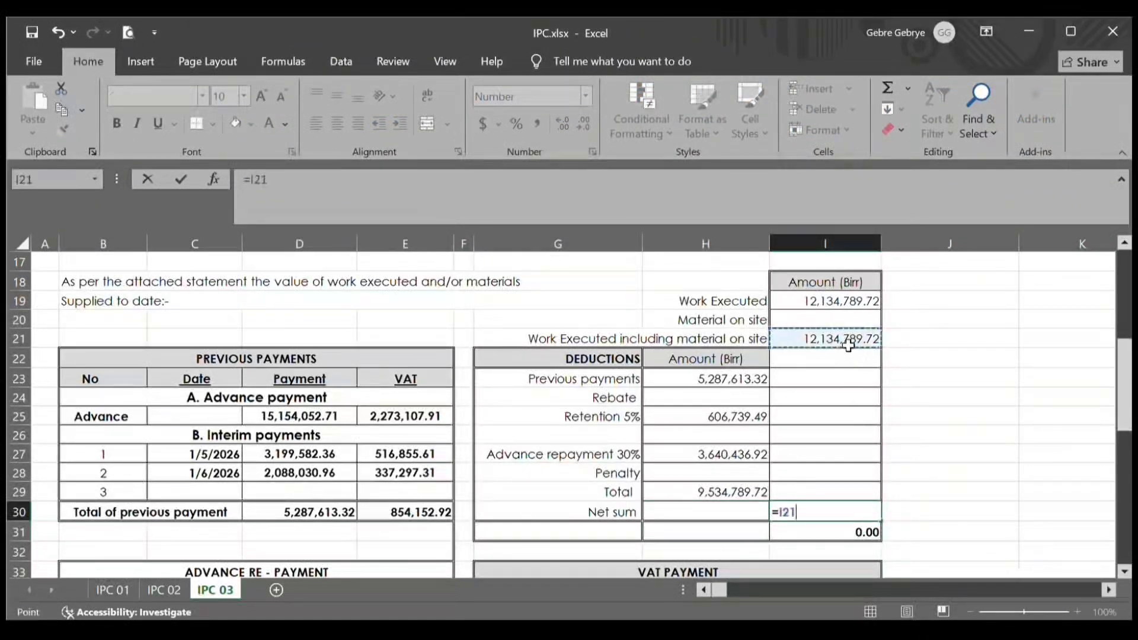
type("-")
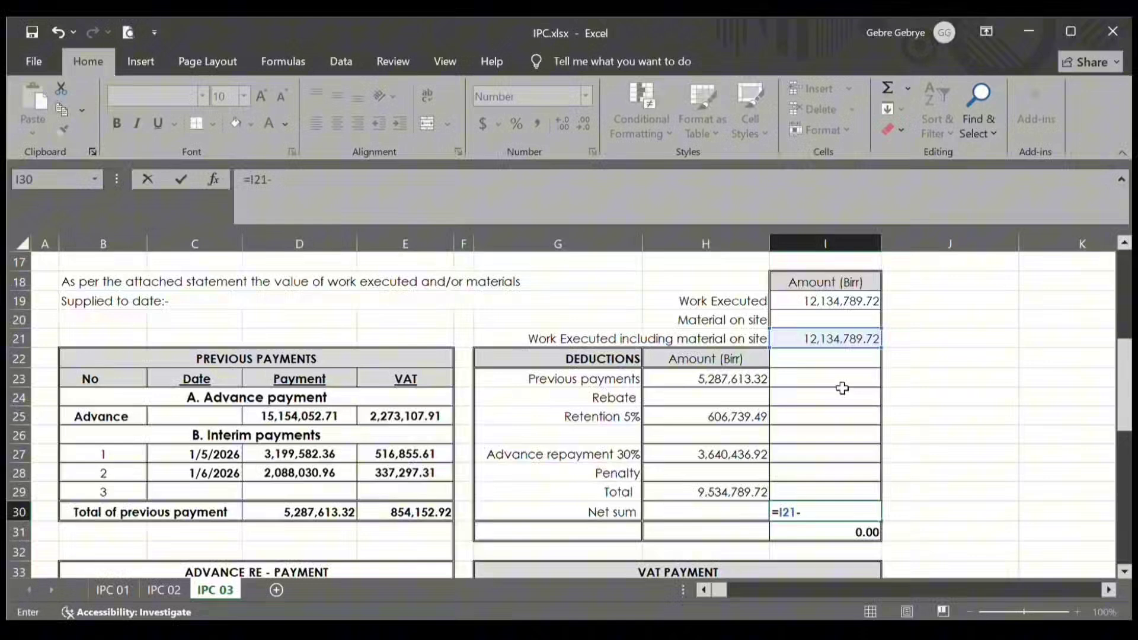
left_click(708, 492)
key("Return")
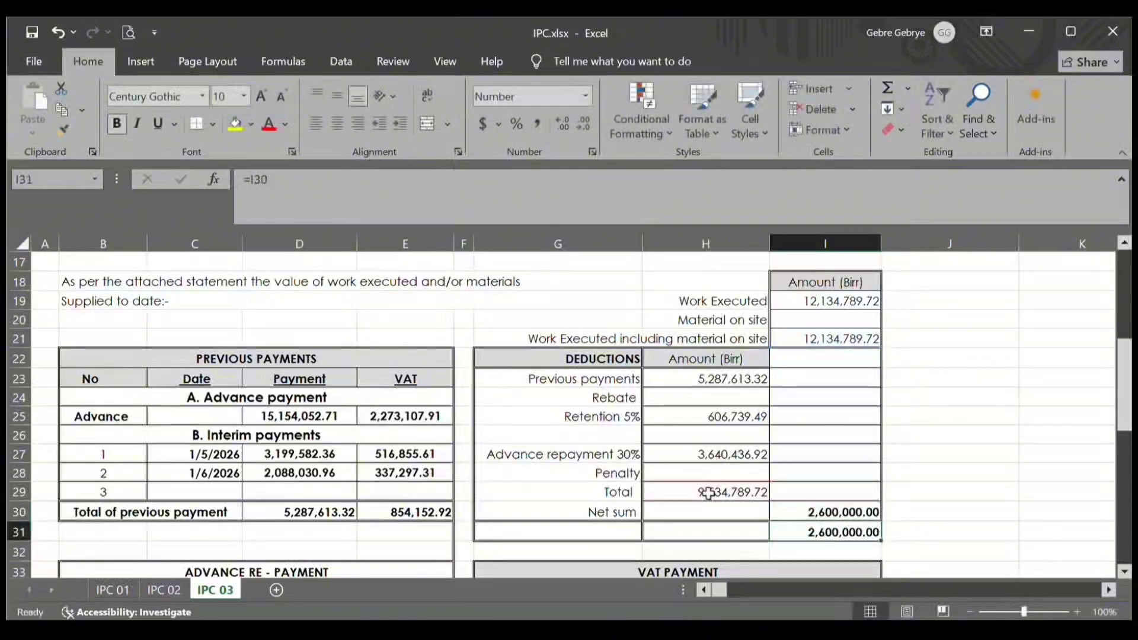
- Check the source of the Total Executed Amount in I34 and calculate its 15% VAT in I35 as =I34*0.15
scroll(822, 535, "down", 2)
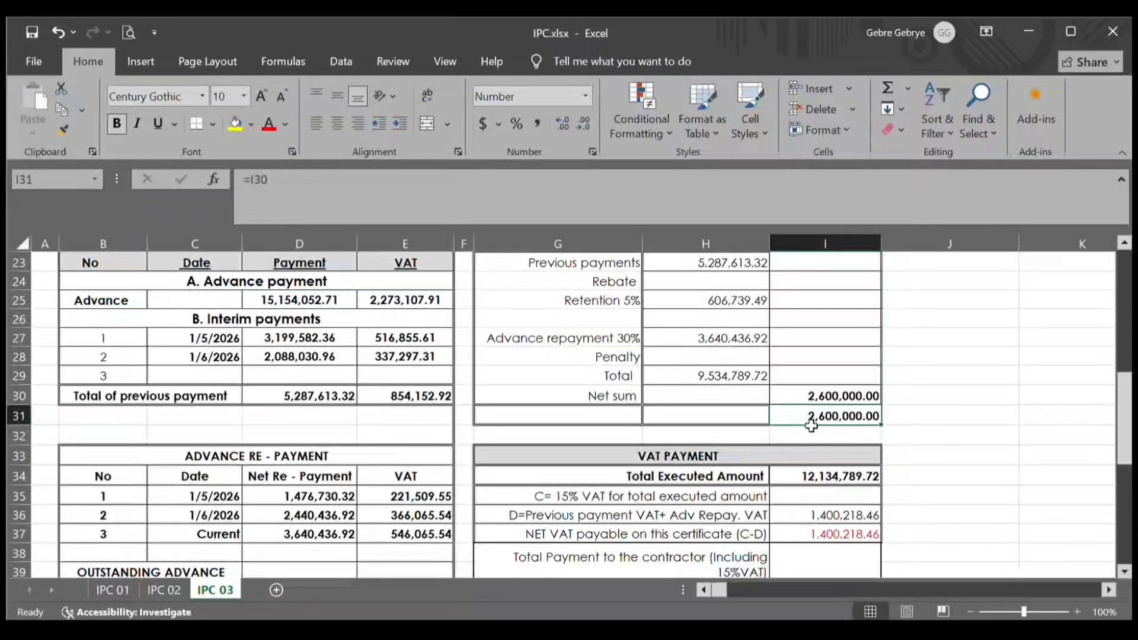
left_click(834, 497)
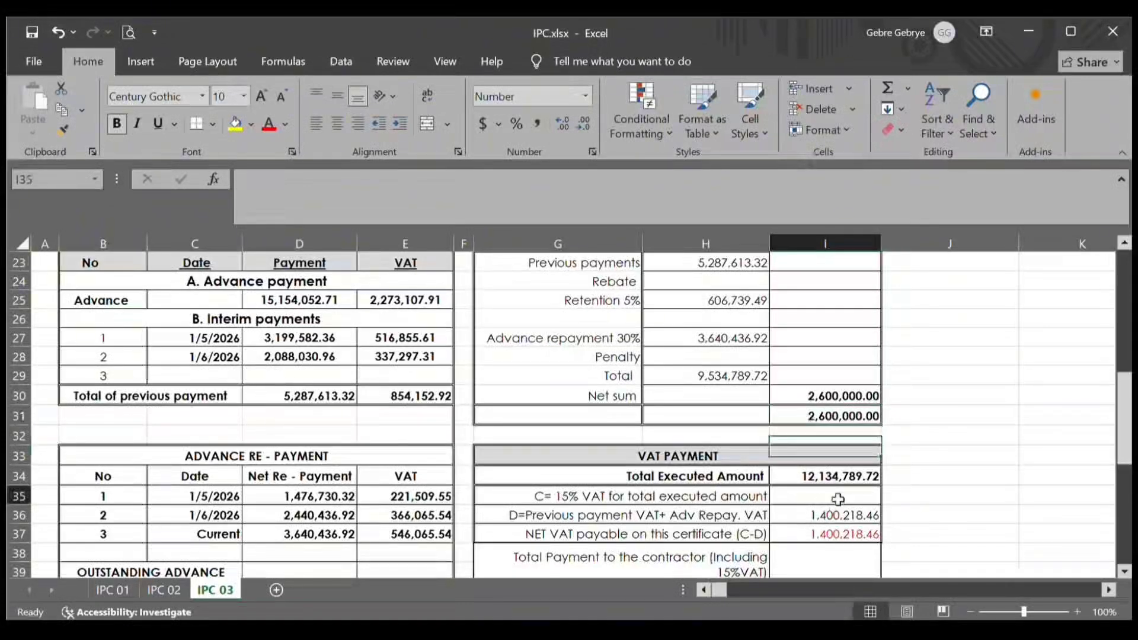
scroll(834, 492, "up", 2)
scroll(834, 492, "down", 2)
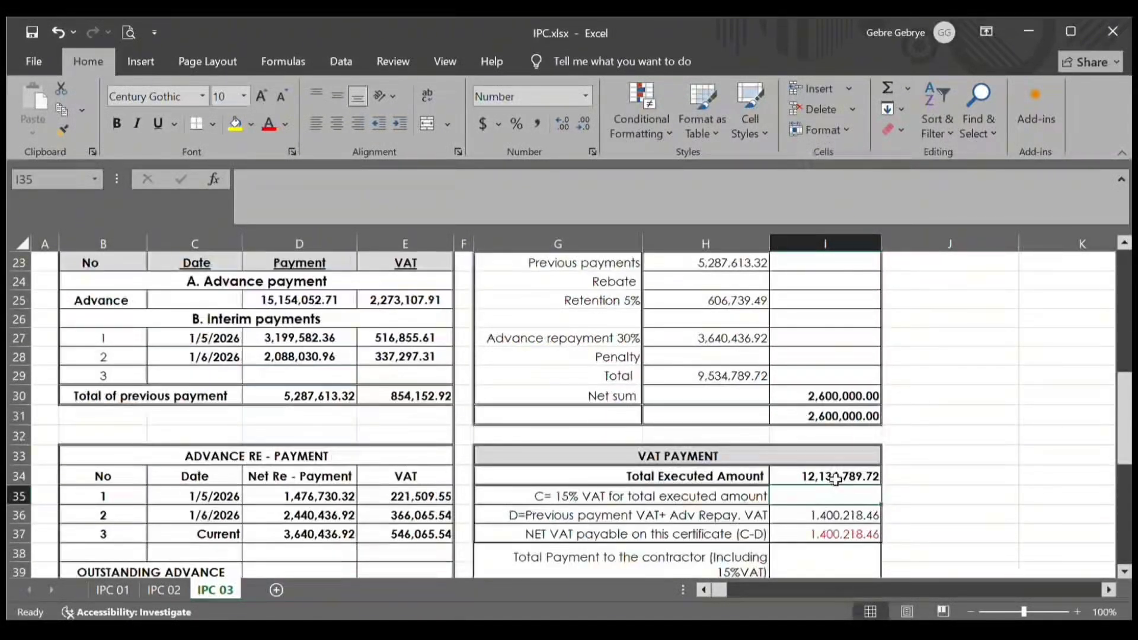
type("=I19")
scroll(836, 485, "up", 3)
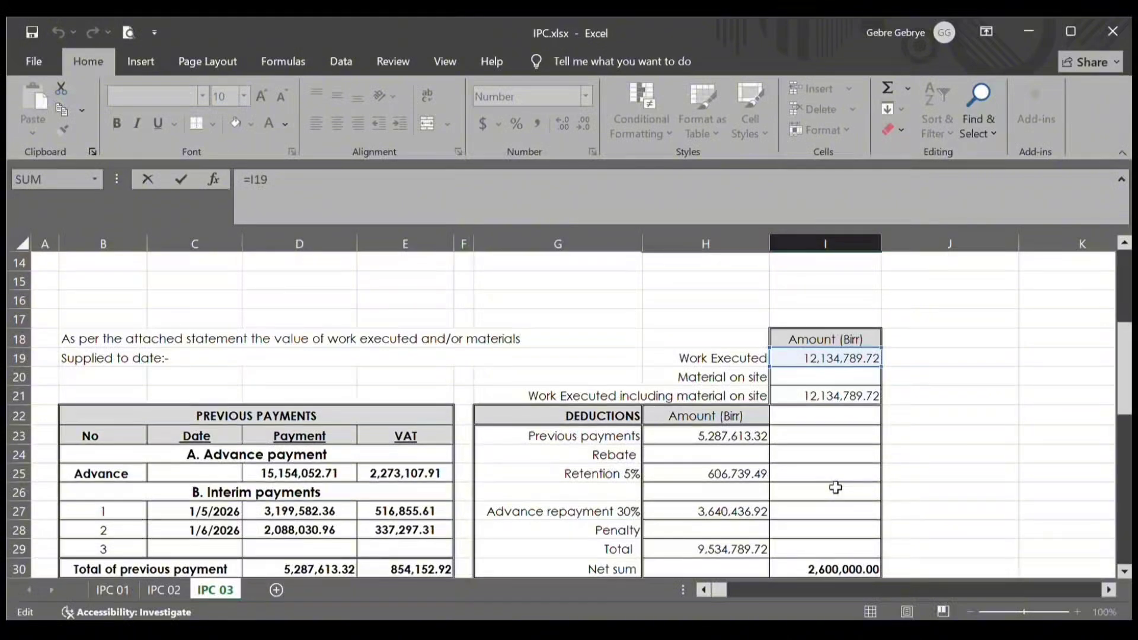
key("Escape")
scroll(836, 488, "down", 3)
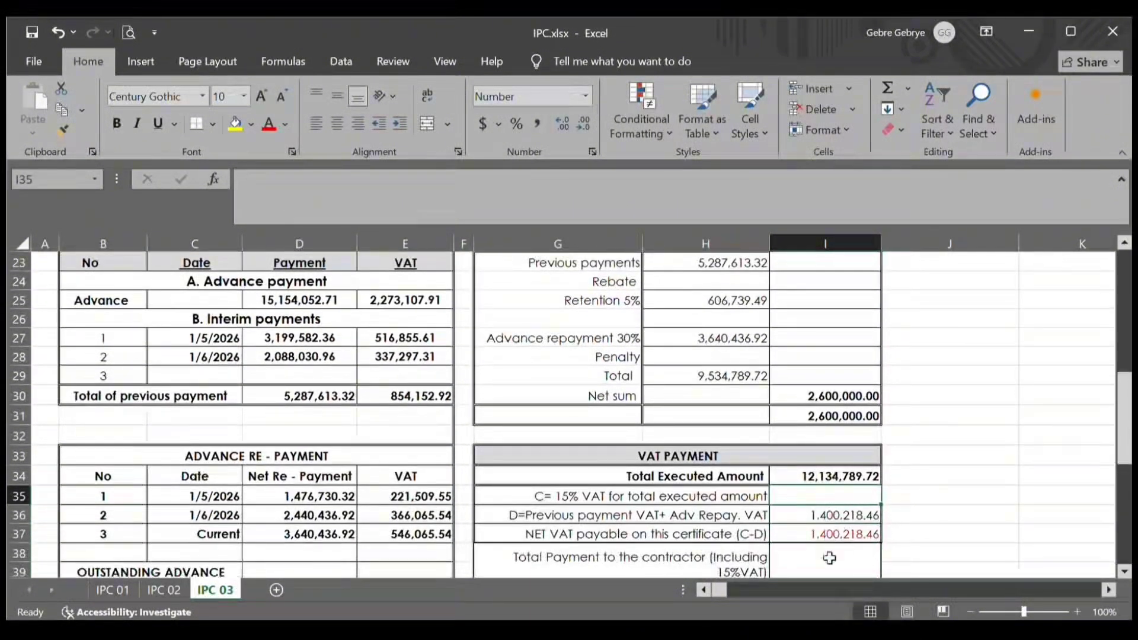
type("=I34*0.15")
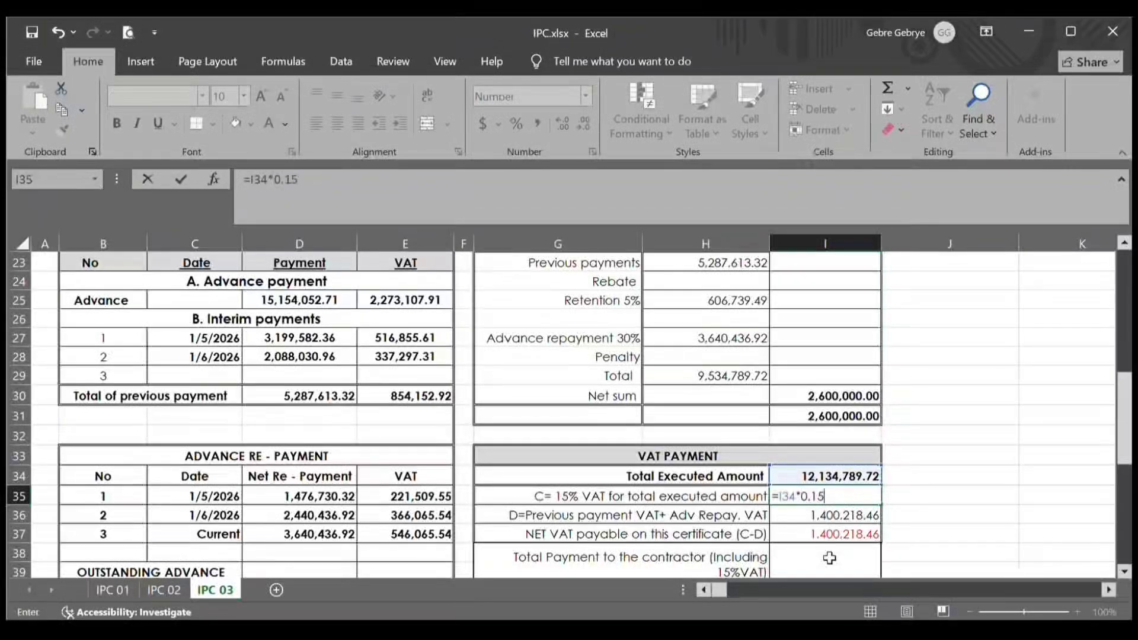
key("Return")
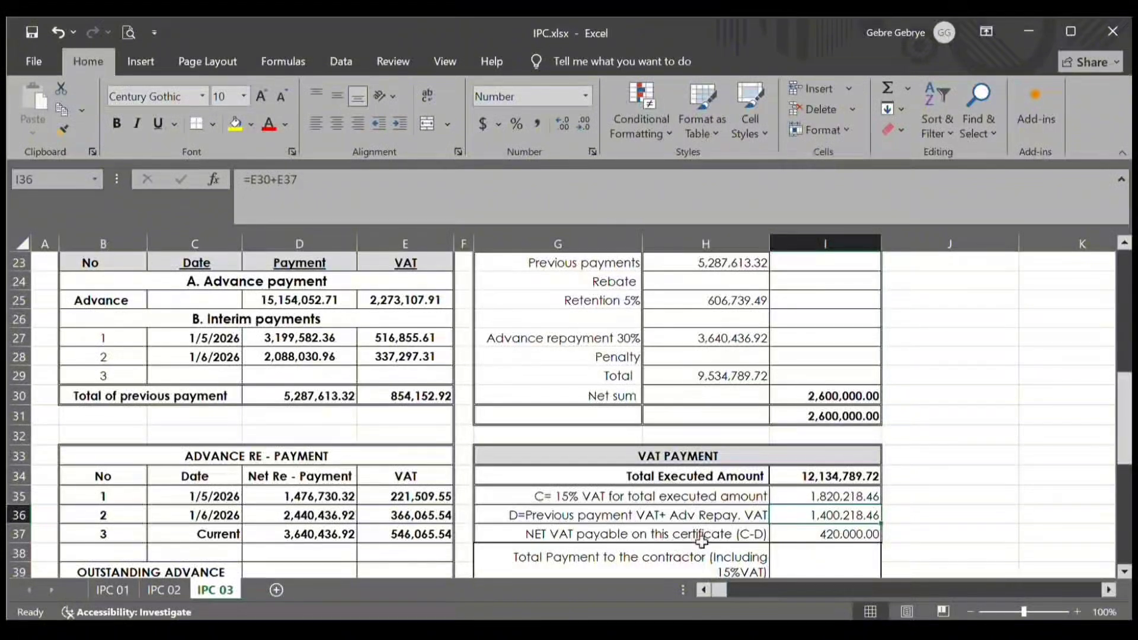
- Check the formulas for previous payment VAT plus advance repayment VAT in I36 and for net VAT payable in I37
double_click(808, 522)
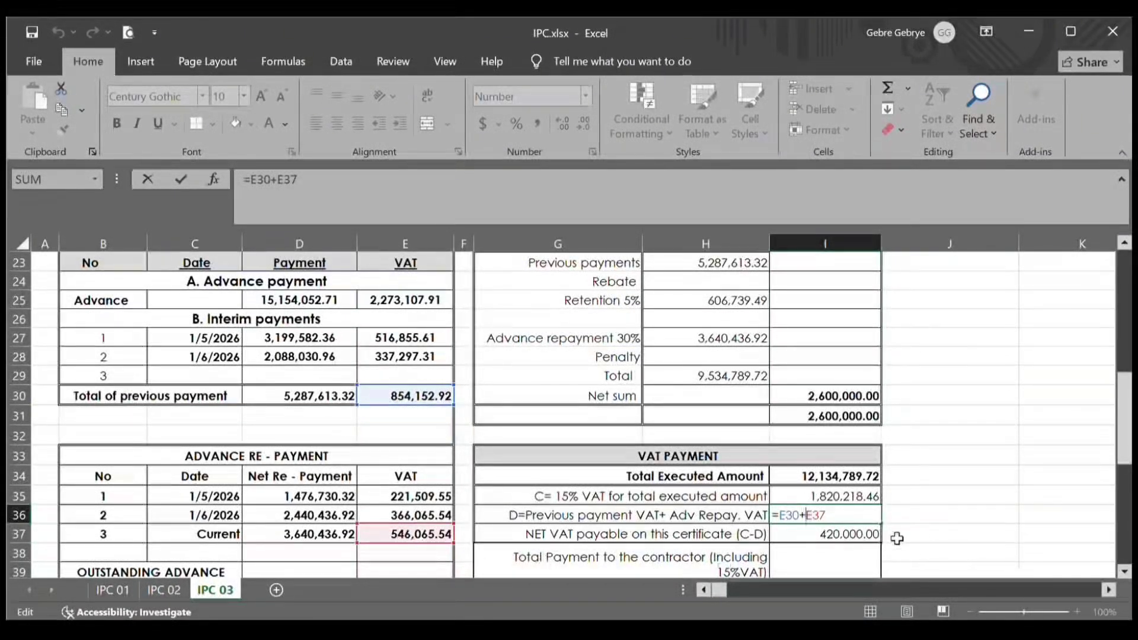
key("Return")
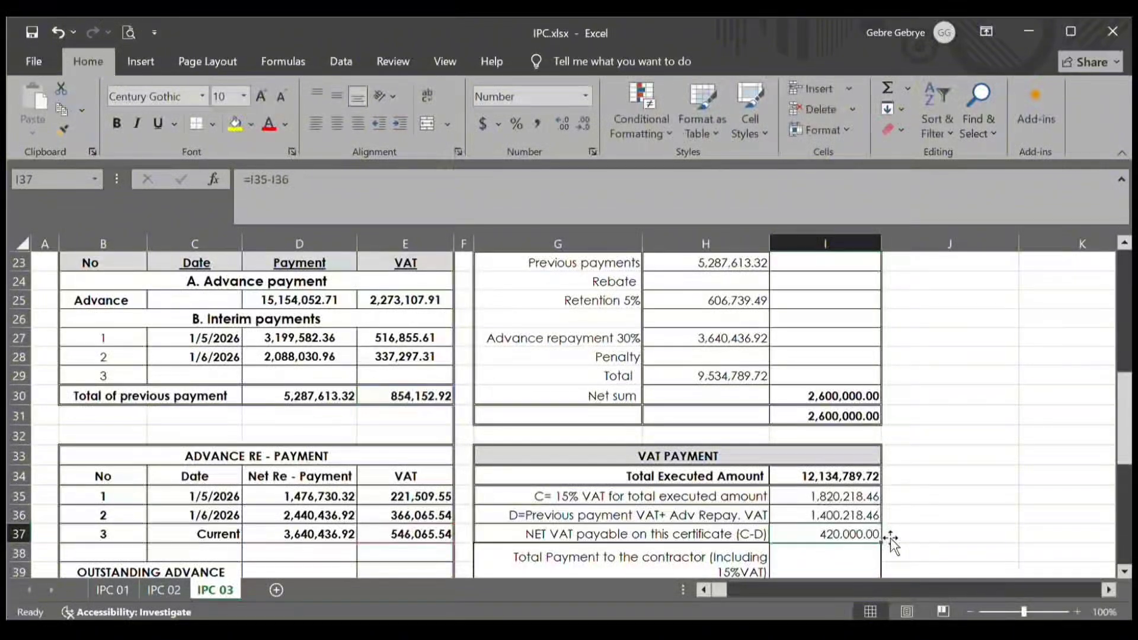
left_click(852, 504)
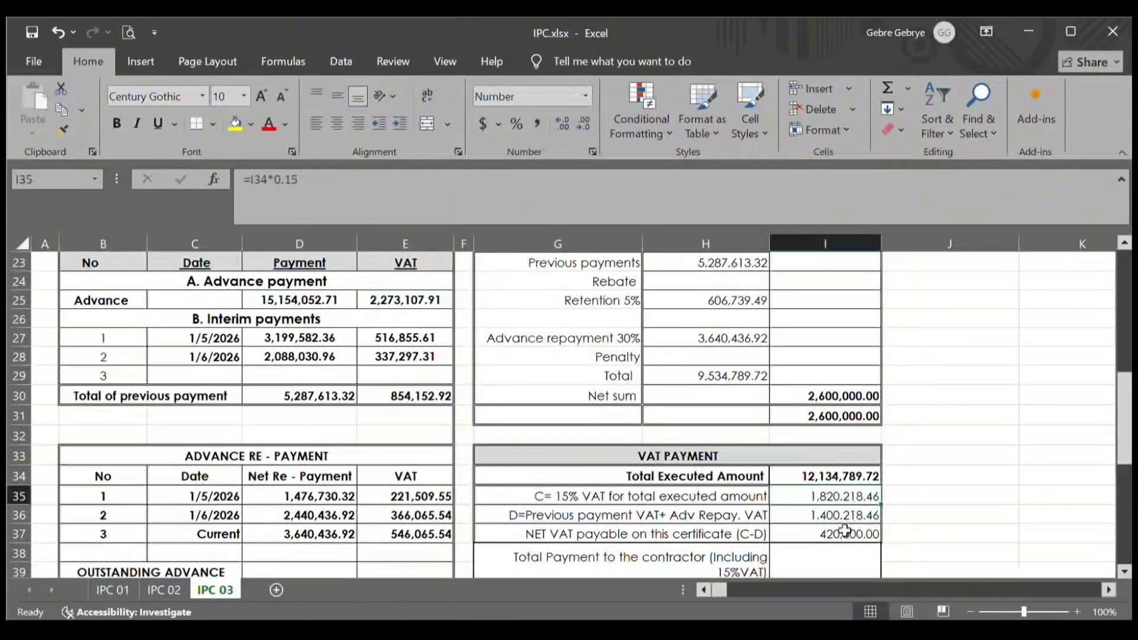
double_click(846, 536)
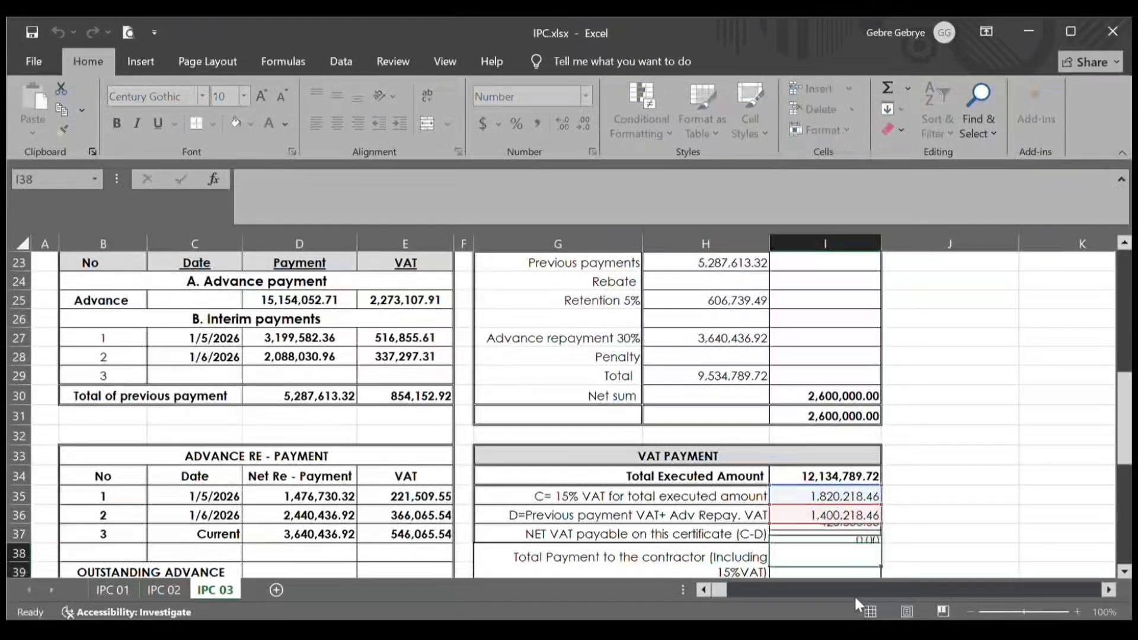
key("Return")
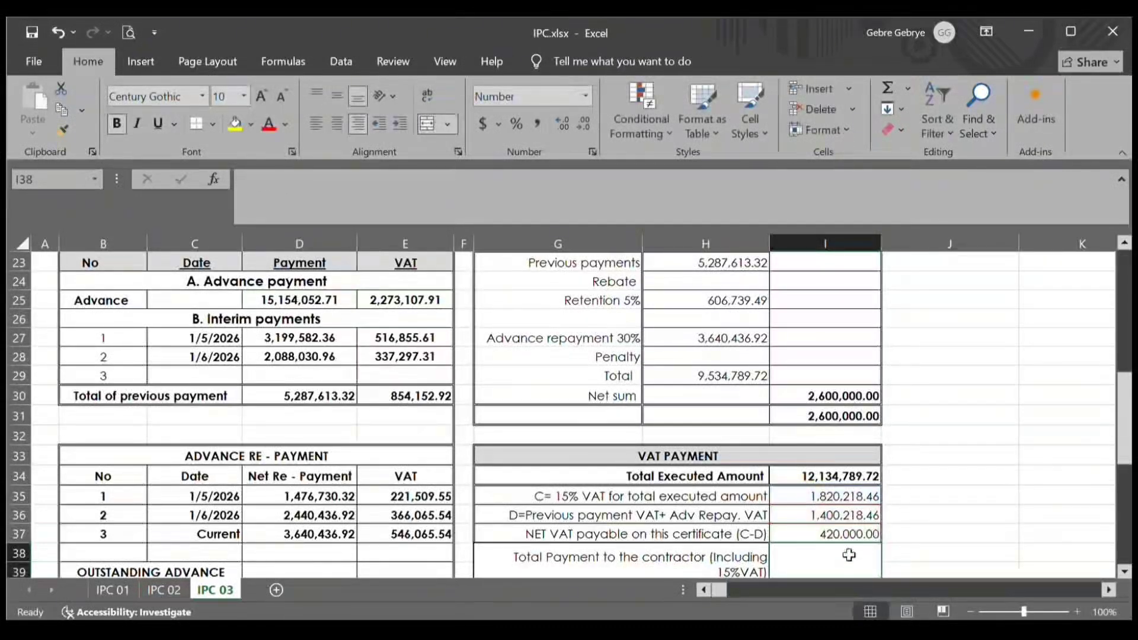
- Calculate the total payment to the contractor including 15% VAT in I38 as =I37+I31
scroll(849, 555, "down", 2)
scroll(851, 552, "up", 1)
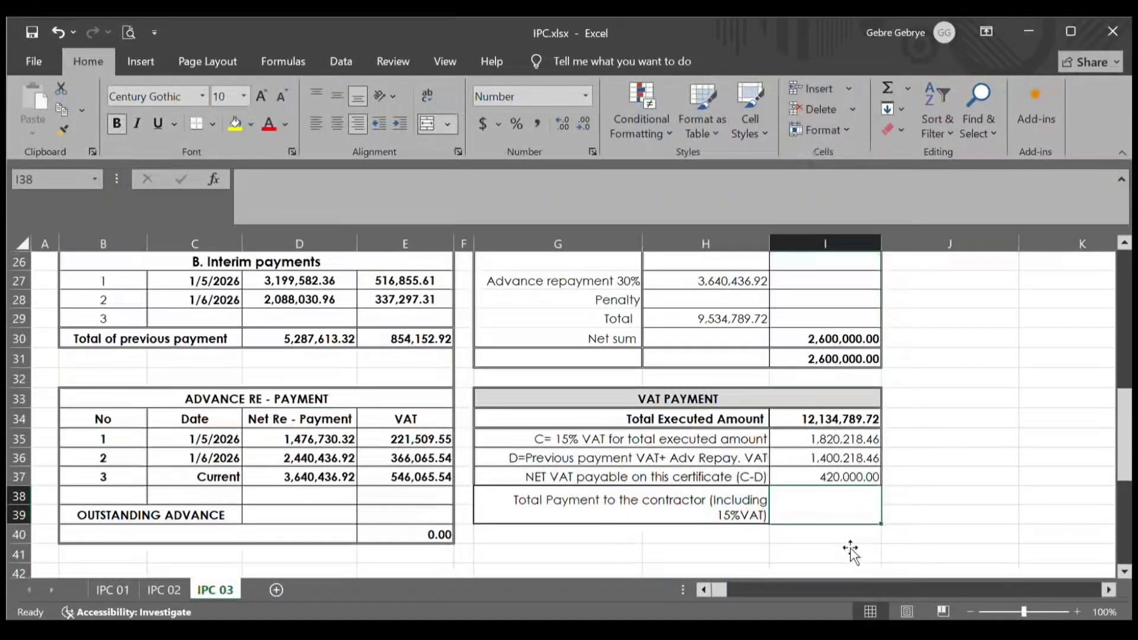
type("=")
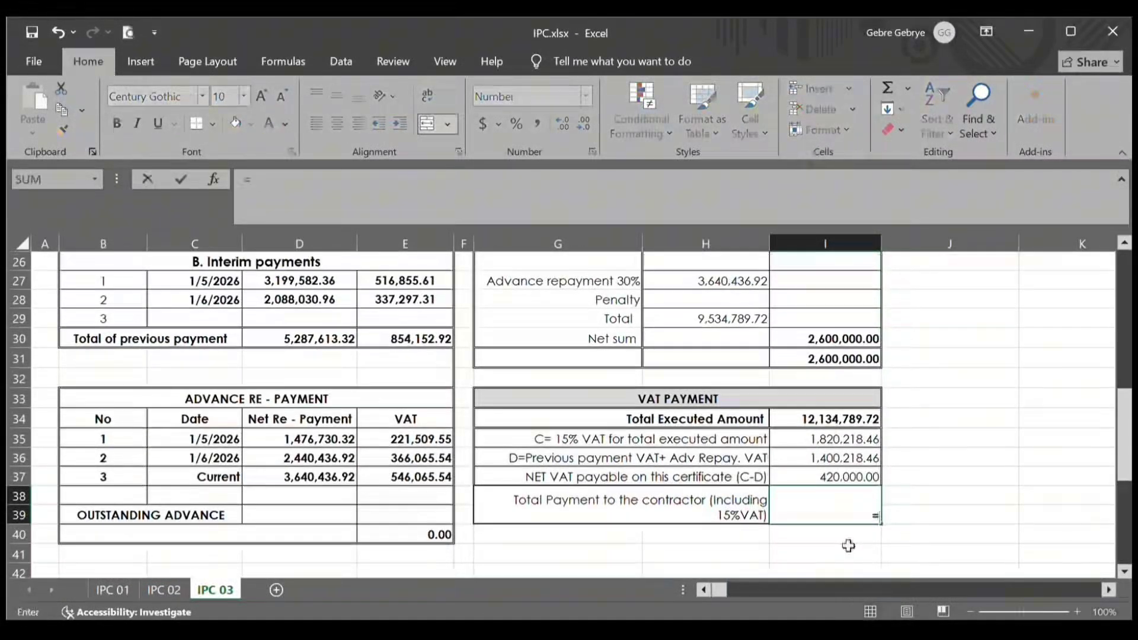
left_click(858, 485)
type("+")
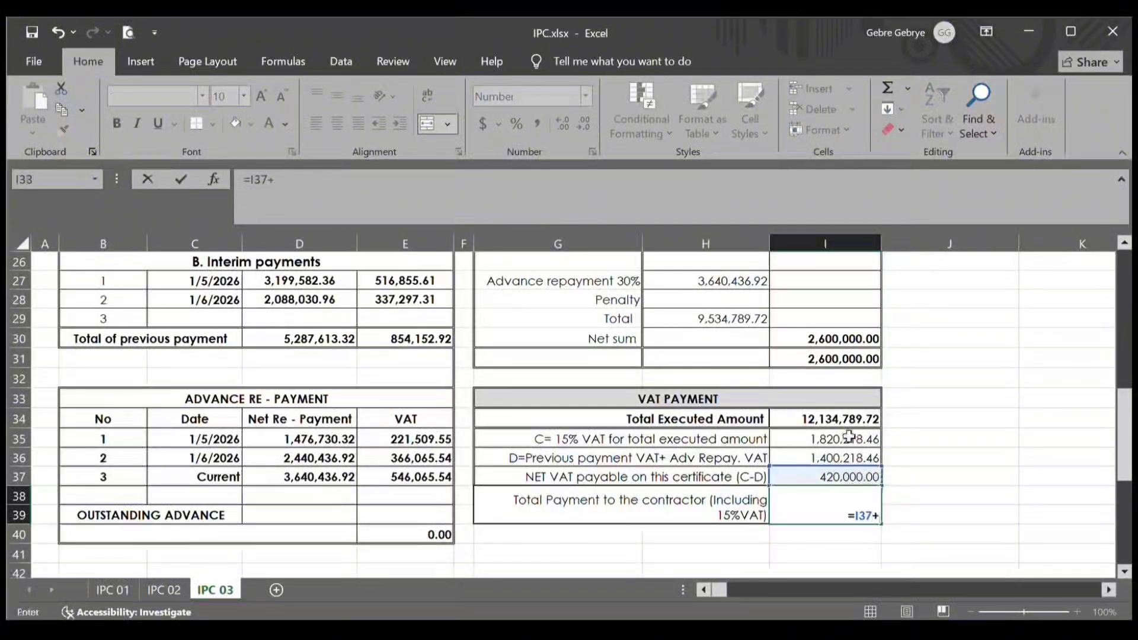
left_click(842, 359)
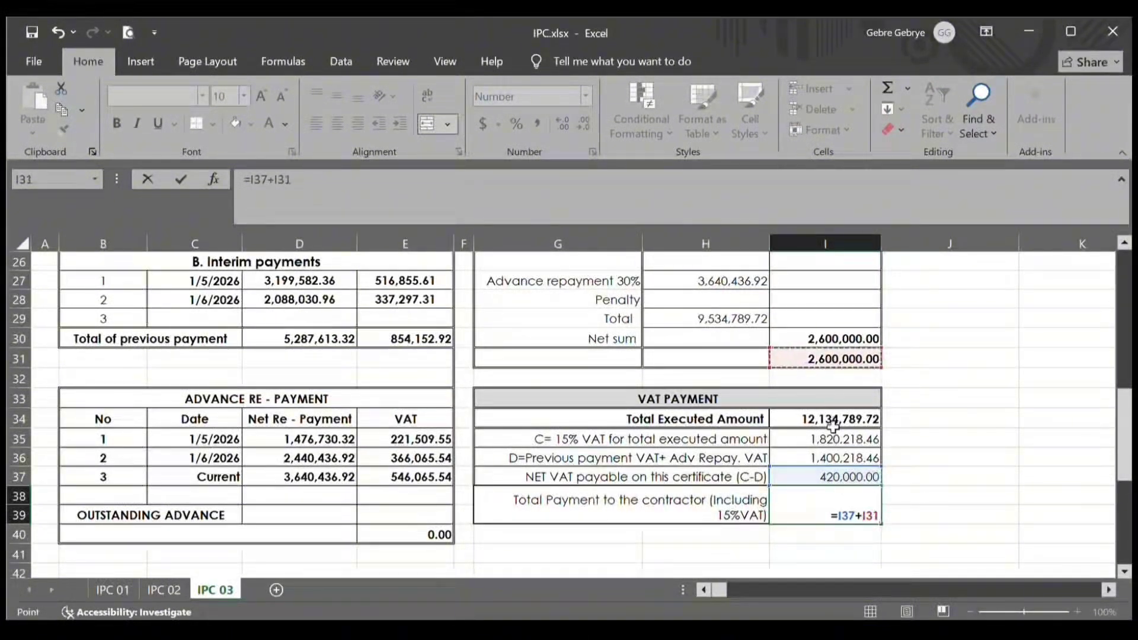
key("Return")
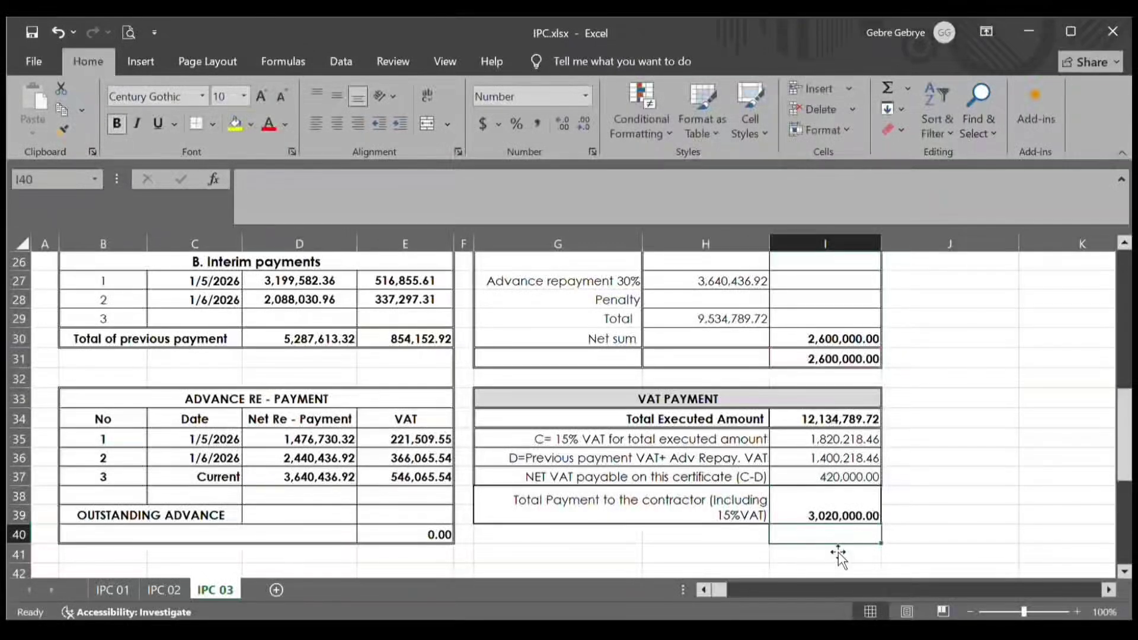
- Review the total payment to the contractor, the certification statement and the prepared, certified and approved signature lines
scroll(836, 549, "down", 1)
left_click(834, 454)
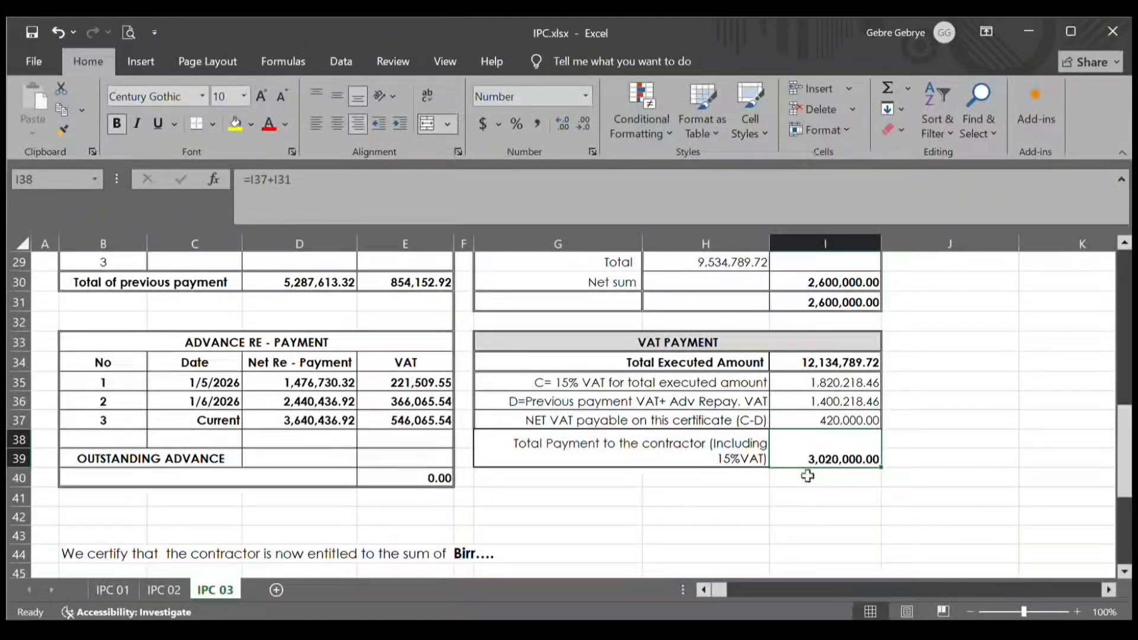
scroll(830, 497, "down", 3)
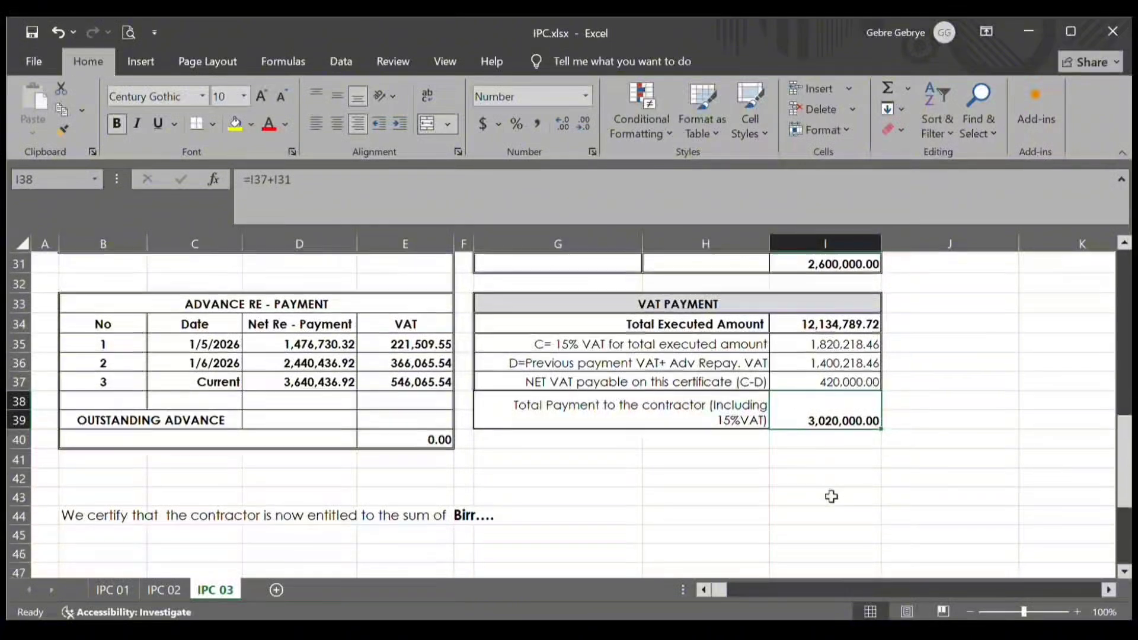
scroll(836, 495, "down", 1)
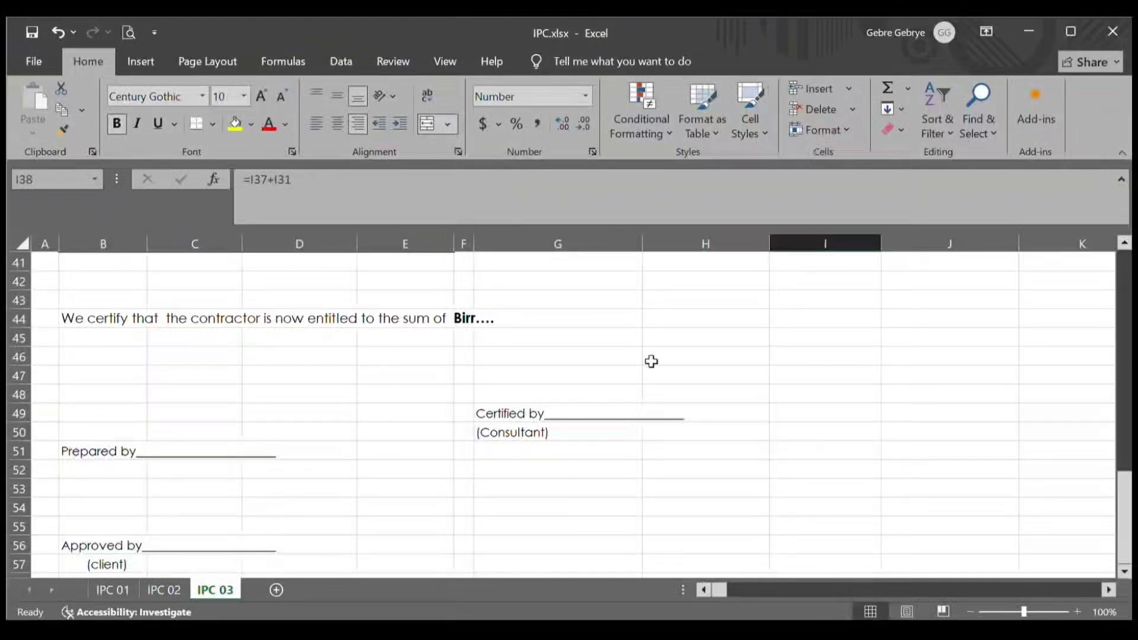
scroll(610, 366, "up", 1)
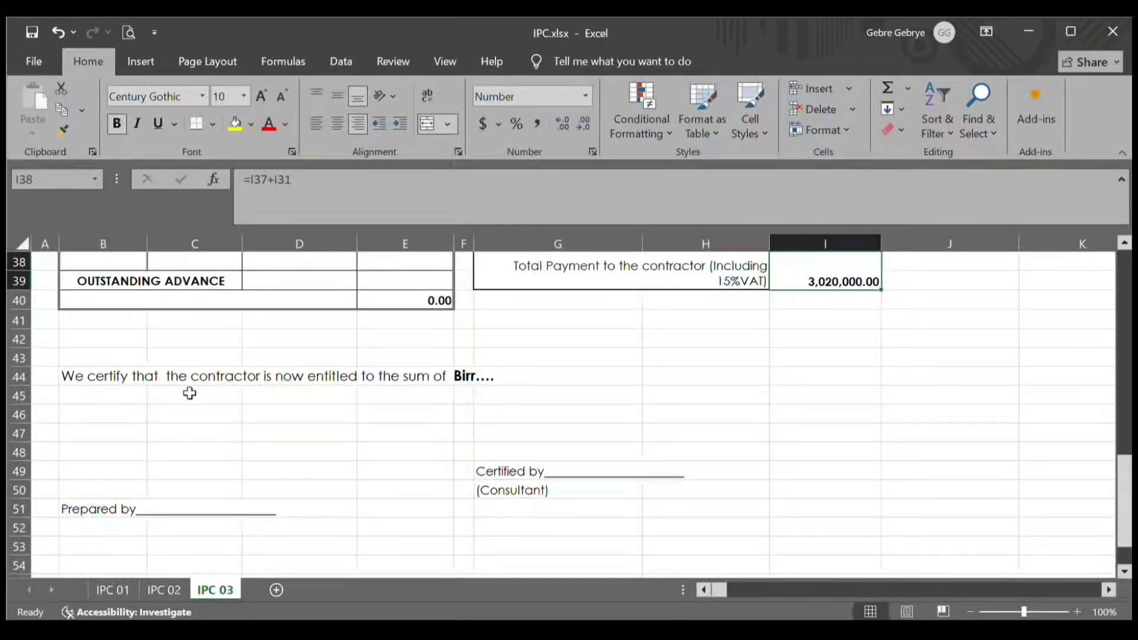
scroll(842, 351, "up", 1)
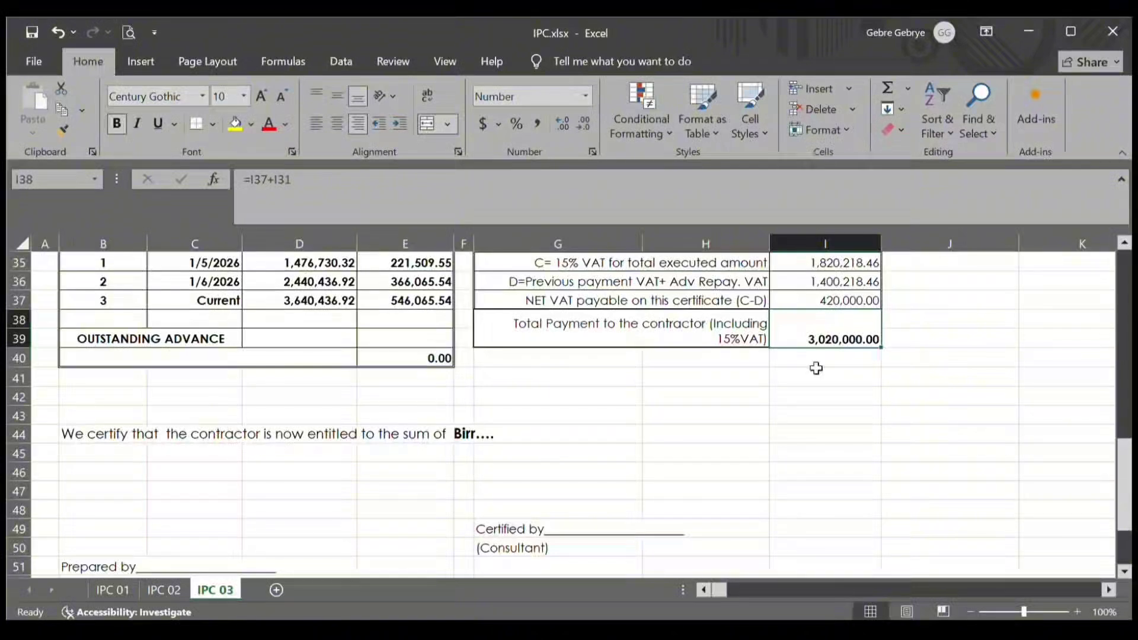
scroll(724, 431, "down", 2)
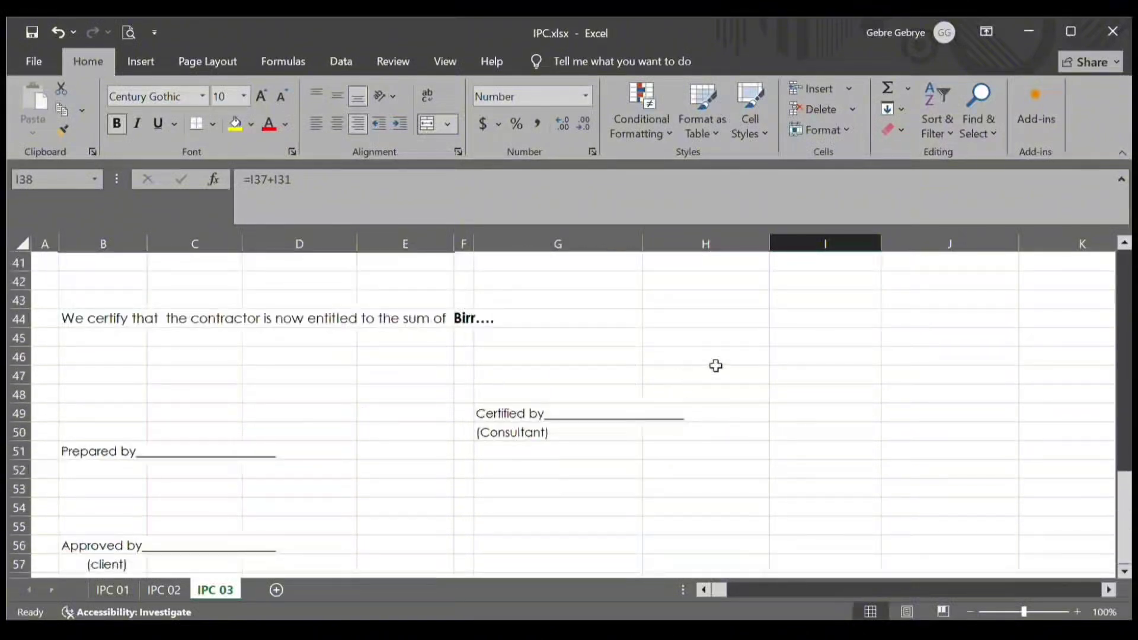
scroll(628, 368, "down", 2)
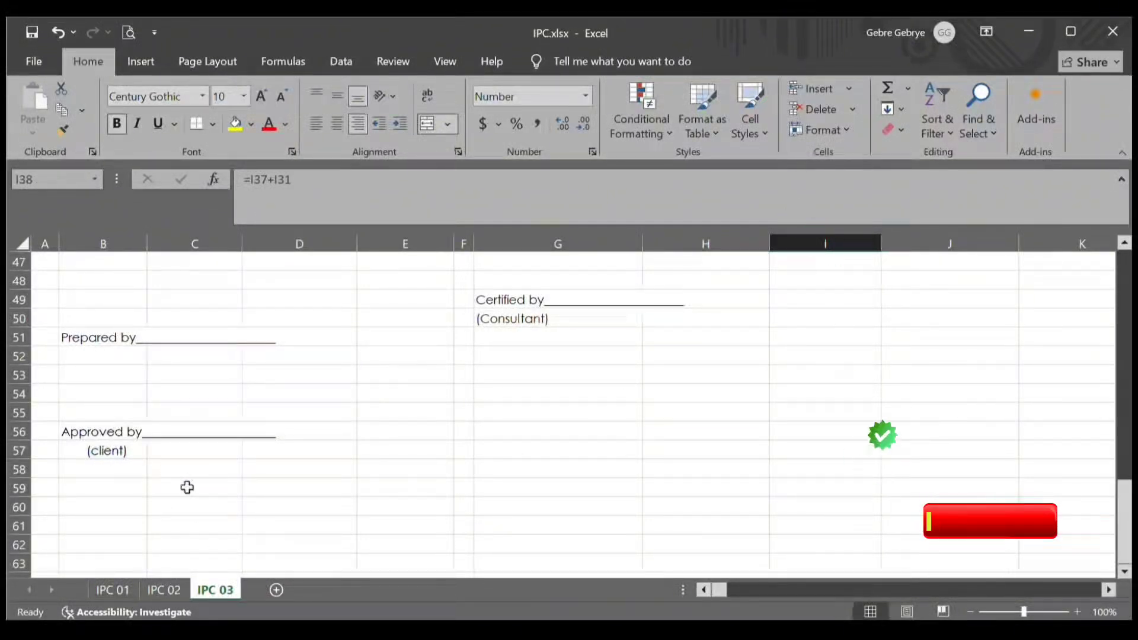
- Review the certificate title and the Previous Payments table's column headings, advance payment section and interim payments section
scroll(417, 454, "up", 10)
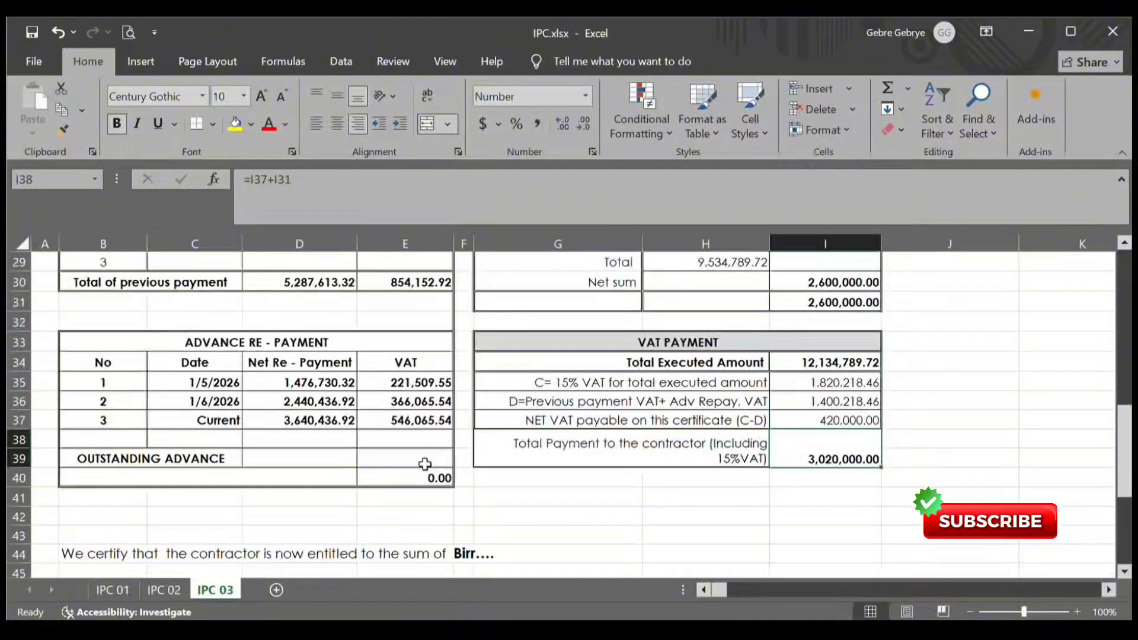
scroll(425, 465, "up", 6)
left_click(453, 262)
scroll(443, 384, "down", 7)
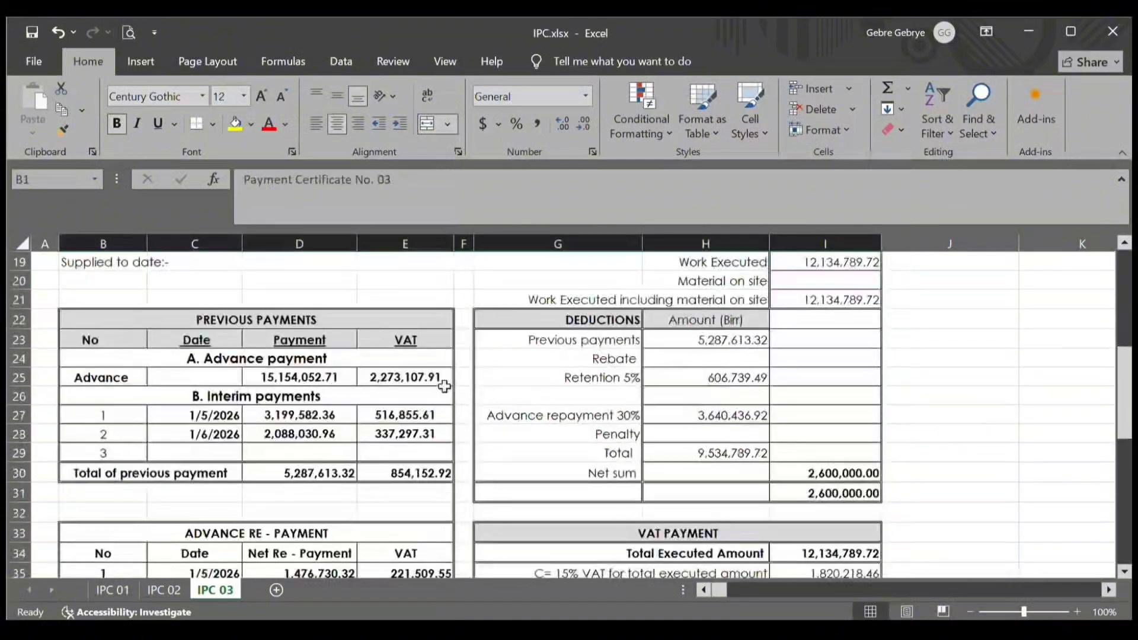
left_click(405, 289)
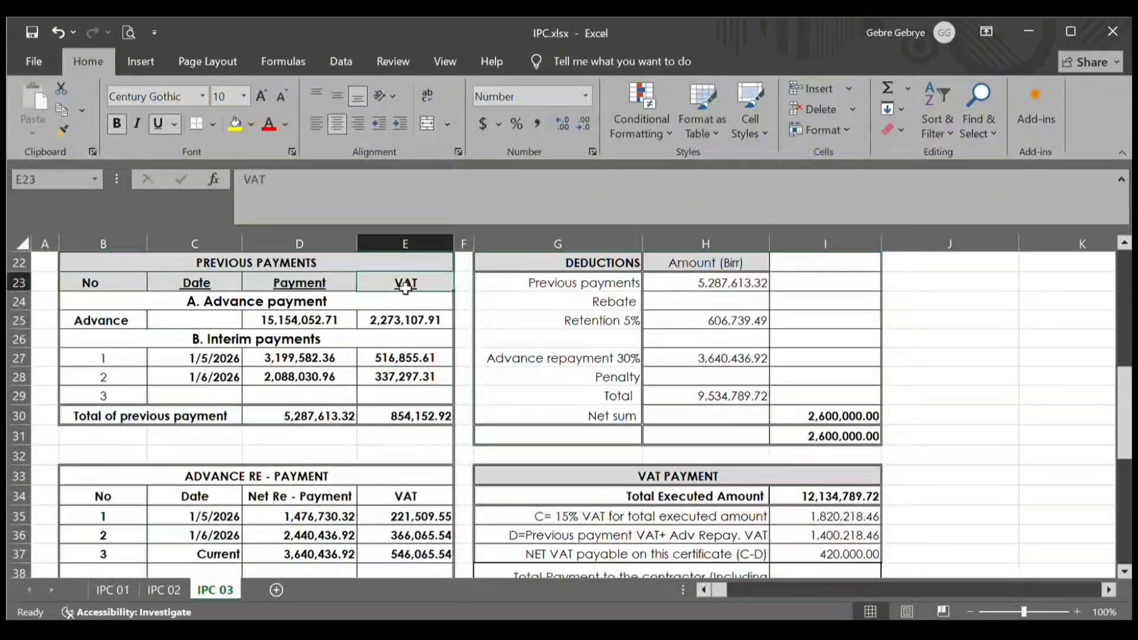
left_click(276, 281)
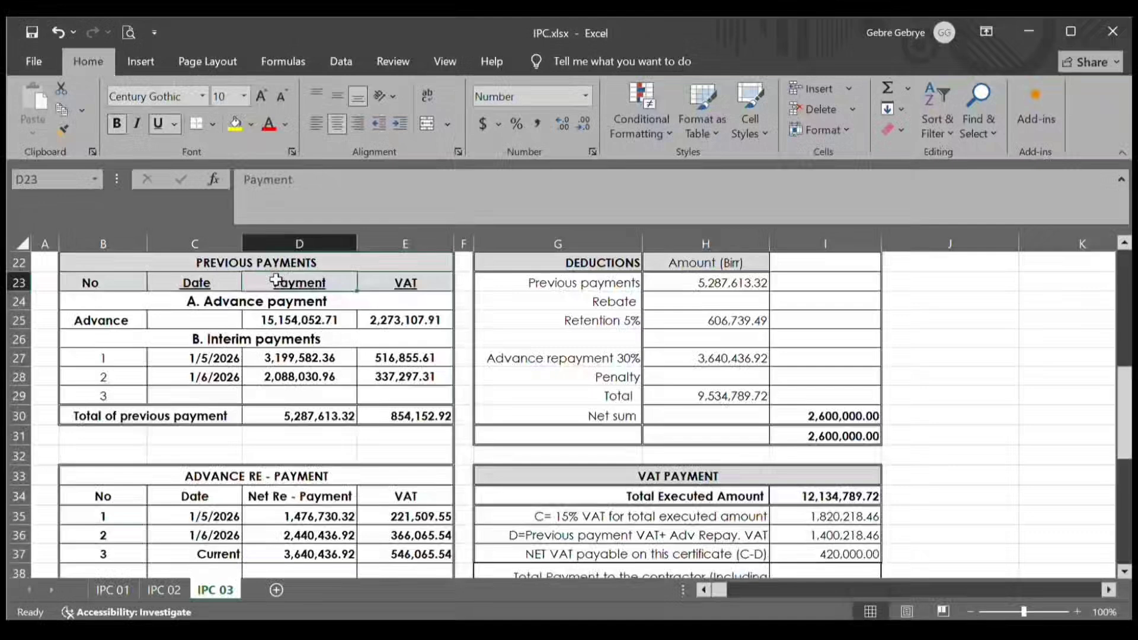
left_click(209, 276)
left_click(256, 309)
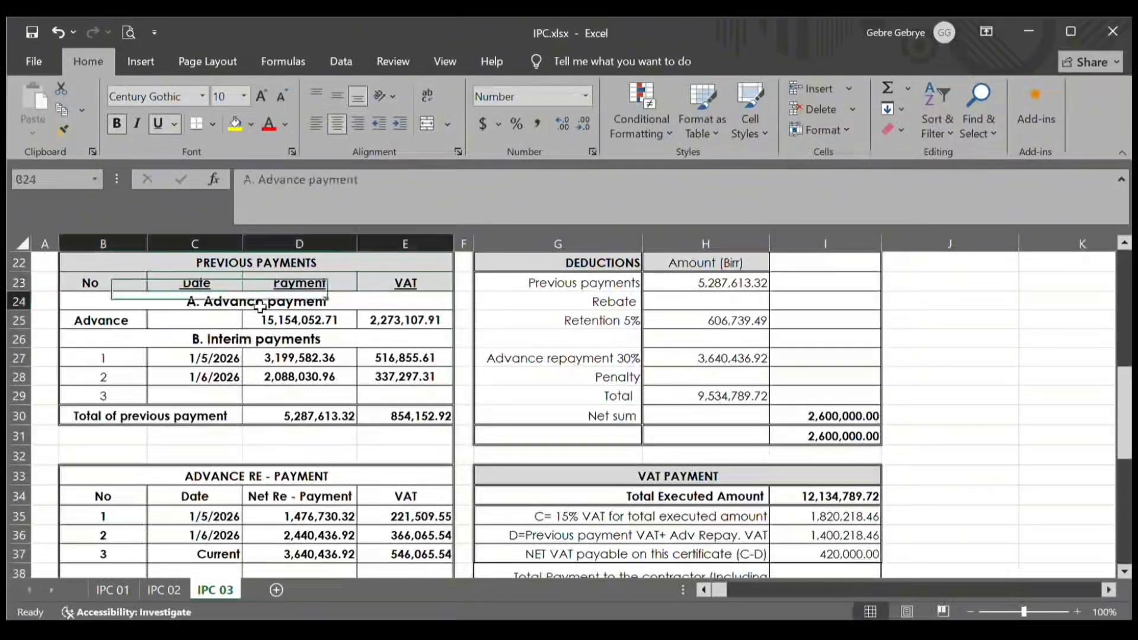
left_click(280, 344)
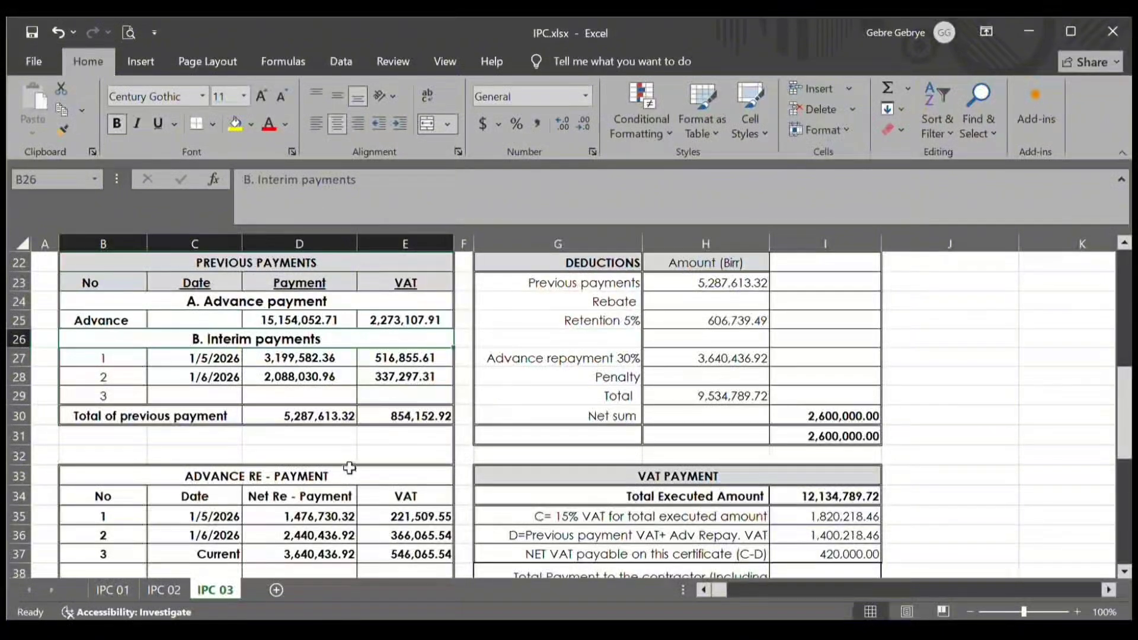
- Calculate the outstanding advance in D39 by subtracting the current net repayment from the advance payment, as =D25-D37
scroll(386, 461, "down", 3)
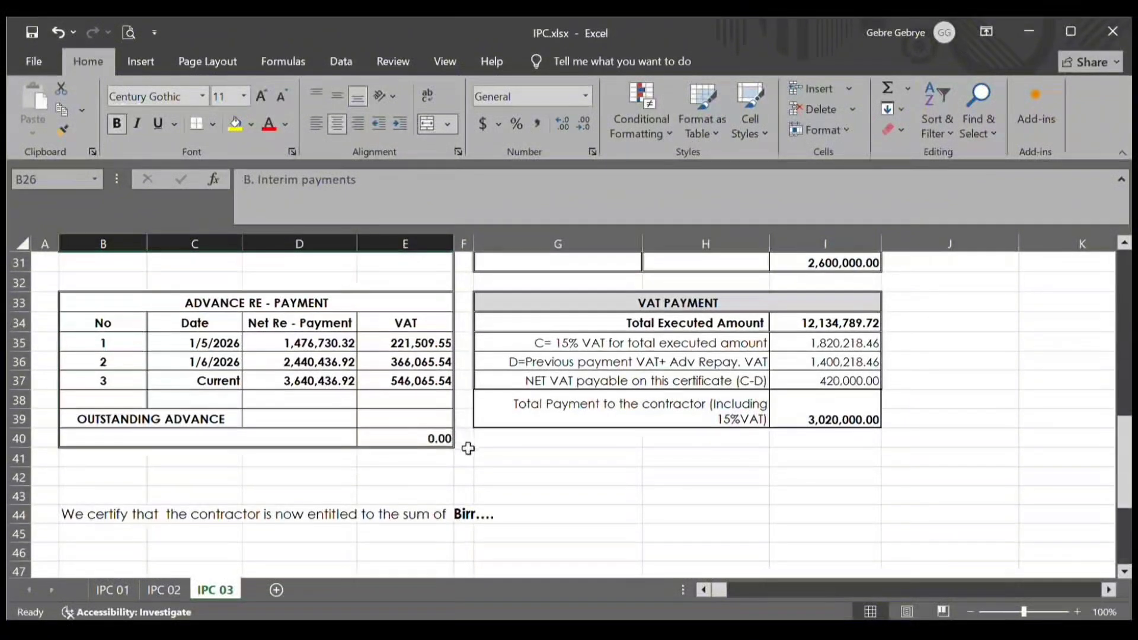
scroll(365, 442, "up", 1)
left_click(299, 474)
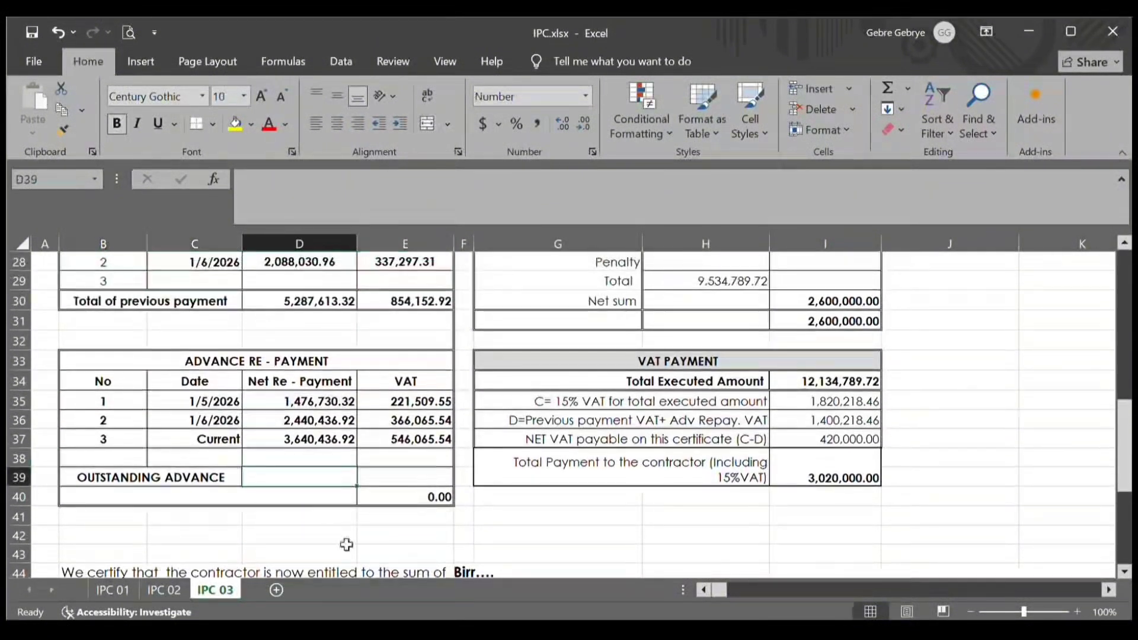
scroll(350, 543, "up", 1)
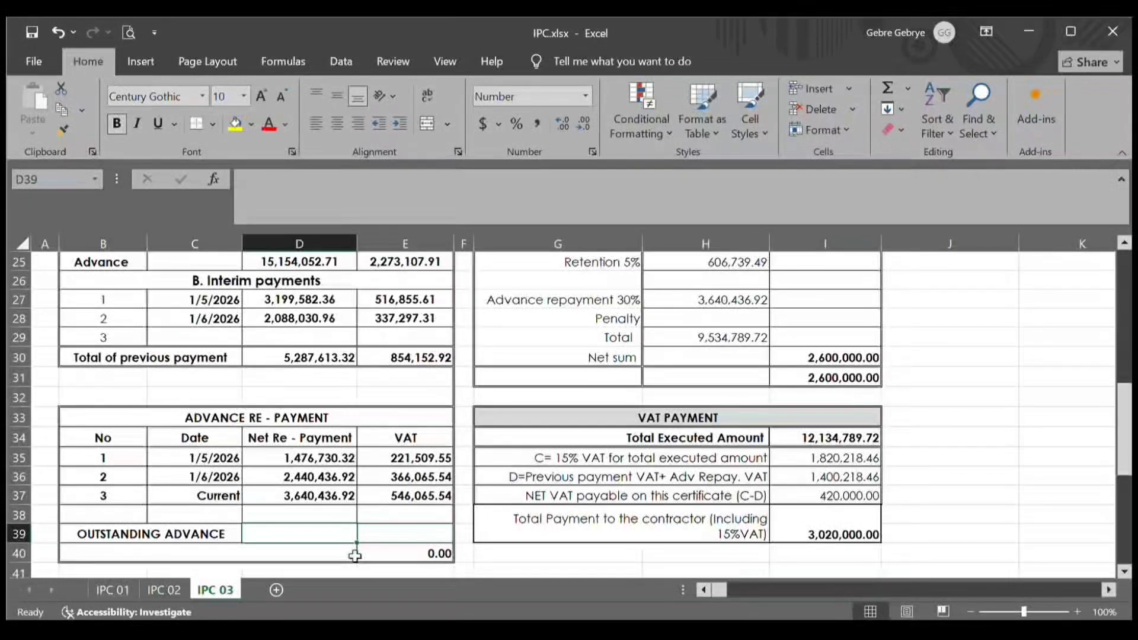
scroll(314, 319, "up", 2)
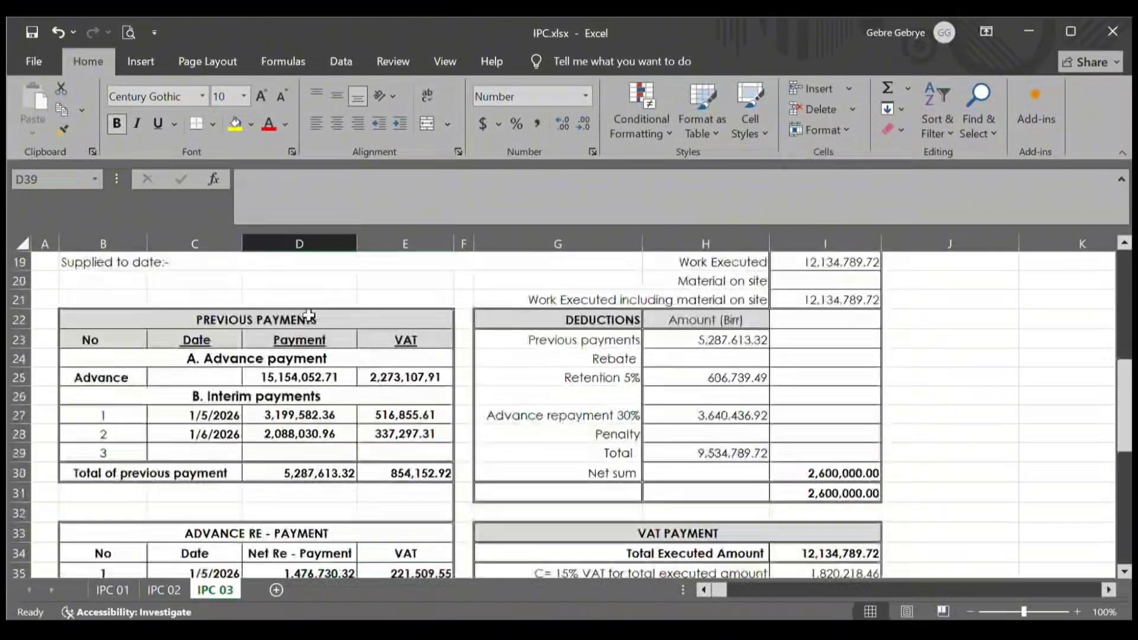
scroll(359, 409, "down", 3)
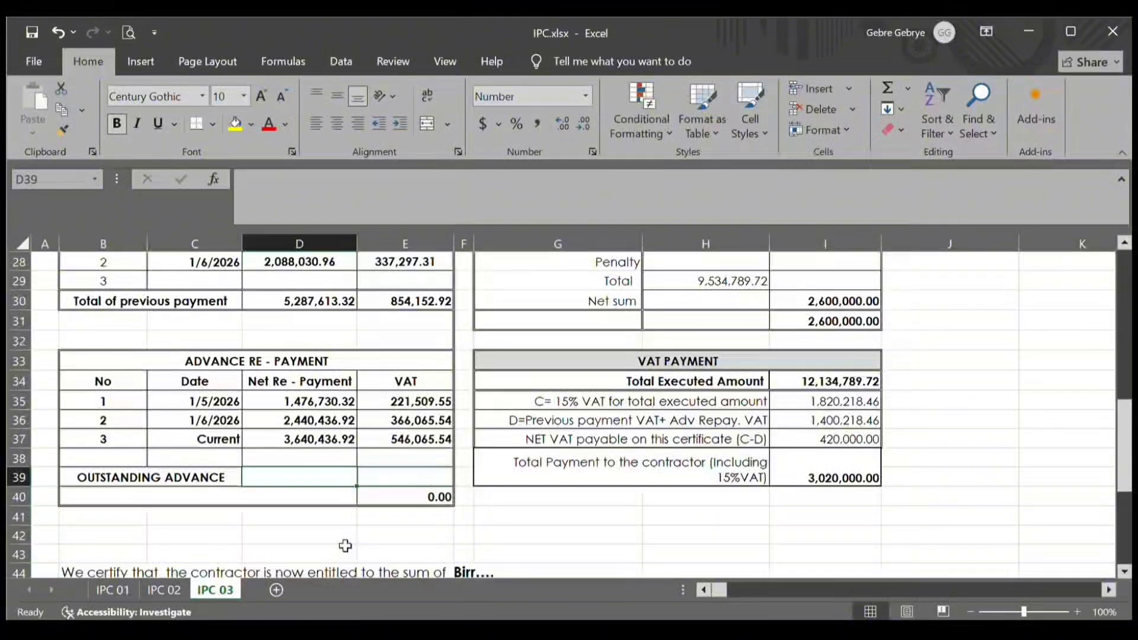
type("=")
scroll(276, 516, "up", 2)
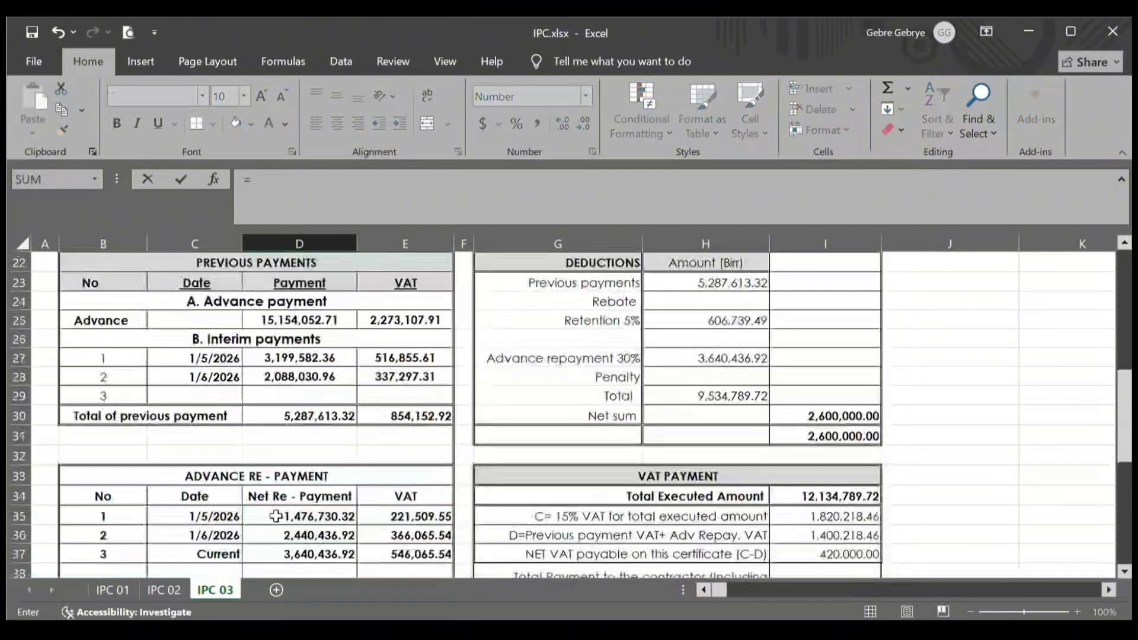
left_click(303, 320)
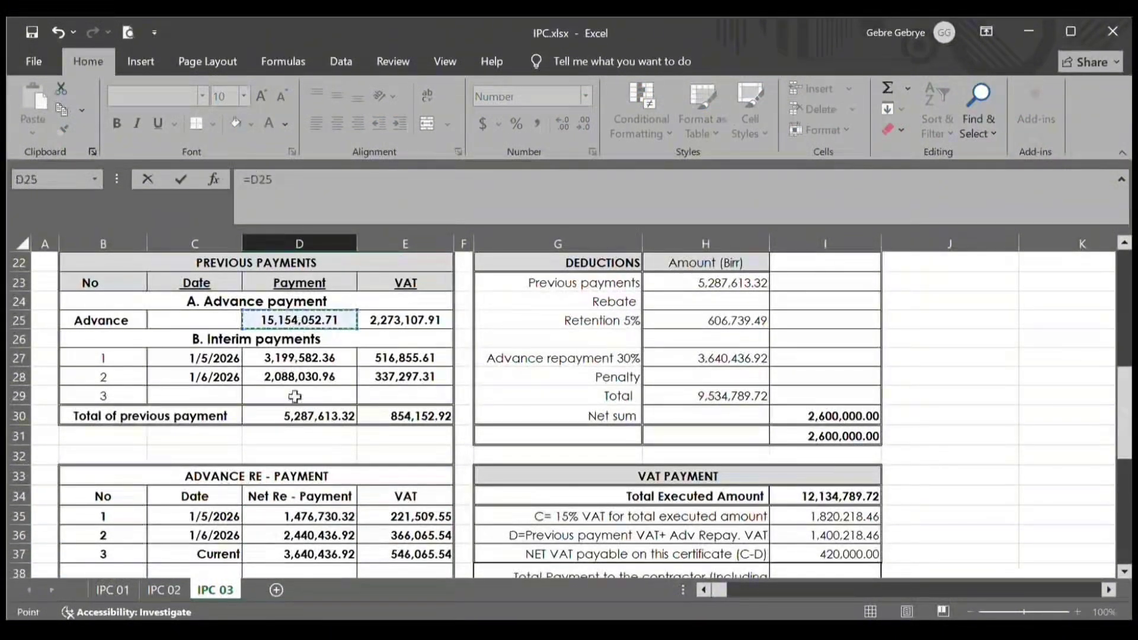
scroll(300, 409, "down", 1)
type("-")
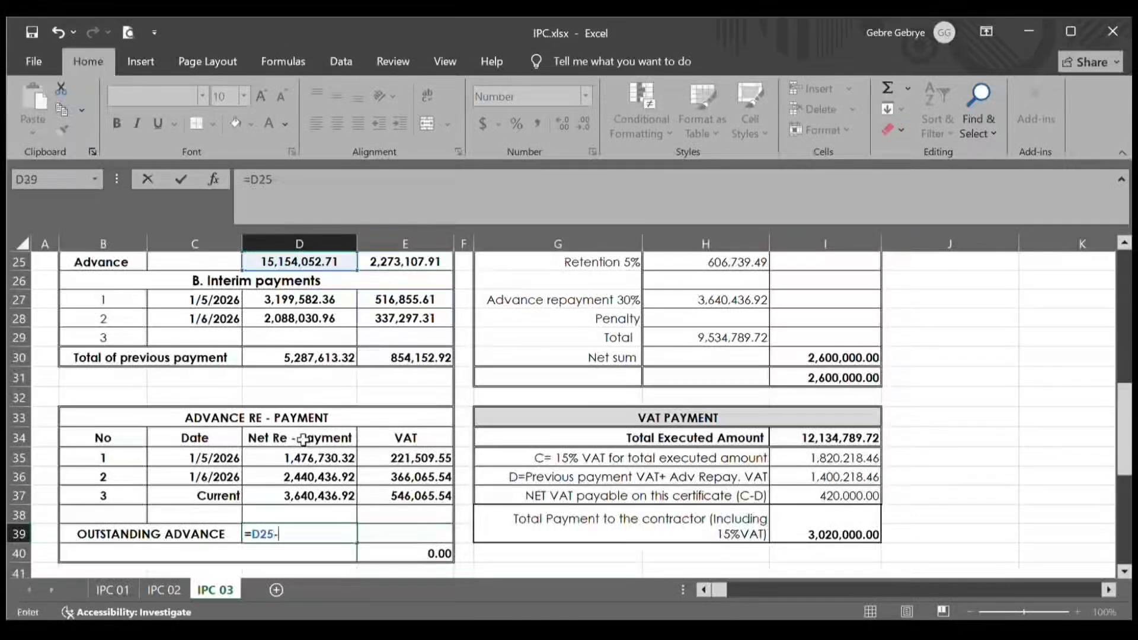
left_click(305, 503)
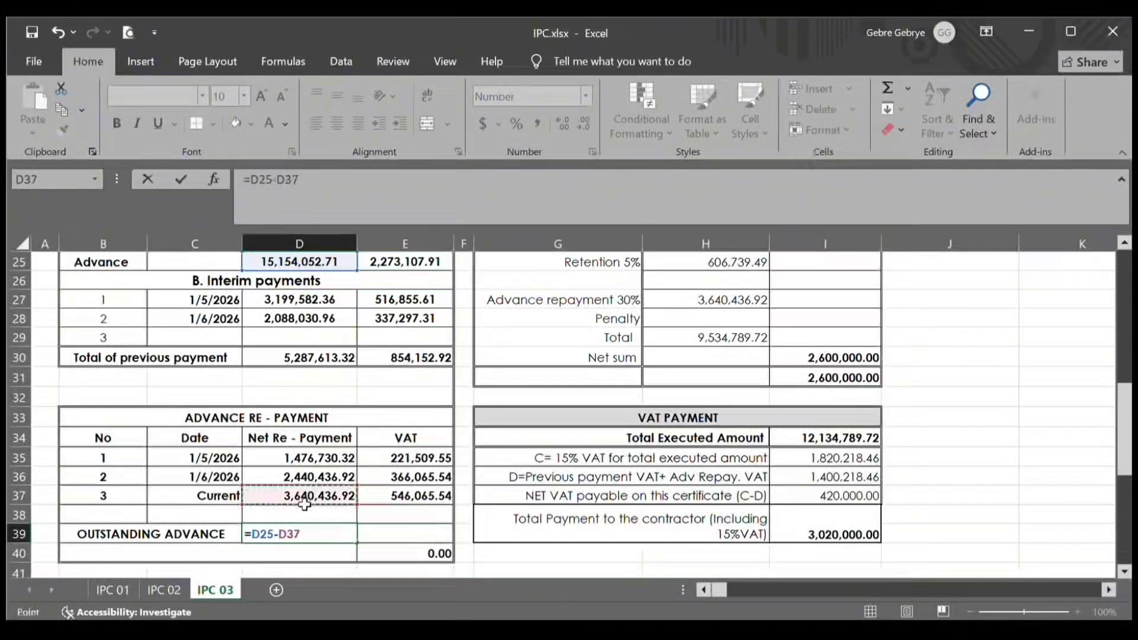
key("Return")
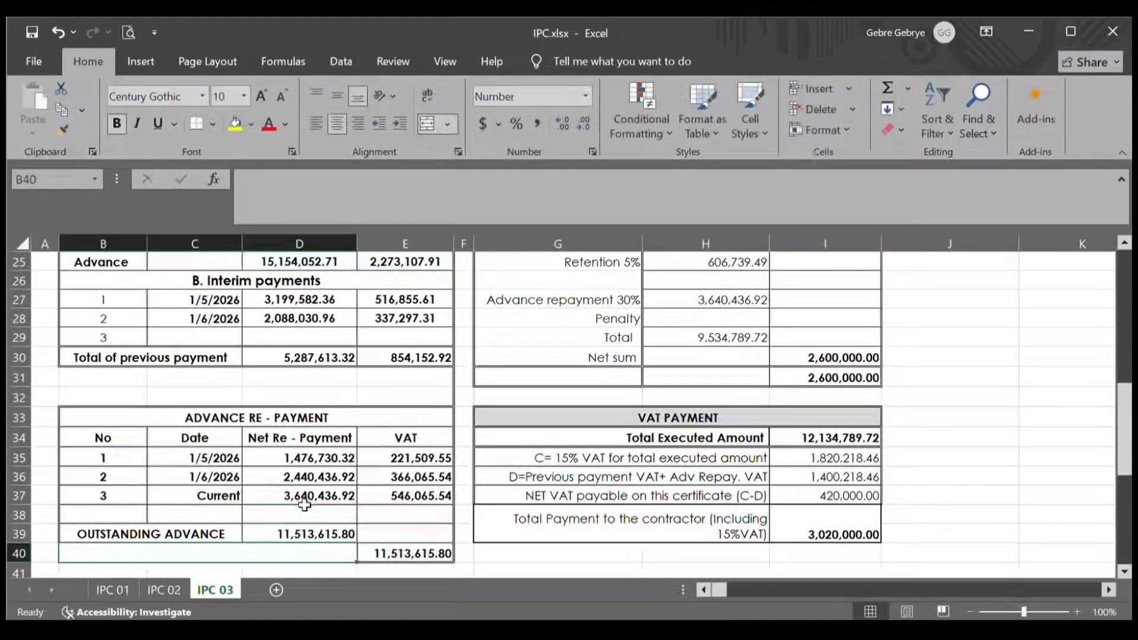
- Calculate the VAT on the outstanding advance in E39 by subtracting the current repayment VAT from the advance VAT, as =E25-E37
left_click(431, 542)
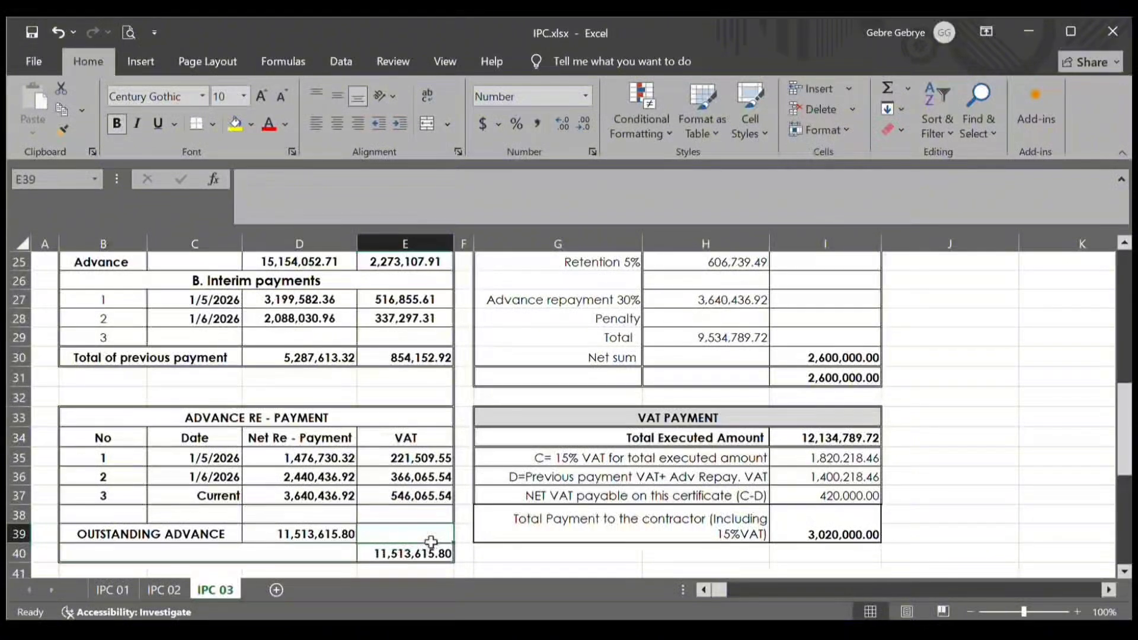
type("=")
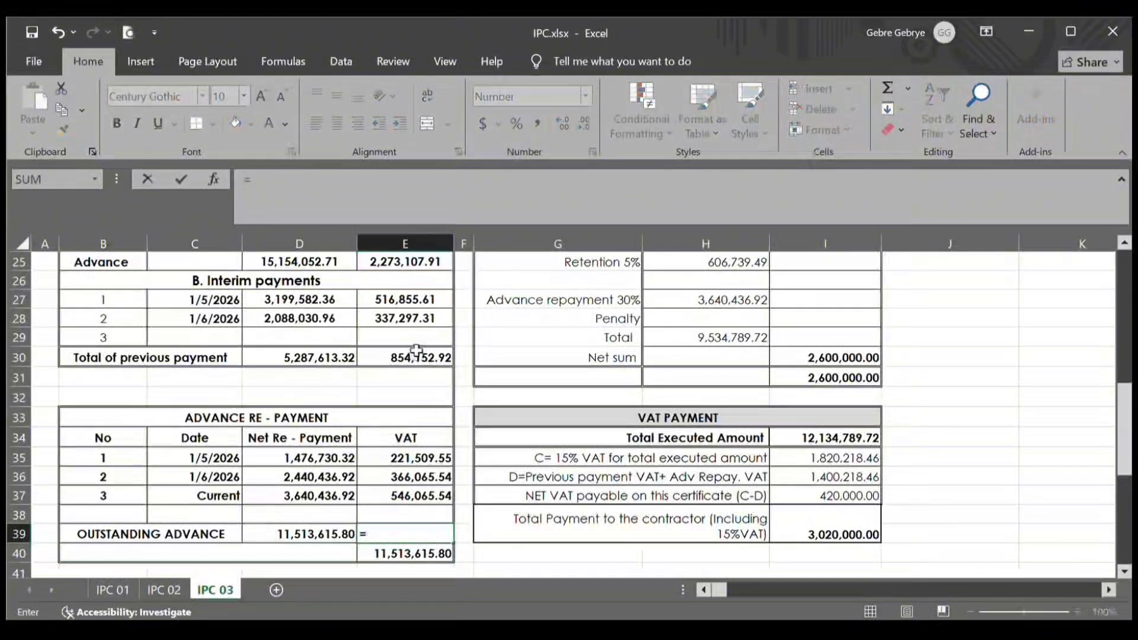
scroll(415, 351, "up", 1)
left_click(416, 327)
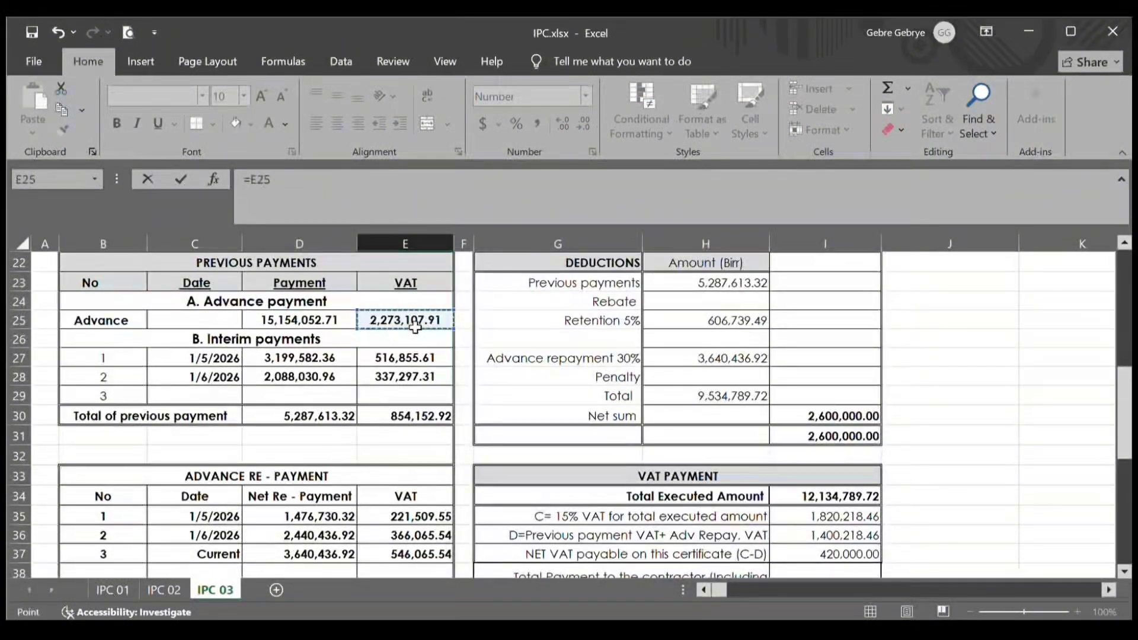
type("-")
scroll(429, 371, "down", 1)
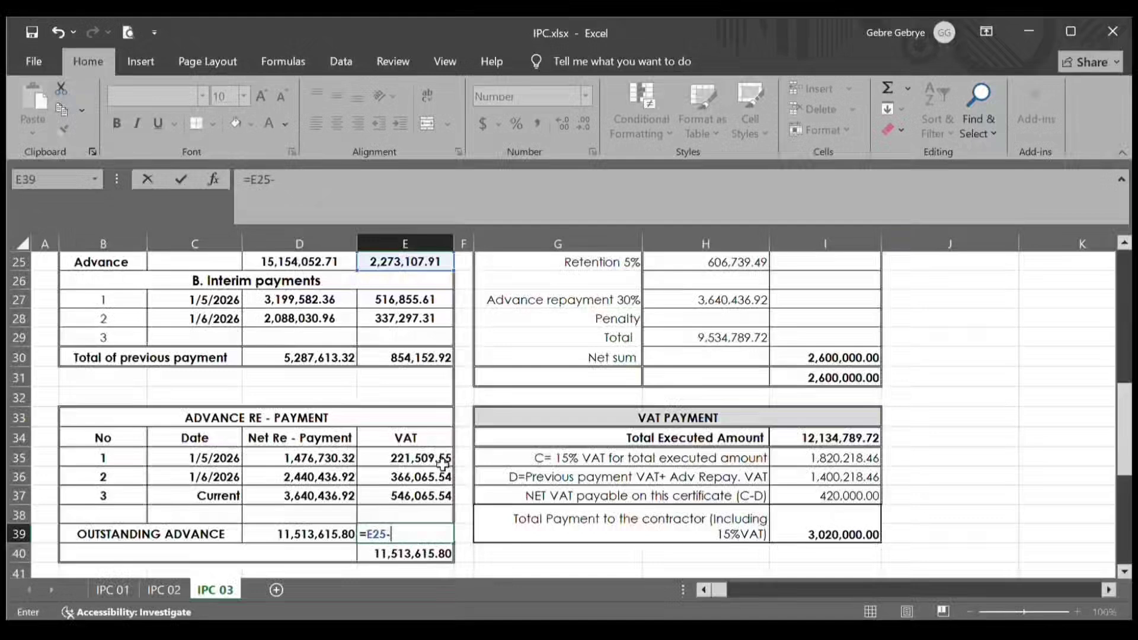
left_click(434, 495)
key("Return")
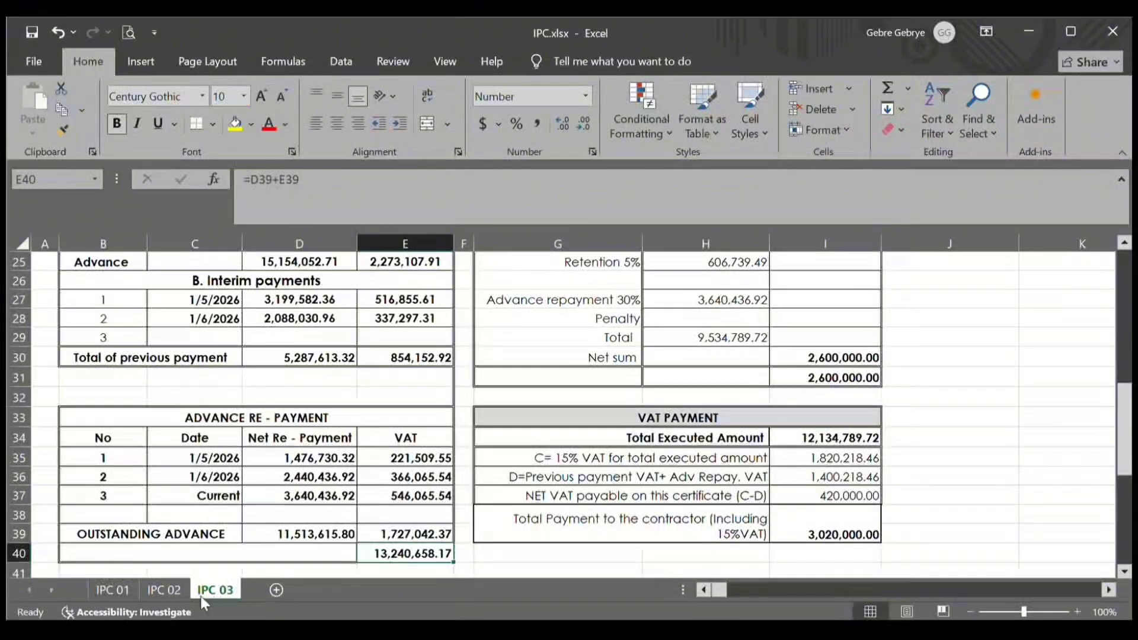
- Compare the Advance Re-Payment tables and outstanding advance amounts on the IPC 02, IPC 01 and IPC 03 sheets
left_click(179, 588)
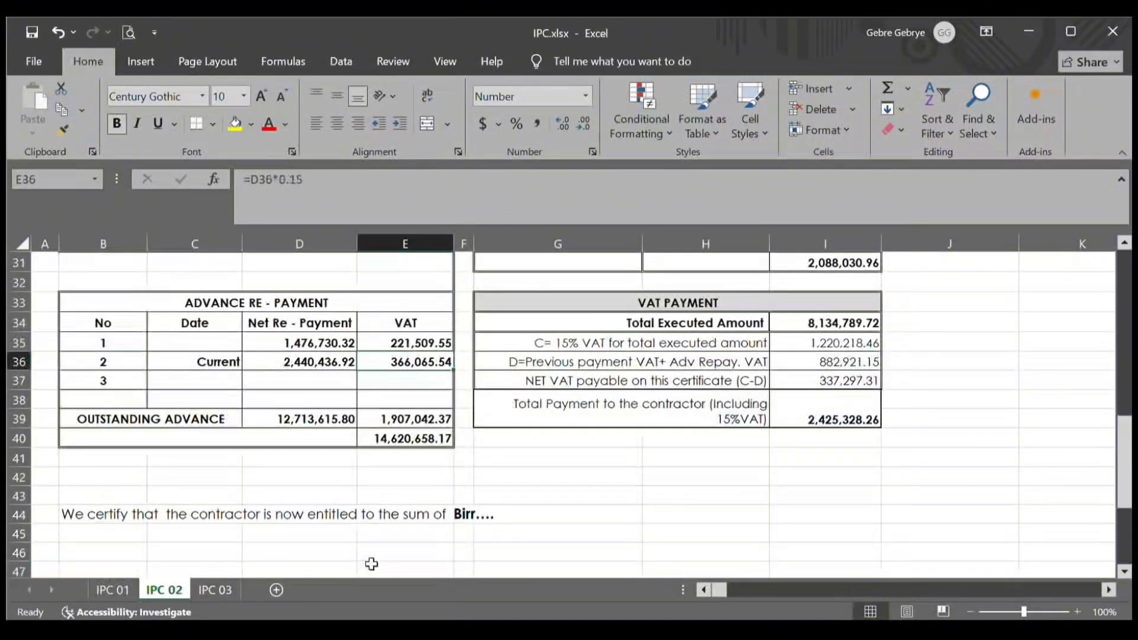
left_click(114, 590)
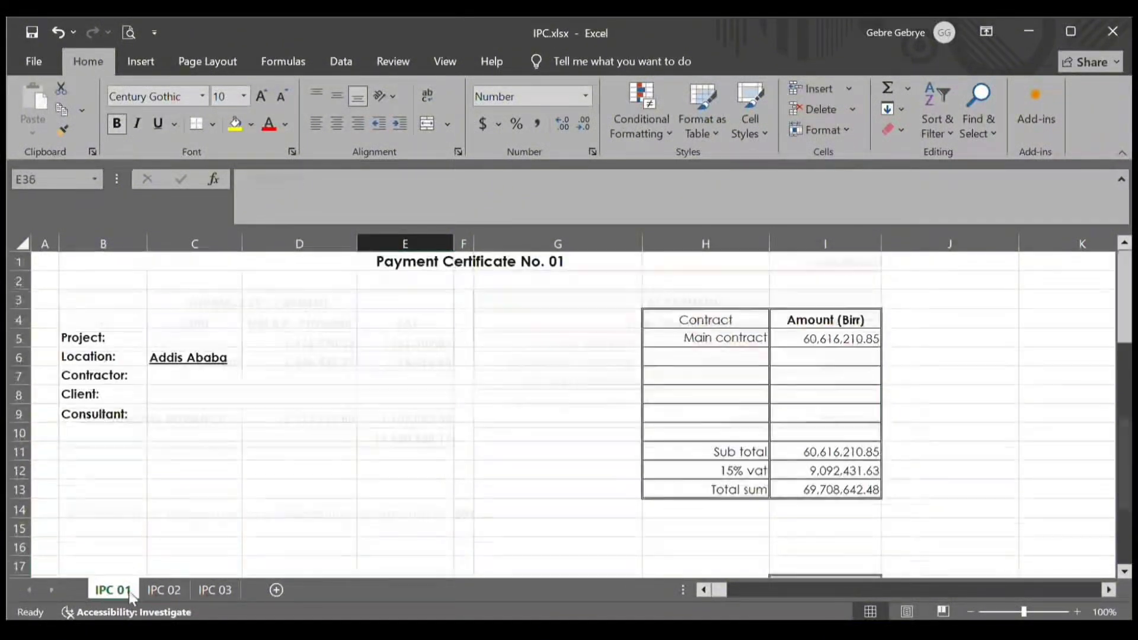
scroll(555, 525, "down", 9)
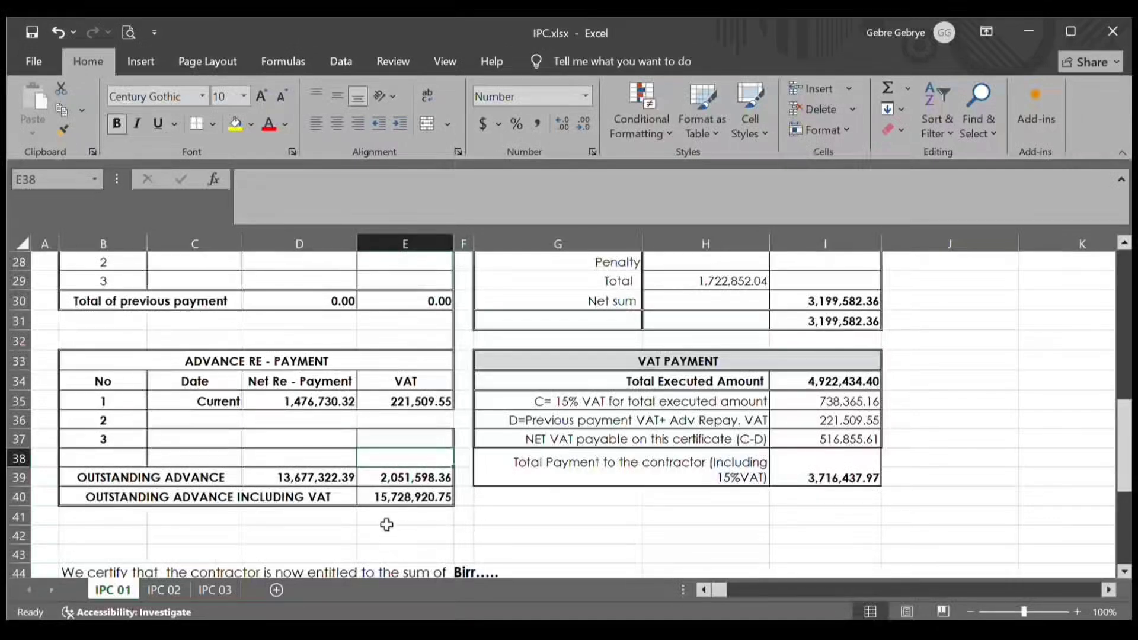
left_click(178, 589)
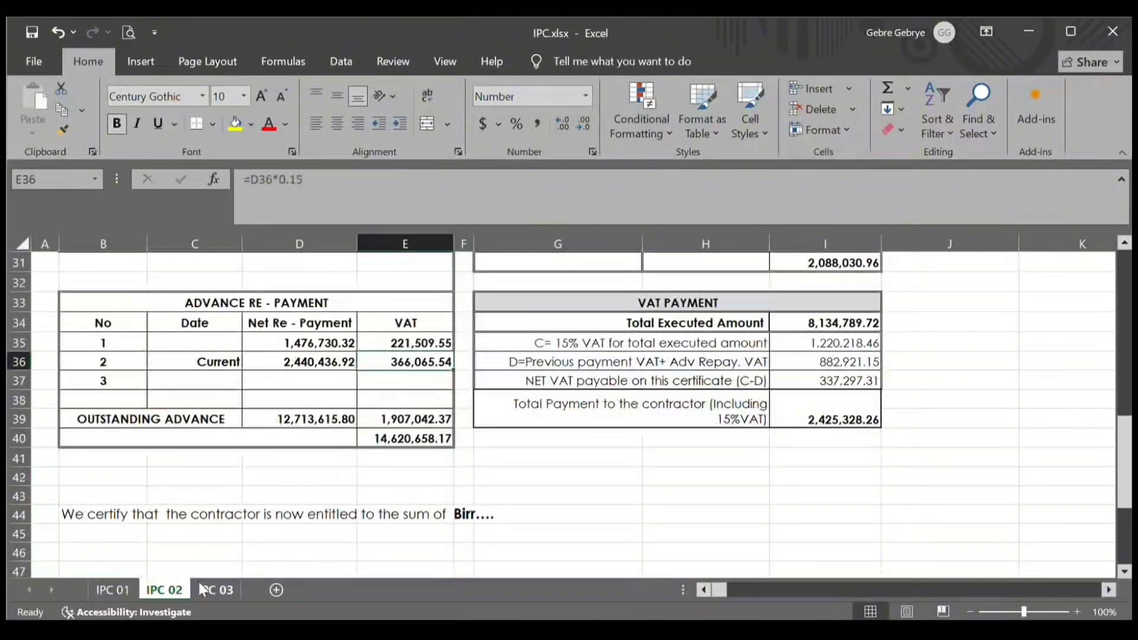
left_click(215, 589)
scroll(392, 578, "down", 2)
scroll(391, 580, "down", 1)
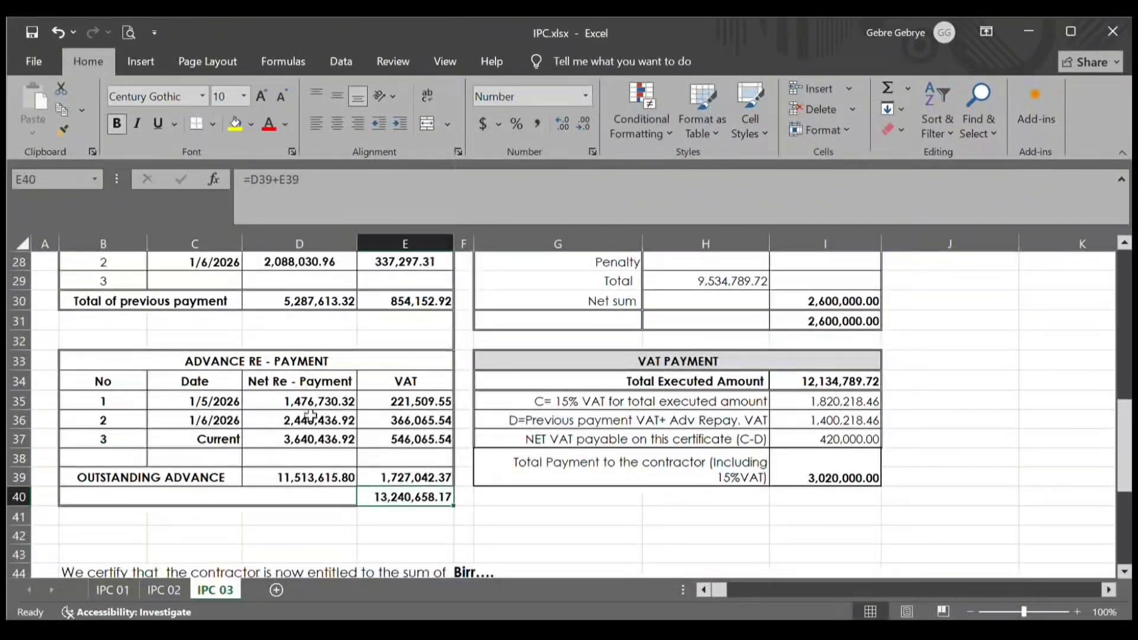
- Review Payment Certificate No. 03 from its title to the Deductions table, including the 30% advance repayment row
scroll(539, 492, "up", 4)
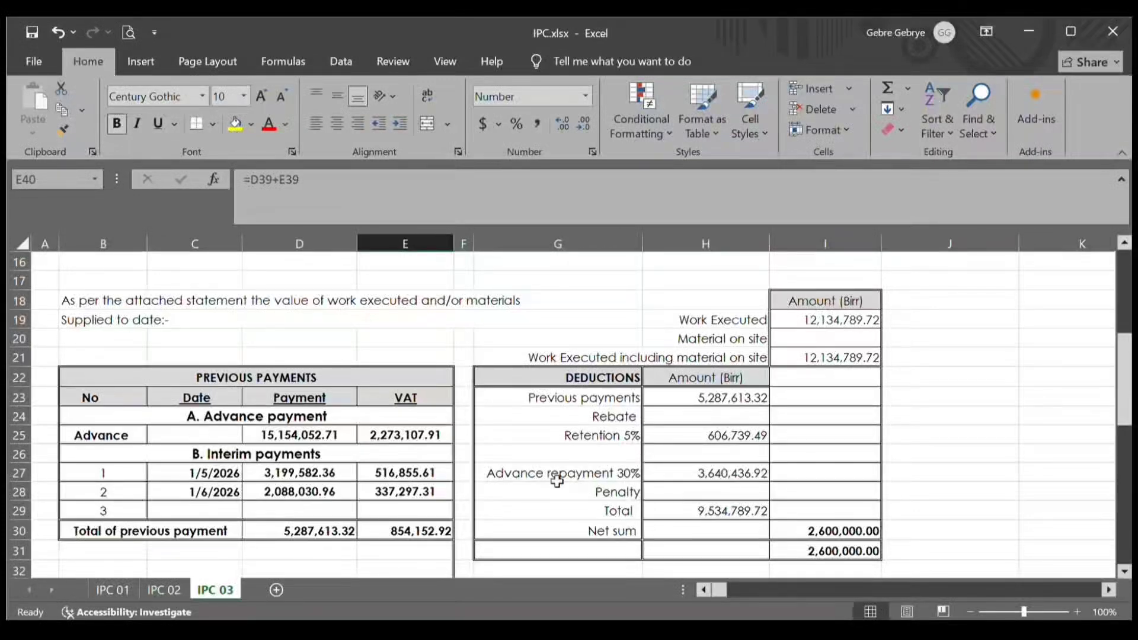
left_click(621, 478)
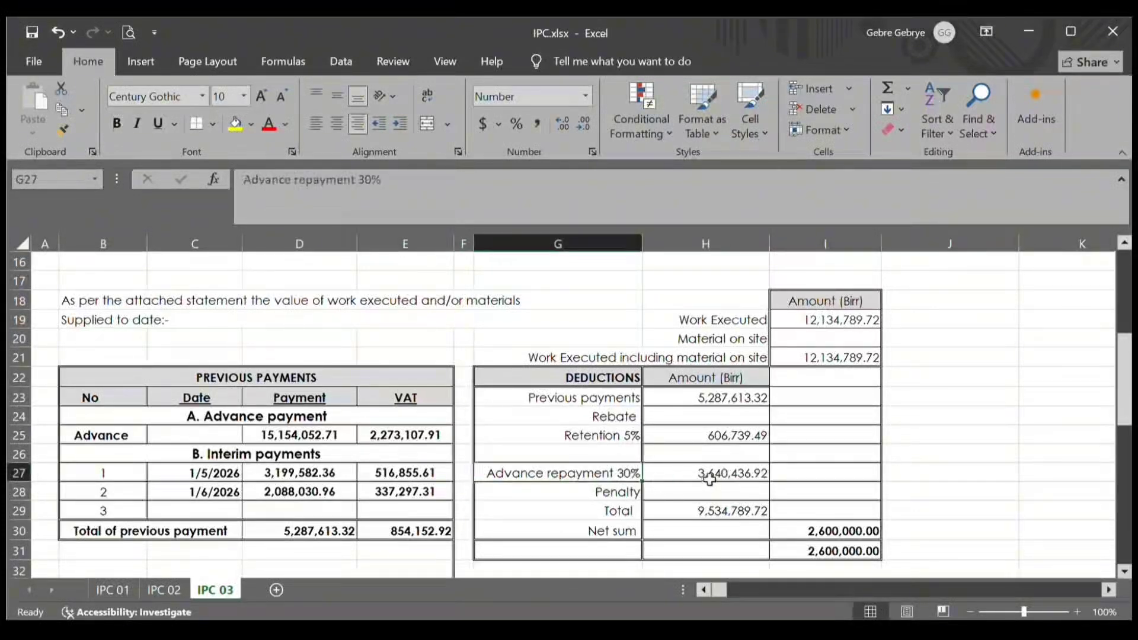
scroll(711, 477, "up", 5)
scroll(644, 466, "down", 11)
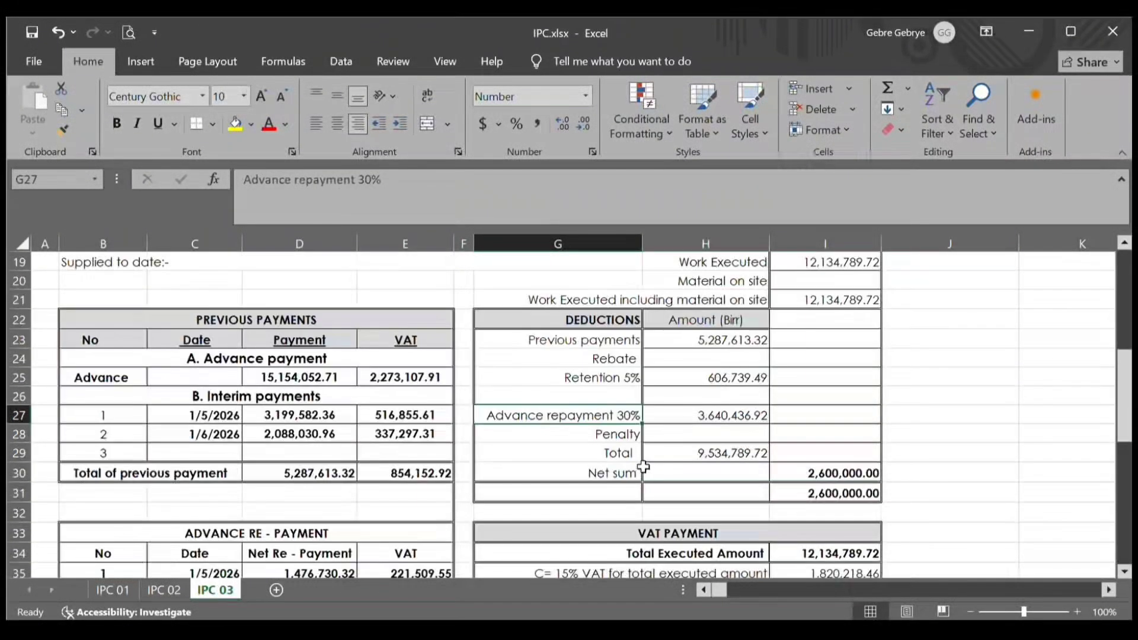
scroll(643, 467, "up", 11)
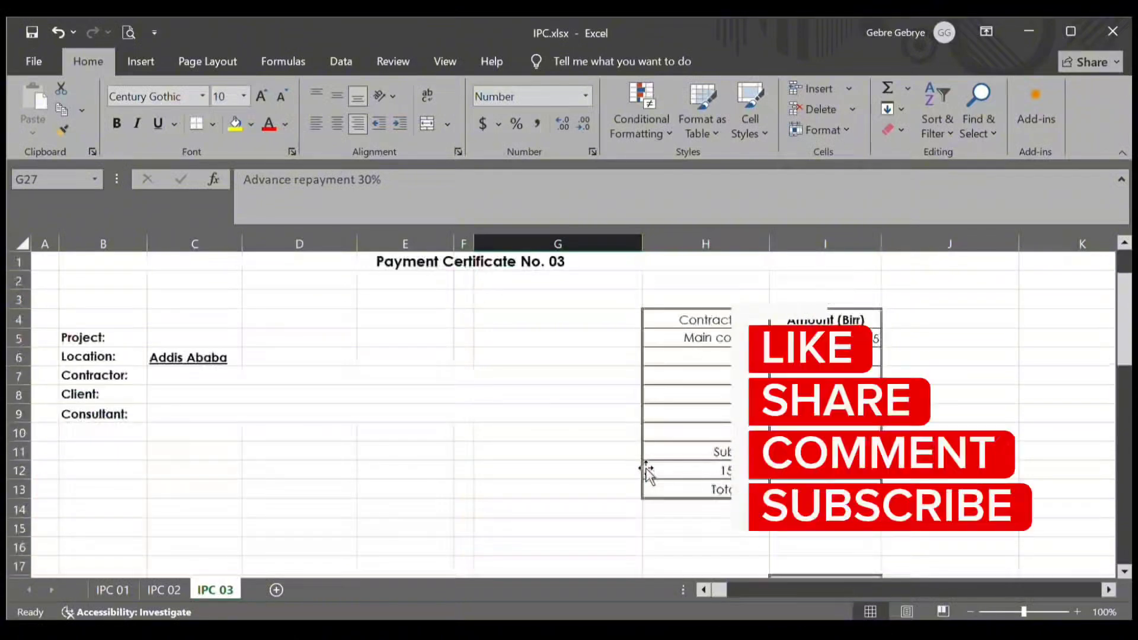
scroll(647, 473, "down", 4)
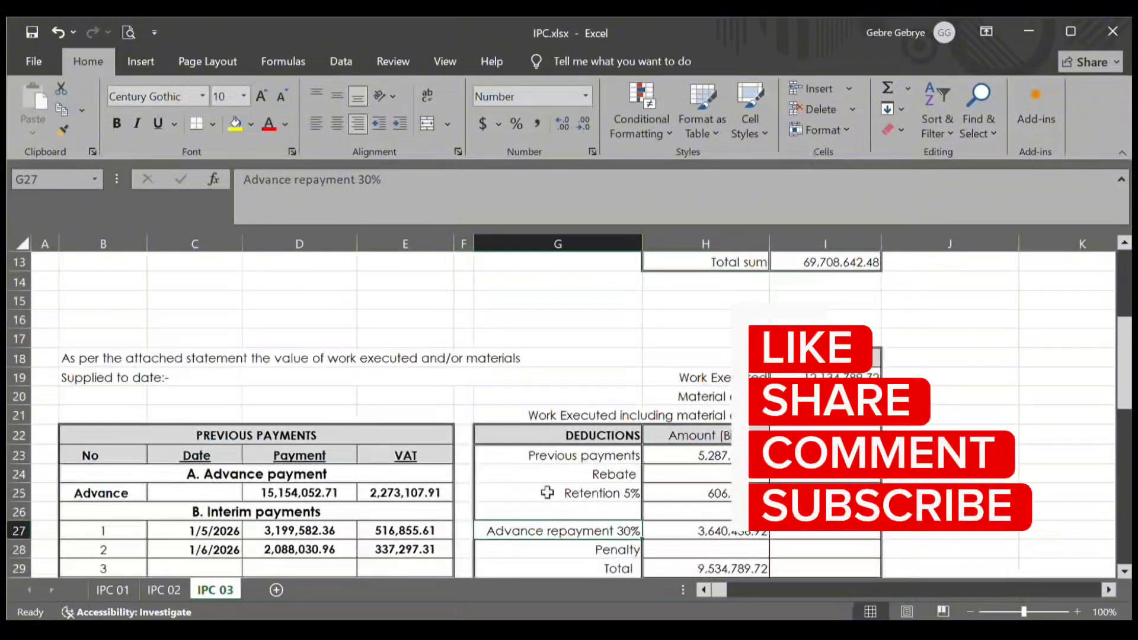